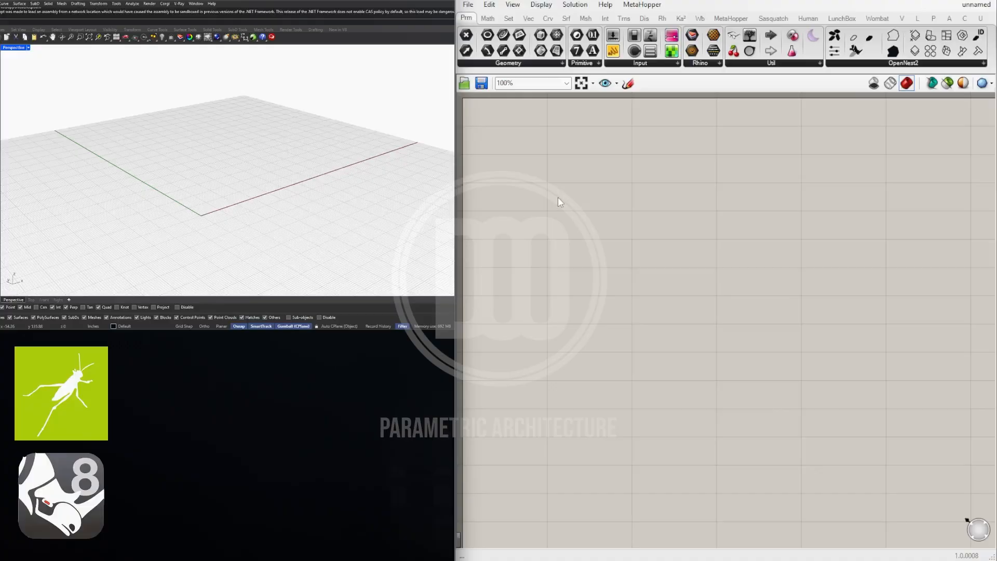
Add a Construct Point component to the empty canvas as the base point at the origin.
double_click(571, 202)
type("c")
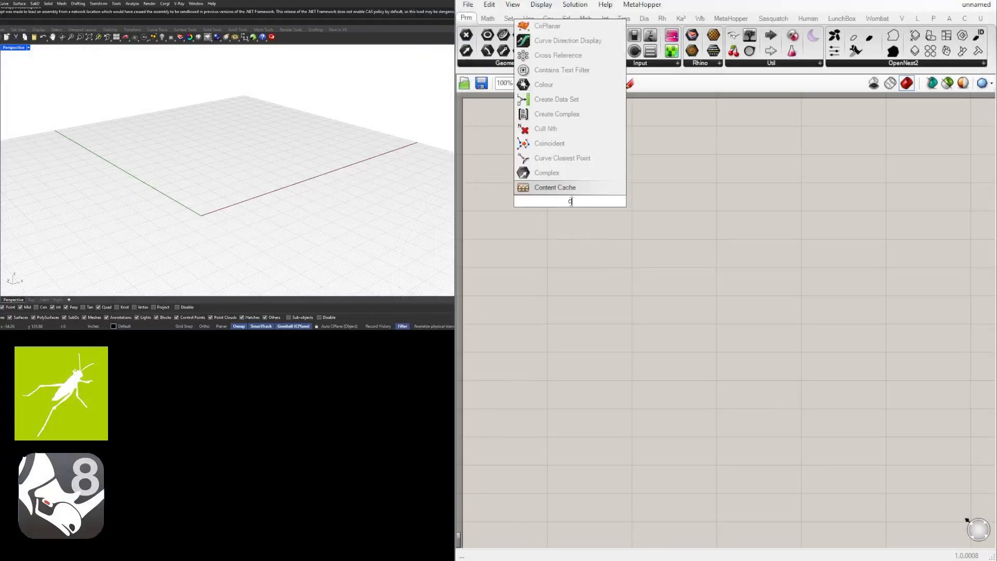
type("onstru")
key("BackSpace")
key("BackSpace")
key("BackSpace")
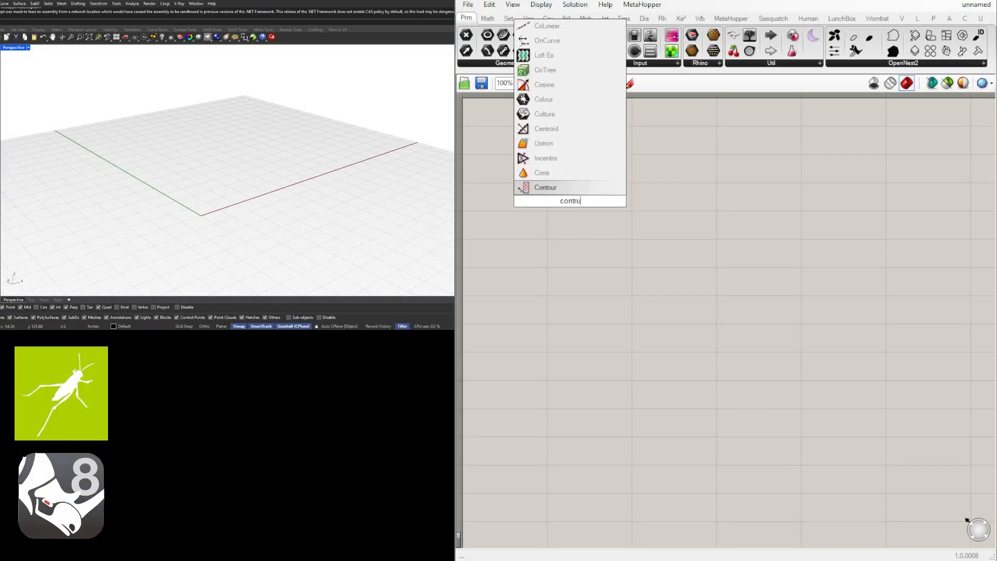
type("stru")
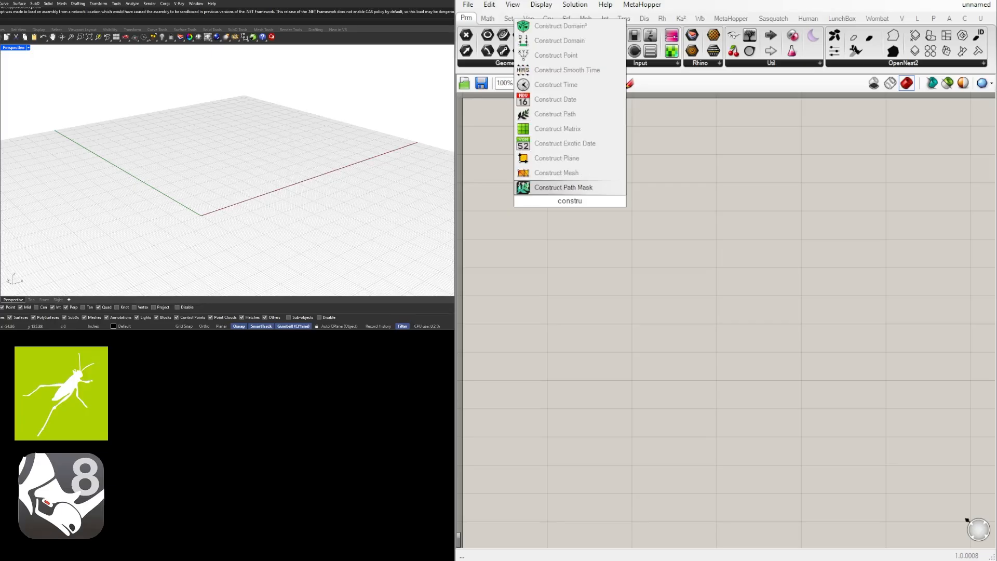
left_click(556, 55)
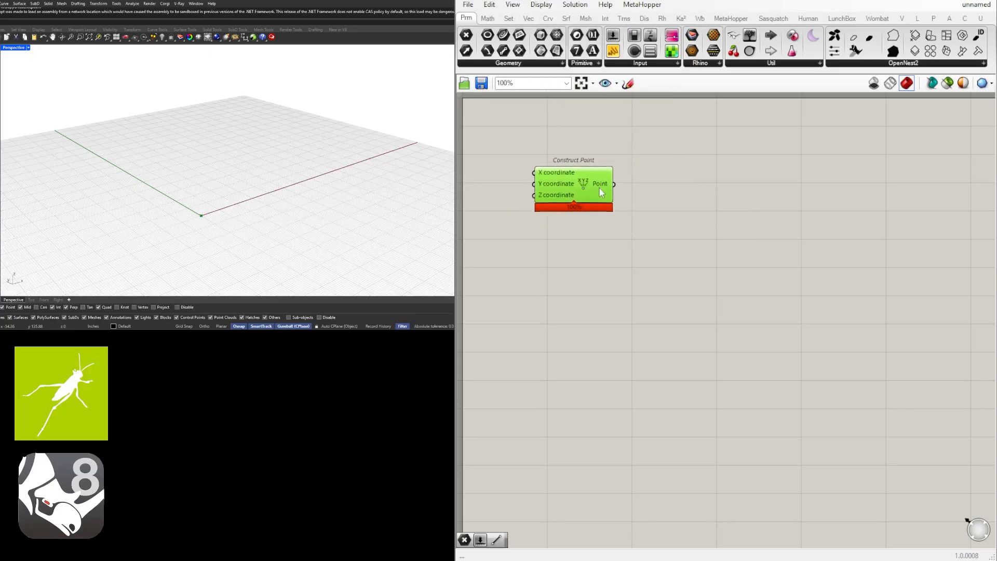
left_click_drag(601, 192, 603, 181)
scroll(202, 221, "up", 1)
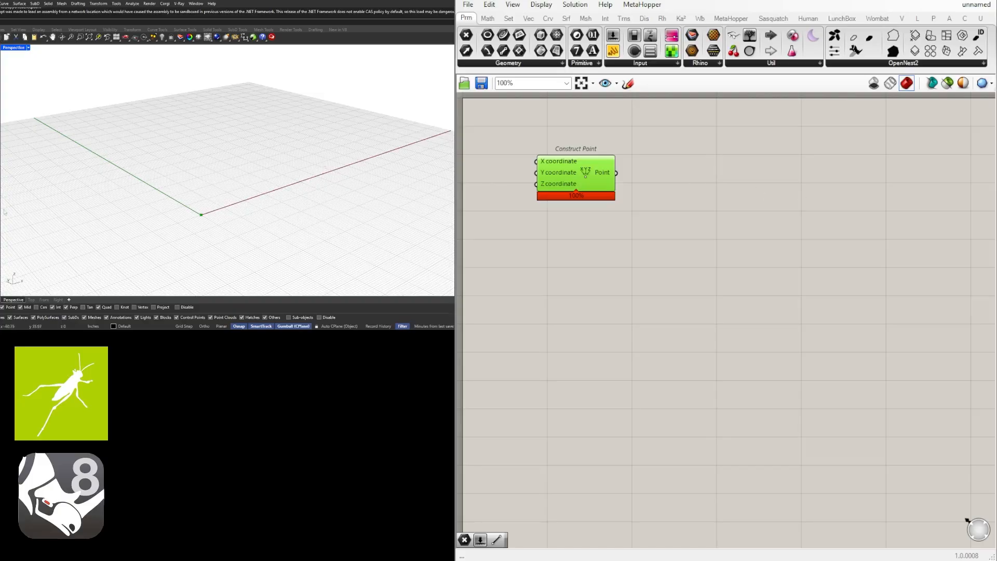
Add a Point parameter beside Construct Point and connect the Point output to it.
double_click(685, 189)
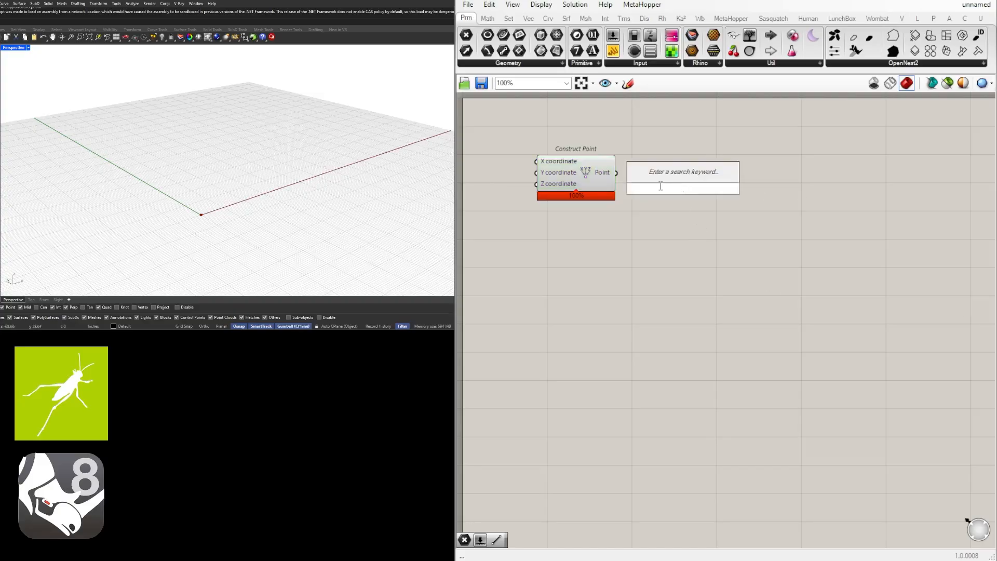
type("poin")
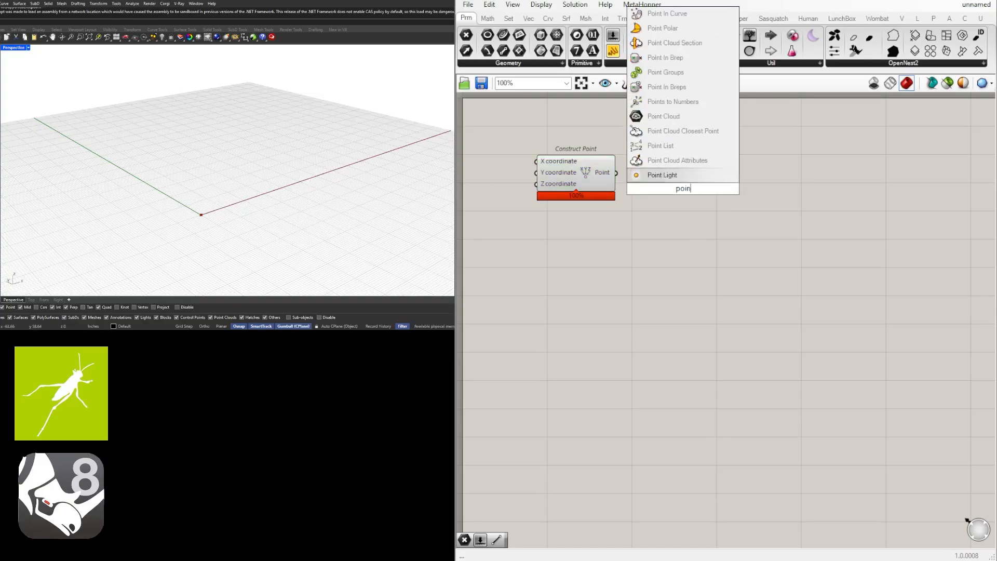
type("t")
left_click(656, 174)
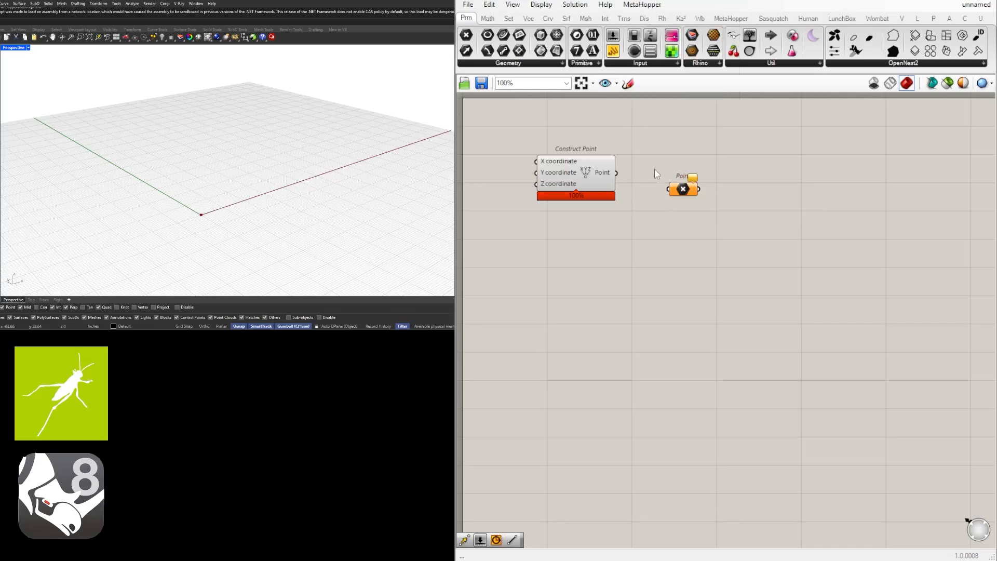
left_click_drag(616, 174, 679, 175)
right_click_drag(824, 228, 795, 232)
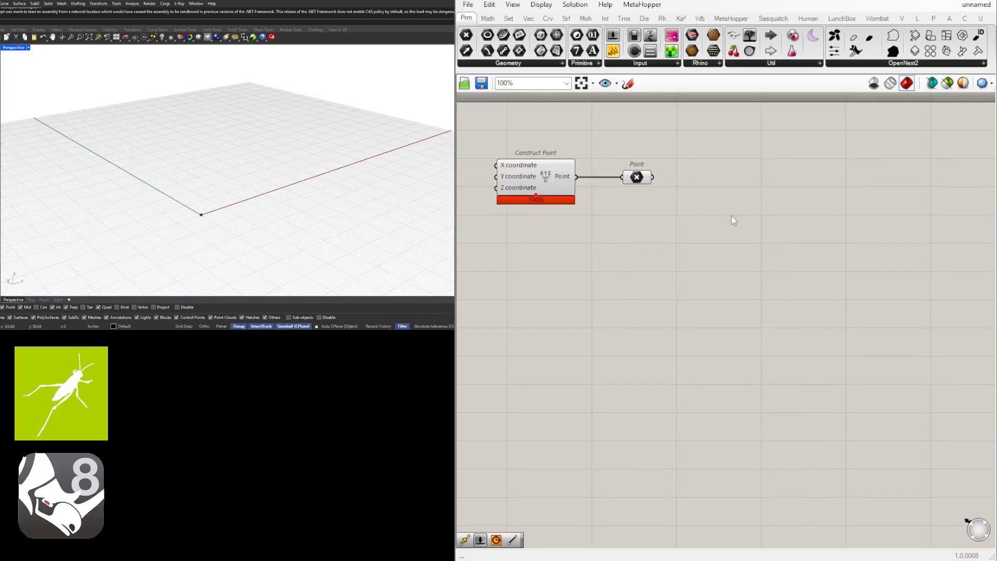
right_click_drag(732, 216, 727, 235)
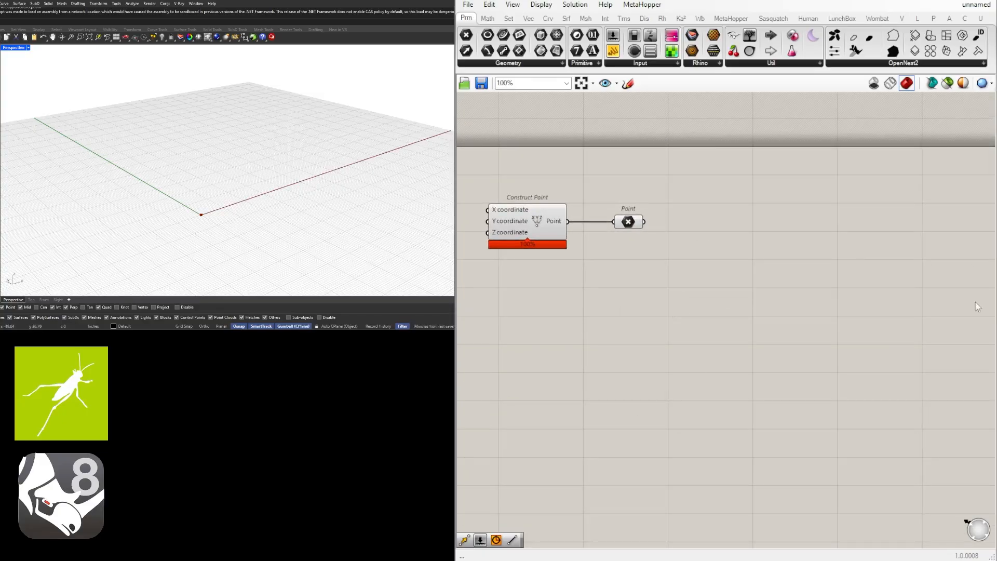
Add an XZ Plane component and connect the Point parameter to its Origin input.
double_click(737, 237)
type("x")
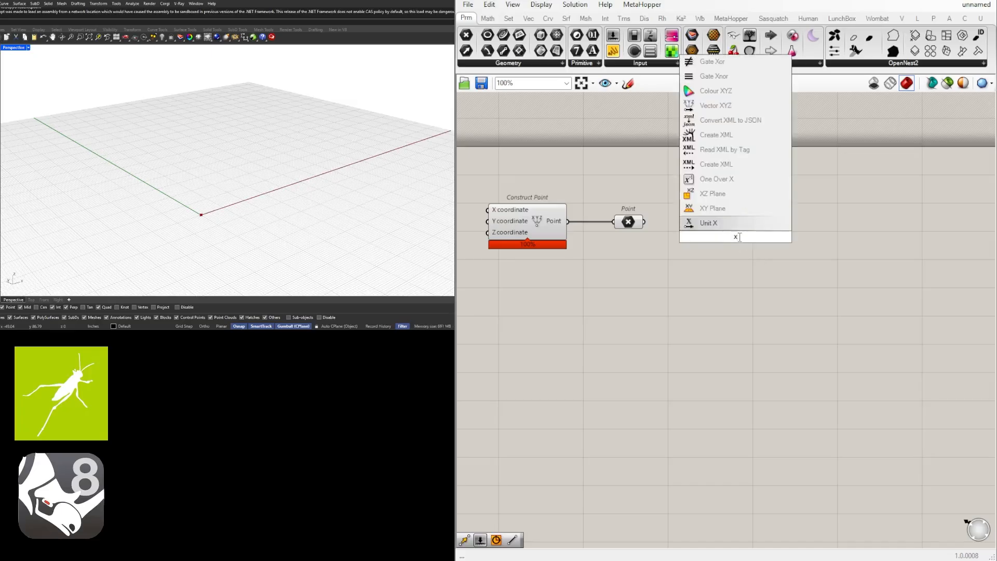
type("y")
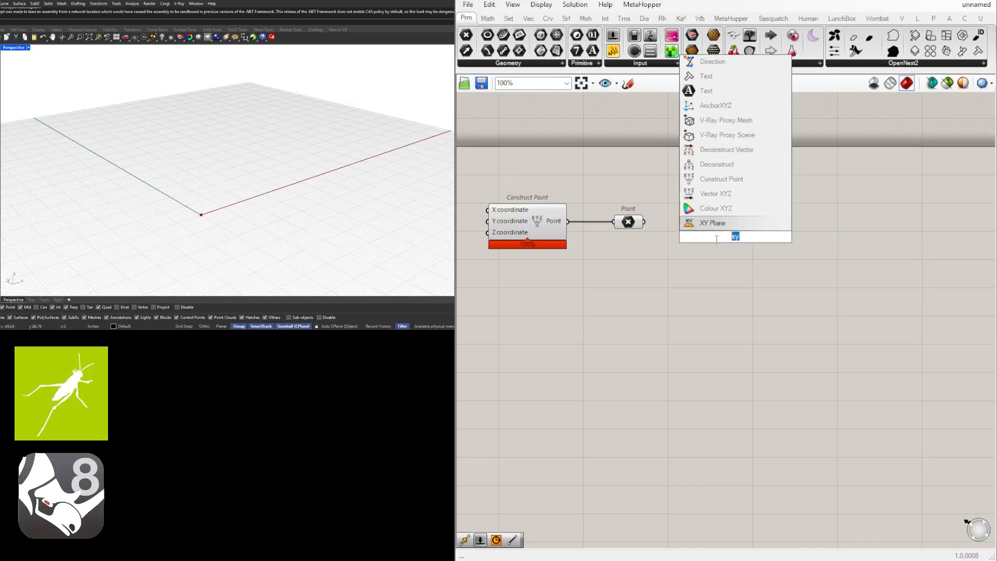
type("xz")
key("Return")
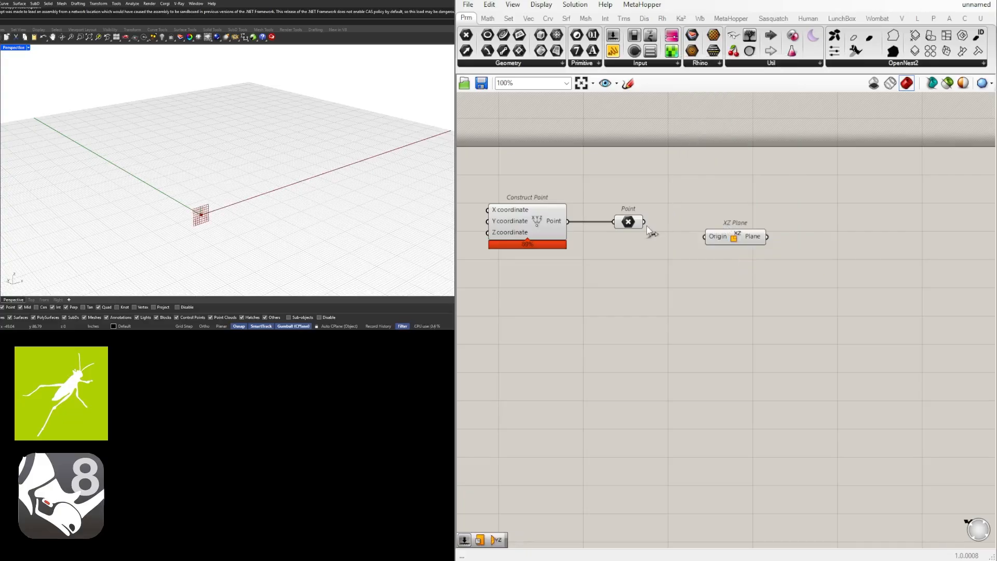
left_click_drag(644, 222, 712, 228)
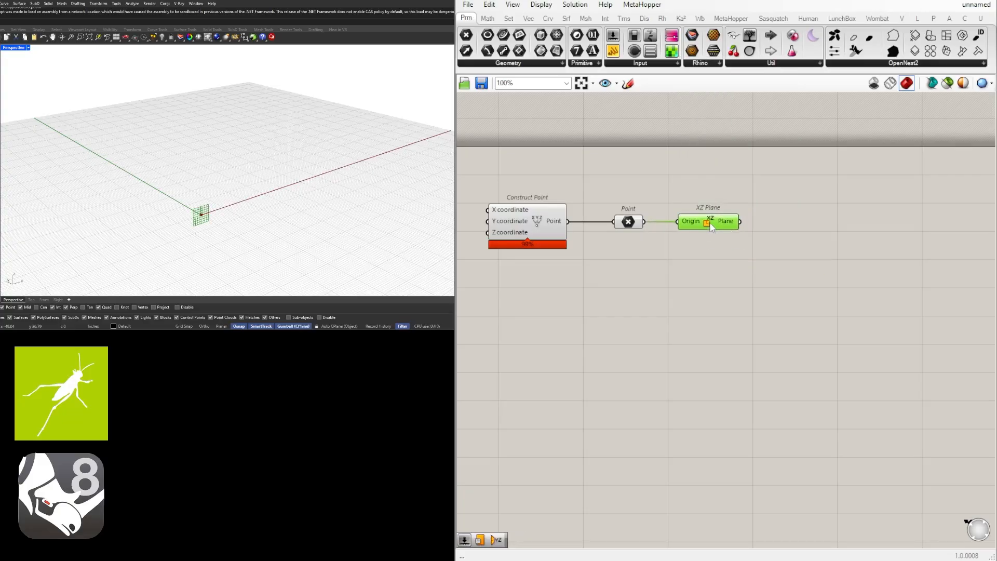
Add a Plane Surface component and connect the XZ Plane output to its Plane input.
double_click(810, 240)
type("plane")
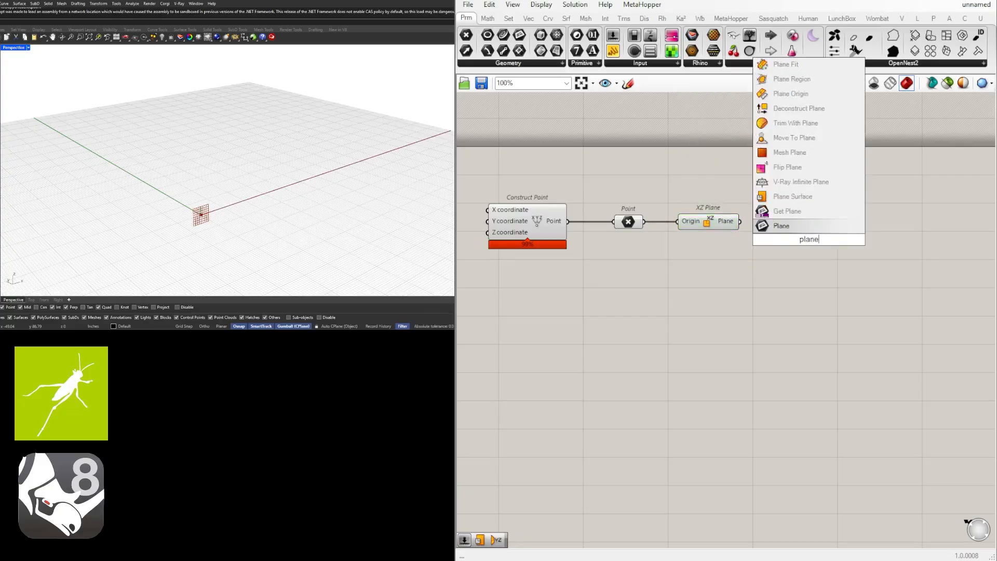
left_click(782, 198)
left_click_drag(740, 223, 867, 272)
left_click(770, 320)
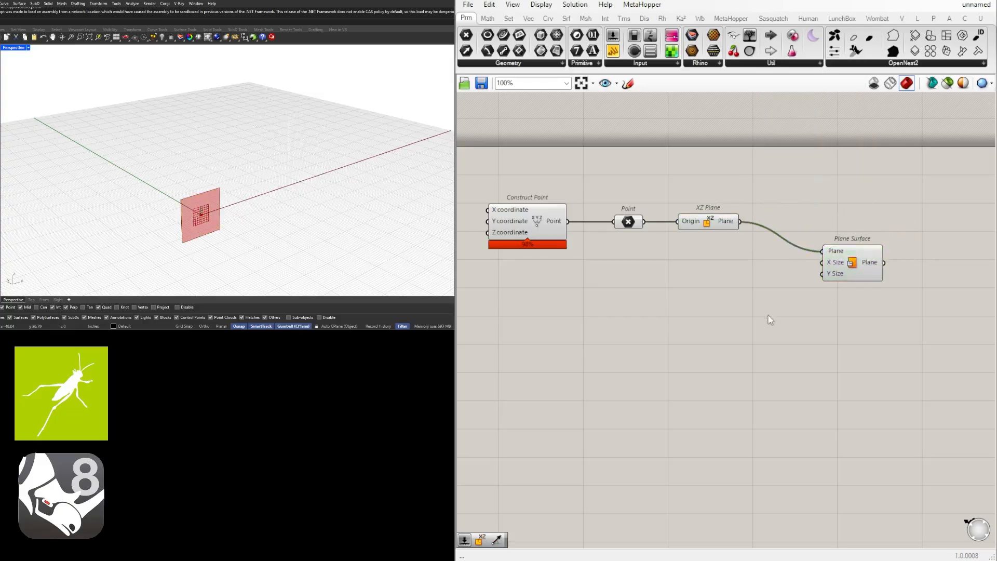
Create two number sliders set to 120 and connect them to the X Size and Y Size inputs of Plane Surface.
double_click(733, 279)
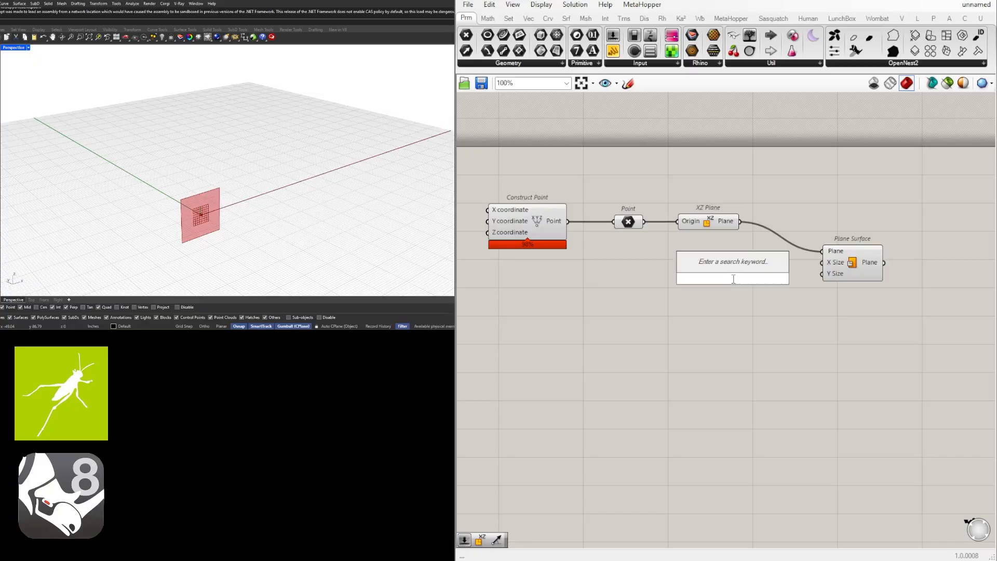
type("120")
key("Return")
scroll(732, 279, "up", 1)
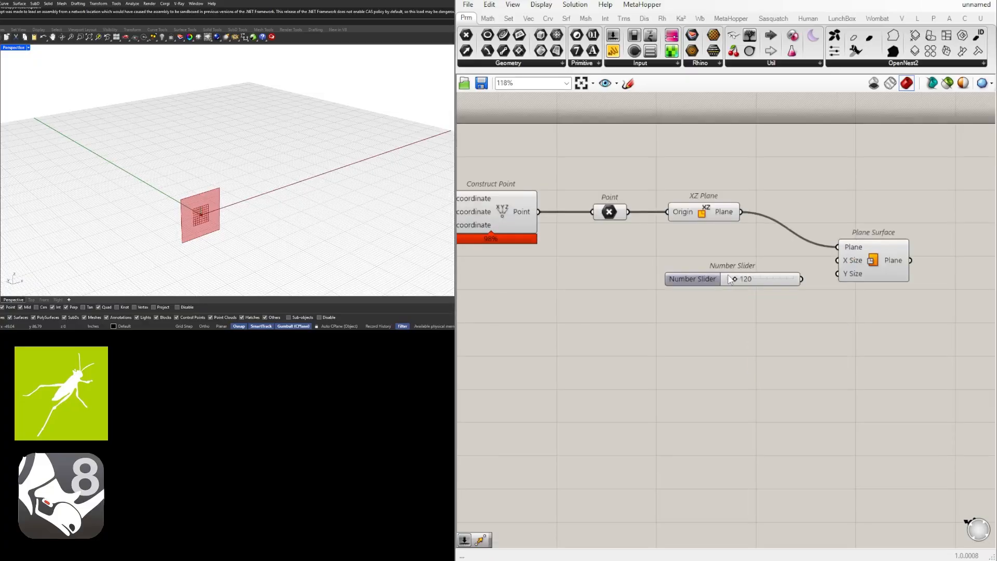
mouse_move(706, 282)
left_mouse_down()
mouse_move(697, 259)
mouse_move(699, 285)
left_mouse_up()
left_click_drag(793, 260, 837, 278)
scroll(276, 177, "down", 3)
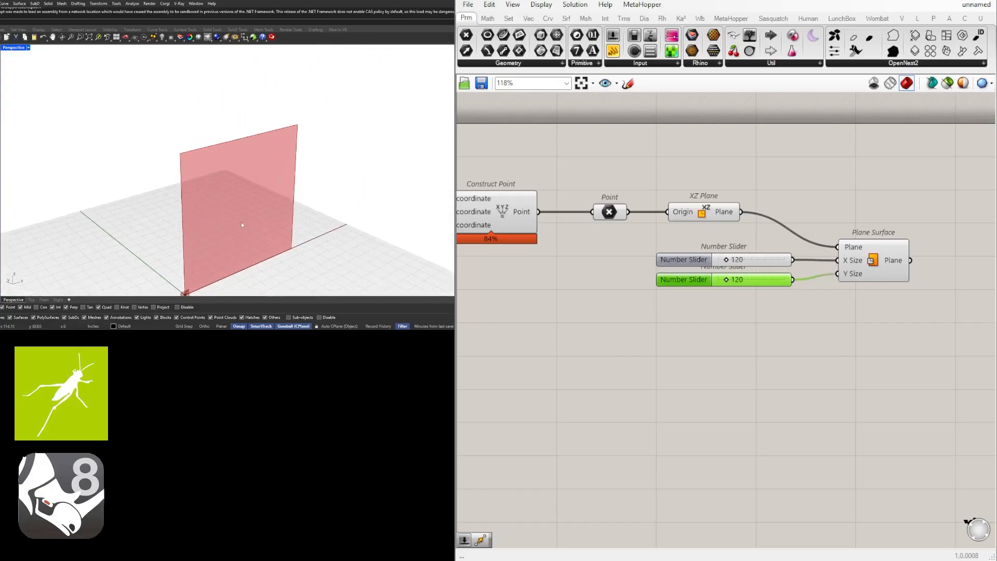
scroll(257, 164, "up", 3)
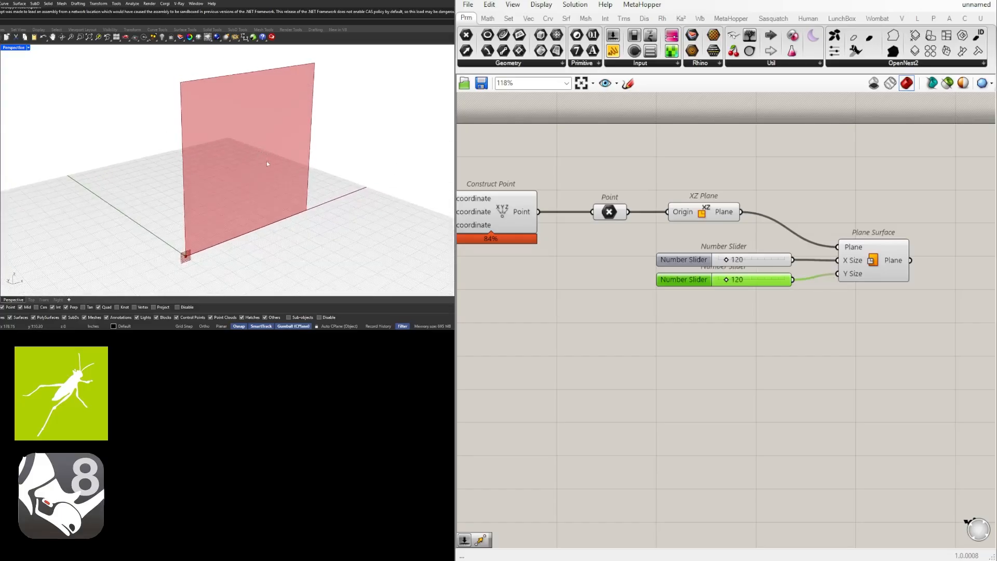
right_click_drag(789, 300, 650, 301)
left_click(734, 261)
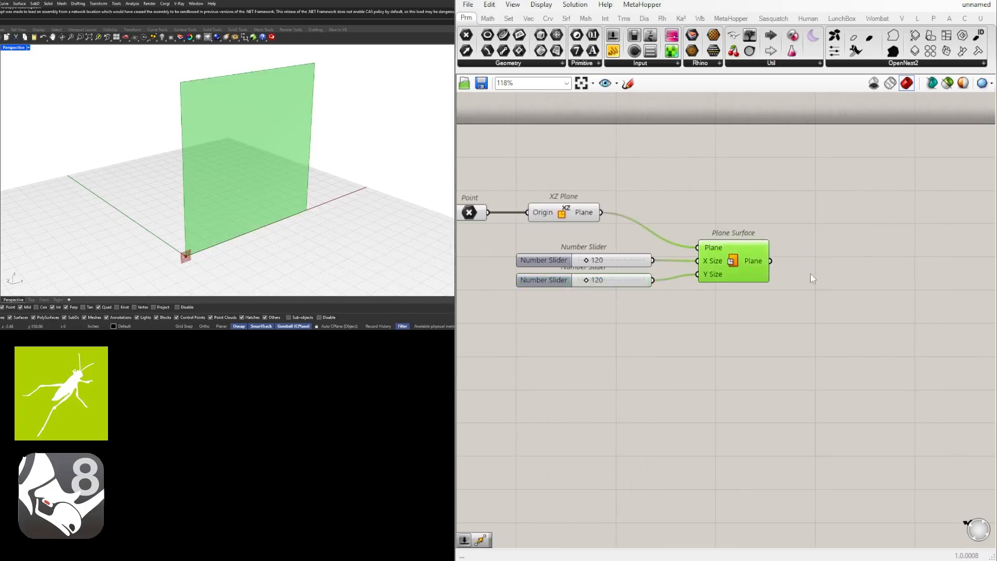
double_click(844, 274)
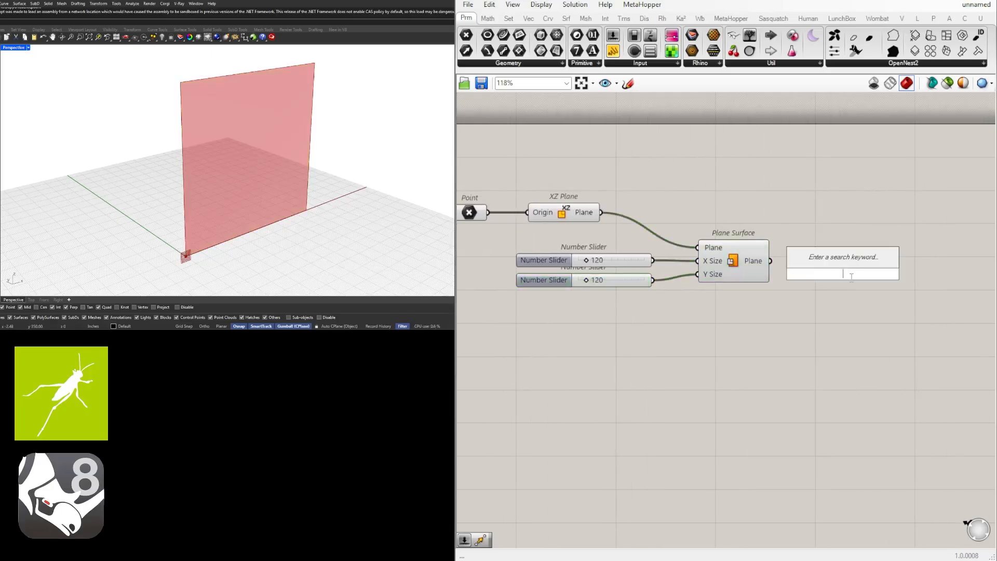
type("poi")
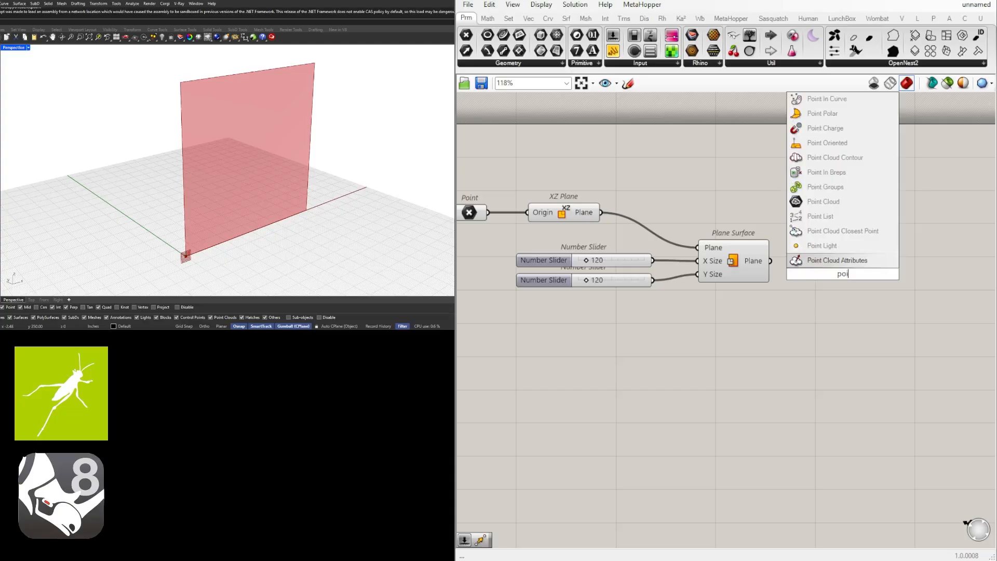
key("BackSpace")
key("BackSpace")
key("BackSpace")
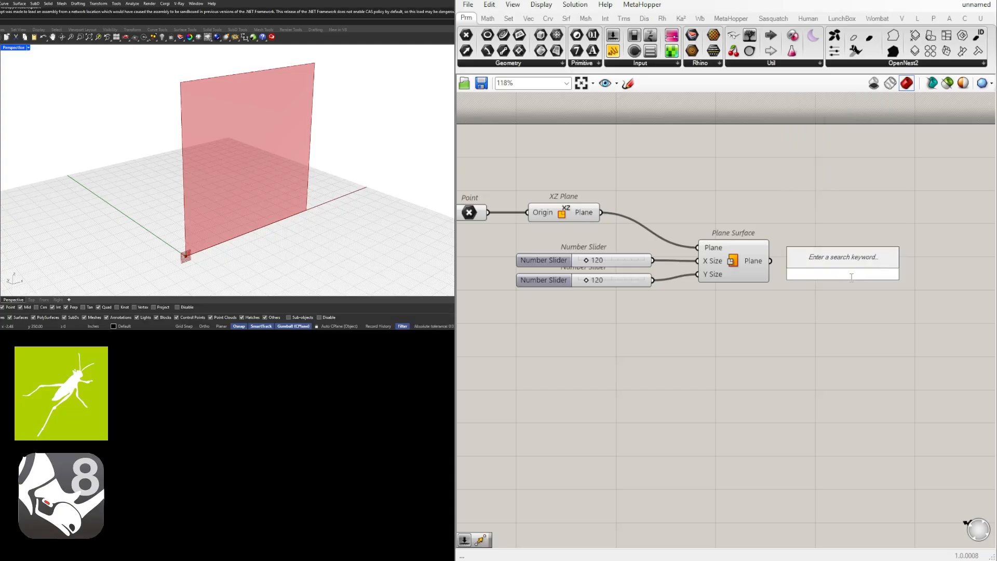
type("random")
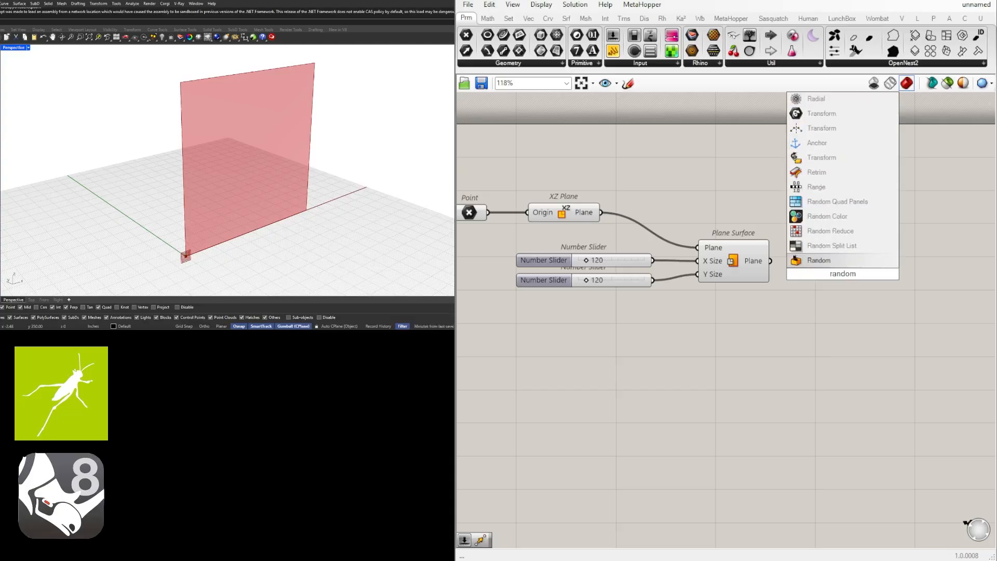
key("BackSpace")
key("BackSpace")
key("BackSpace")
key("BackSpace")
key("BackSpace")
key("BackSpace")
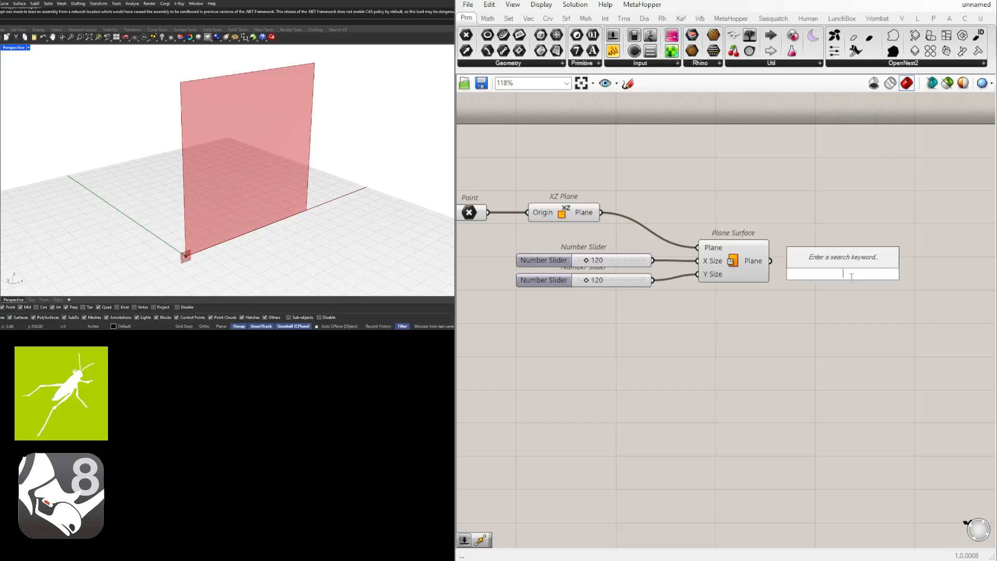
type("poin")
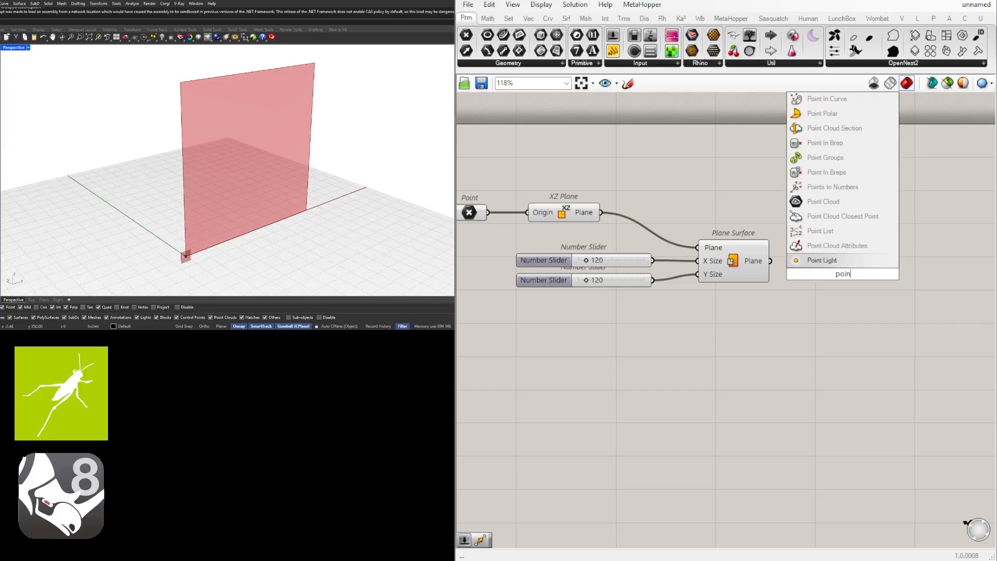
type("t")
key("Escape")
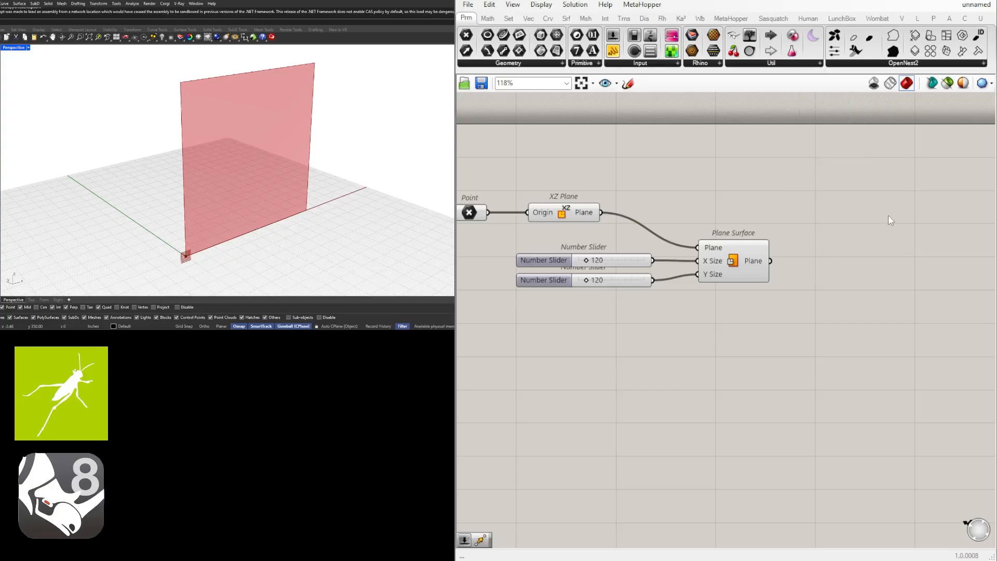
left_click(528, 19)
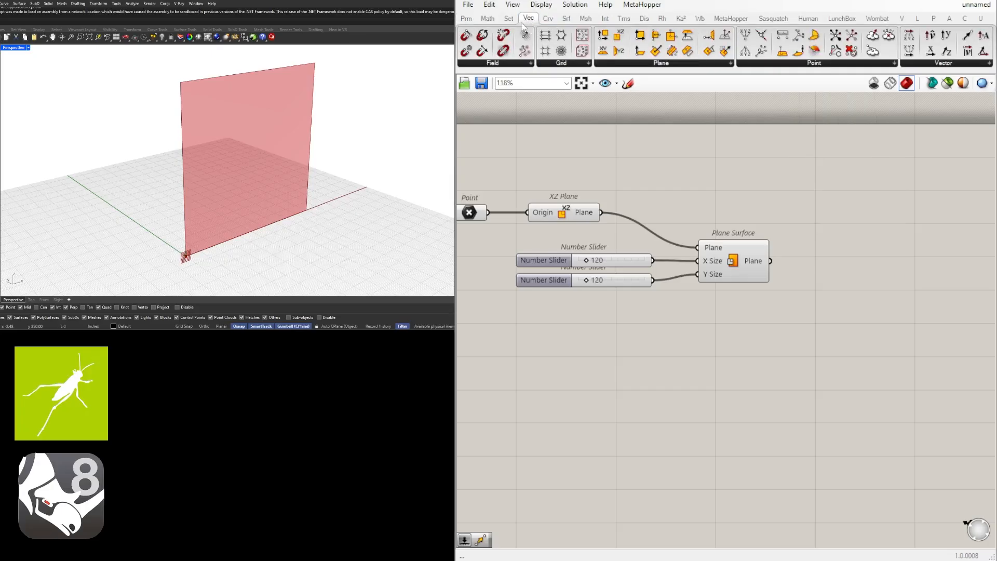
left_click(509, 18)
left_click(487, 19)
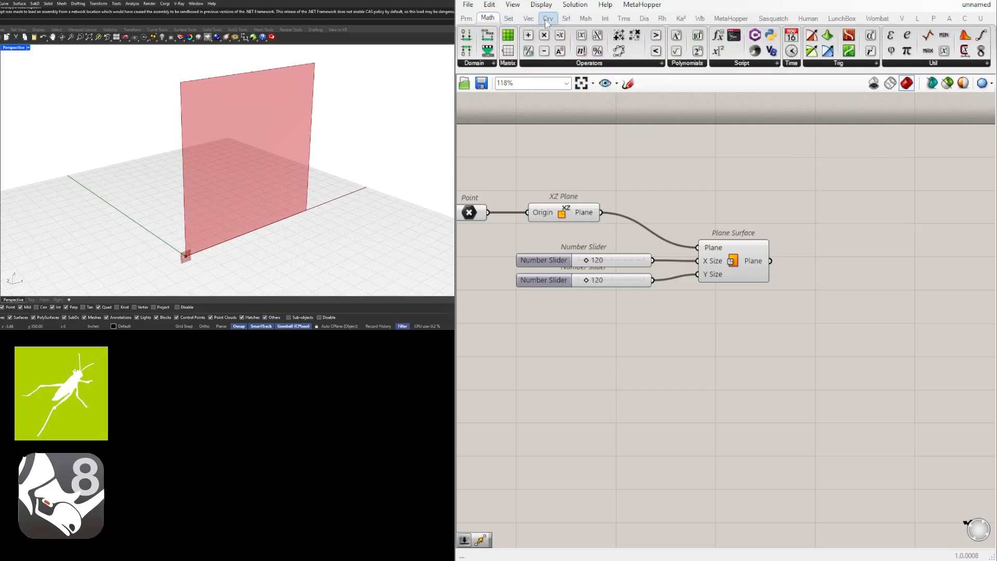
left_click(548, 20)
left_click(566, 19)
left_click(585, 18)
left_click(619, 19)
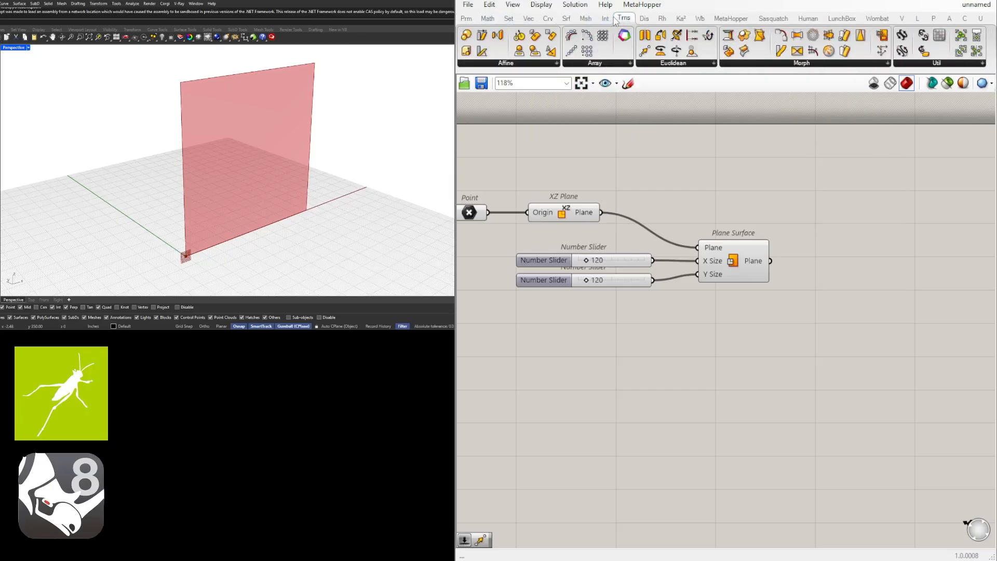
left_click(604, 19)
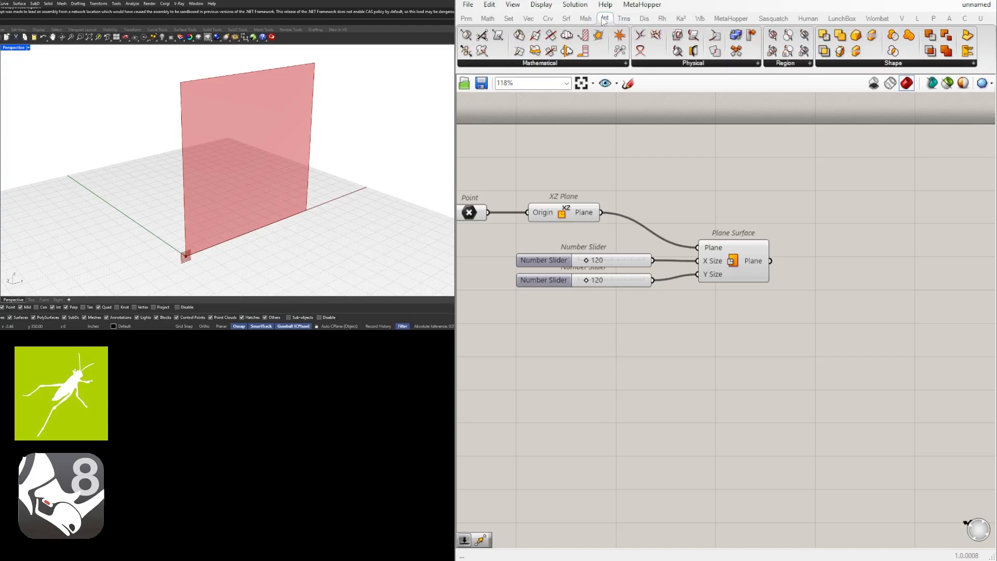
Add a Populate Geometry component and connect the Plane Surface output to its Geometry input.
double_click(855, 285)
type("po")
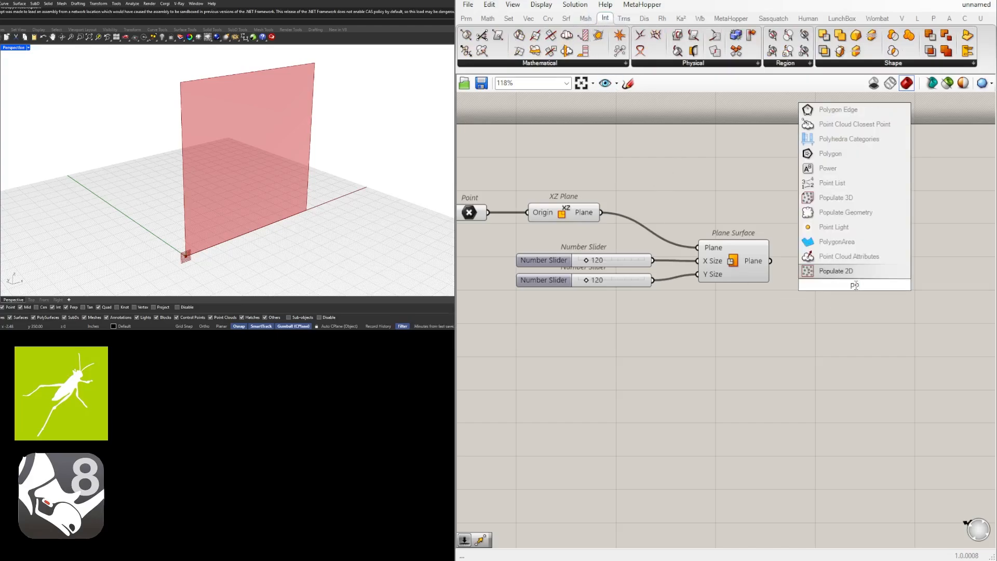
type("pula")
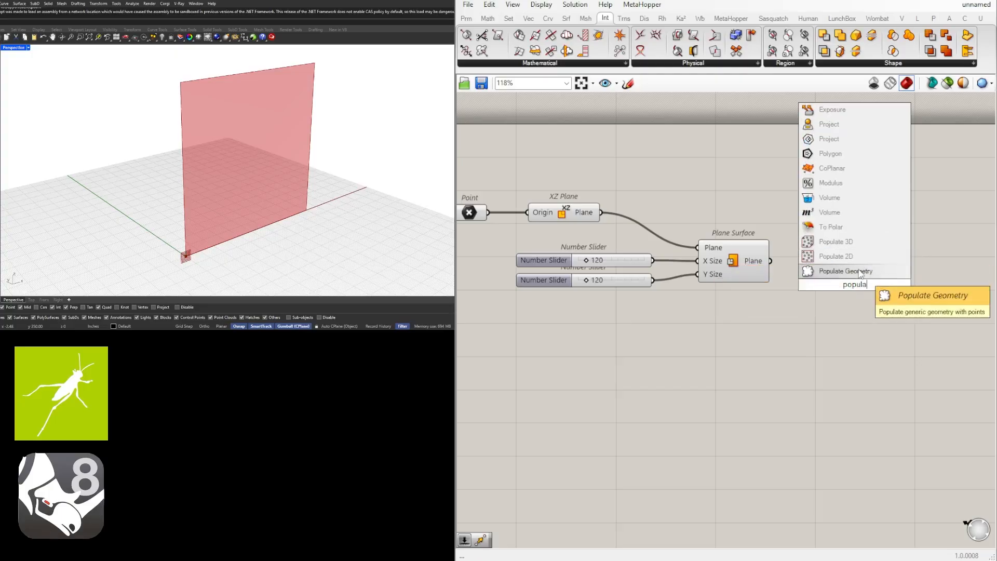
left_click(818, 271)
left_click_drag(771, 261, 866, 306)
left_click(829, 404)
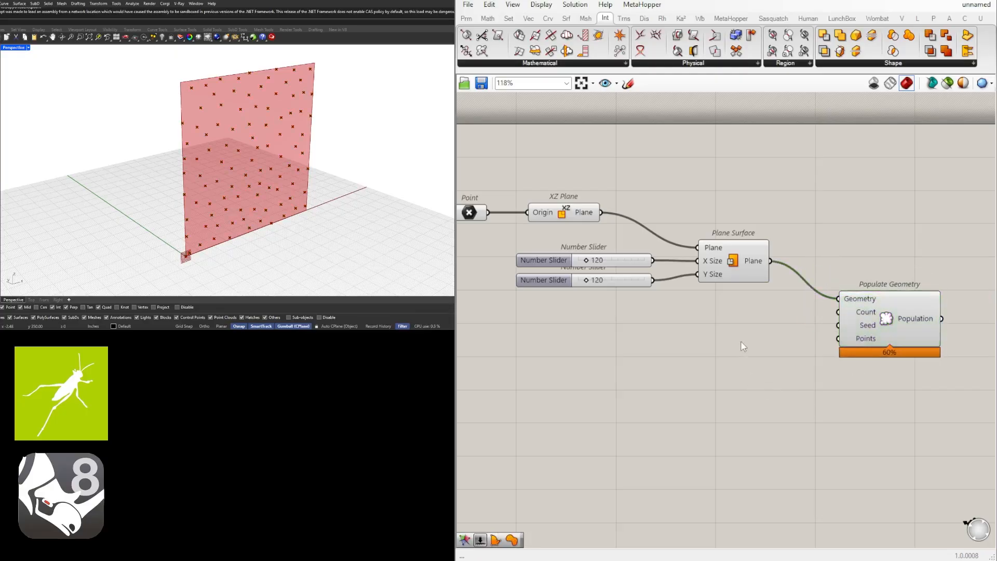
Create a number slider, connect it to the Count input of Populate Geometry and set it to 43.
double_click(741, 341)
type("15")
key("Return")
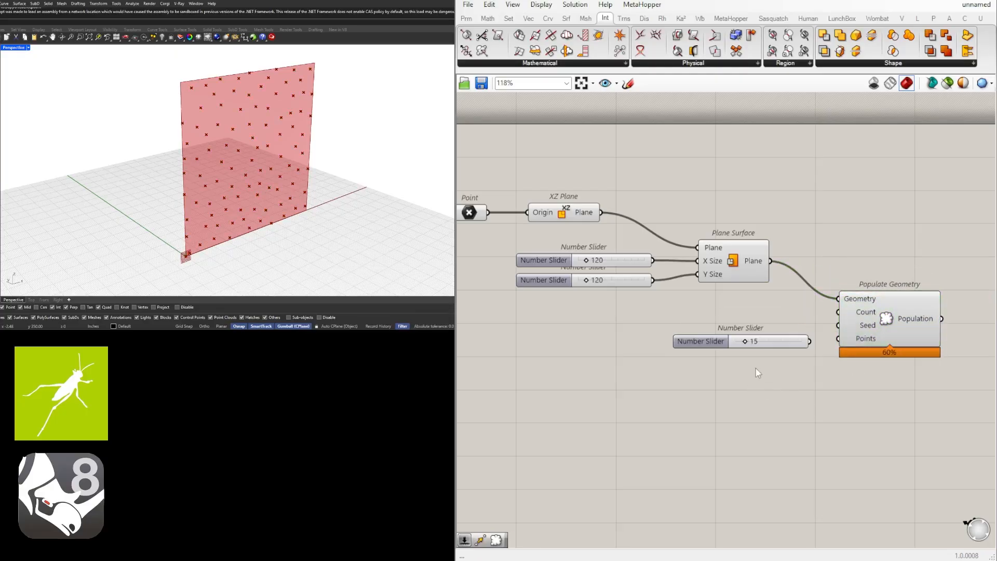
scroll(761, 363, "up", 2)
left_click_drag(785, 334, 863, 298)
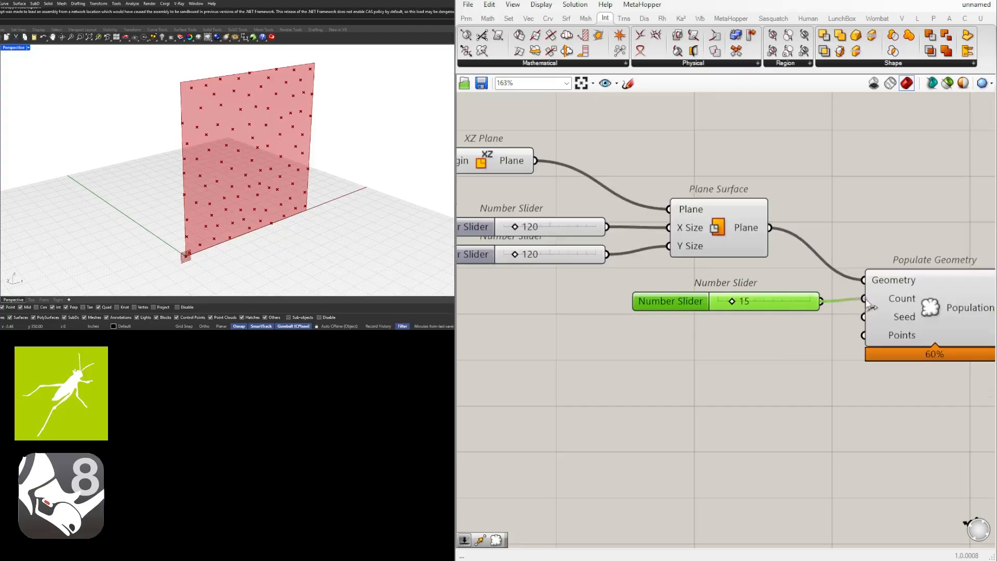
left_click_drag(792, 304, 747, 302)
scroll(724, 303, "up", 1)
scroll(748, 328, "down", 2)
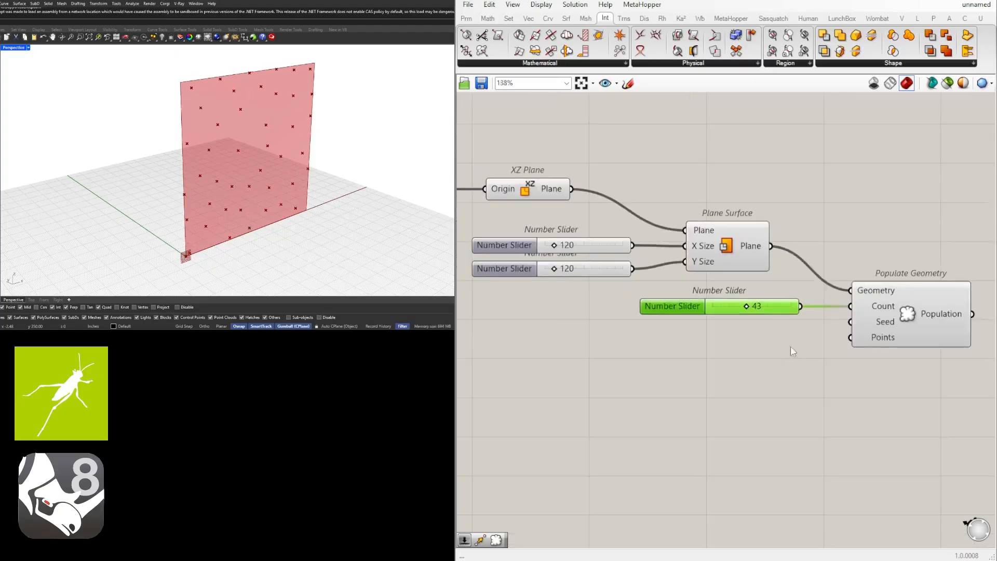
Create another number slider, connect it to the Seed input of Populate Geometry and set it to 0.
right_click_drag(790, 347, 770, 338)
scroll(752, 327, "up", 1)
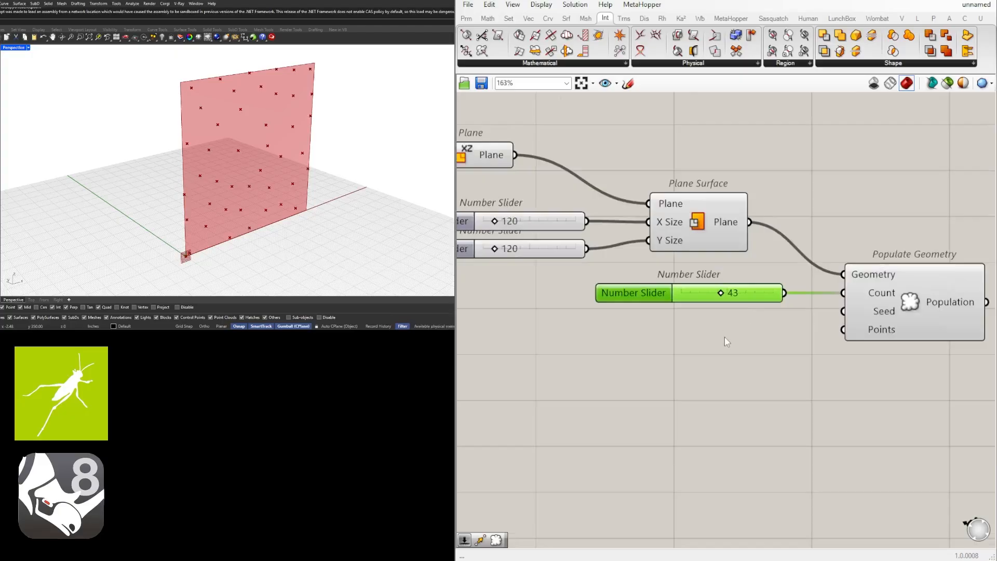
double_click(712, 332)
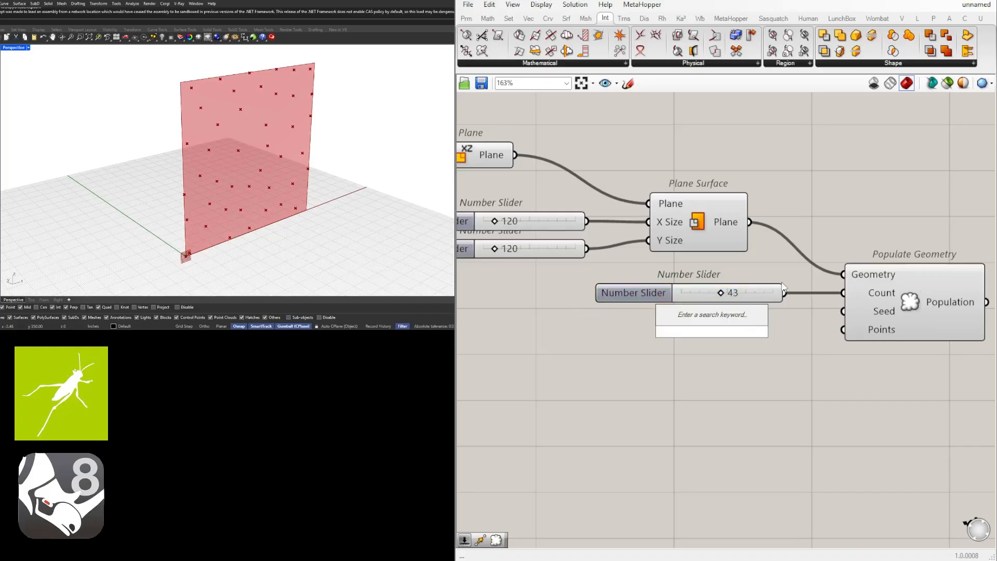
type("5")
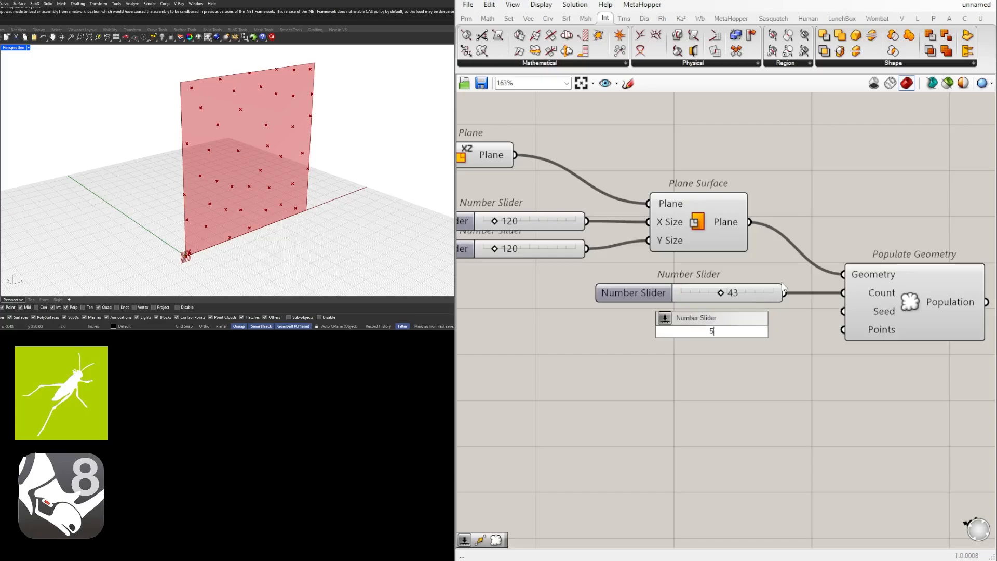
key("Return")
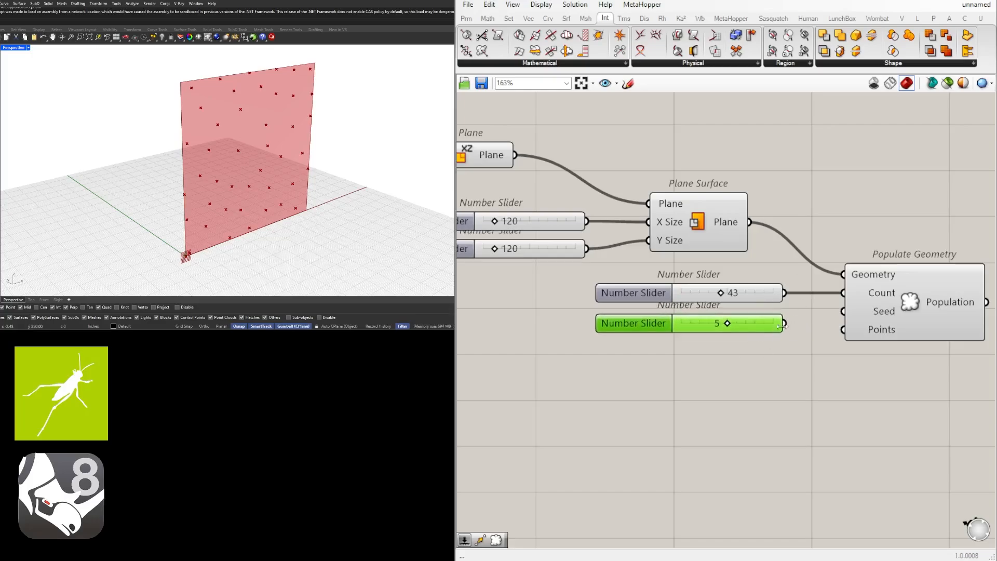
left_click_drag(785, 324, 843, 311)
left_click_drag(728, 325, 682, 345)
scroll(764, 377, "down", 1)
scroll(773, 386, "down", 1)
Add a Move component and connect the Population output of Populate Geometry to its Geometry input.
left_click(775, 296)
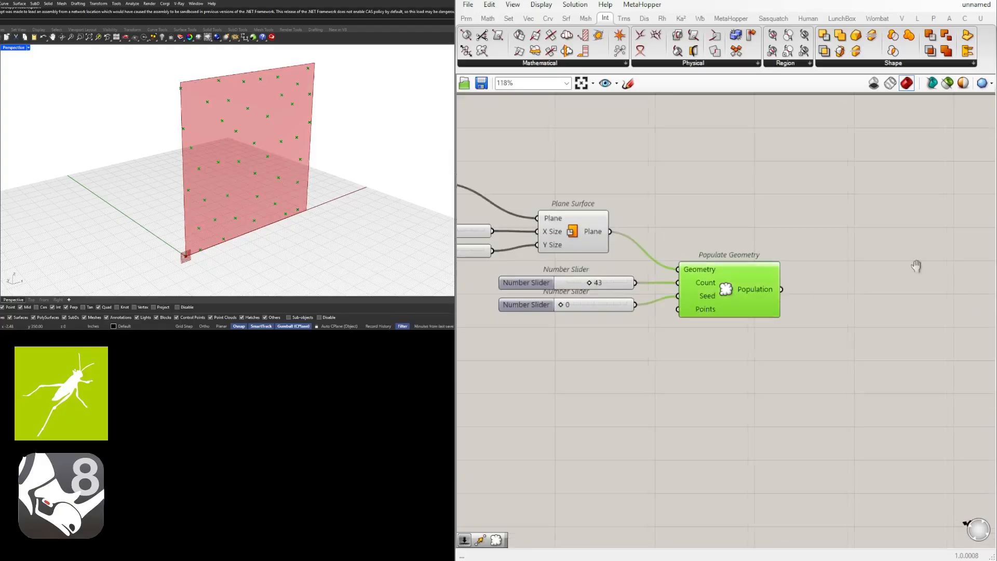
right_click_drag(915, 266, 831, 266)
scroll(675, 358, "down", 1)
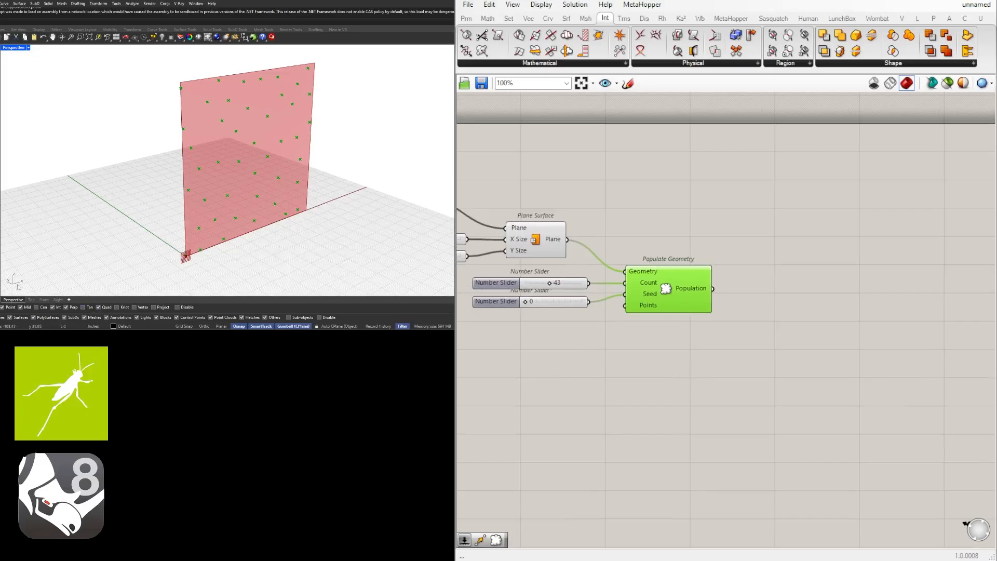
double_click(774, 311)
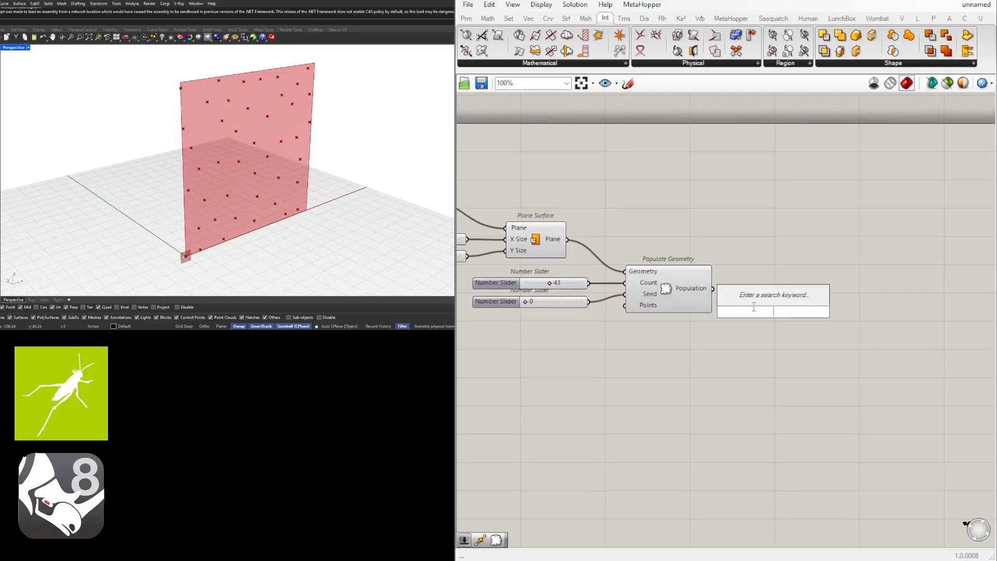
type("move")
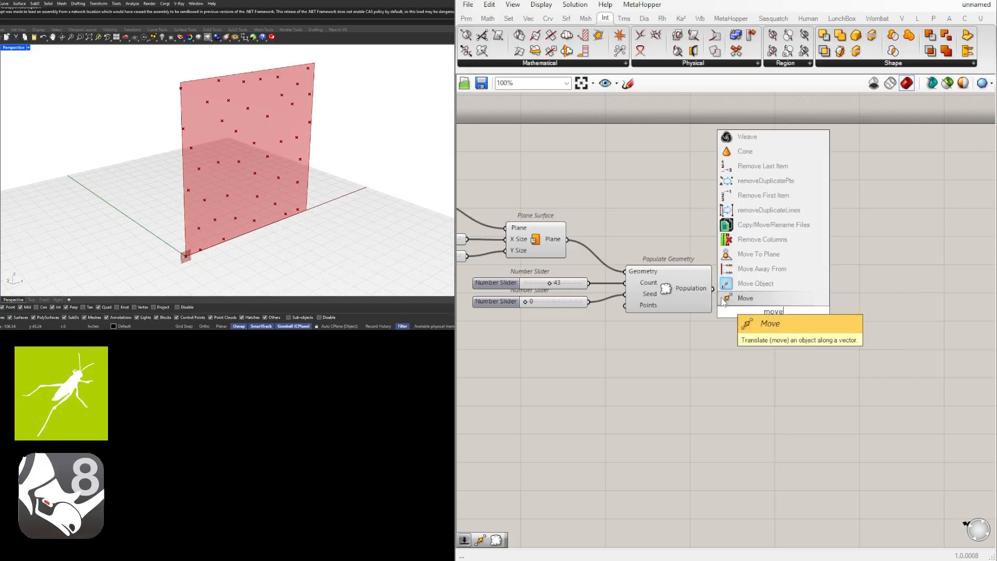
left_click(745, 298)
left_click_drag(713, 289, 783, 316)
left_click(737, 341)
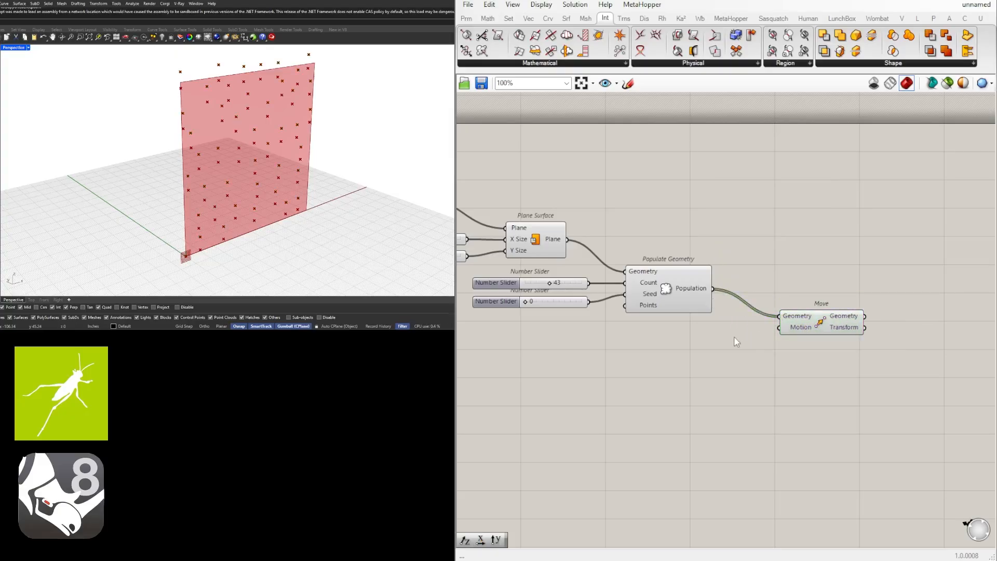
Add a Unit Y component below the Population wire and shift Move farther along to leave space between them.
double_click(736, 341)
type("unit y")
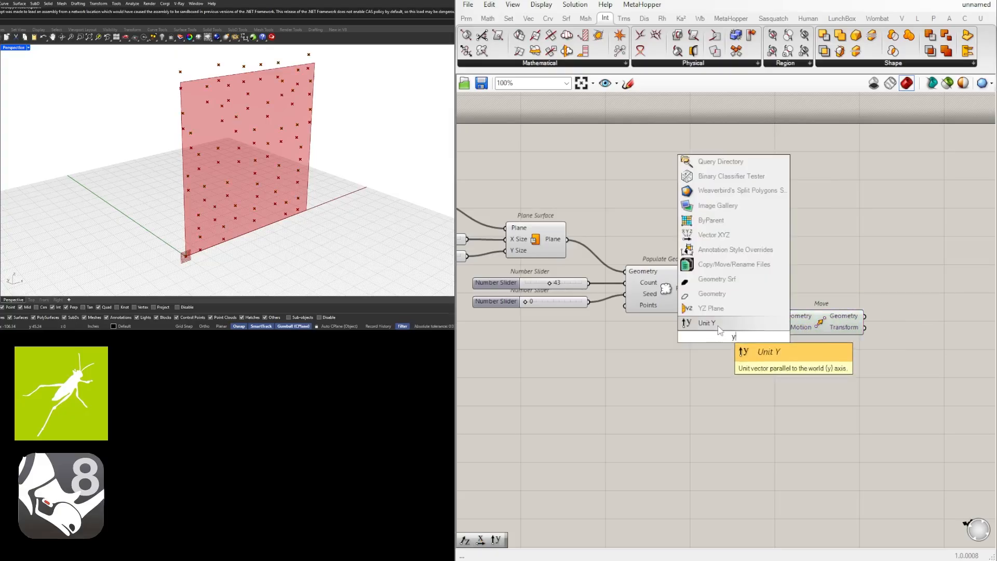
left_click(769, 347)
left_click_drag(805, 319, 872, 292)
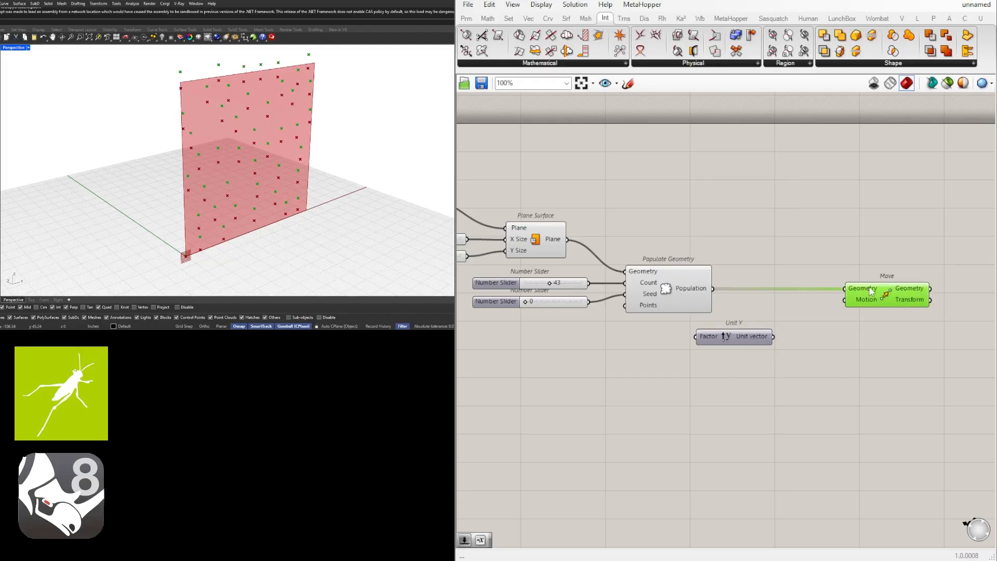
Add a Negative component between Unit Y and Move, wiring Unit vector to its Value input and its Result to Motion.
double_click(829, 342)
type("ne")
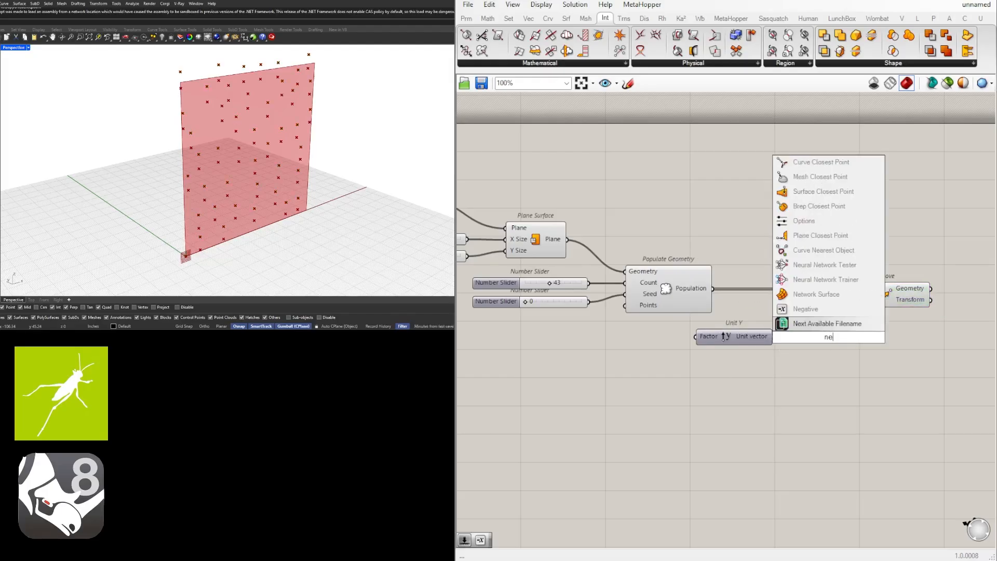
left_click(806, 308)
left_click_drag(747, 337, 877, 294)
left_click(885, 293)
left_click(886, 346)
Add a Random component below Populate Geometry and shift the Unit Y, Negative and Move components to make room for it.
right_click_drag(689, 331, 732, 333)
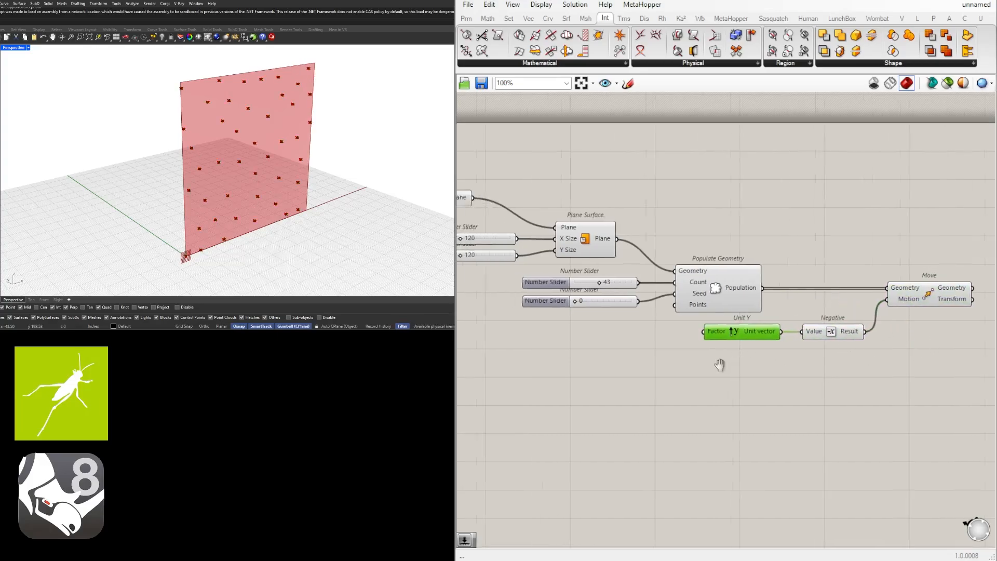
double_click(633, 357)
type("random")
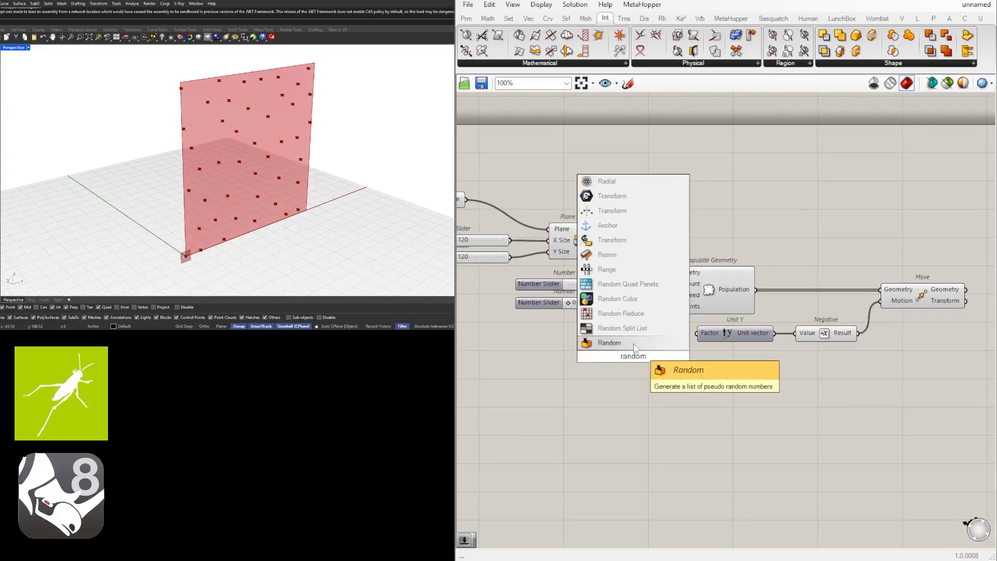
left_click(632, 345)
right_click_drag(813, 380, 737, 362)
left_click_drag(866, 376, 694, 253)
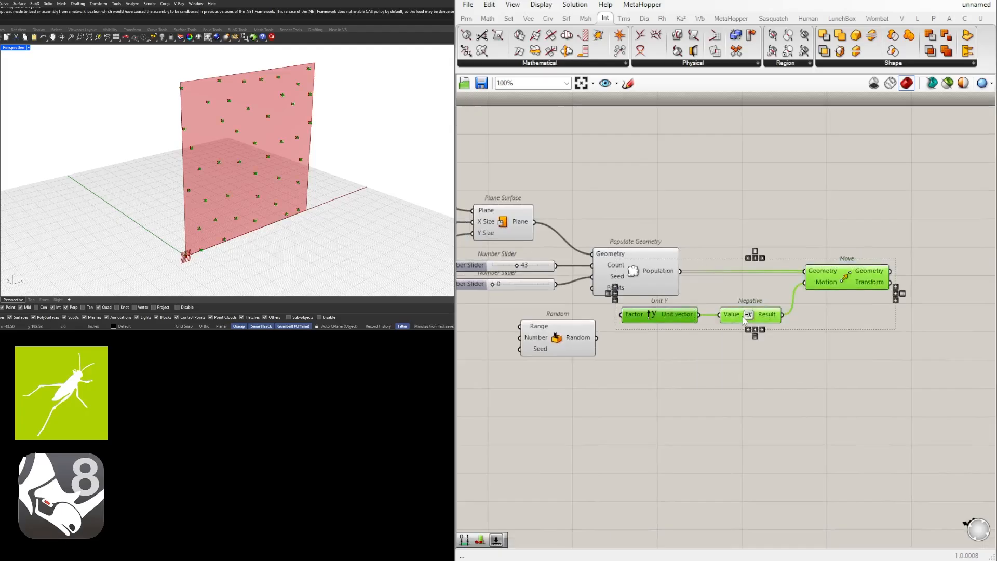
left_click_drag(746, 315, 841, 315)
left_click(816, 364)
left_click_drag(611, 335, 631, 332)
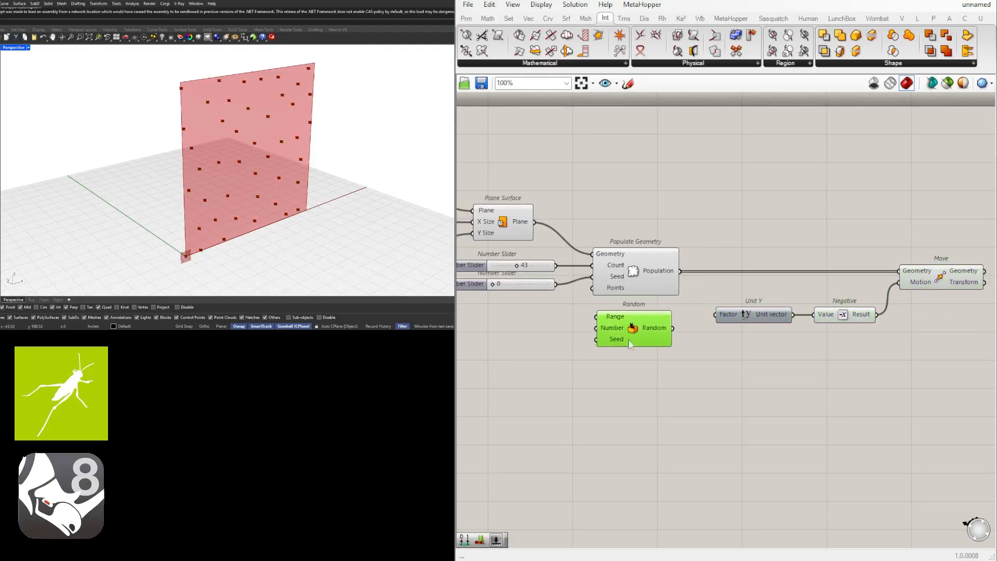
Connect the slider that drives the Populate Geometry Count to the Number input of Random.
mouse_move(665, 276)
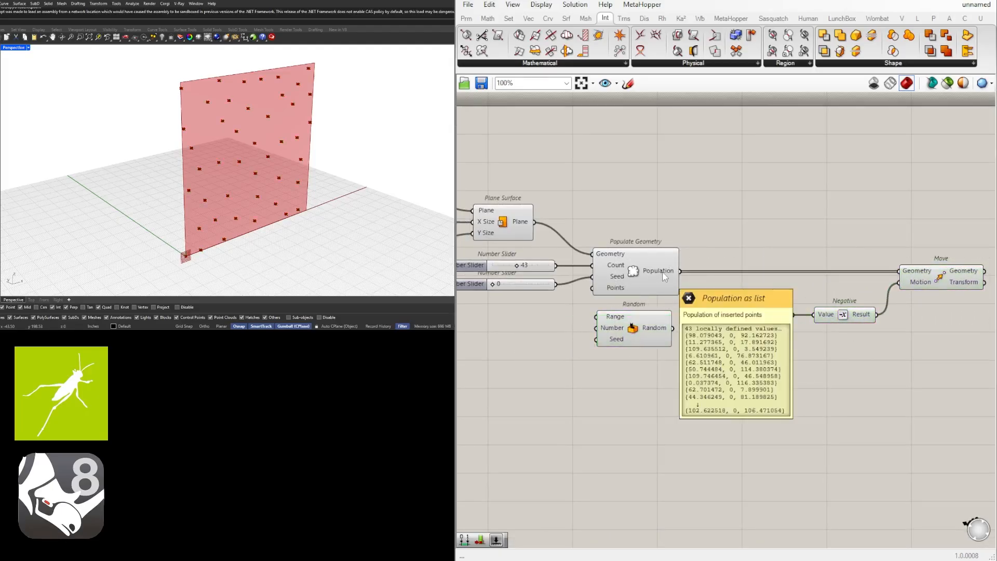
left_click_drag(557, 268, 594, 335)
left_click(629, 334)
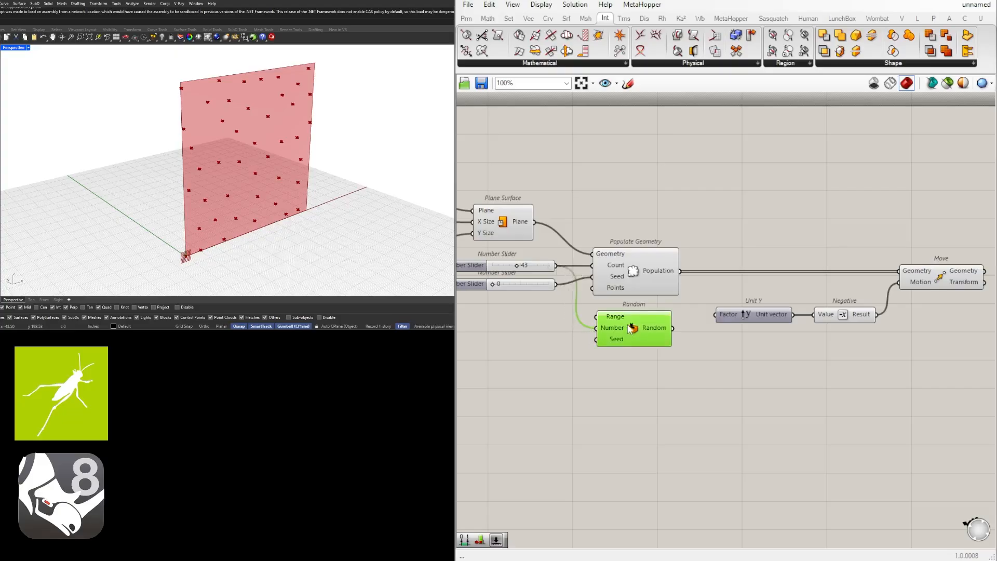
Add a Construct Domain component and place it beside Random, below the Count and Seed sliders.
right_click_drag(625, 334, 716, 311)
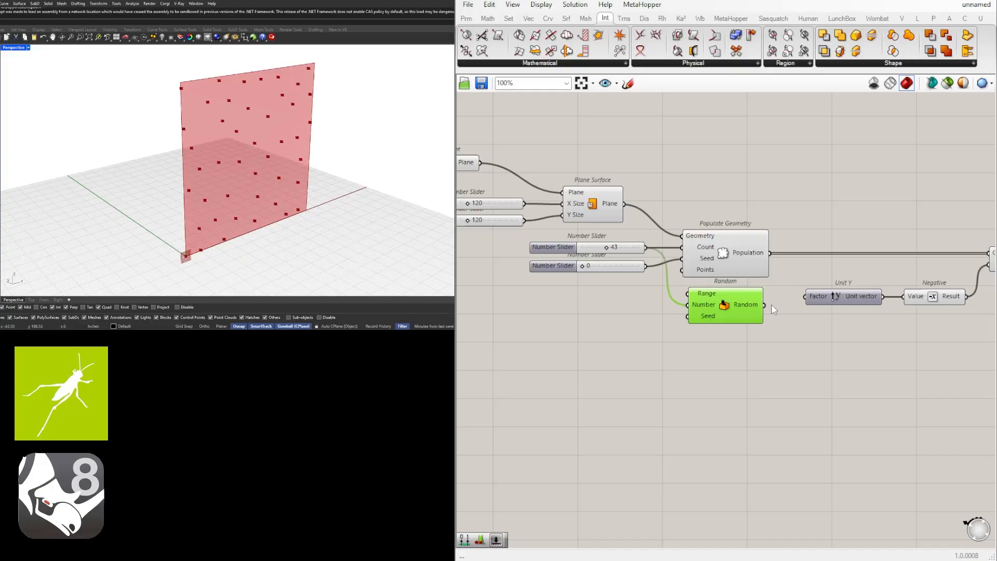
double_click(557, 322)
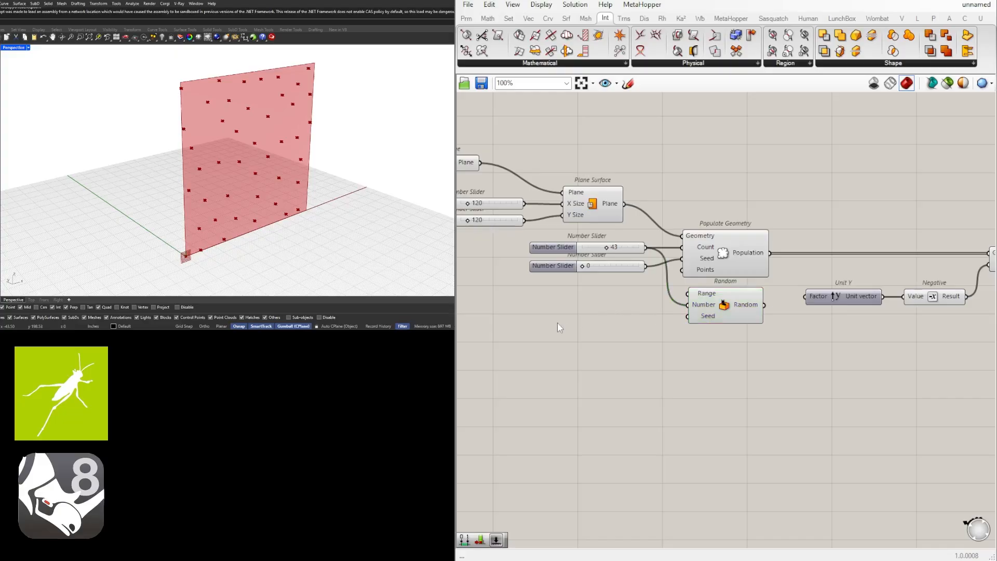
type("constrcut")
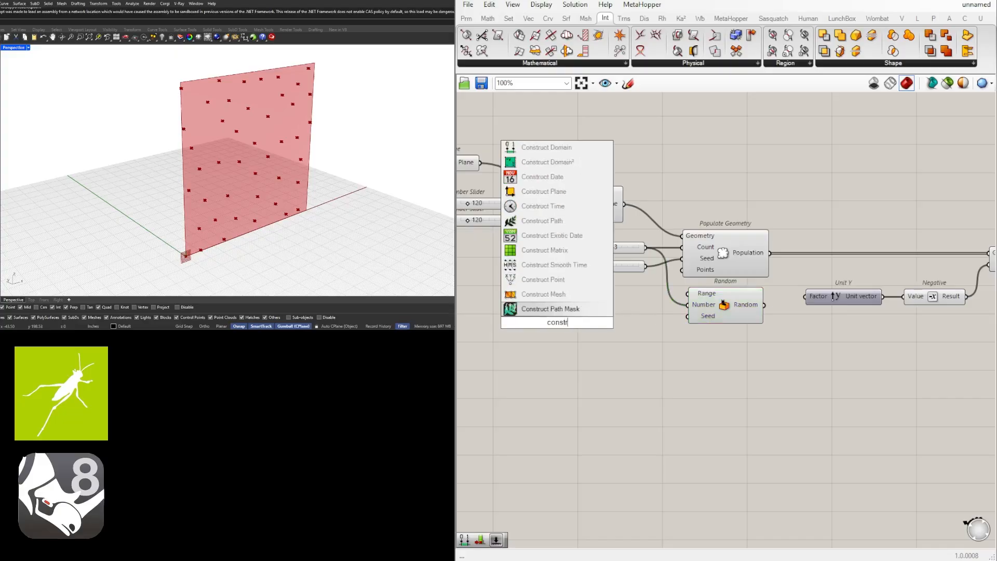
key("BackSpace")
key("BackSpace")
key("BackSpace")
key("BackSpace")
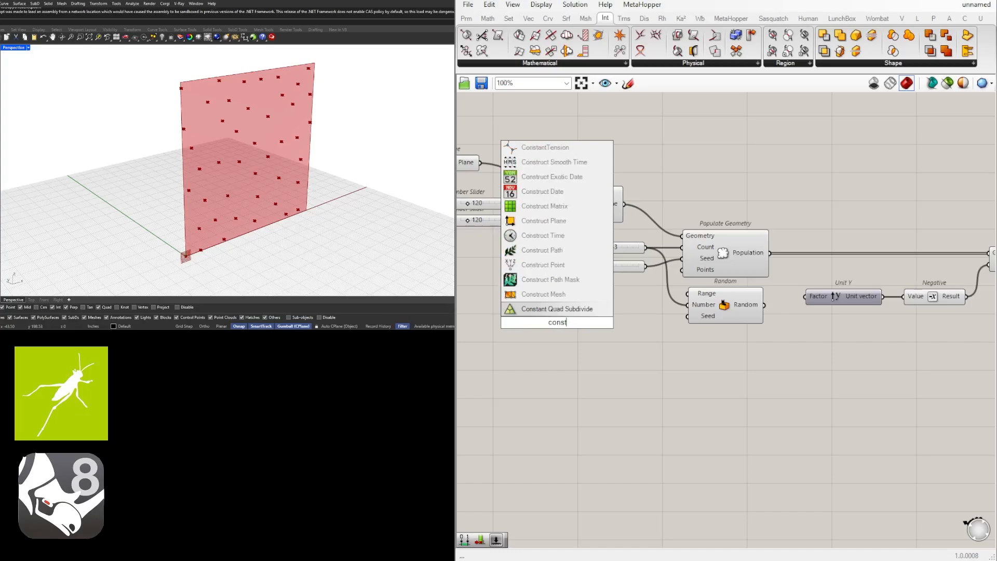
type("ructd")
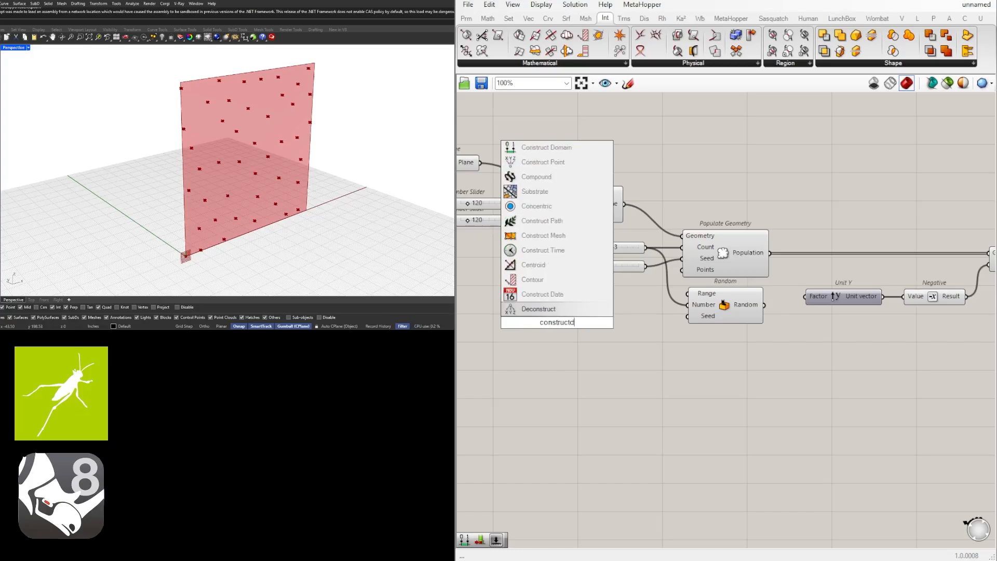
type("omain")
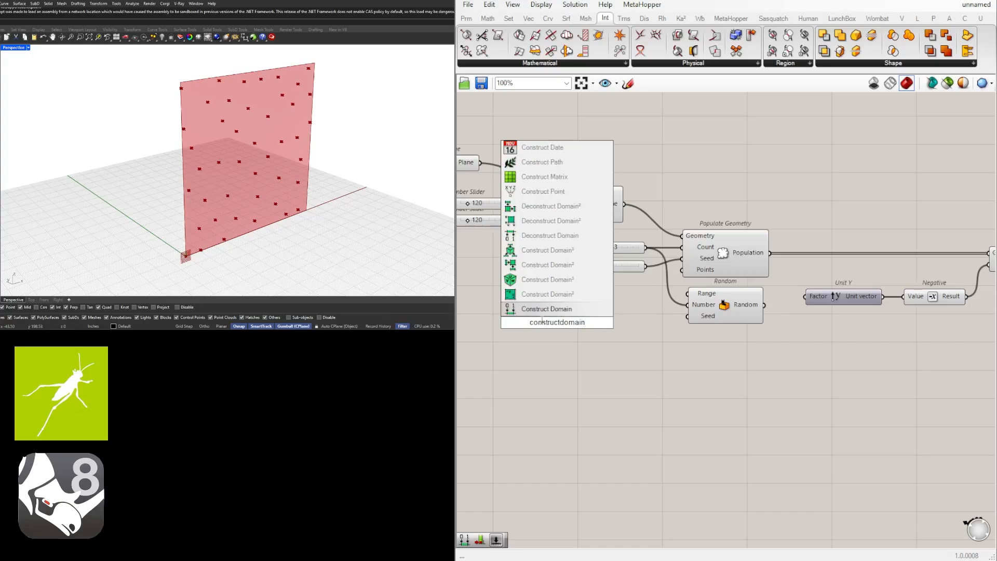
left_click(547, 308)
left_click_drag(535, 312, 575, 297)
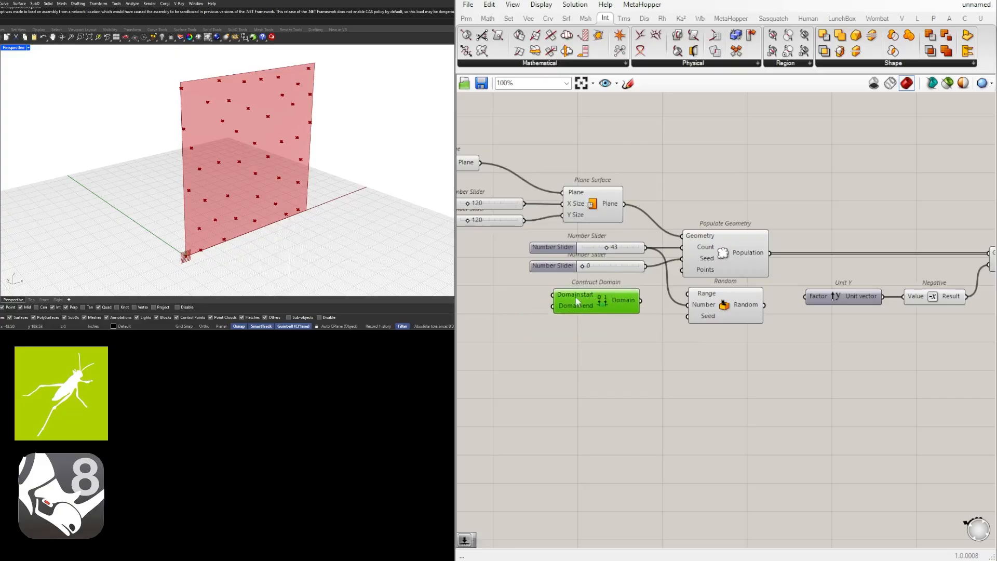
right_click_drag(477, 292, 553, 289)
double_click(553, 290)
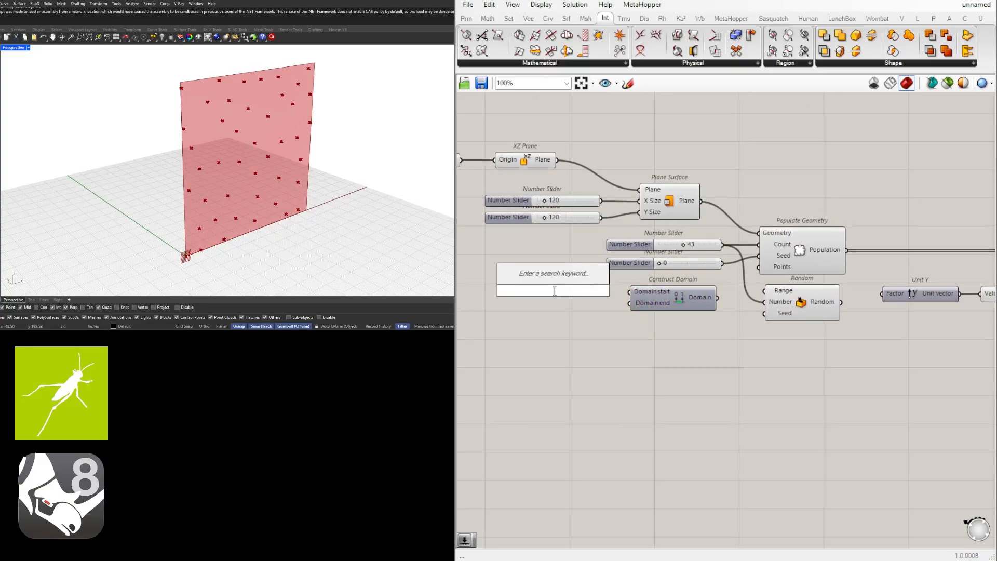
type("1")
key("Return")
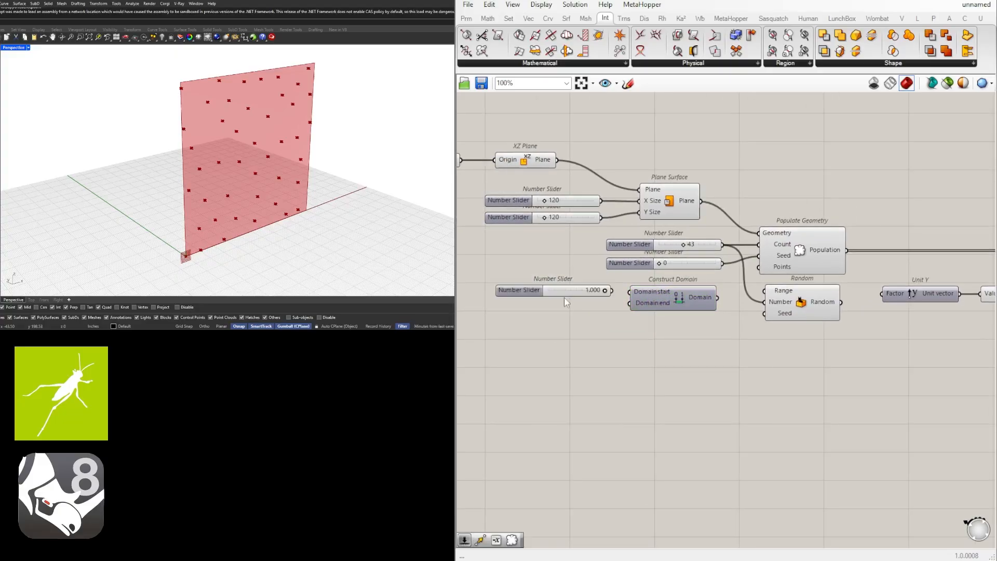
key("Delete")
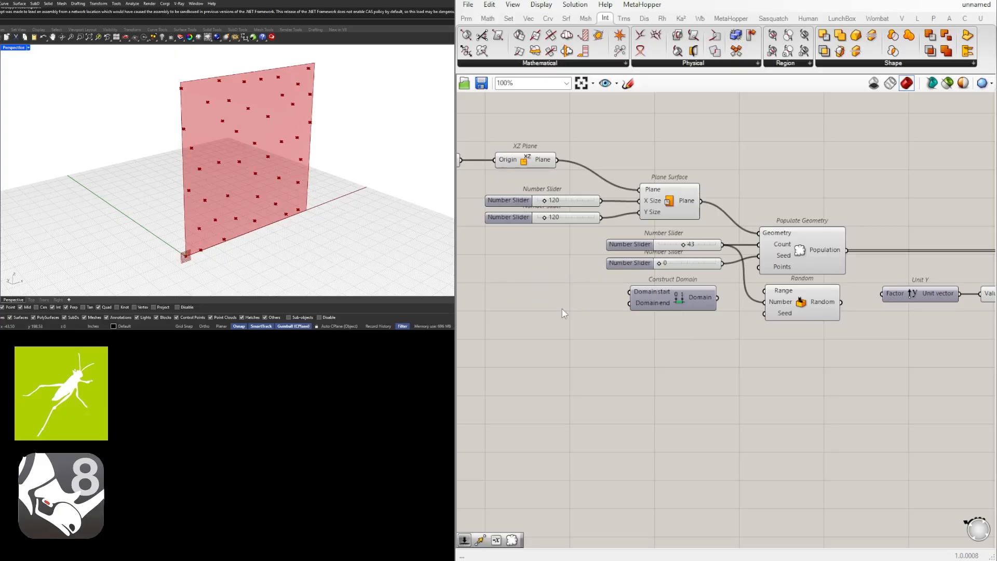
Create two number sliders set to 12.000 and connect them to the Domain start and Domain end inputs of Construct Domain.
double_click(563, 308)
type("12")
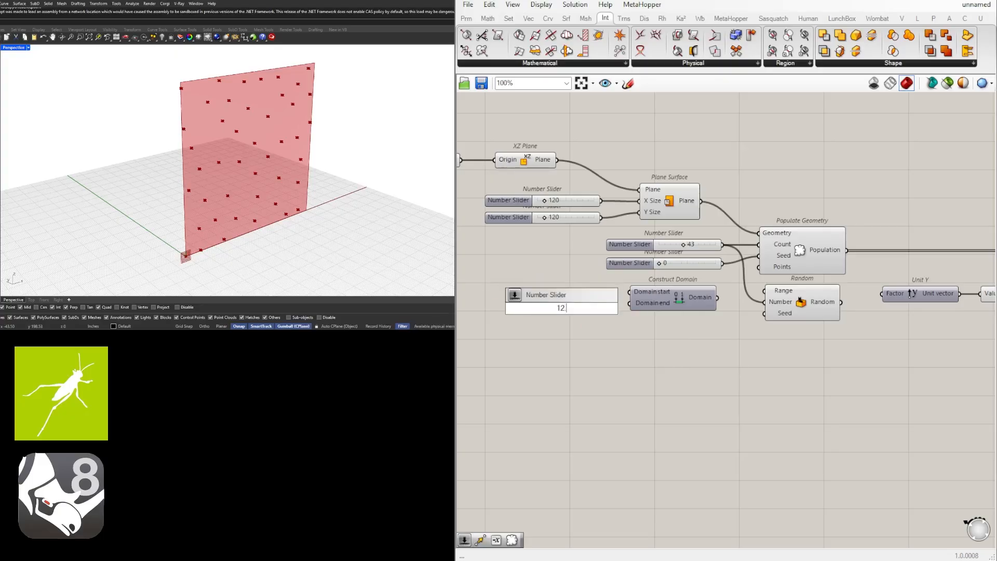
type(".00")
key("Return")
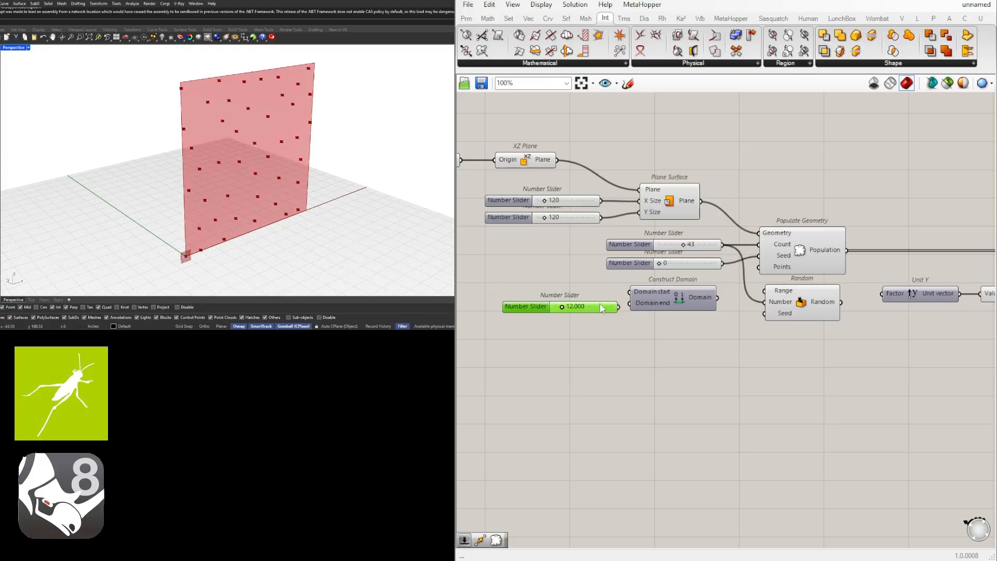
double_click(597, 290)
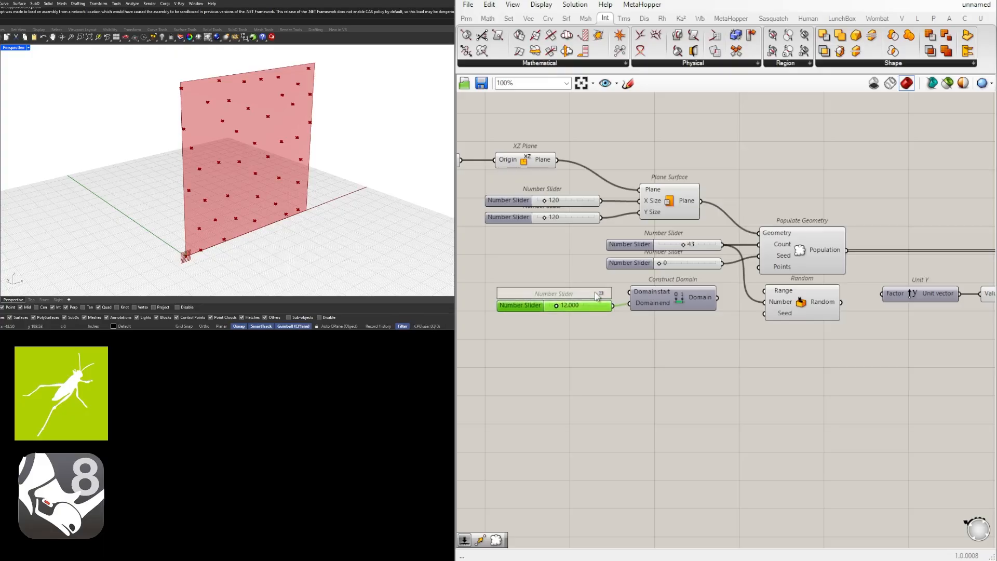
type("12.00")
key("Return")
left_click_drag(612, 288, 630, 292)
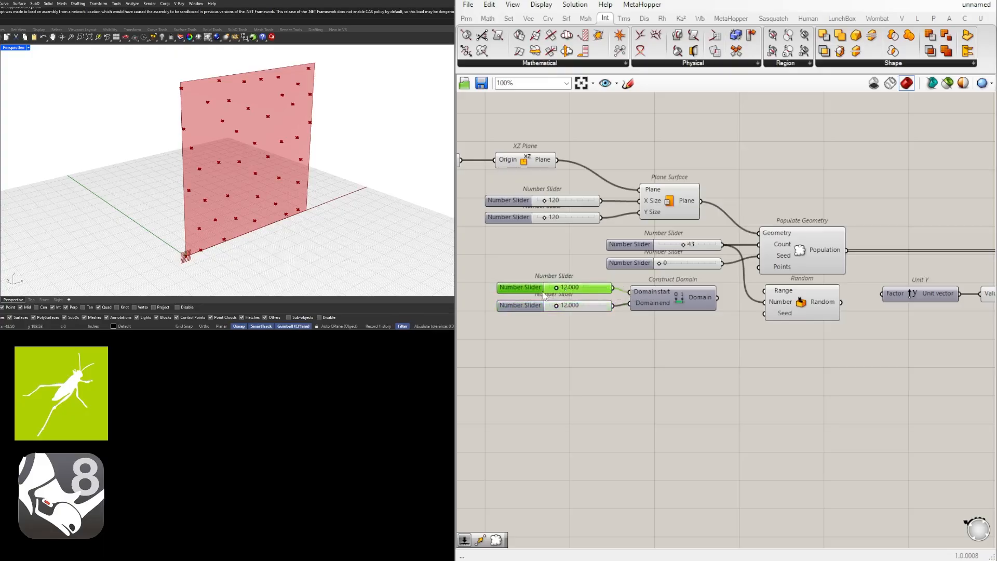
Set the Domain start slider to 0.000 and move Construct Domain with its two sliders below Random.
scroll(560, 291, "up", 2)
left_click_drag(559, 289, 549, 291)
scroll(549, 290, "down", 3)
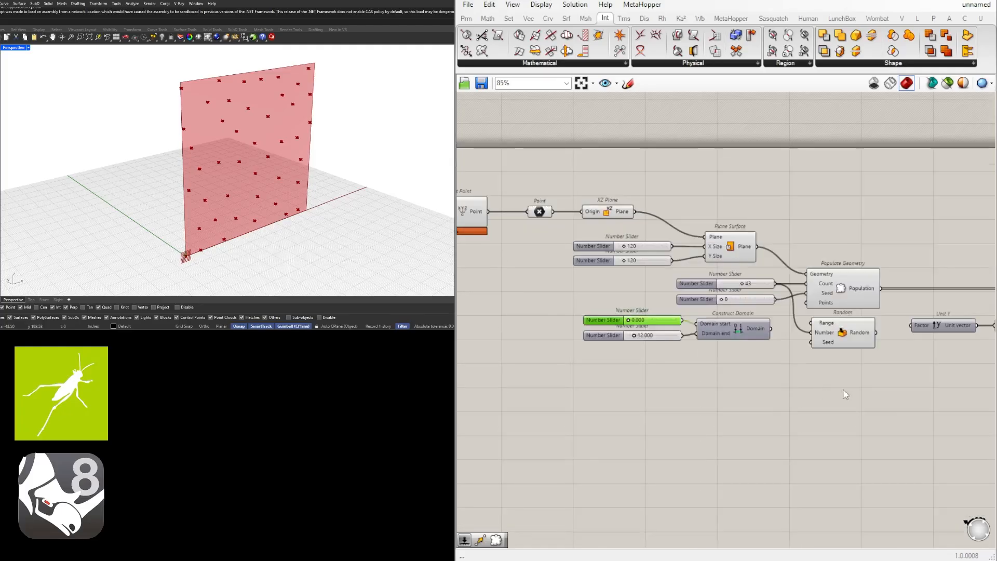
scroll(636, 344, "up", 3)
left_click_drag(654, 386, 490, 304)
left_click_drag(615, 313, 803, 381)
Try connecting the Domain output of Construct Domain directly to the Factor input of Unit Y and check the moved points side-on.
right_click_drag(906, 458, 671, 443)
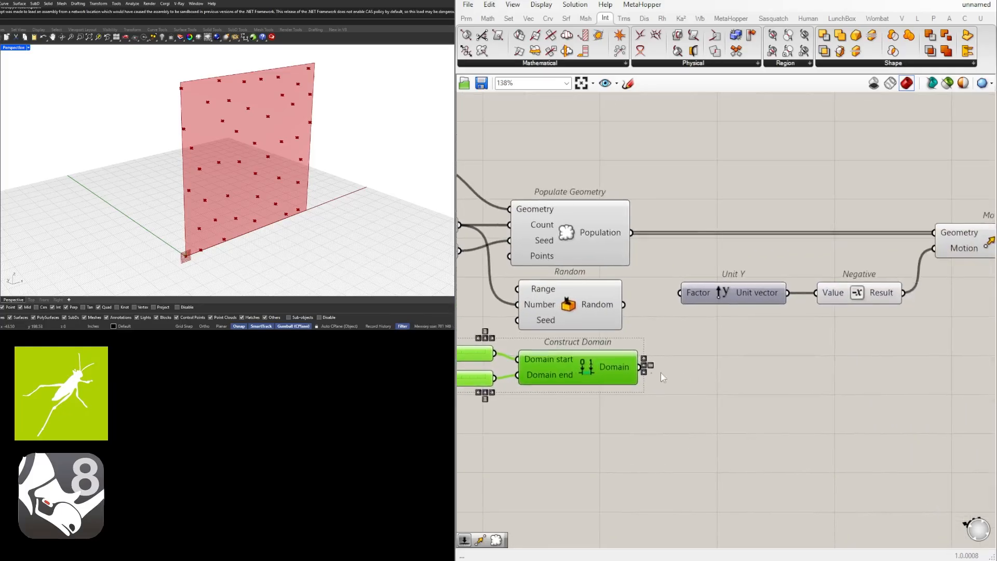
left_click_drag(640, 367, 680, 293)
scroll(631, 289, "down", 3)
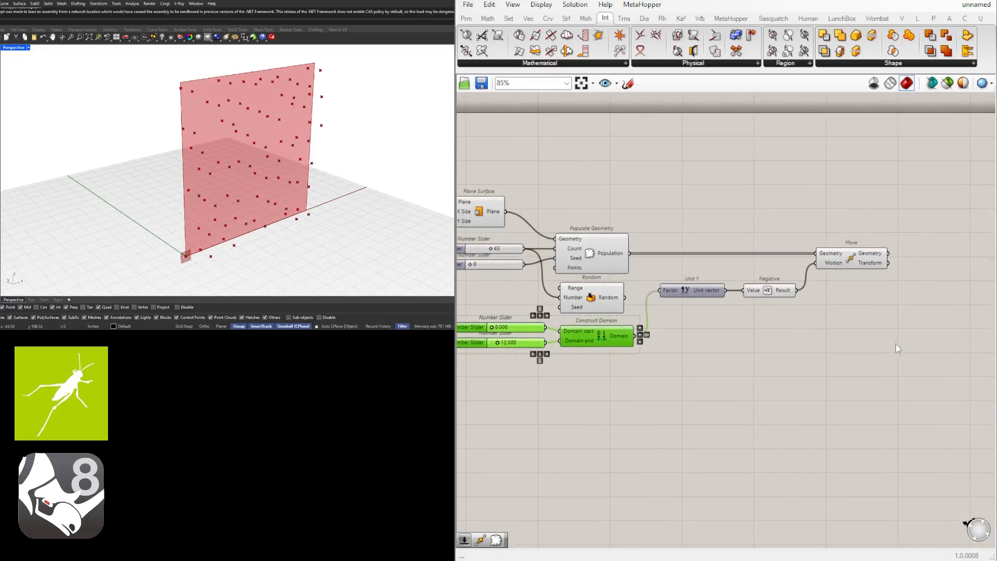
right_click_drag(33, 213, 280, 163)
scroll(701, 312, "down", 2)
scroll(660, 327, "up", 3)
left_click(616, 397)
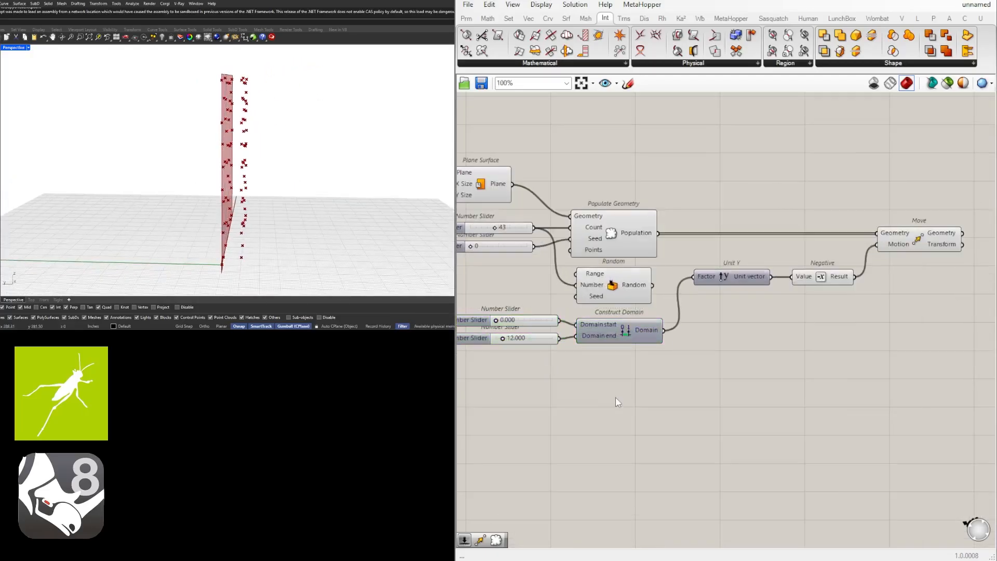
Move Construct Domain and its sliders to the input side of Random and connect Domain to Random's Range input.
right_click_drag(617, 398, 695, 398)
right_click_drag(746, 352, 781, 352)
left_click_drag(776, 372, 639, 311)
left_click_drag(712, 328, 585, 309)
left_click_drag(652, 311, 692, 274)
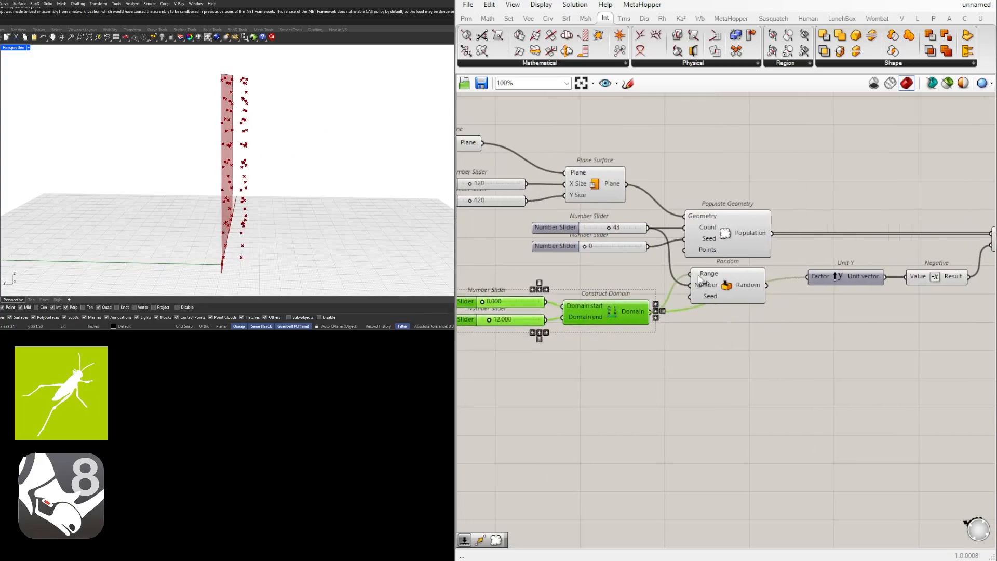
Connect the Random output to the Factor input of Unit Y and align Construct Domain and its sliders with Random.
left_click_drag(766, 285, 807, 277)
left_click(790, 307)
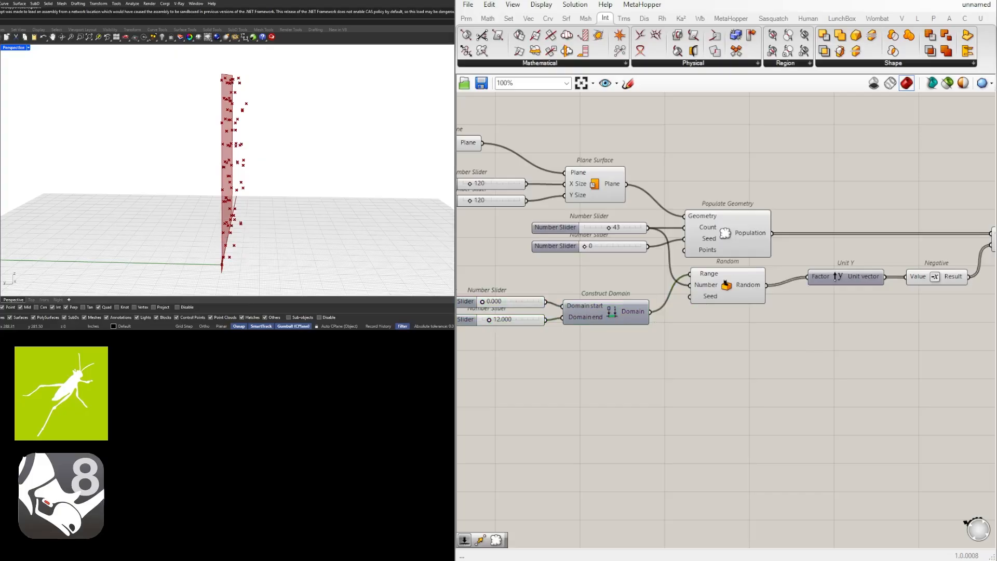
scroll(704, 280, "down", 1)
left_click_drag(490, 286, 610, 293)
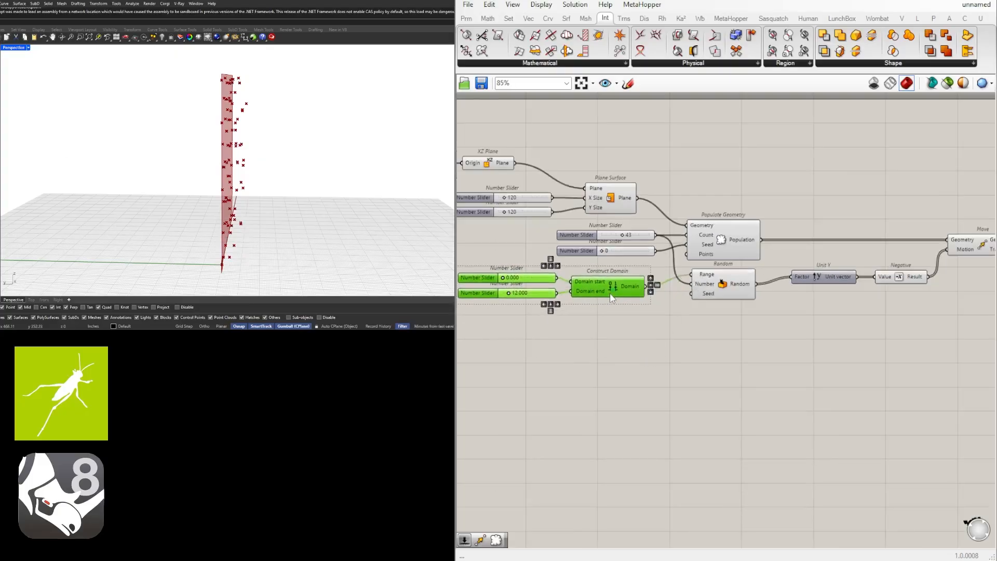
Turn off the preview of the Populate Geometry component so only the moved points are displayed.
right_click_drag(864, 333, 715, 333)
left_click(840, 246)
left_click(587, 240)
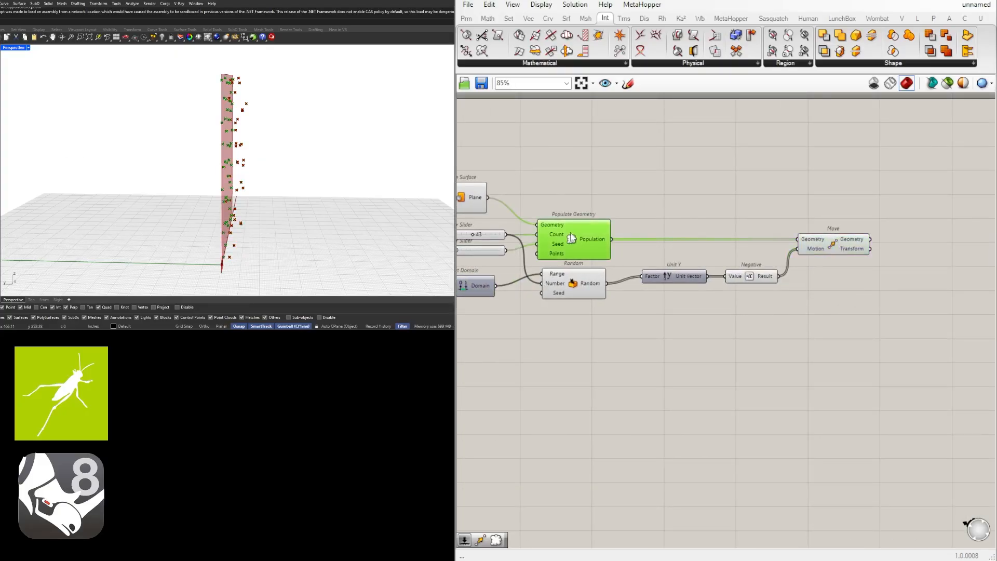
right_click(574, 237)
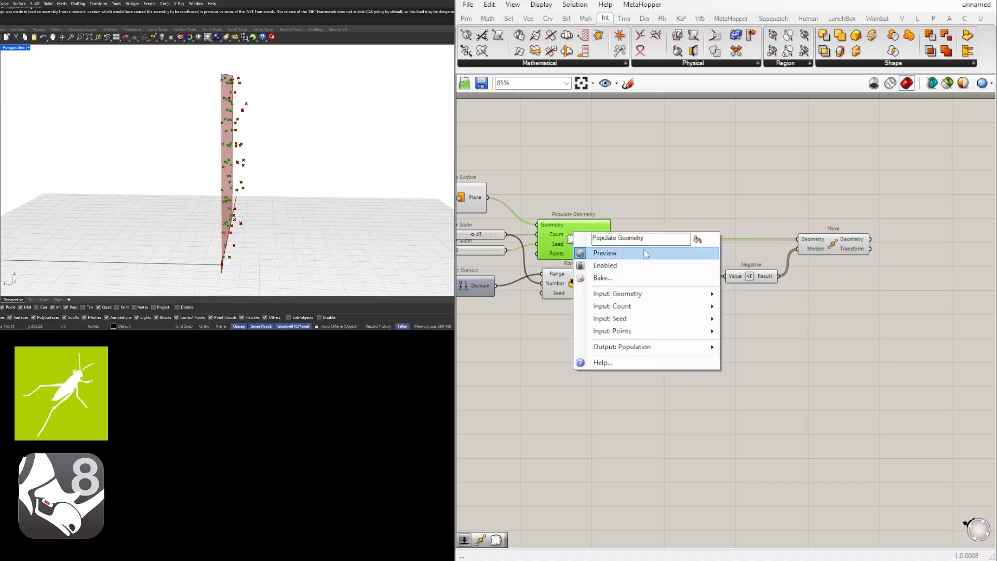
left_click(601, 251)
middle_click(571, 232)
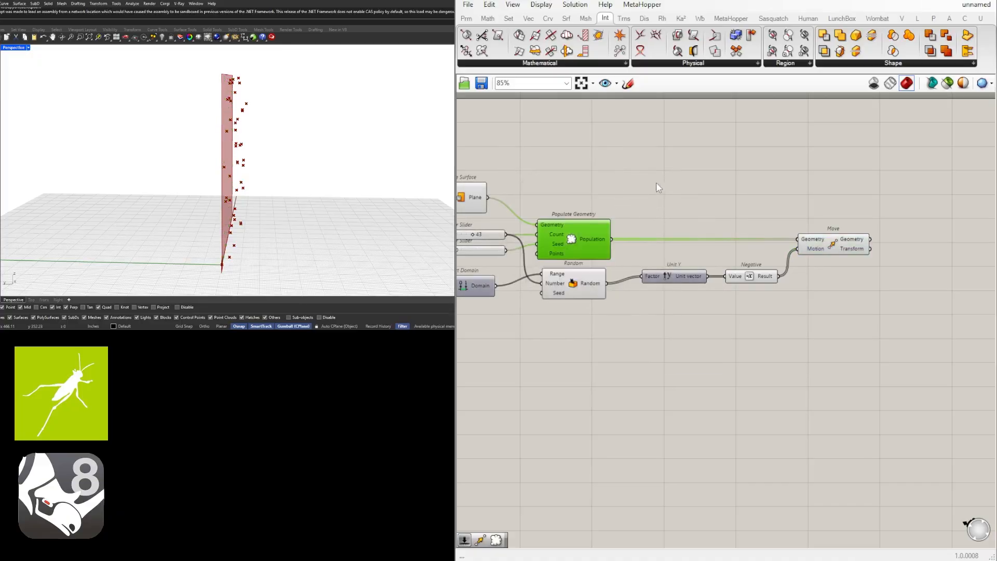
Duplicate the Populate Geometry Seed slider below Construct Domain and connect the copy to the Seed input of Random.
scroll(664, 248, "up", 4)
scroll(664, 249, "down", 1)
left_click(664, 252)
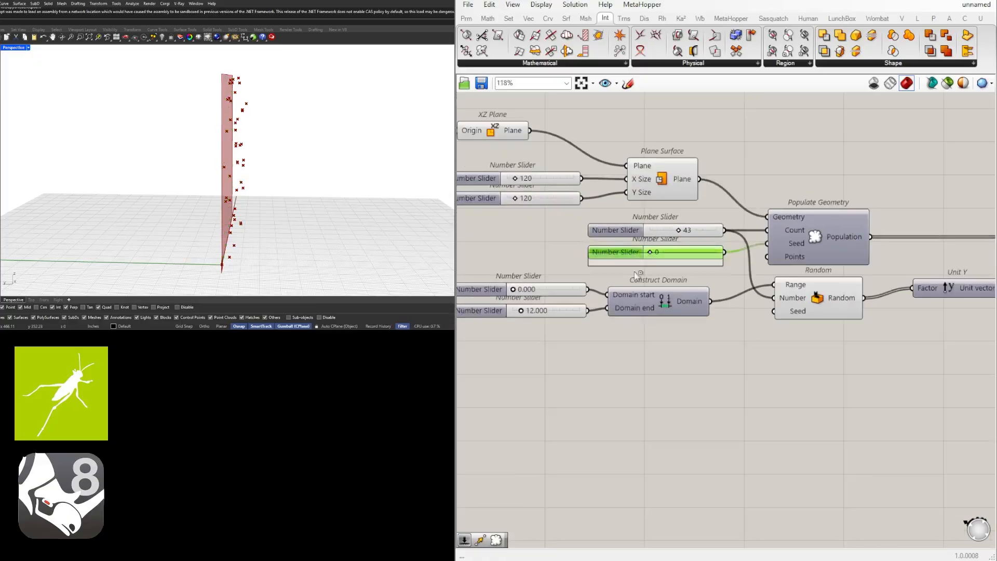
double_click(641, 337)
left_click_drag(639, 336, 639, 336, "alt")
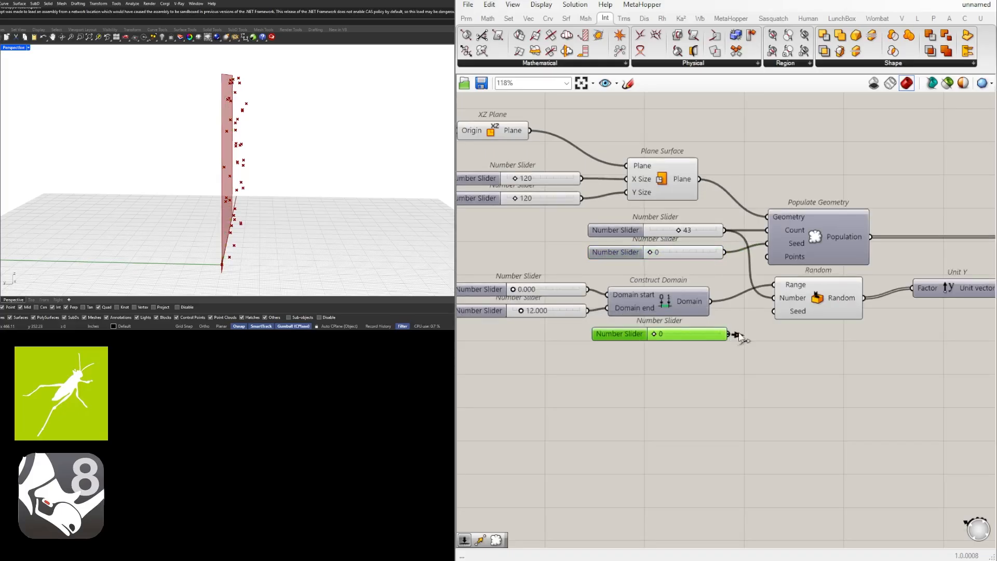
left_click_drag(729, 334, 780, 315)
Set the slider driving Random's Seed to 4, checking the point distribution from an angle.
scroll(657, 338, "up", 4)
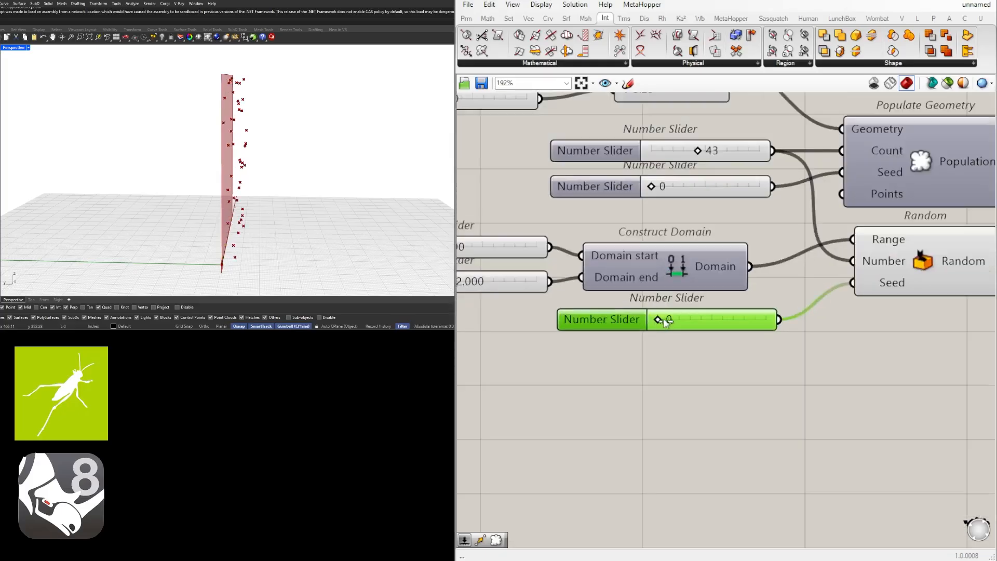
left_click_drag(666, 322, 681, 319)
right_click_drag(120, 178, 208, 178)
scroll(601, 331, "down", 2)
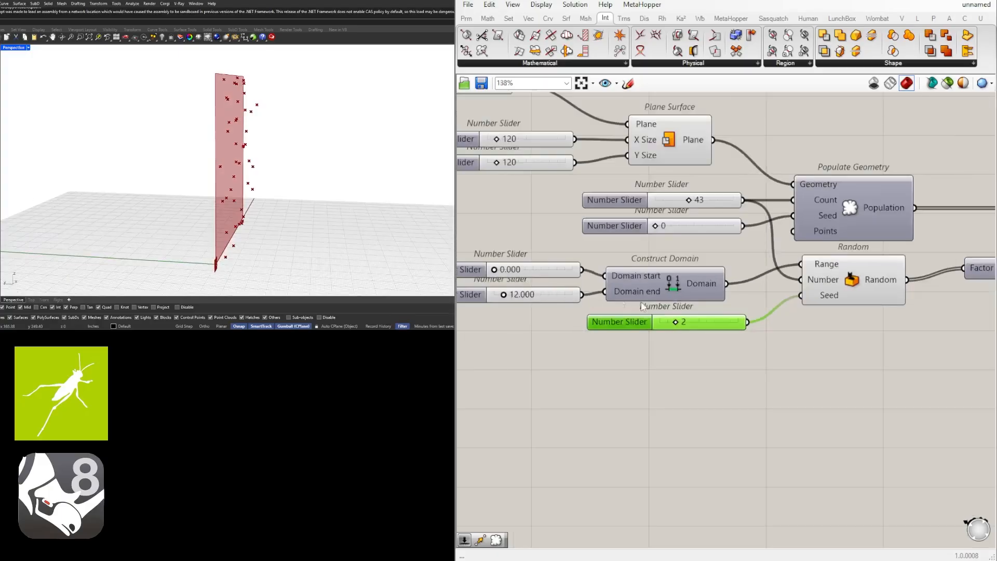
scroll(643, 307, "up", 4)
left_click_drag(697, 334, 719, 334)
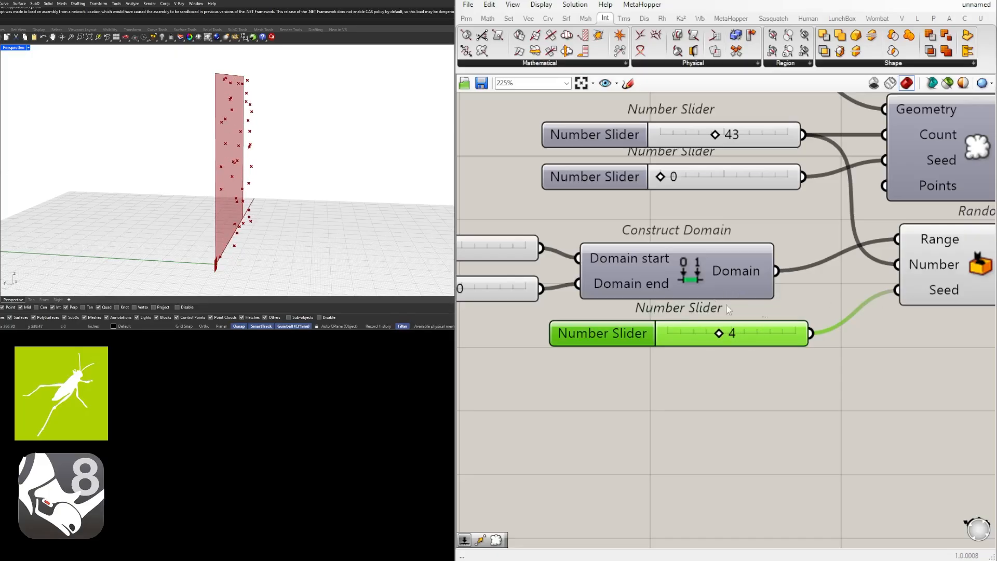
Set the slider driving the Populate Geometry Seed to 2.
right_click_drag(871, 314, 673, 352)
scroll(762, 314, "down", 2)
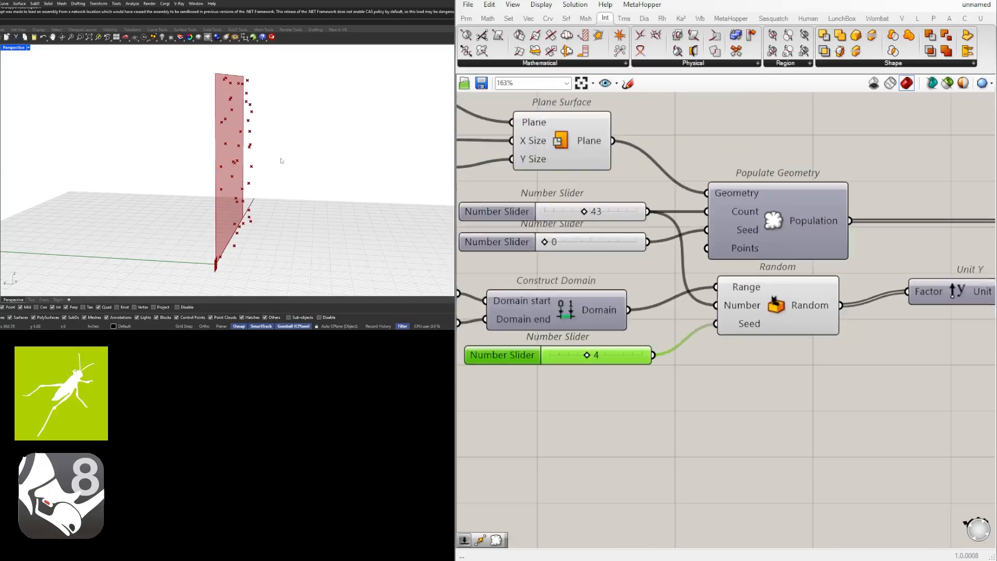
right_click_drag(281, 161, 265, 162)
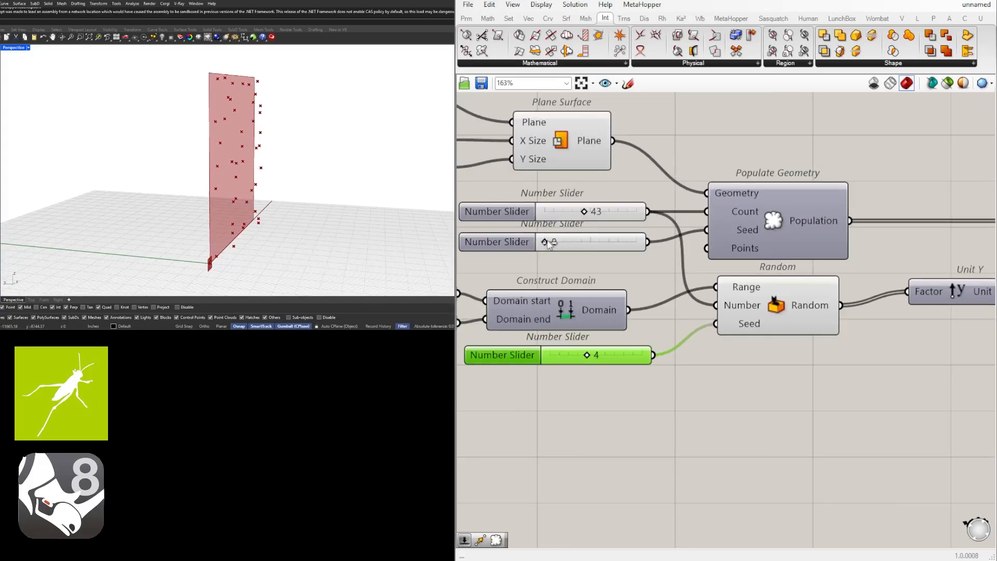
mouse_move(548, 240)
left_mouse_down()
mouse_move(576, 239)
mouse_move(564, 241)
left_mouse_up()
Add a Delaunay Mesh component after Move and connect Move's Geometry output to its Points input.
scroll(719, 289, "down", 5)
right_click_drag(820, 330, 645, 337)
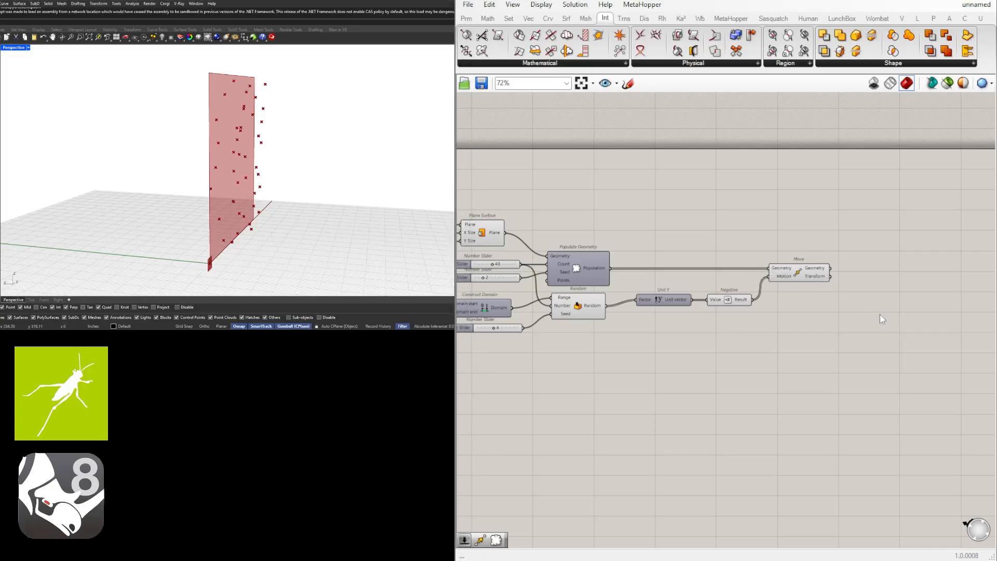
right_click_drag(880, 313, 800, 306)
double_click(805, 306)
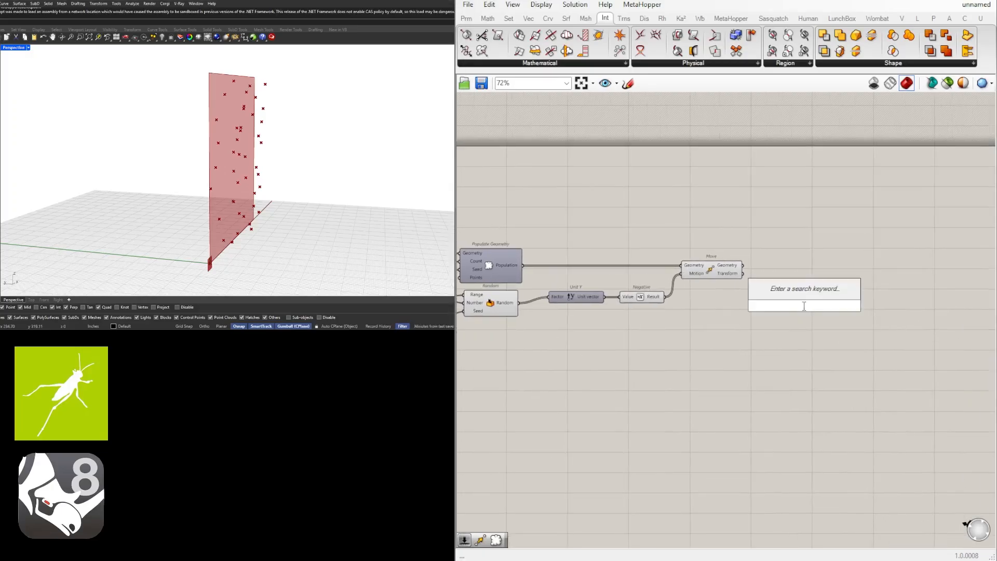
type("dela")
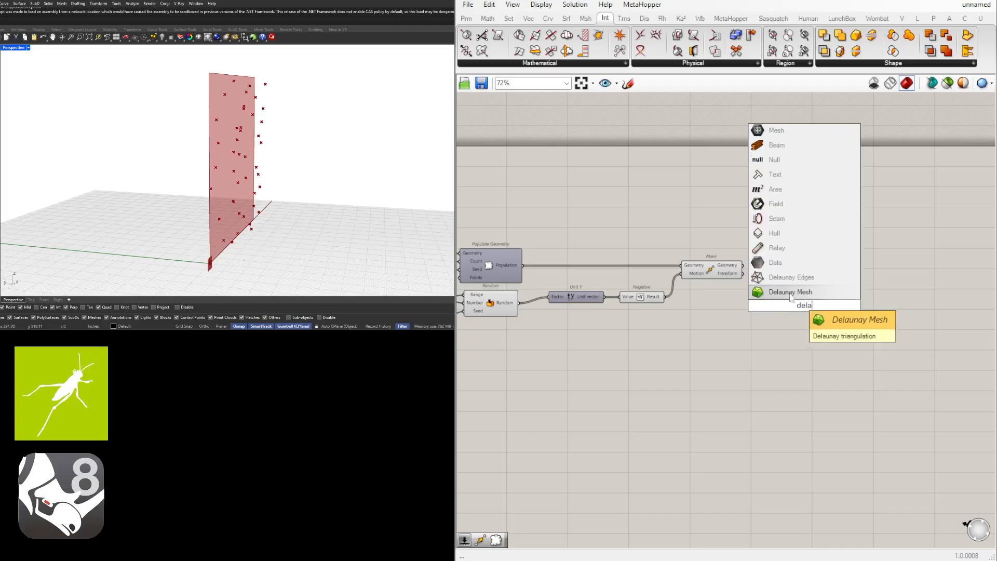
key("Return")
left_click_drag(745, 272, 789, 278)
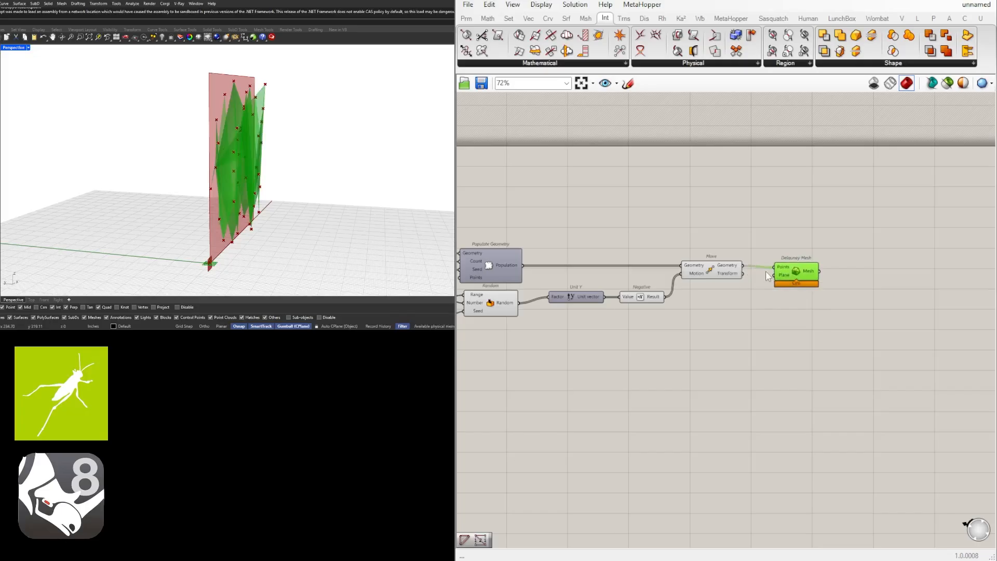
Place Delaunay Mesh above the Move component and connect the XZ Plane output to its Plane input.
scroll(789, 277, "up", 3)
scroll(795, 304, "down", 3)
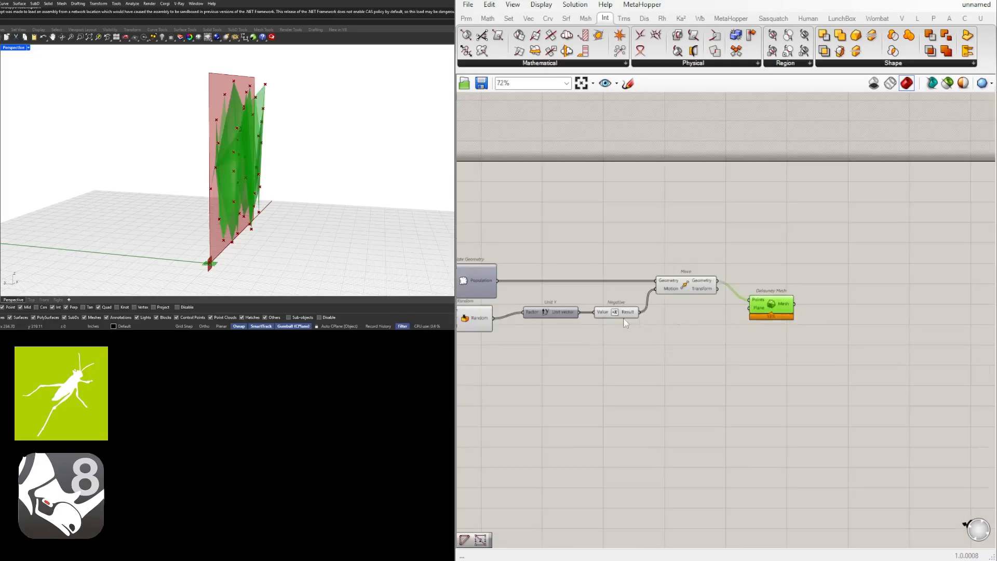
right_click_drag(567, 230, 516, 223)
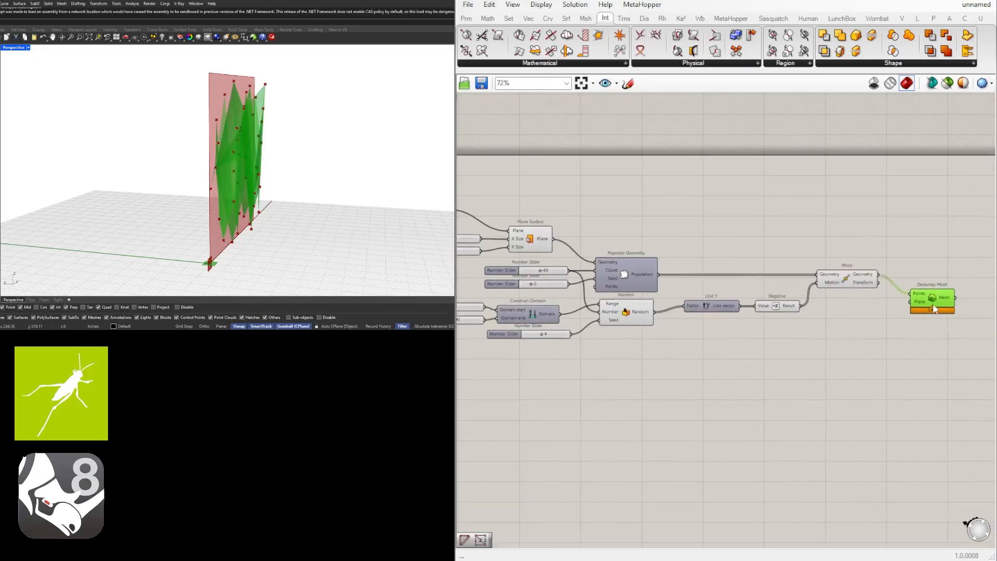
left_click_drag(933, 303, 941, 245)
right_click_drag(511, 193, 583, 209)
left_click_drag(523, 222, 912, 259)
scroll(546, 244, "down", 2)
scroll(820, 249, "up", 4)
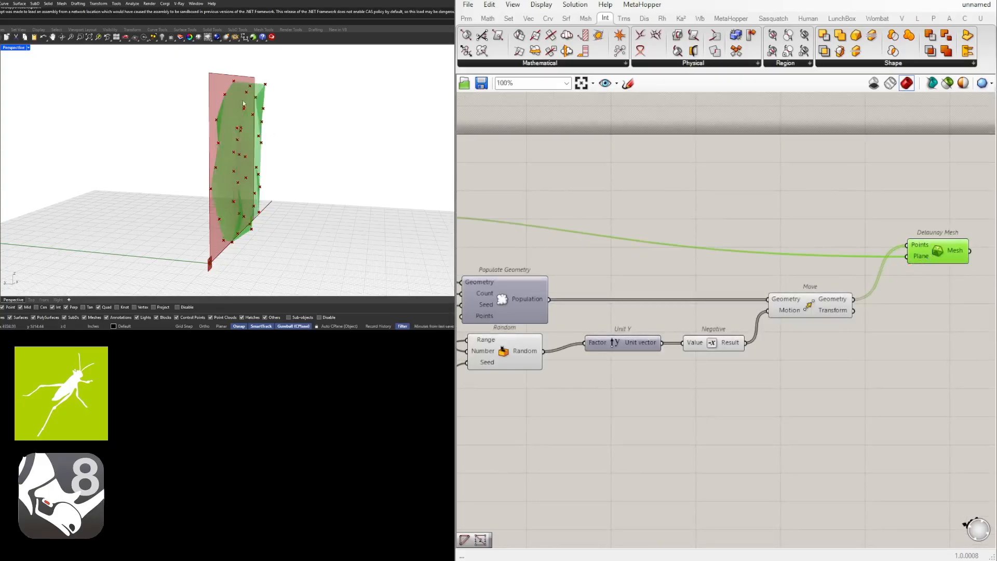
Shift Delaunay Mesh slightly closer to Move and inspect the triangulated mesh from the front.
mouse_move(258, 104)
right_mouse_down()
mouse_move(279, 98)
mouse_move(244, 109)
right_mouse_up()
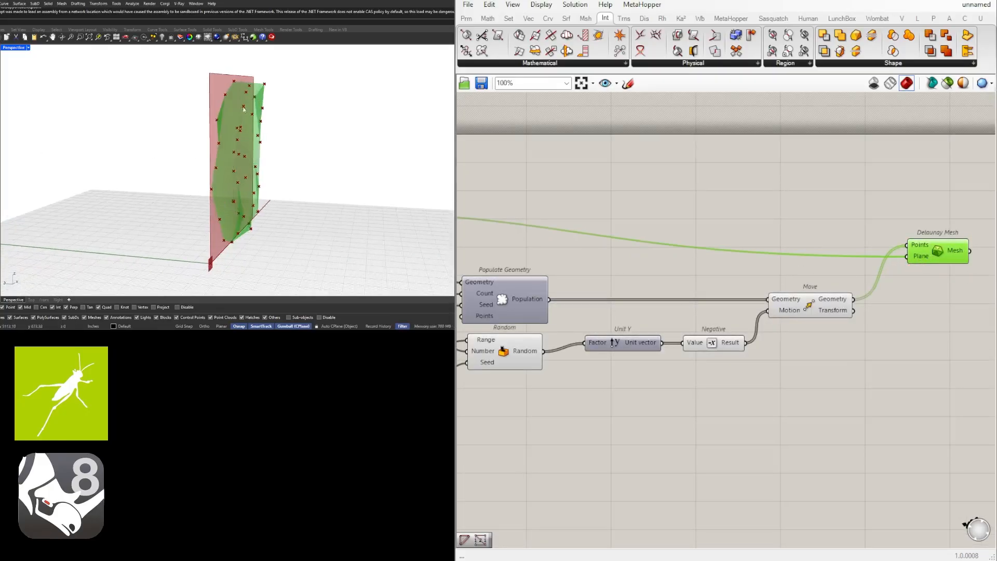
scroll(863, 205, "down", 2)
left_click_drag(855, 239, 847, 248)
left_click(807, 216)
right_click_drag(338, 169, 268, 171)
scroll(848, 243, "up", 2)
left_click(844, 241)
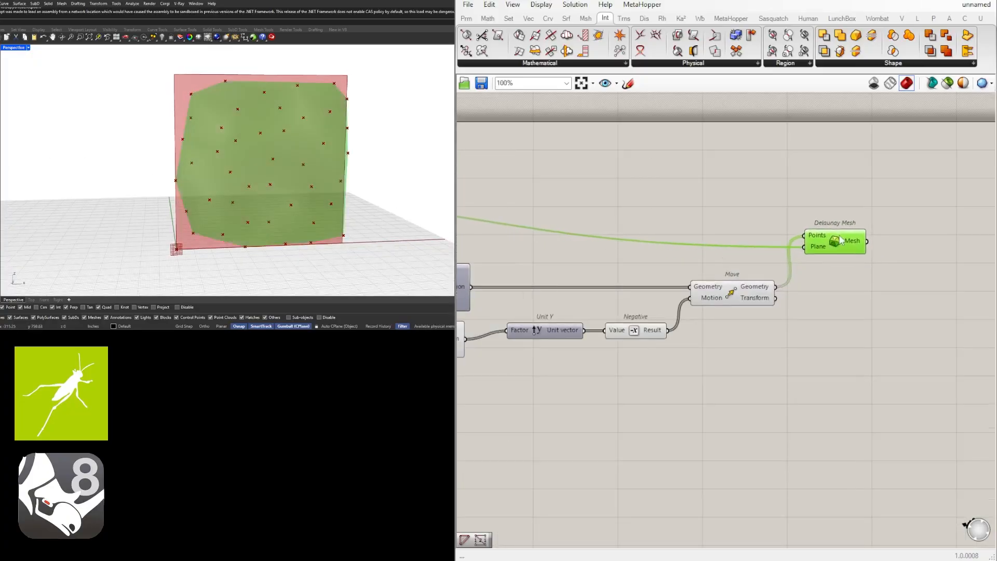
right_click_drag(850, 261, 714, 259)
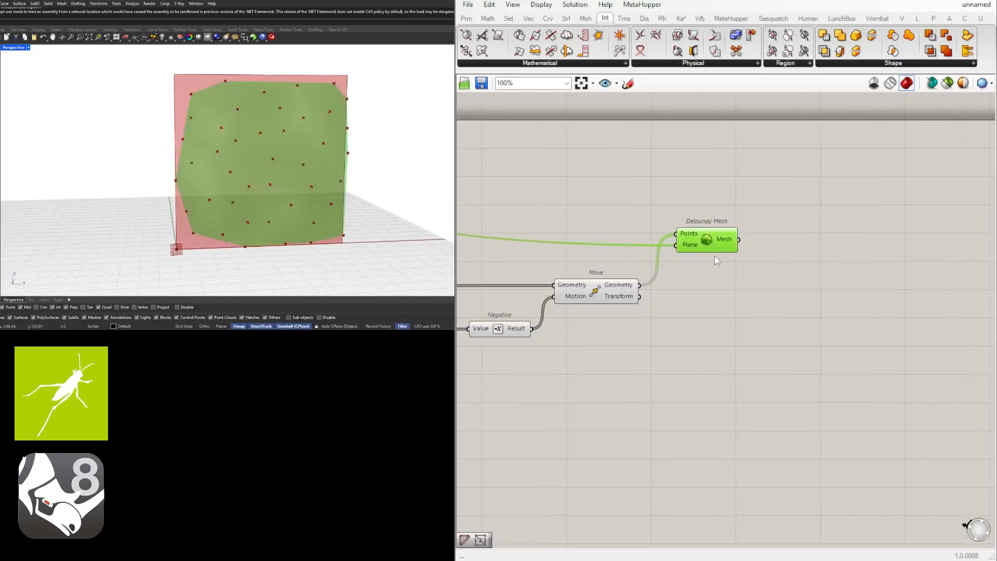
scroll(751, 255, "up", 2)
double_click(799, 254)
left_click(687, 302)
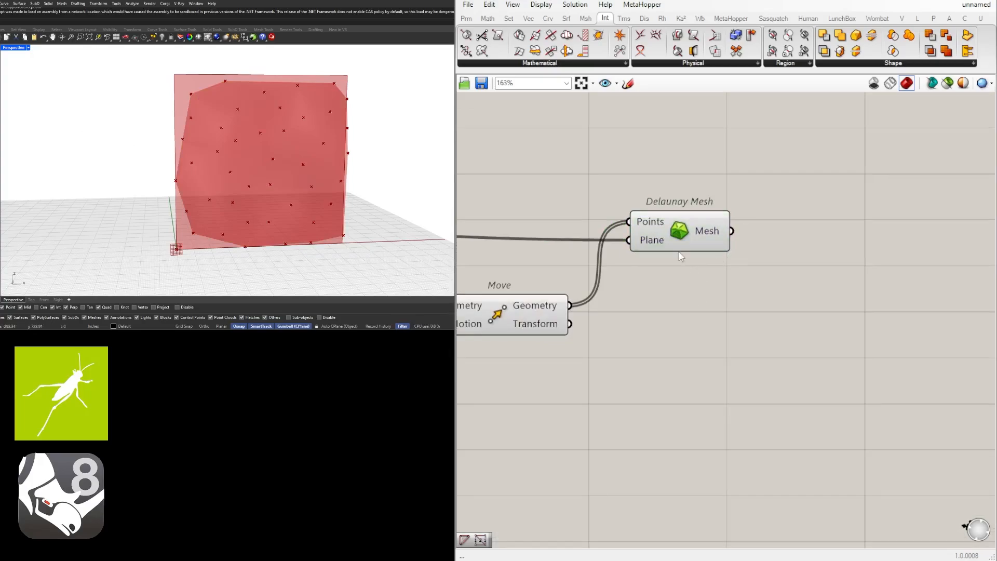
double_click(794, 288)
type("dec")
left_click(801, 297)
double_click(833, 267)
type("faces")
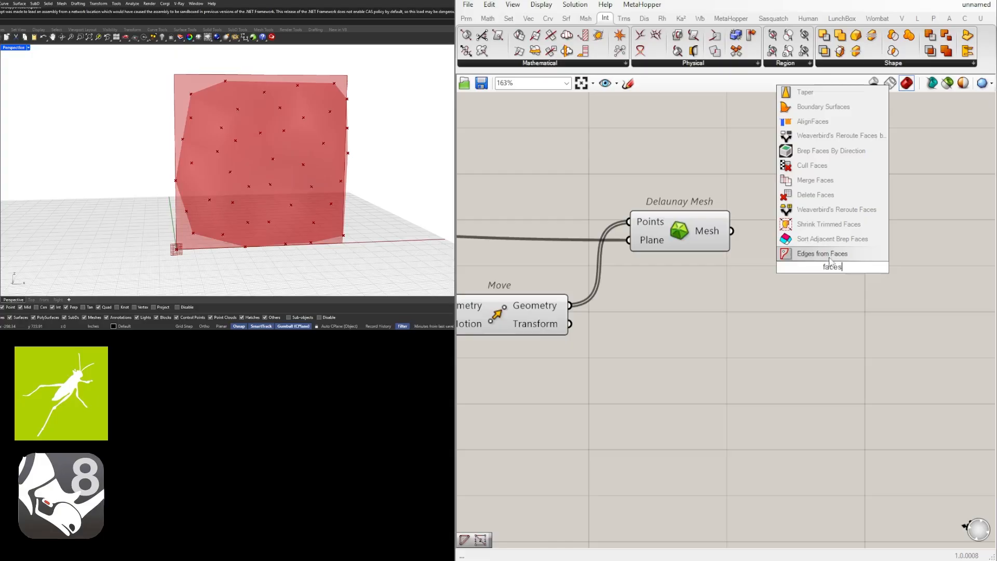
double_click(823, 296)
type("mesh")
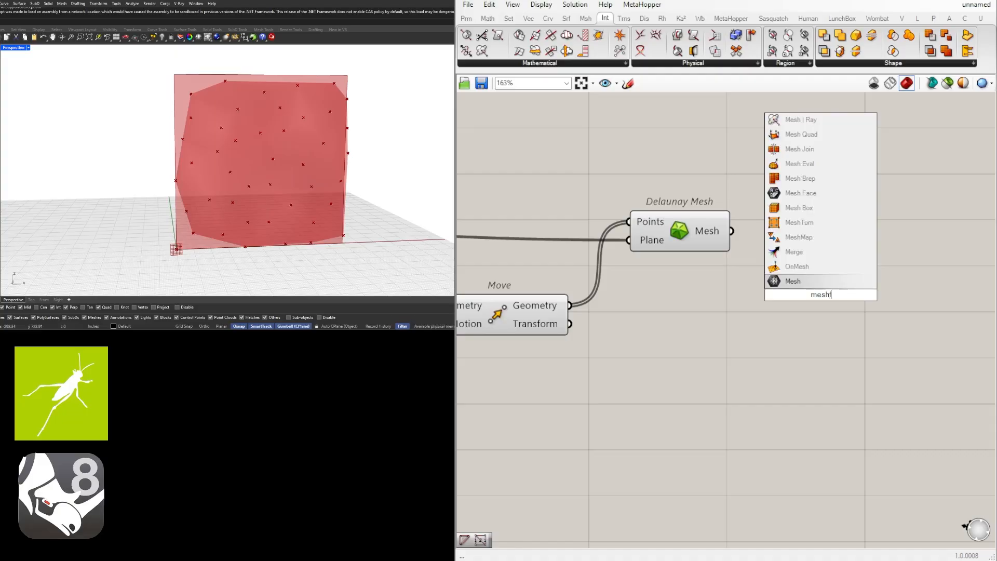
key("BackSpace")
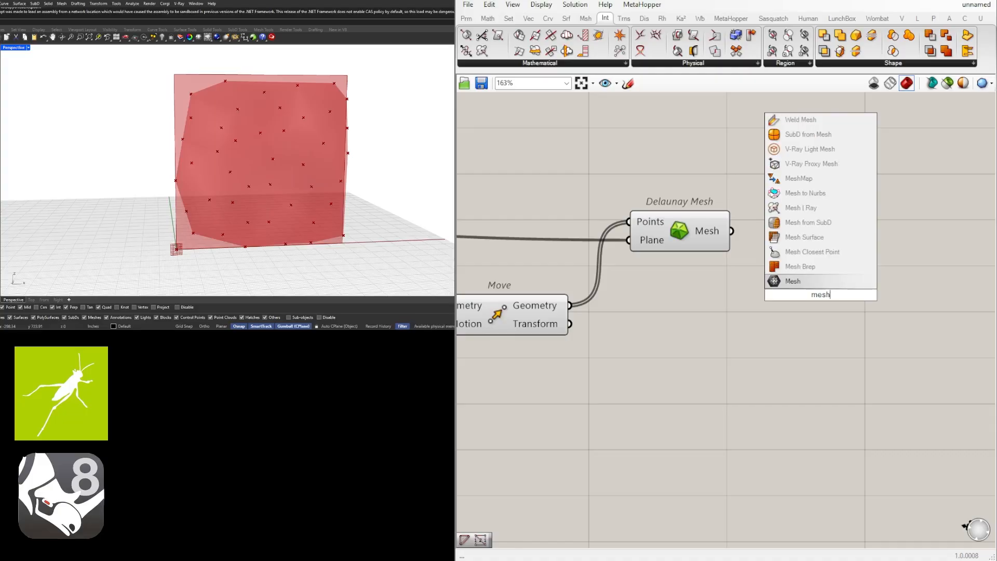
type("faces")
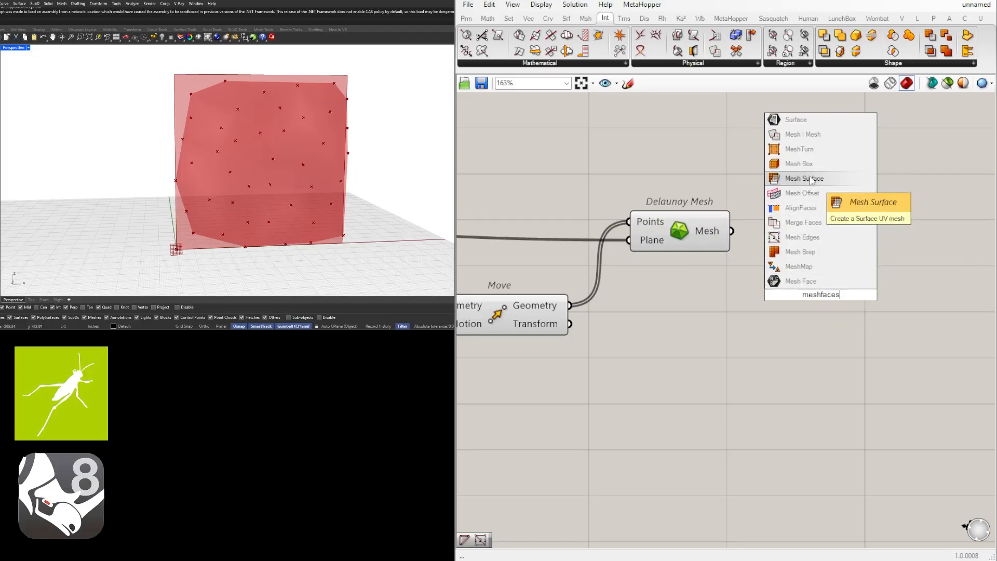
key("Escape")
Add a Face Boundaries component after Delaunay Mesh and connect the Mesh output to its Mesh input.
double_click(814, 245)
type("face")
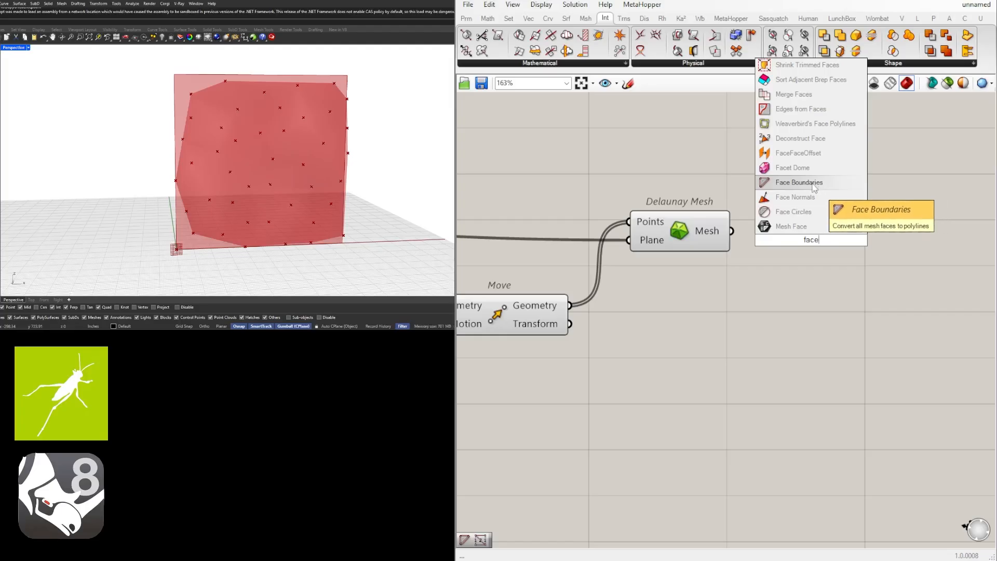
left_click(811, 186)
left_click_drag(731, 230, 815, 232)
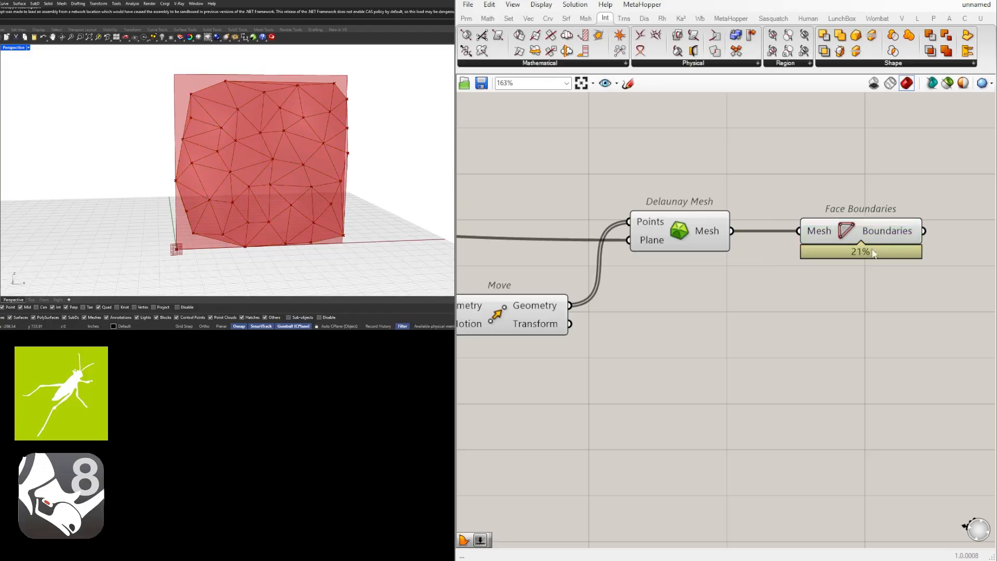
right_click_drag(379, 118, 293, 101)
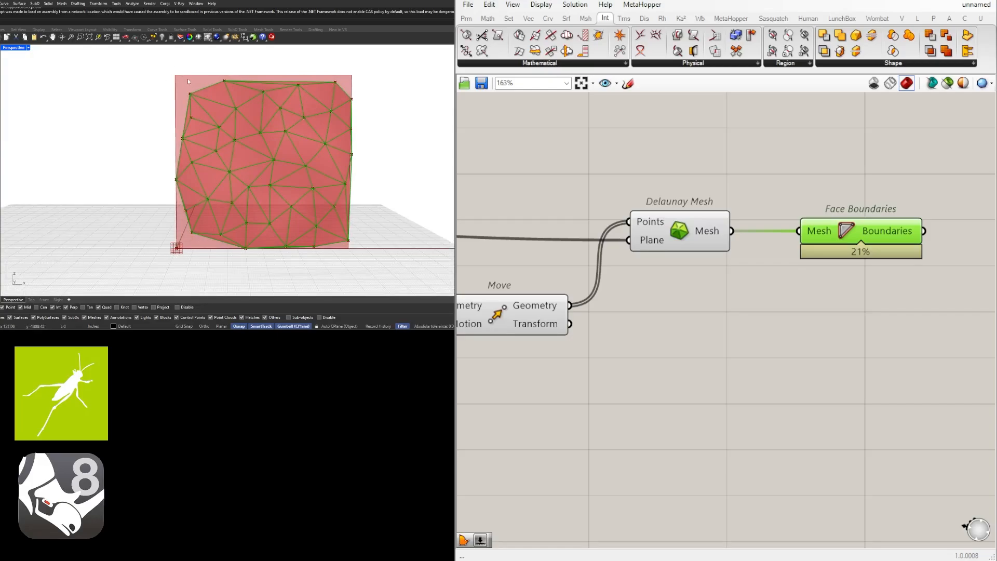
Add a Deconstruct Brep component after Plane Surface and connect the Plane output to its Brep input.
scroll(740, 241, "down", 5)
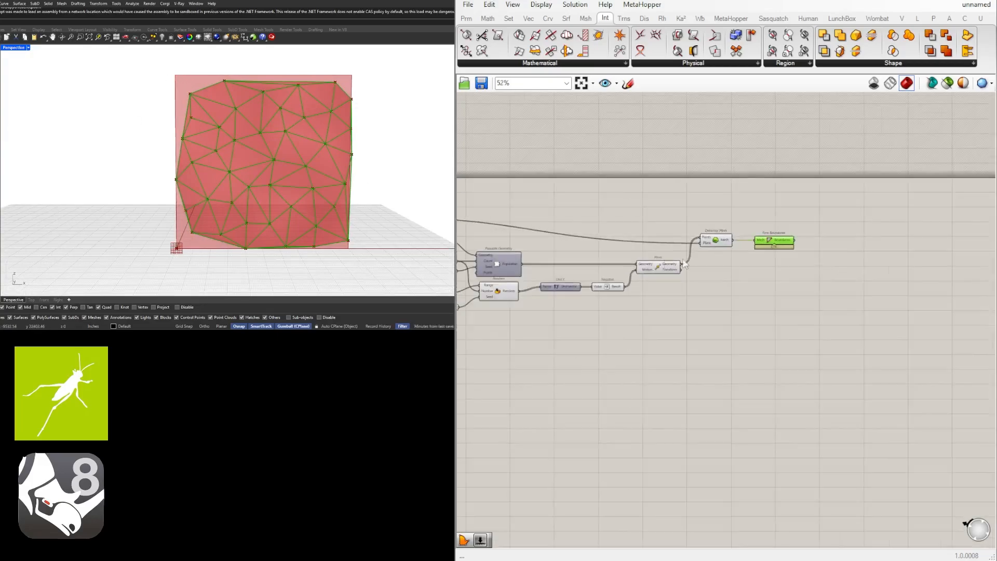
right_click_drag(488, 252, 733, 261)
scroll(598, 229, "up", 3)
left_click(759, 263)
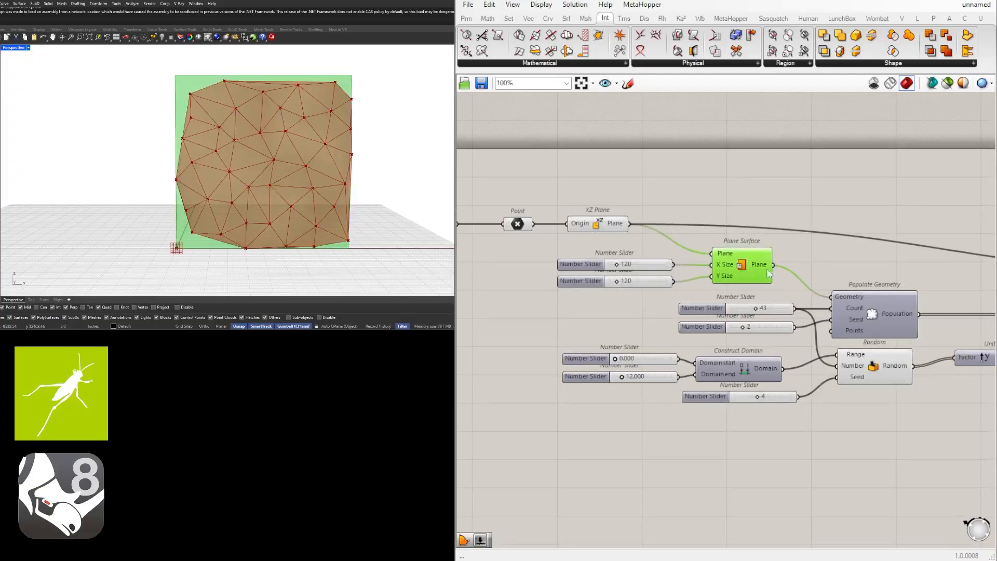
right_click_drag(904, 222, 783, 210)
double_click(789, 195)
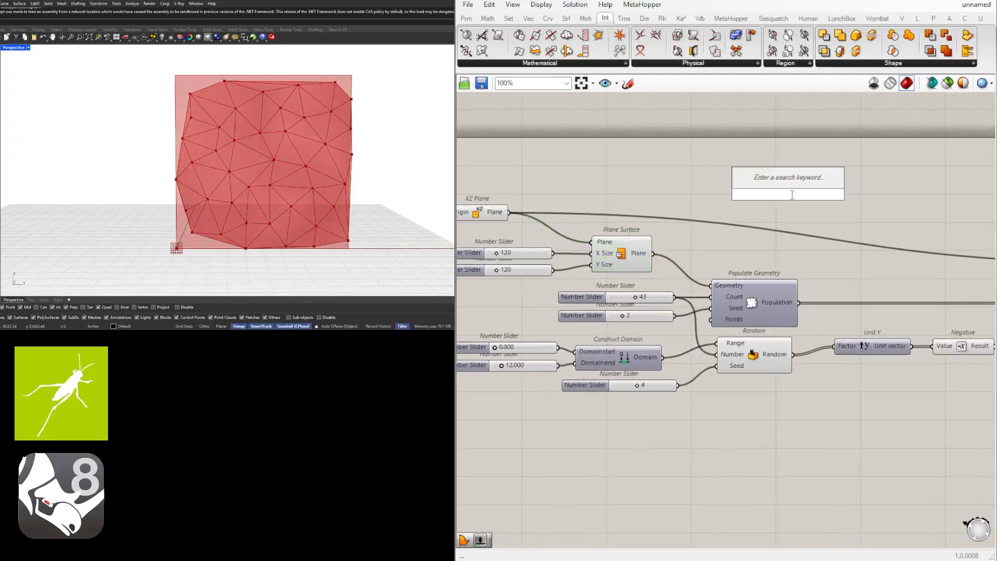
type("dec")
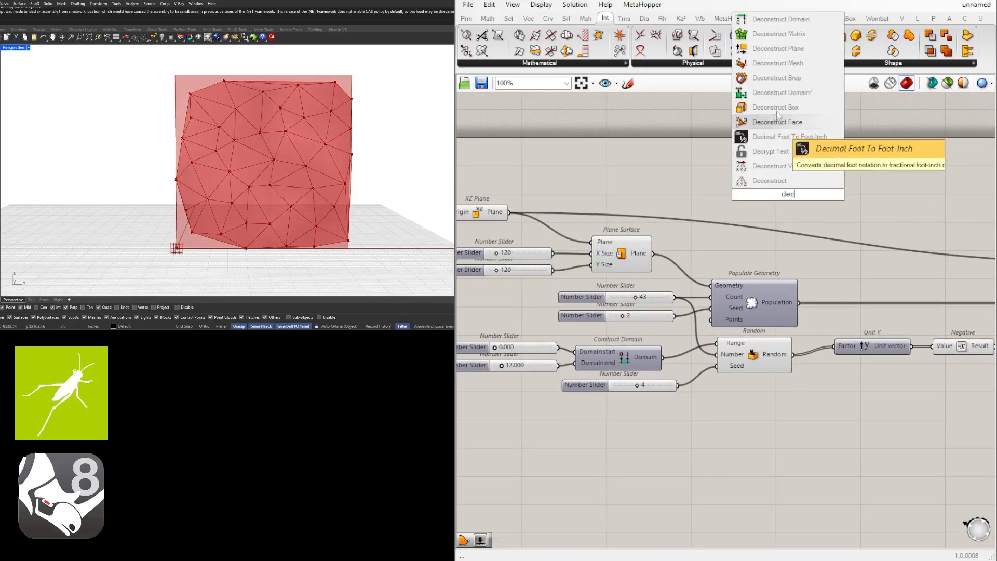
left_click(771, 93)
left_click_drag(653, 253, 755, 194)
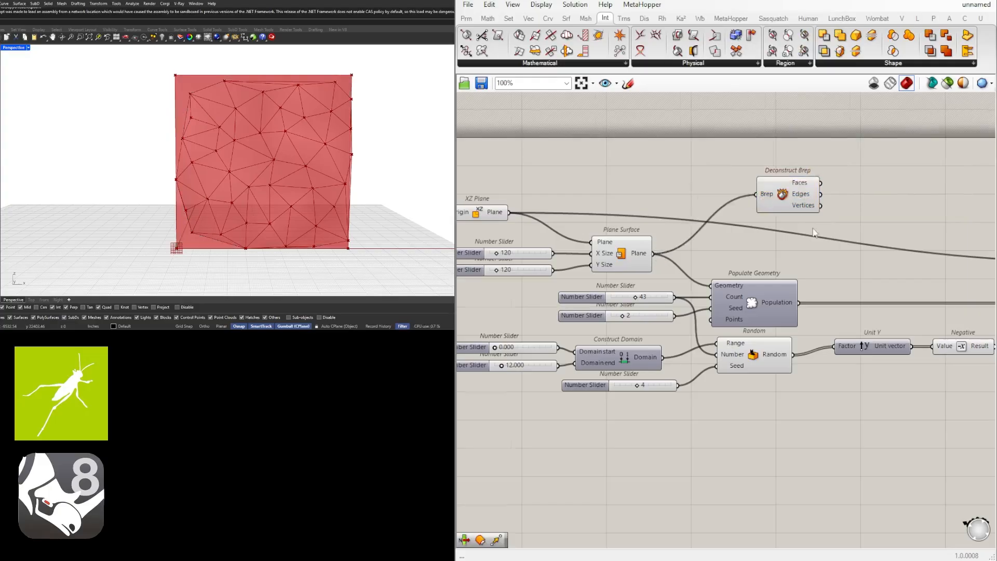
Place Deconstruct Brep above Move and add its Vertices output to Delaunay Mesh's Points input, keeping the existing wire.
right_click_drag(790, 192, 545, 191)
left_click_drag(545, 188, 833, 232)
right_click_drag(854, 248, 821, 242)
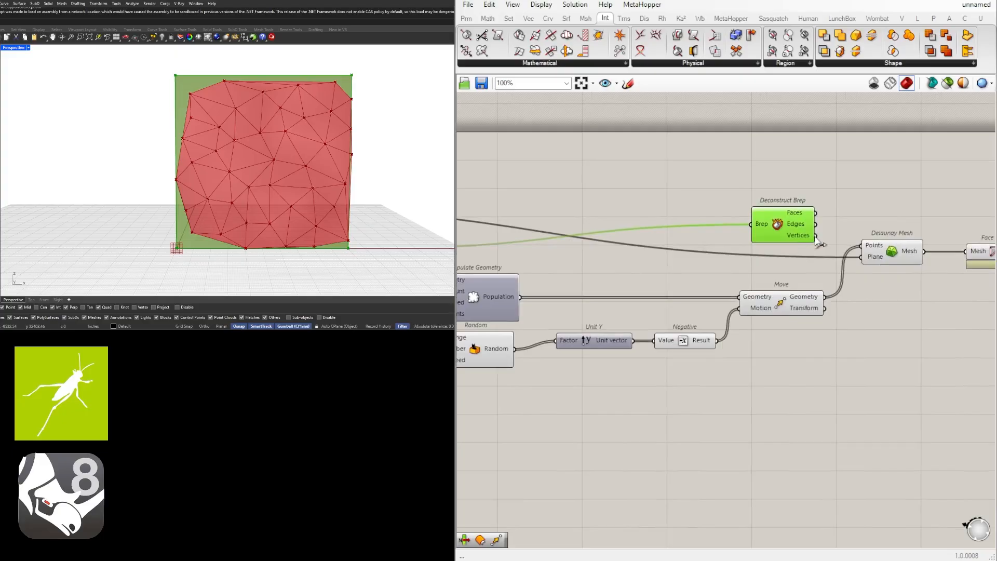
left_click_drag(817, 240, 861, 248)
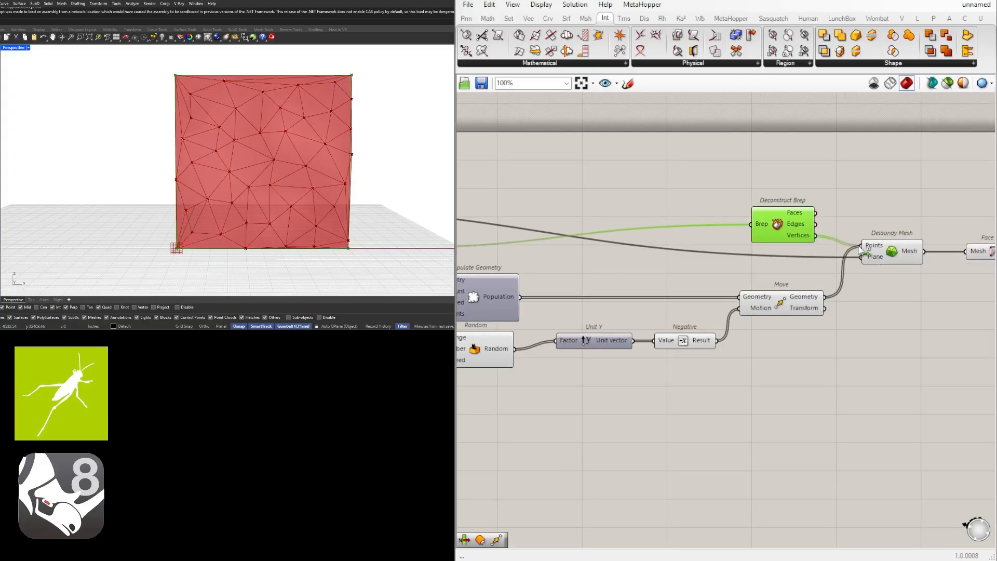
Turn off the Deconstruct Brep preview and examine the mesh edge-on in the perspective view.
left_click(859, 217)
left_click(785, 220)
middle_click(785, 219)
left_click(818, 185)
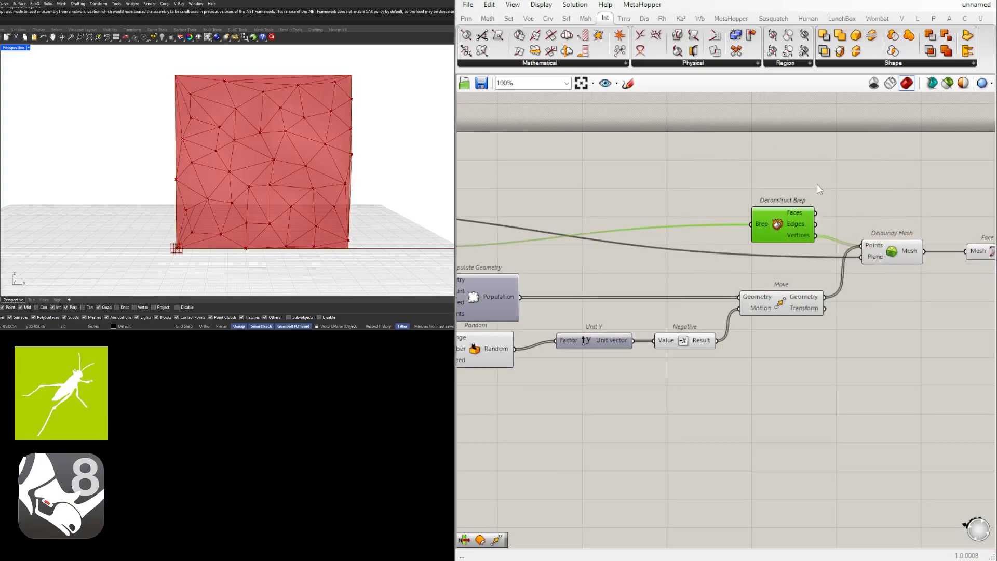
left_click(817, 184)
right_click_drag(307, 129, 225, 103)
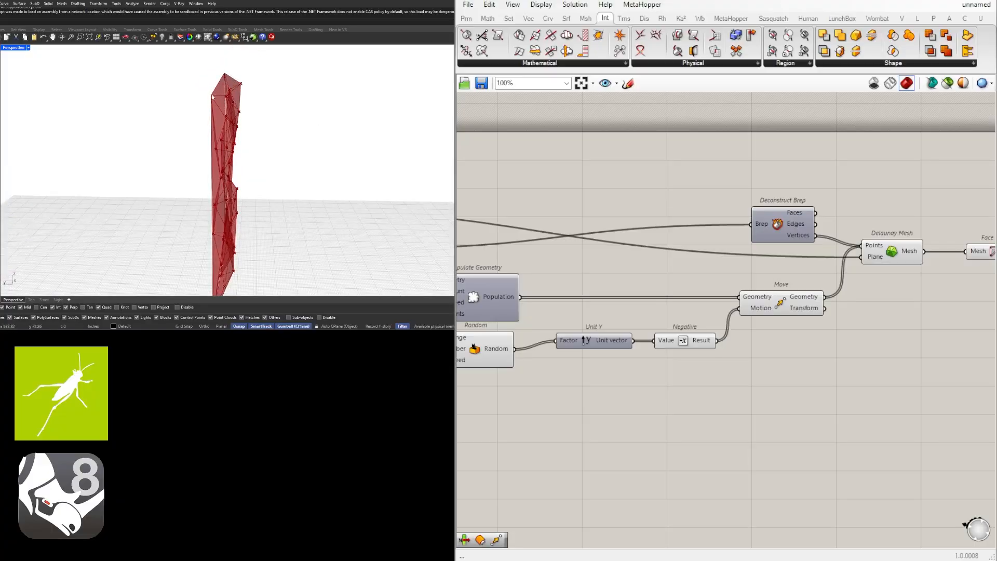
right_click_drag(221, 192, 214, 188)
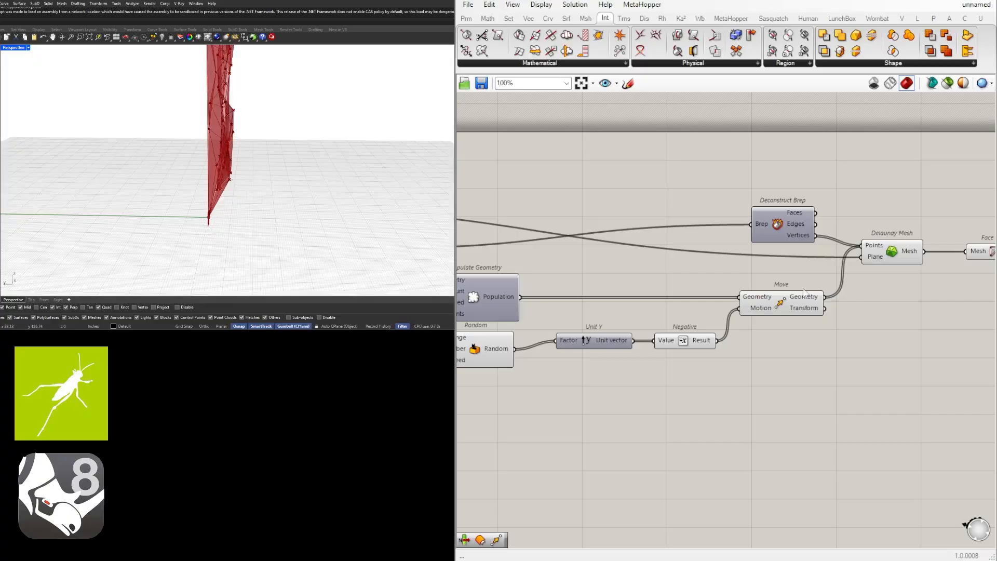
Shift Move, Delaunay Mesh and Face Boundaries together further away from Negative to make room.
scroll(803, 291, "down", 2)
left_click(722, 216)
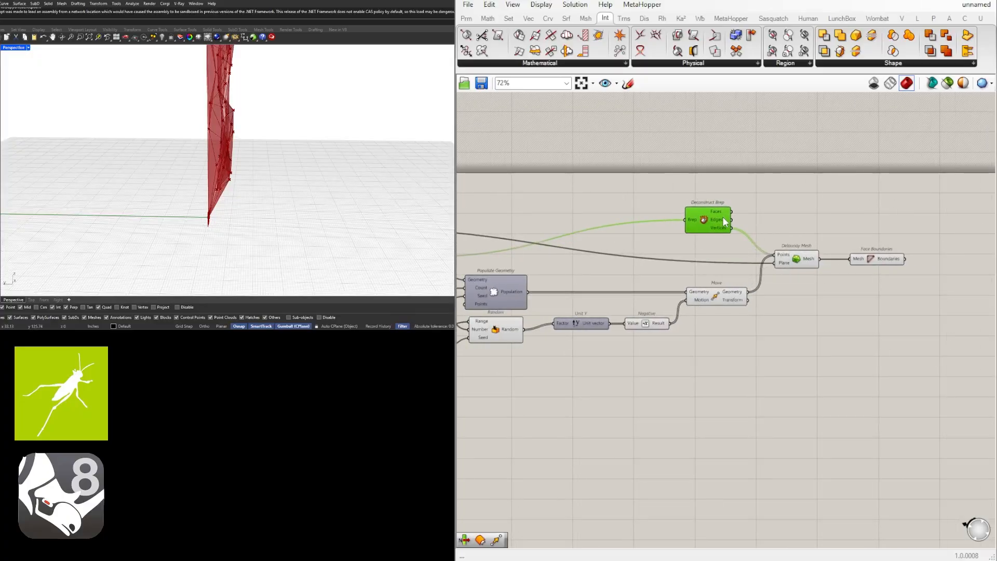
mouse_move(723, 218)
left_mouse_down()
mouse_move(724, 357)
mouse_move(719, 219)
mouse_move(731, 229)
left_mouse_up()
right_click_drag(743, 274, 649, 293)
scroll(727, 318, "up", 3)
scroll(815, 304, "down", 2)
left_click_drag(900, 346, 663, 260)
left_click_drag(727, 274, 815, 274)
left_click(758, 342)
right_click_drag(752, 350, 876, 347)
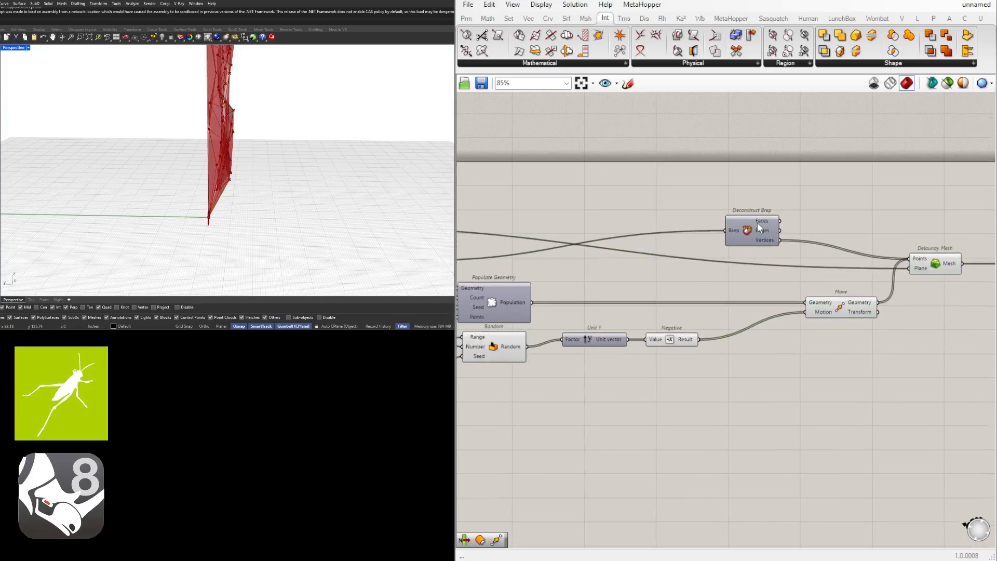
Place Deconstruct Brep above Populate Geometry and add its Vertices output to Move's Geometry input alongside the population points.
left_click_drag(760, 227, 506, 242)
right_click_drag(506, 242, 637, 249)
left_click_drag(636, 250, 619, 252)
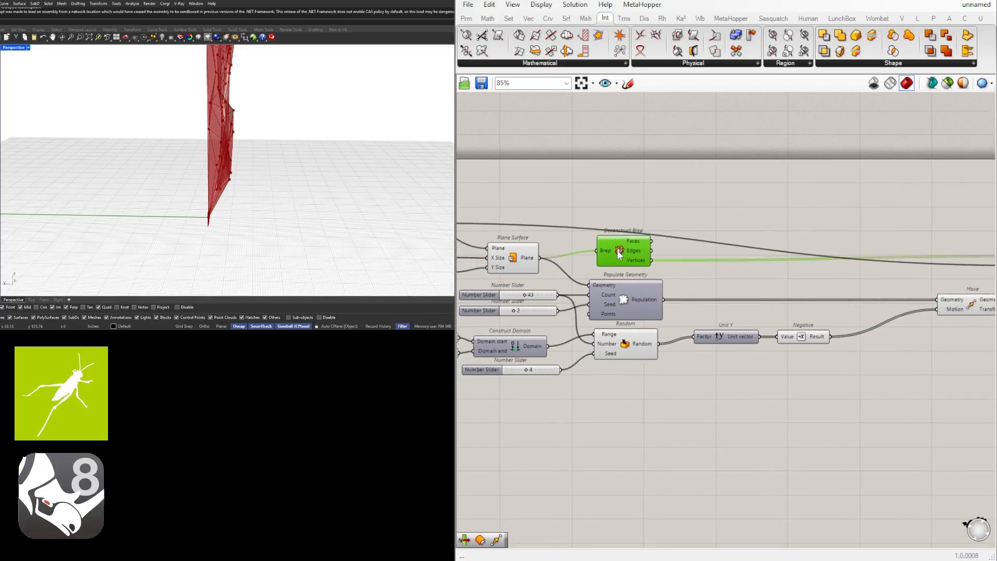
right_click_drag(659, 267, 607, 260)
left_click_drag(602, 254, 893, 295)
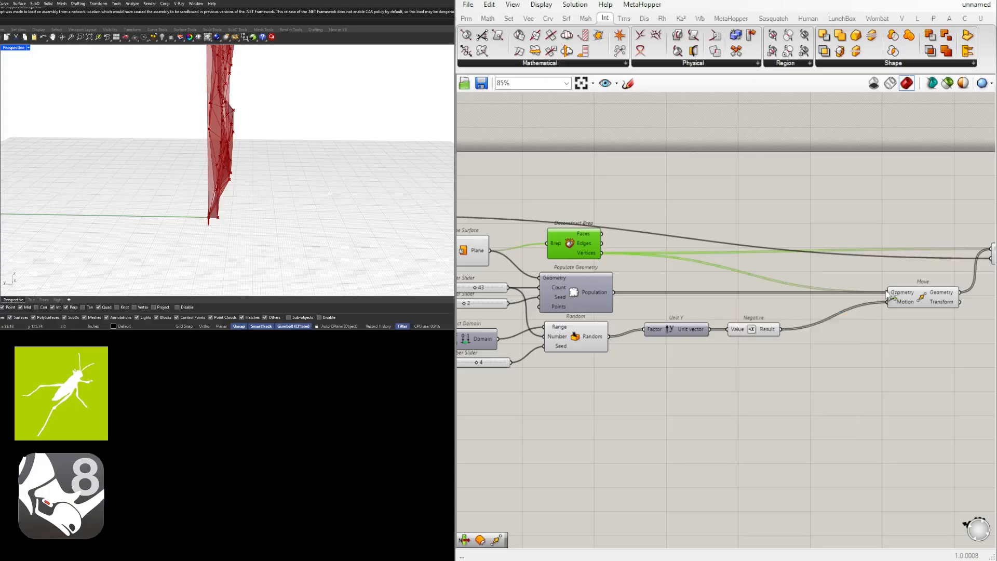
left_click(911, 301)
Disconnect Deconstruct Brep's Vertices output from Delaunay Mesh's Points input.
right_click_drag(924, 254, 826, 240)
scroll(867, 237, "down", 1)
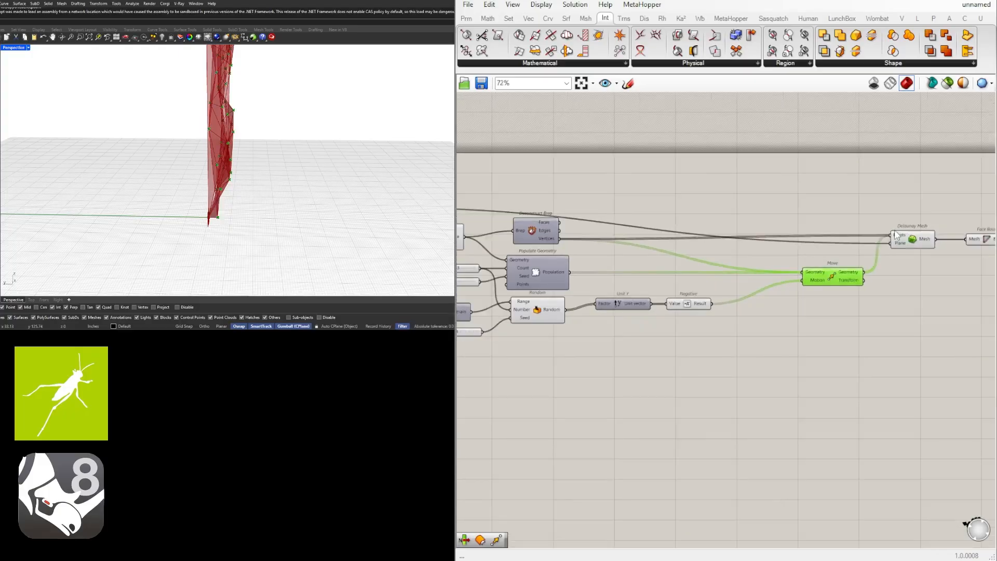
left_click_drag(892, 236, 564, 242)
left_click_drag(567, 243, 567, 242)
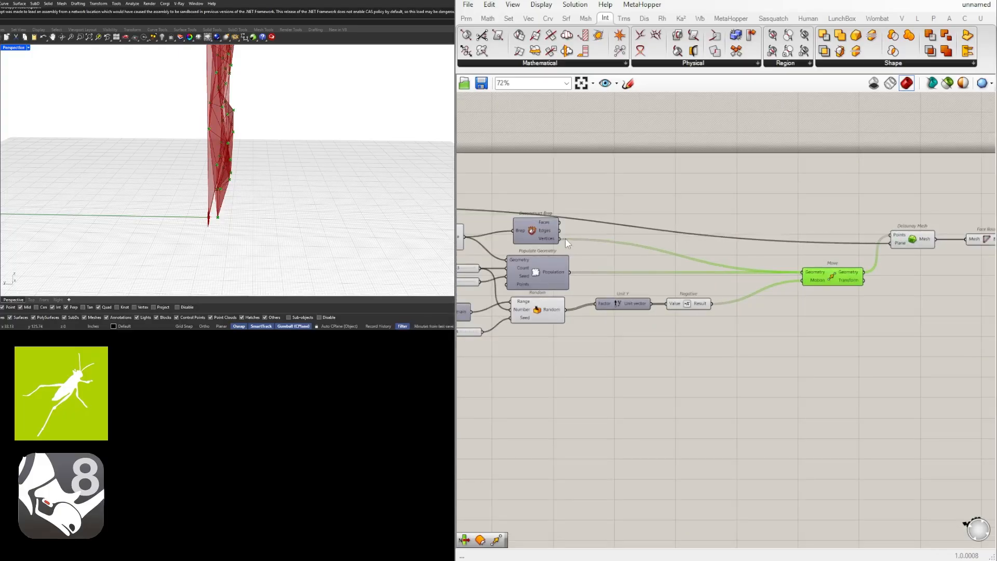
left_click(746, 335)
right_click_drag(754, 298, 830, 288)
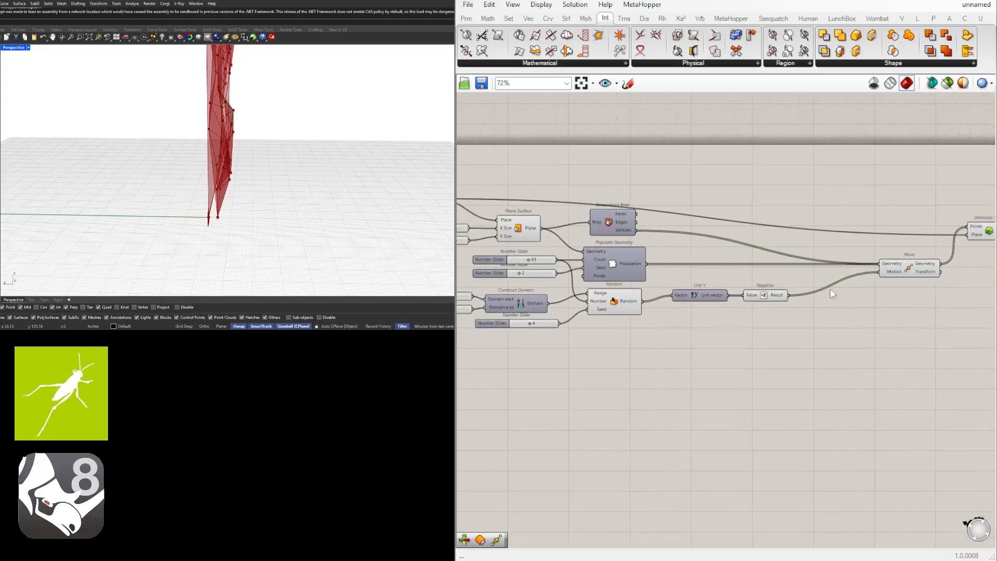
Insert a Relay on the wires entering Move's Geometry input and place it just after Populate Geometry.
right_click_drag(628, 251, 819, 252)
right_click_drag(901, 272, 684, 243)
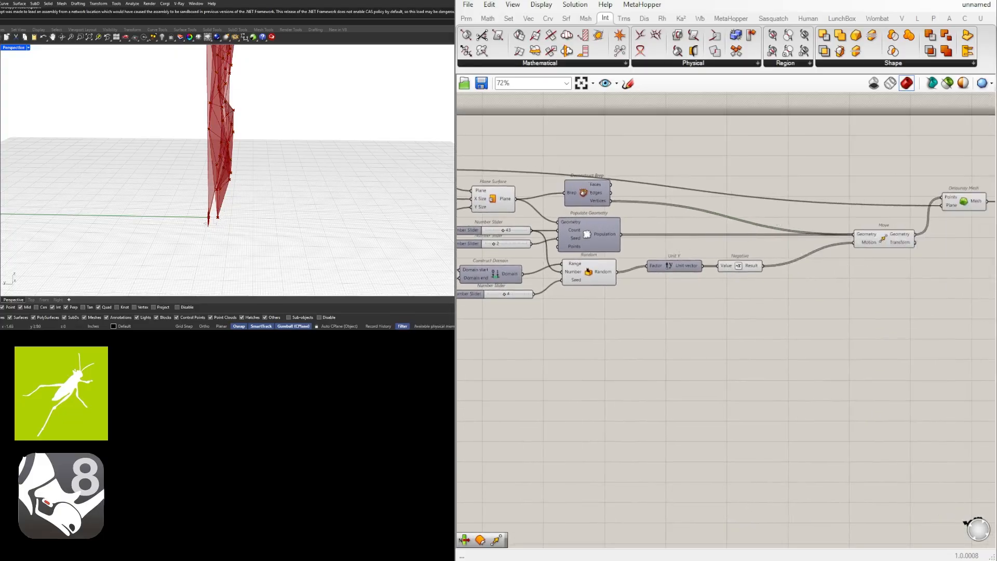
scroll(768, 326, "down", 2)
right_click_drag(556, 277, 794, 283)
scroll(842, 255, "up", 3)
right_click_drag(902, 279, 632, 245)
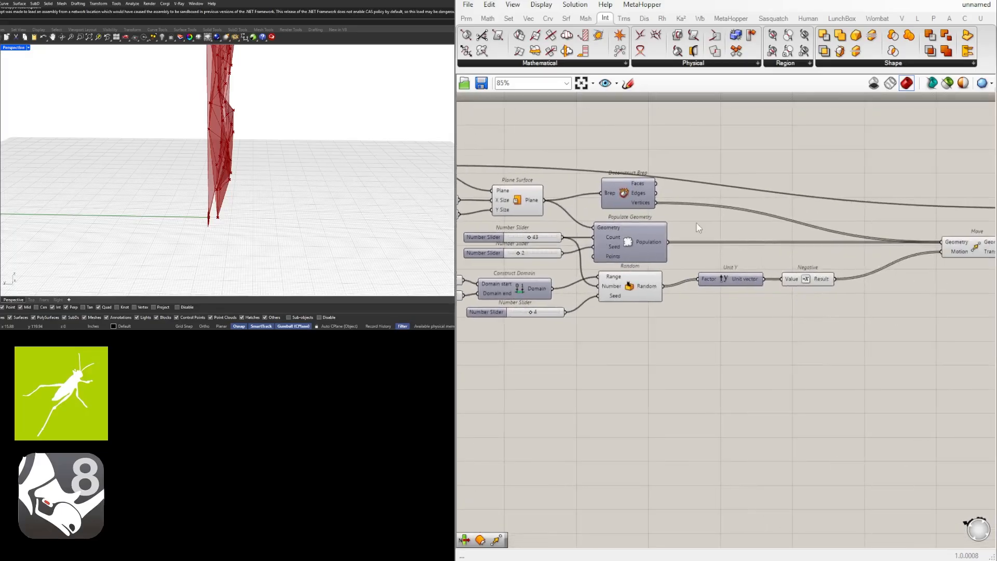
right_click_drag(935, 257, 798, 251)
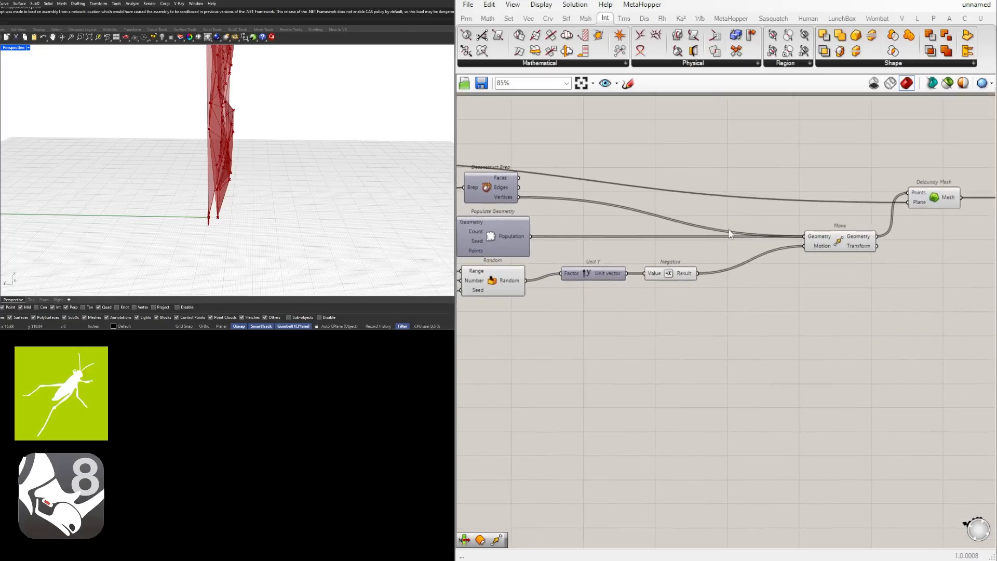
double_click(786, 236)
left_click_drag(785, 236, 590, 234)
left_click(598, 244)
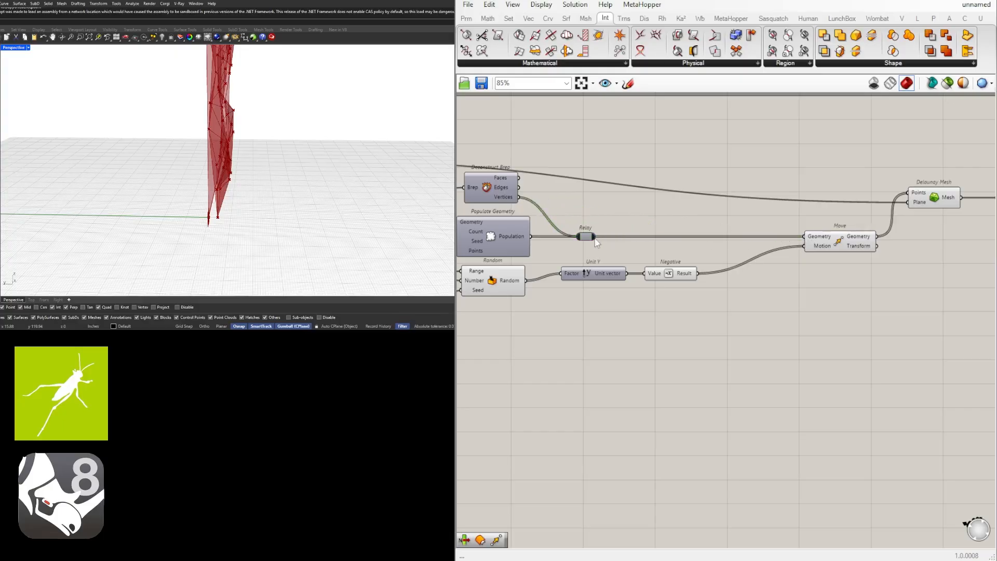
Add a List Length component after the Relay and connect the Relay output to its List input.
mouse_move(591, 240)
double_click(624, 222)
type("length")
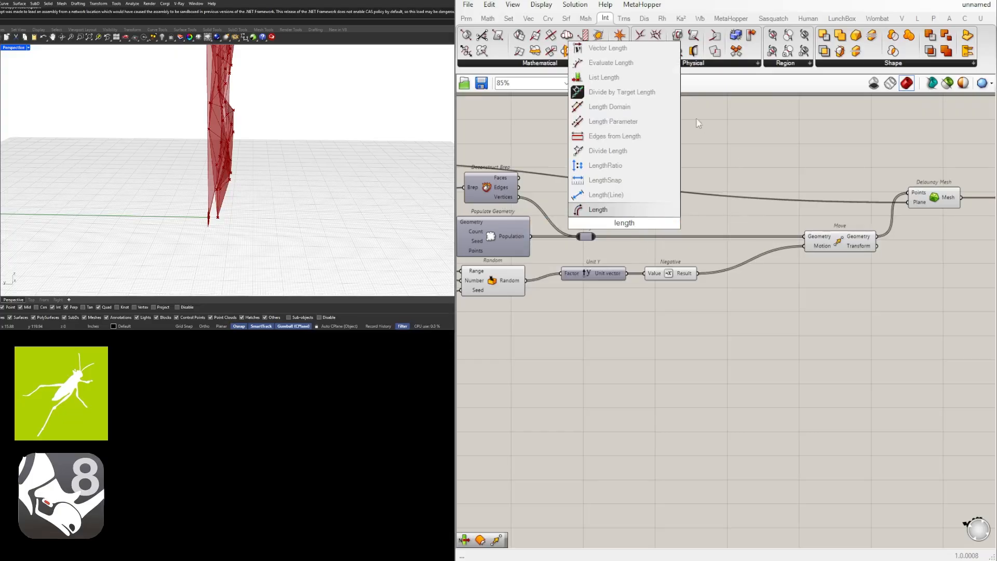
left_click(604, 77)
left_click_drag(596, 237, 626, 233)
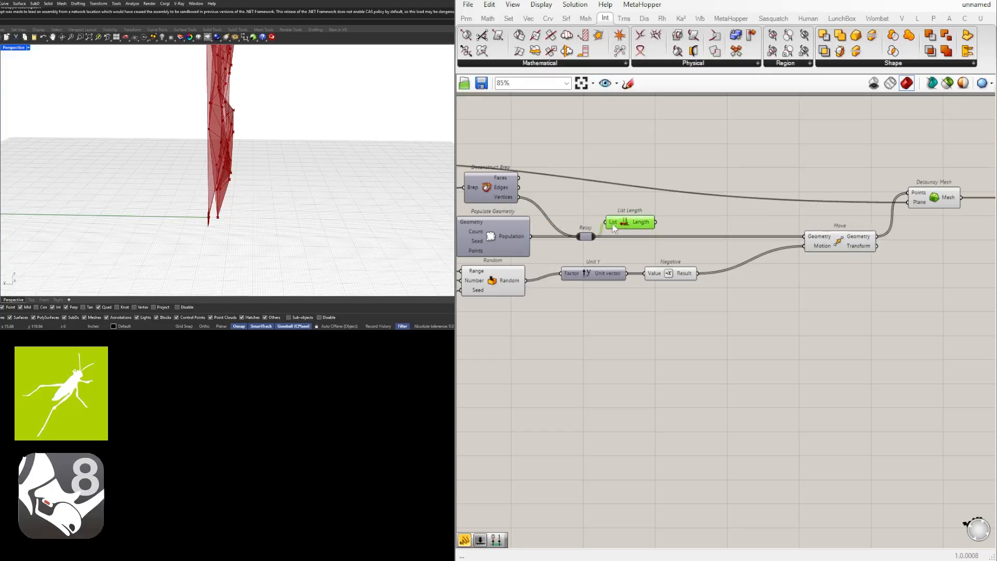
mouse_move(647, 228)
Move Random, Construct Domain, Unit Y and Negative with their sliders together so that Random sits past List Length.
scroll(643, 235, "down", 2)
right_click_drag(774, 338, 724, 312)
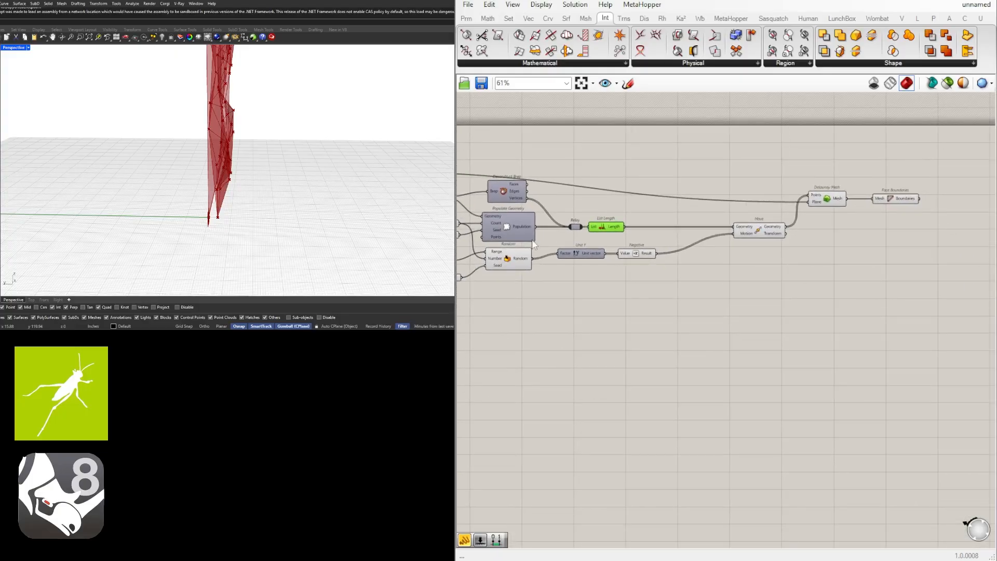
right_click_drag(585, 261, 704, 256)
mouse_move(835, 343)
left_mouse_down()
mouse_move(457, 252)
mouse_move(563, 319)
mouse_move(776, 310)
mouse_move(473, 234)
left_mouse_up()
scroll(721, 320, "up", 1)
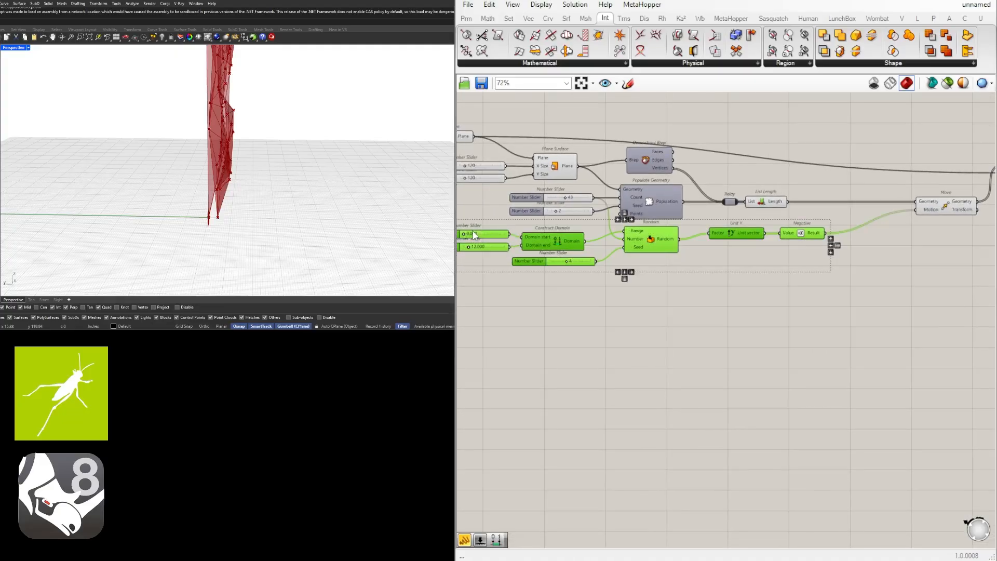
left_click_drag(671, 246, 844, 247)
left_click(830, 196)
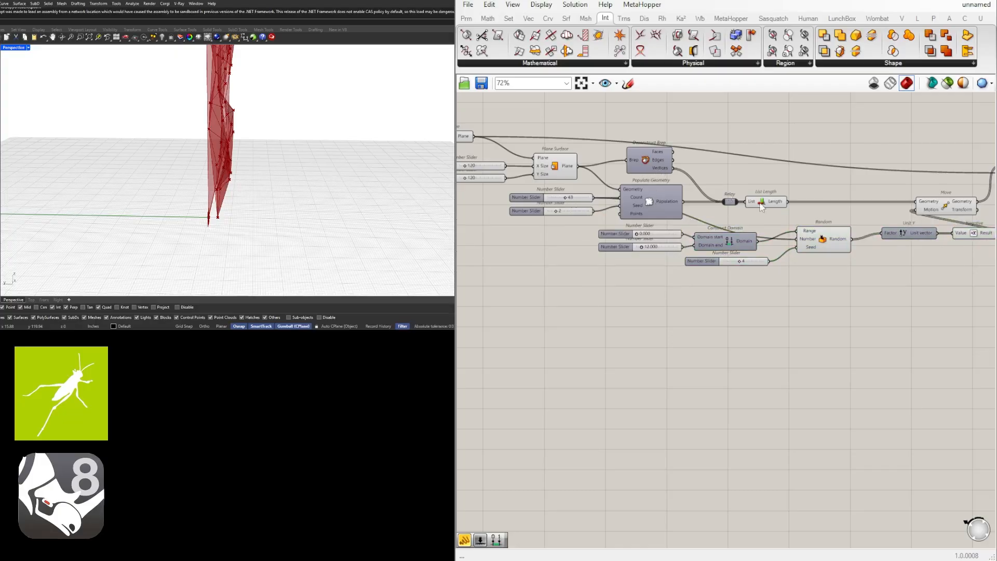
Replace Random's Number input with List Length's Length output, and shift Move, Delaunay Mesh and Face Boundaries beyond Negative.
right_click_drag(814, 222, 739, 218)
left_click_drag(713, 197, 721, 239)
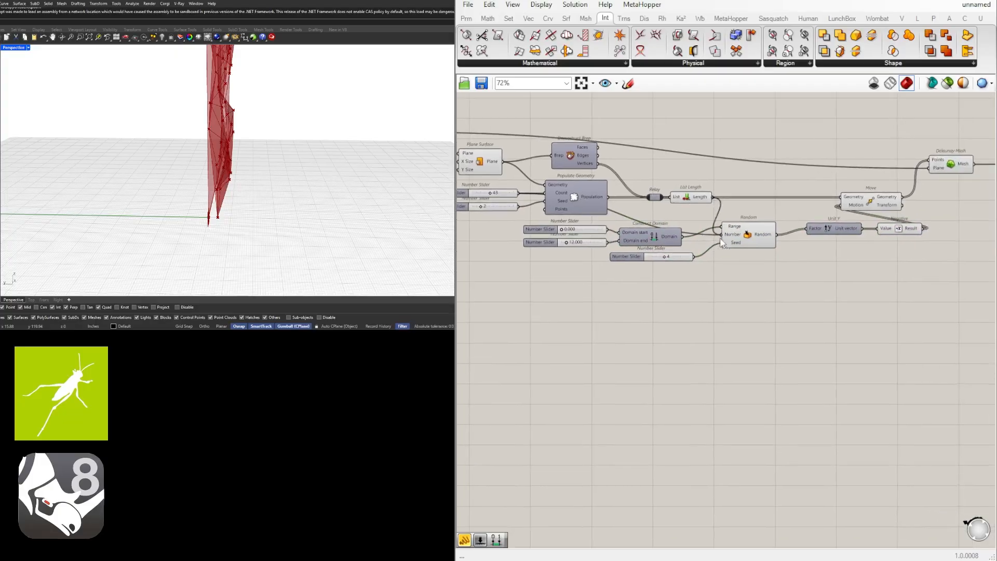
right_click_drag(965, 211, 784, 211)
left_click_drag(904, 196, 709, 166)
left_click_drag(692, 204, 803, 206)
Tidy the layout by repositioning Random and moving Construct Domain and its sliders closer to it.
left_click(569, 252)
left_click_drag(572, 238, 589, 229)
left_click(569, 283)
right_click_drag(569, 286, 741, 287)
scroll(640, 258, "up", 1)
left_click_drag(693, 301, 543, 228)
left_click_drag(636, 238, 674, 232)
left_click(819, 308)
Turn off the preview of the Delaunay Mesh component.
scroll(873, 275, "down", 4)
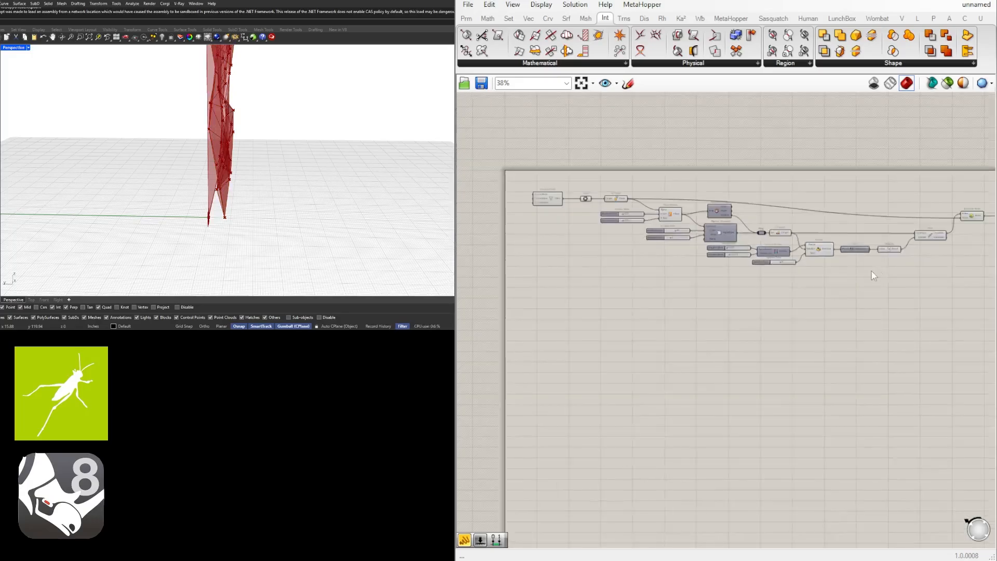
scroll(972, 223, "up", 4)
right_click_drag(972, 224, 657, 210)
left_click(733, 201)
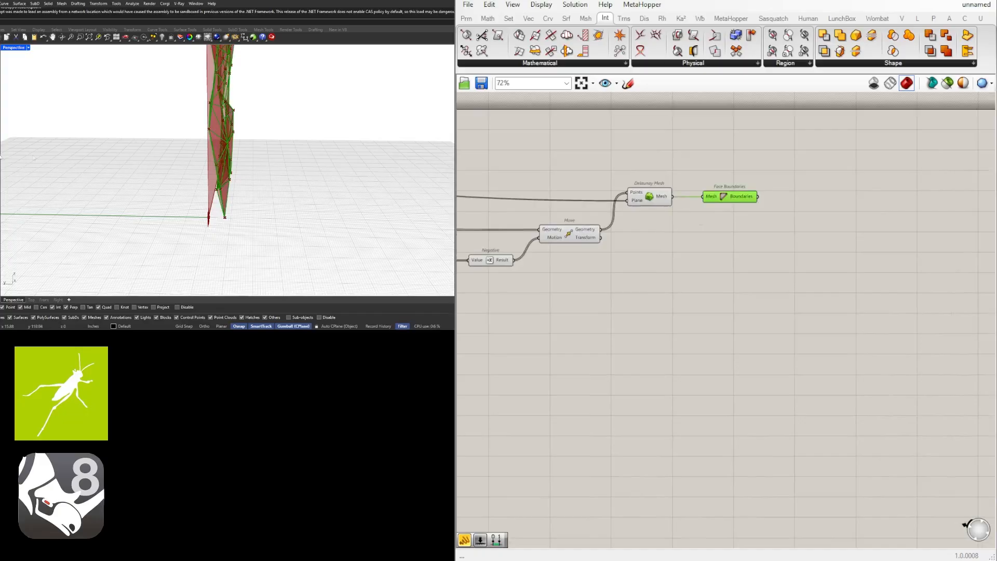
right_click_drag(198, 157, 86, 181)
scroll(797, 245, "up", 1)
scroll(798, 244, "down", 4)
right_click_drag(718, 235, 796, 233)
scroll(797, 233, "up", 3)
left_click_drag(806, 257, 782, 205)
middle_click(788, 195)
left_click(822, 163)
Highlight the Face Boundaries output and examine its triangular outlines from an angled perspective view.
right_click_drag(866, 235, 724, 240)
scroll(720, 223, "up", 1)
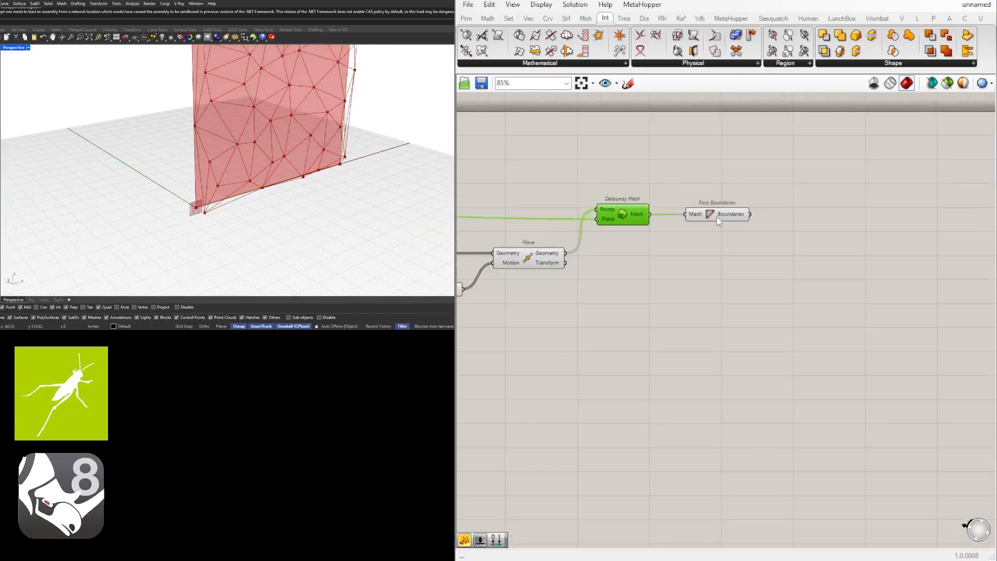
left_click(717, 217)
right_click_drag(309, 141, 266, 205)
right_click_drag(815, 231, 783, 250)
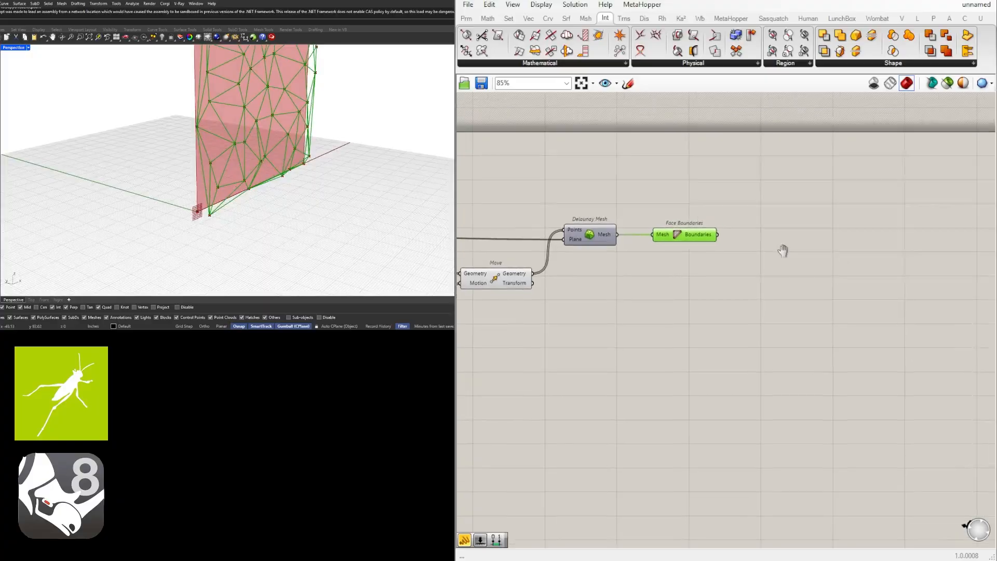
scroll(773, 234, "up", 2)
double_click(765, 239)
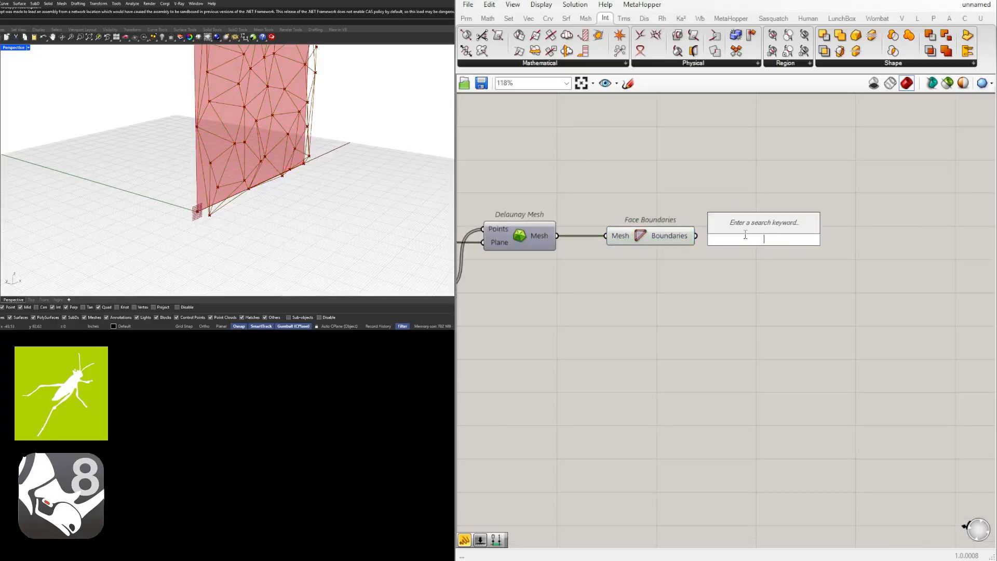
type("surface")
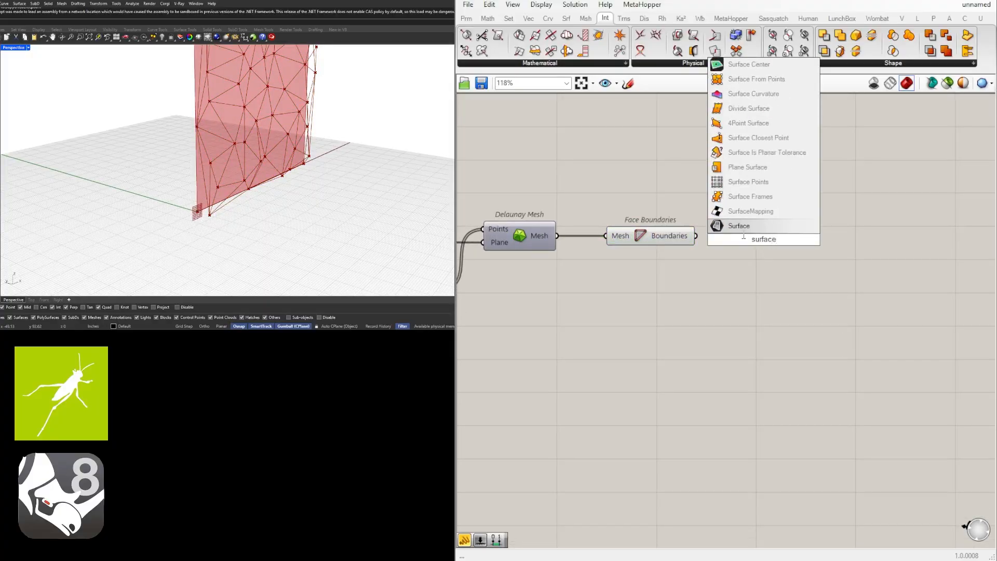
key("Escape")
Add a Boundary Surfaces component after Face Boundaries.
double_click(766, 246)
type("bou")
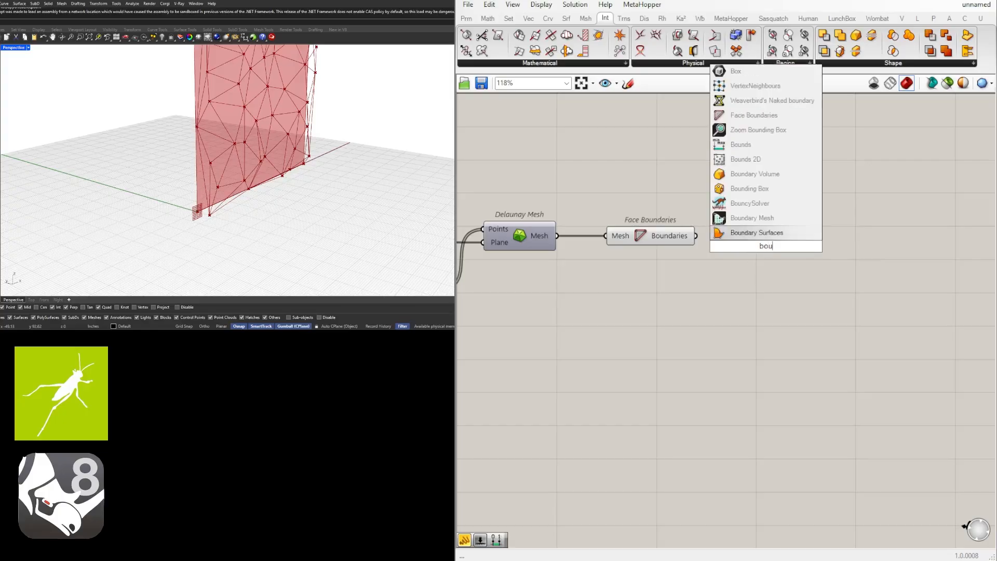
type("nd")
key("Return")
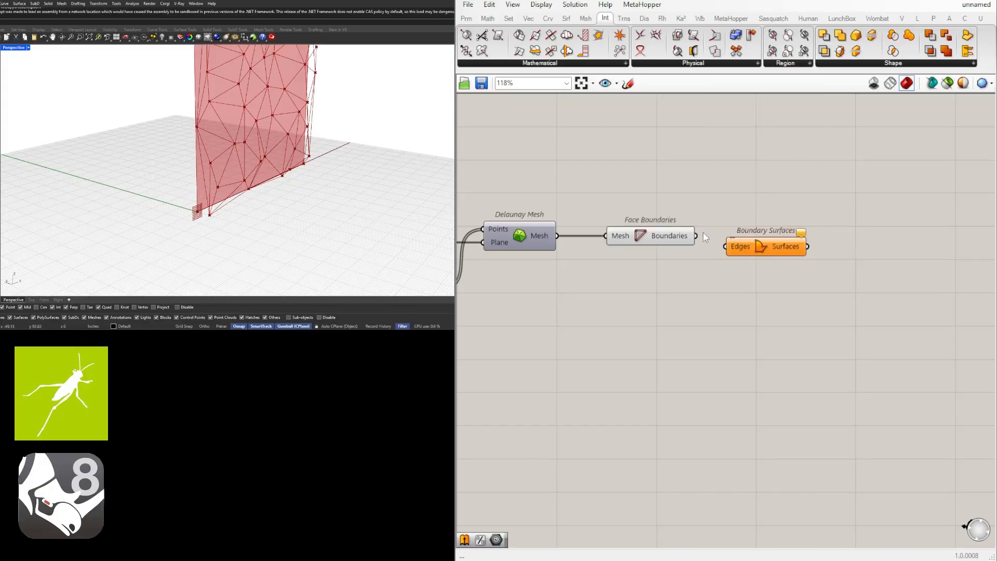
Connect the Face Boundaries output to the Edges input of Boundary Surfaces and turn off the Face Boundaries preview.
left_click_drag(696, 236, 748, 237)
left_click_drag(709, 263, 640, 210)
scroll(640, 211, "up", 1)
middle_click(647, 211)
left_click(679, 176)
left_click(859, 213)
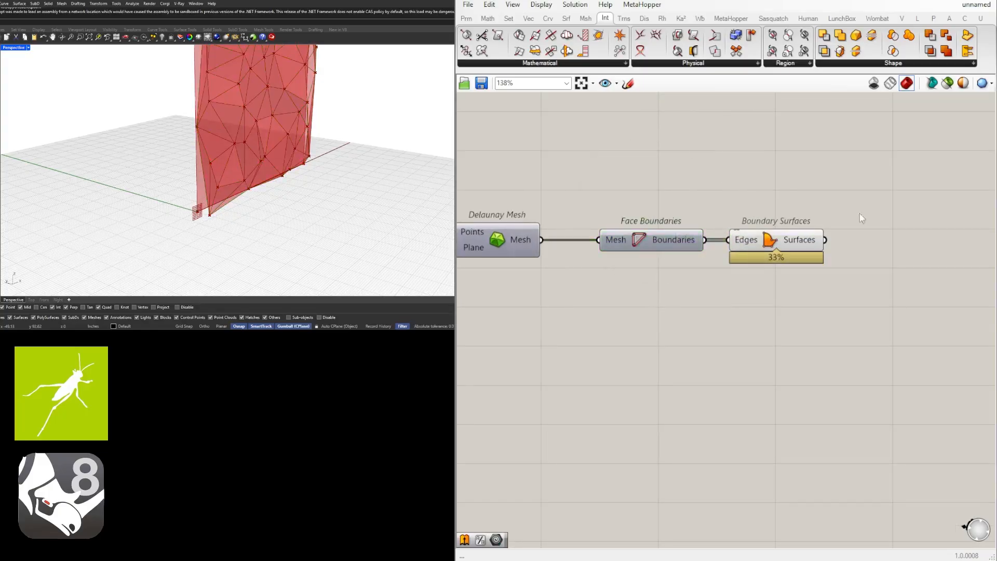
Examine the surfaced panel from the front and check the slider feeding the Count input of Populate Geometry.
scroll(940, 242, "down", 3)
scroll(282, 132, "down", 3)
right_click_drag(272, 171, 224, 159)
scroll(650, 289, "down", 2)
right_click_drag(650, 288, 893, 276)
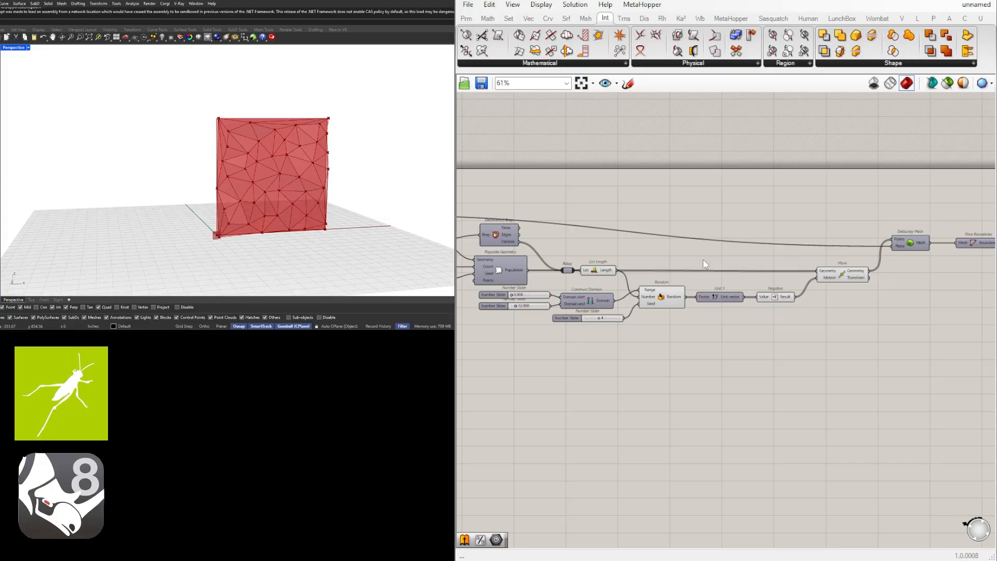
right_click_drag(704, 262, 981, 260)
scroll(727, 255, "up", 6)
scroll(679, 277, "up", 2)
mouse_move(671, 282)
left_mouse_down()
mouse_move(644, 289)
mouse_move(733, 289)
mouse_move(667, 293)
left_mouse_up()
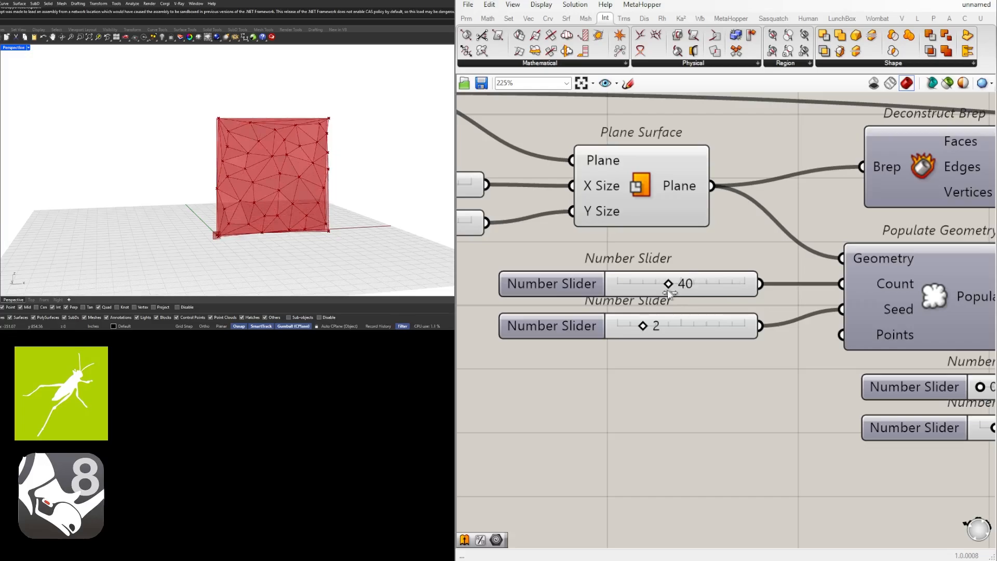
Try Domain end values of 22.560 and 8.935 to vary the panel's relief, and restore the slider to 12.
scroll(727, 353, "down", 2)
right_click_drag(771, 388, 525, 389)
scroll(572, 390, "up", 3)
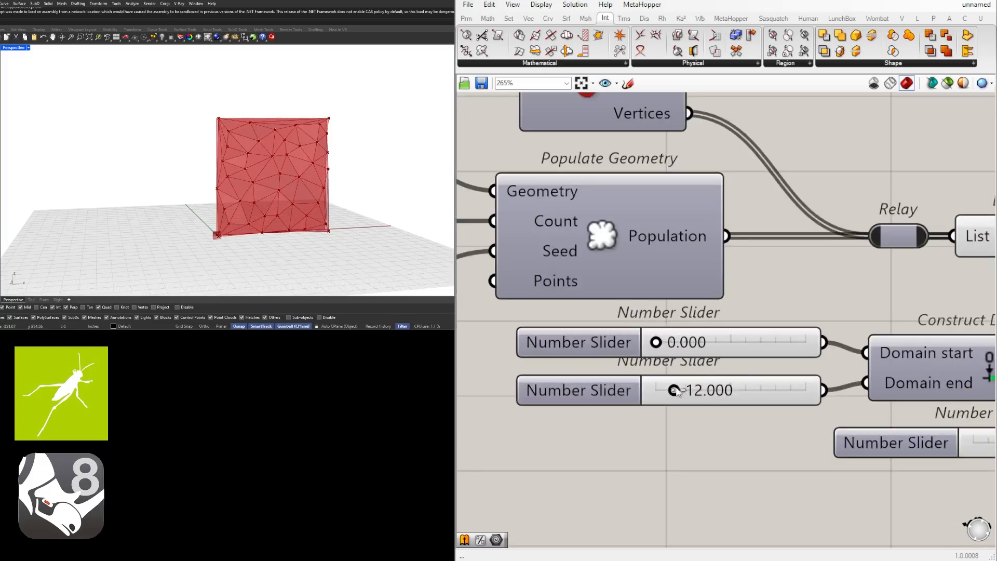
left_click_drag(675, 390, 694, 390)
right_click_drag(151, 179, 291, 202)
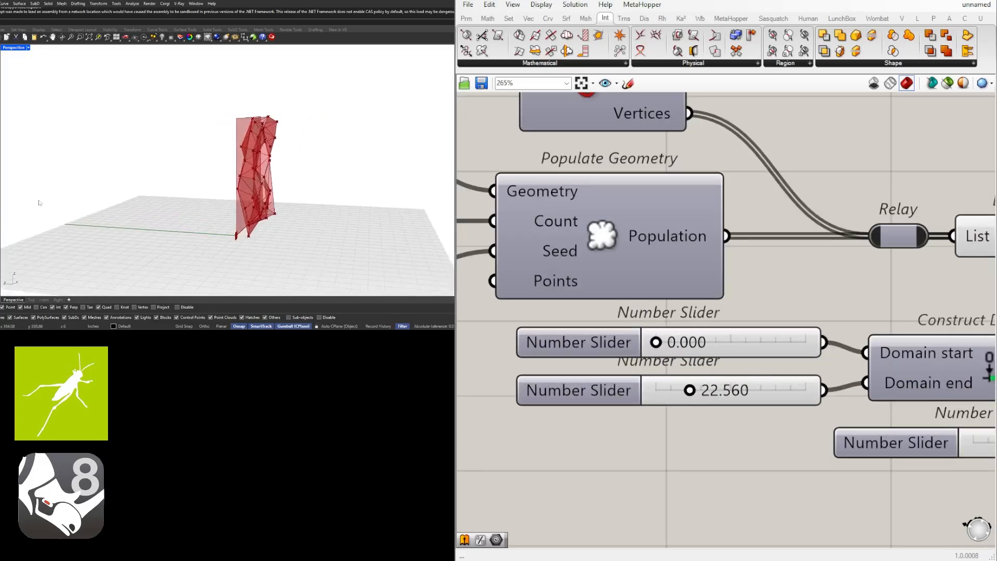
right_click_drag(213, 168, 236, 187)
scroll(666, 381, "up", 2)
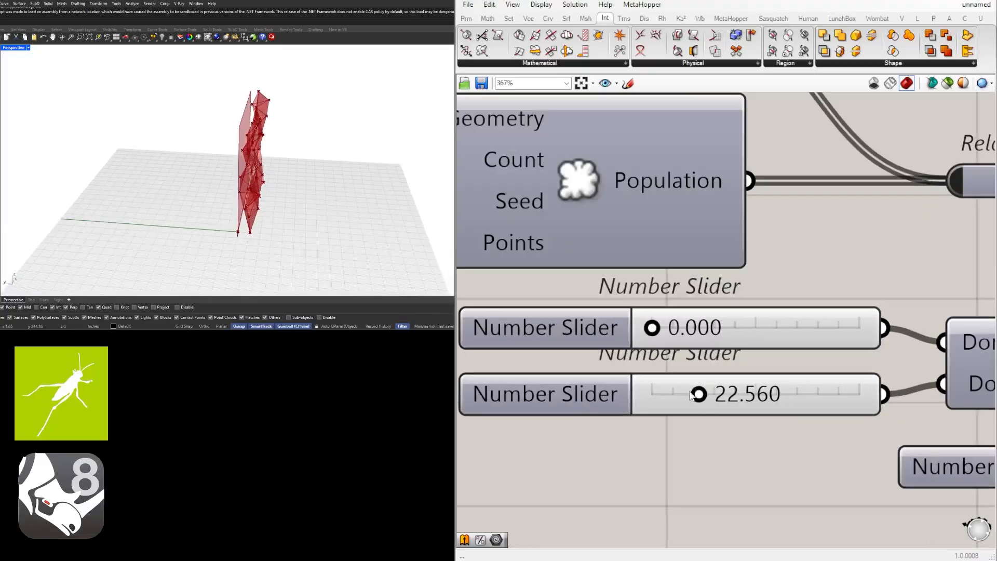
left_click_drag(699, 398, 671, 400)
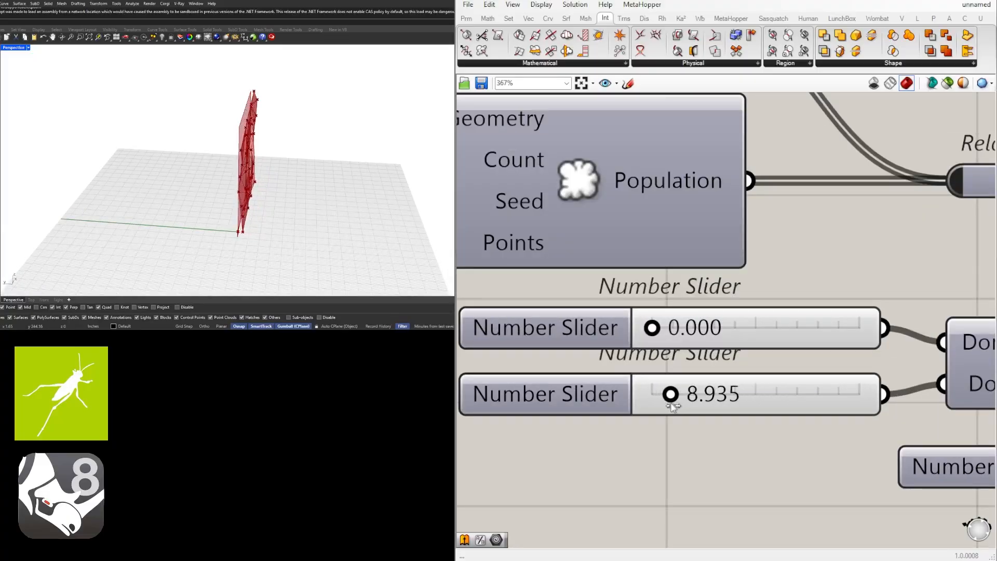
double_click(731, 403)
type("12")
key("Return")
left_click(714, 475)
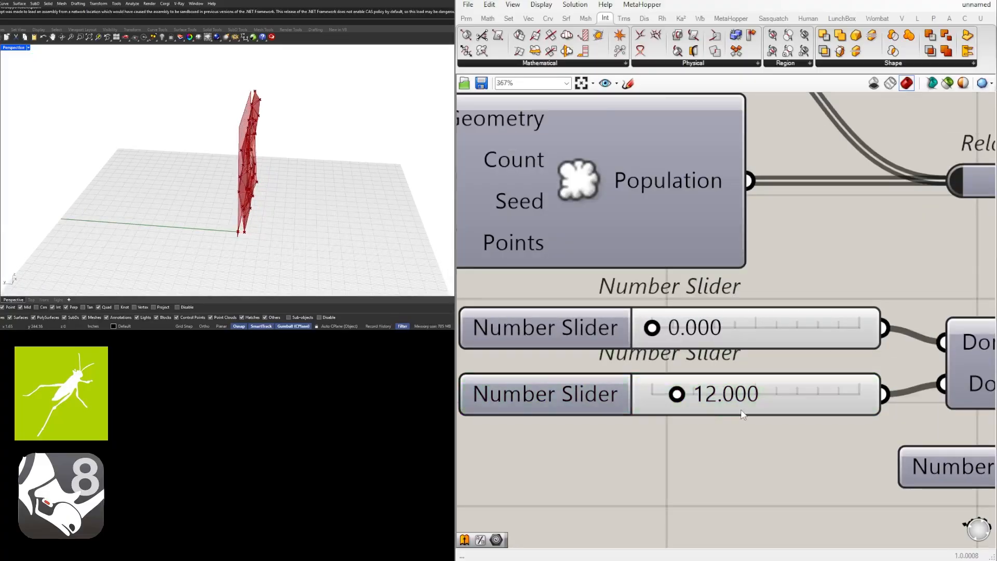
Set the Seed slider of the Random component to 5 while viewing the panel at an angle.
scroll(744, 414, "down", 5)
right_click_drag(854, 426, 643, 386)
scroll(647, 380, "up", 2)
scroll(649, 379, "up", 1)
right_click_drag(244, 197, 90, 191)
left_click_drag(644, 381, 662, 394)
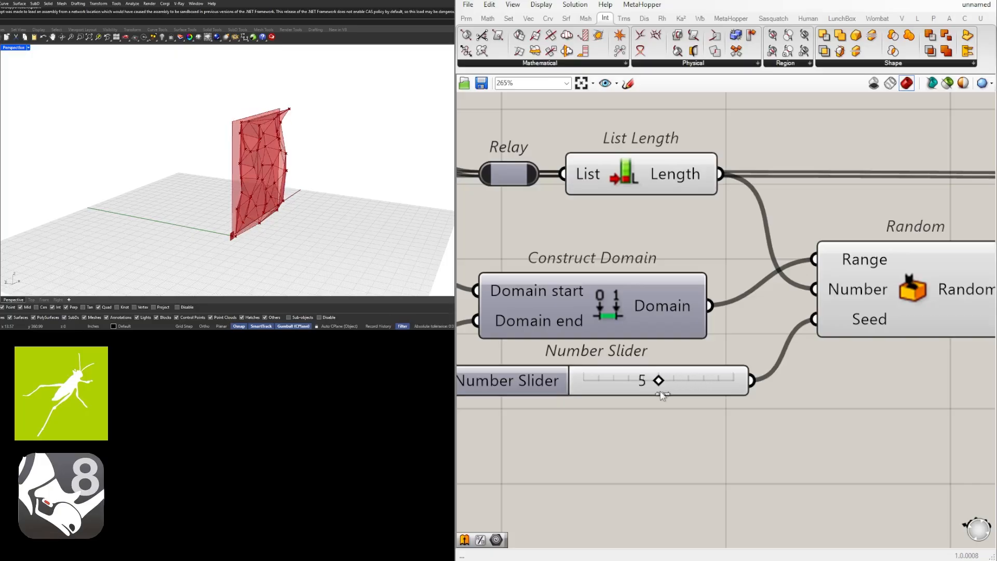
Add a Brep Join component after Boundary Surfaces and connect the Surfaces output to its Breps input.
scroll(789, 433, "down", 5)
right_click_drag(960, 436, 633, 395)
right_click_drag(971, 327, 699, 316)
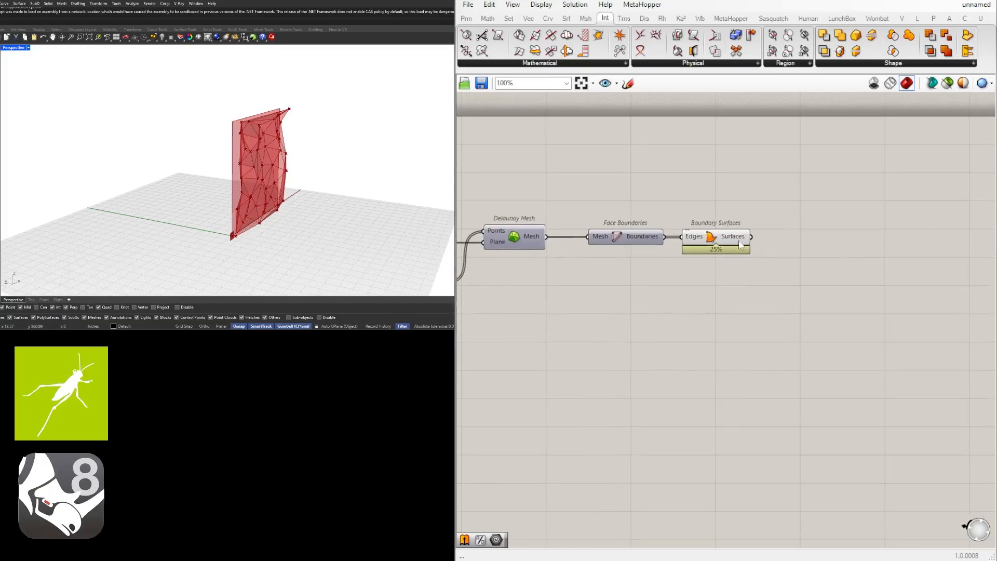
left_click_drag(738, 239, 743, 239)
left_click(779, 243)
scroll(815, 243, "up", 3)
double_click(815, 243)
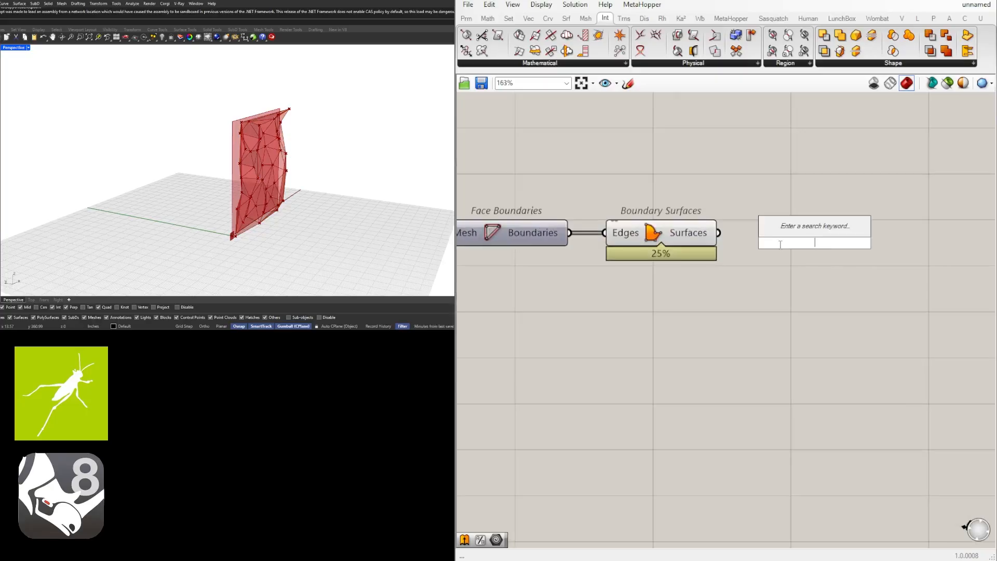
type("brep join")
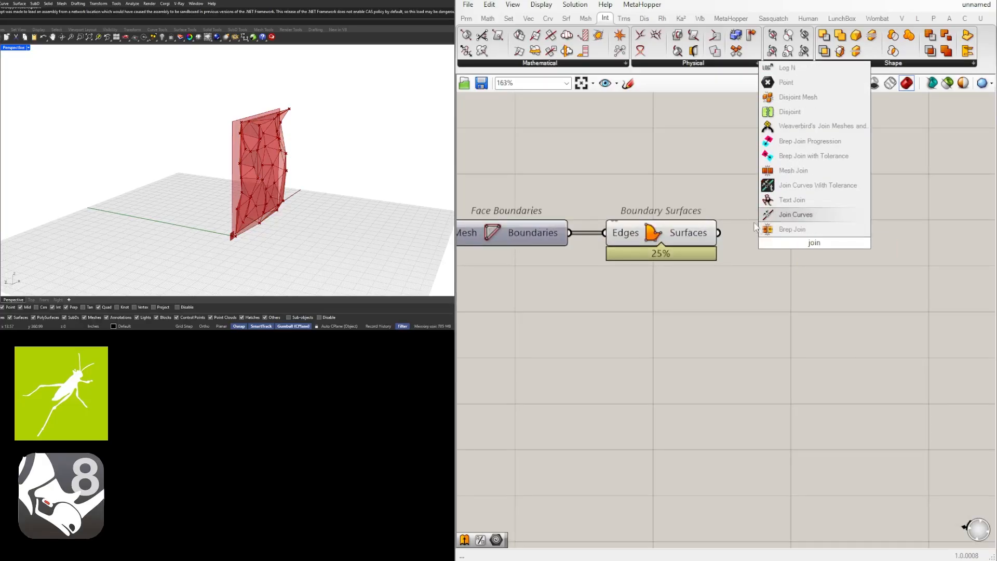
left_click(781, 231)
left_click_drag(718, 233, 773, 235)
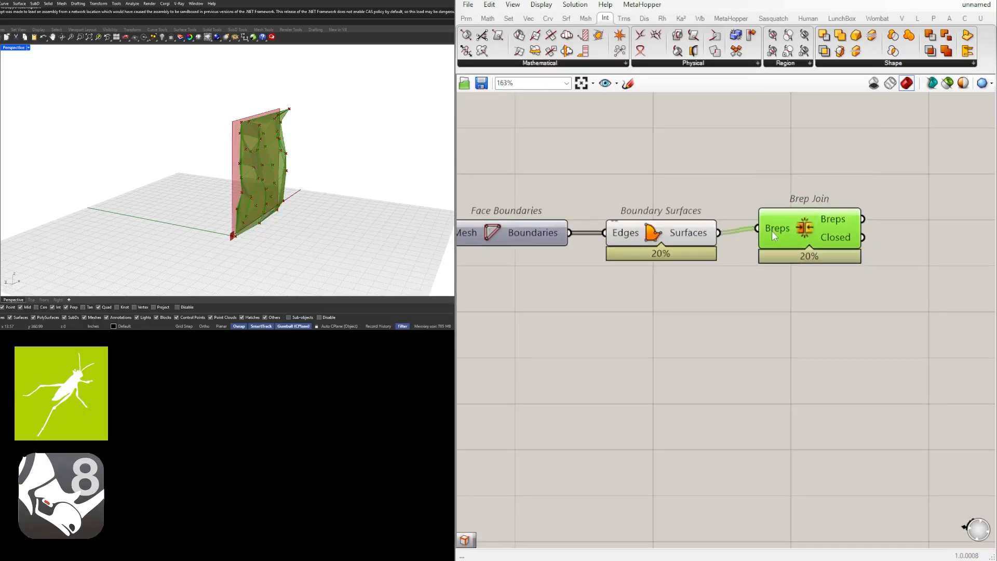
left_click_drag(834, 221, 830, 225)
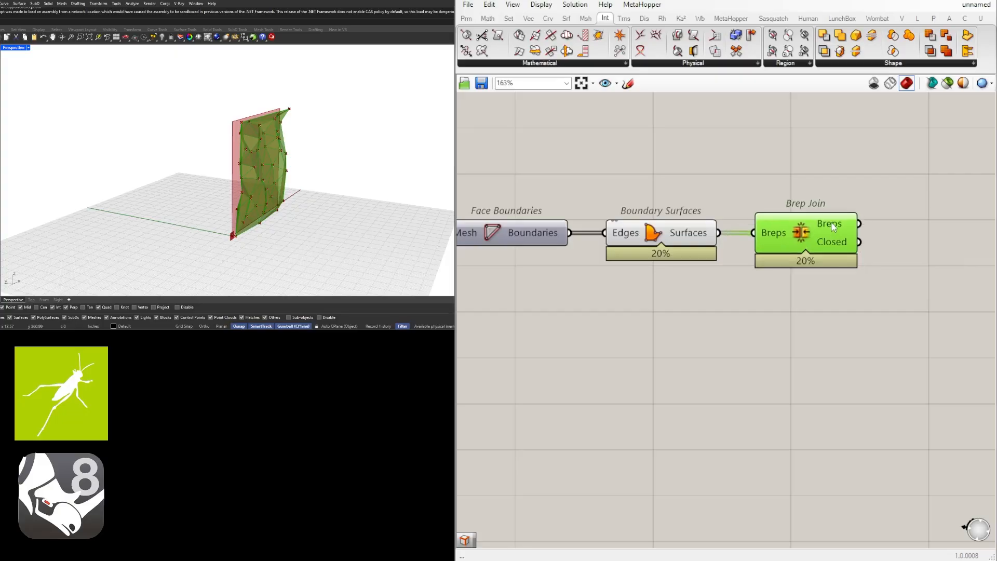
Turn off the Boundary Surfaces preview and highlight Brep Join to check the joined panel.
left_click_drag(726, 261, 658, 197)
middle_click(662, 187)
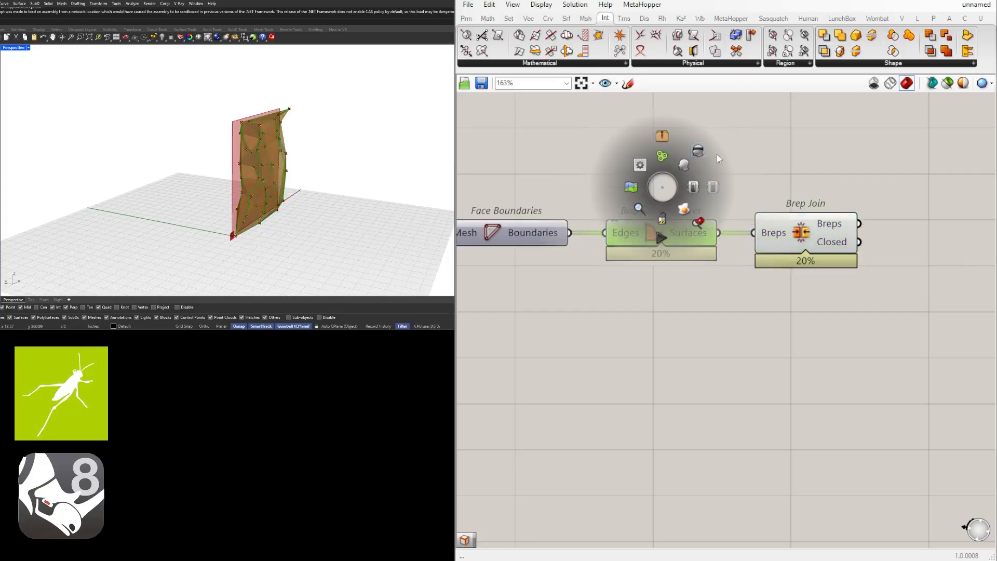
left_click(699, 153)
left_click(805, 234)
right_click_drag(338, 142, 262, 136)
left_click(813, 170)
Add an Area component above Deconstruct Brep and connect the Plane Surface output to its Geometry input.
scroll(856, 247, "down", 4)
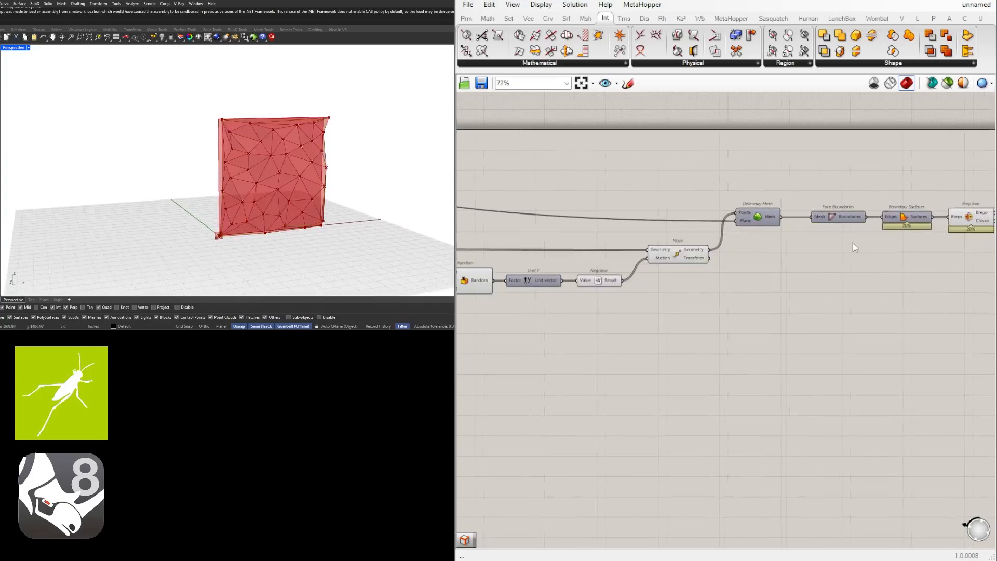
right_click_drag(518, 228, 989, 233)
left_click(711, 222)
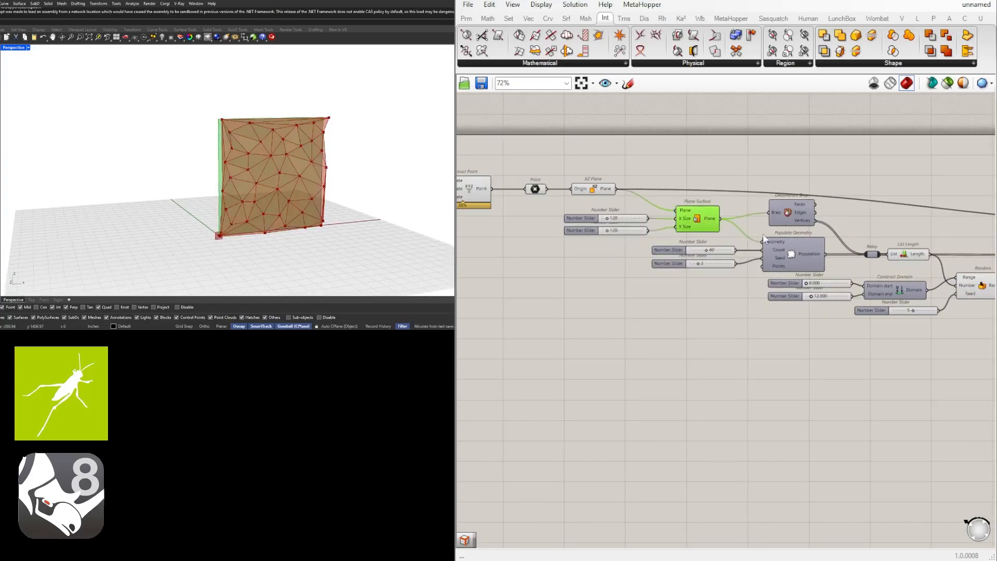
right_click_drag(711, 228, 622, 220)
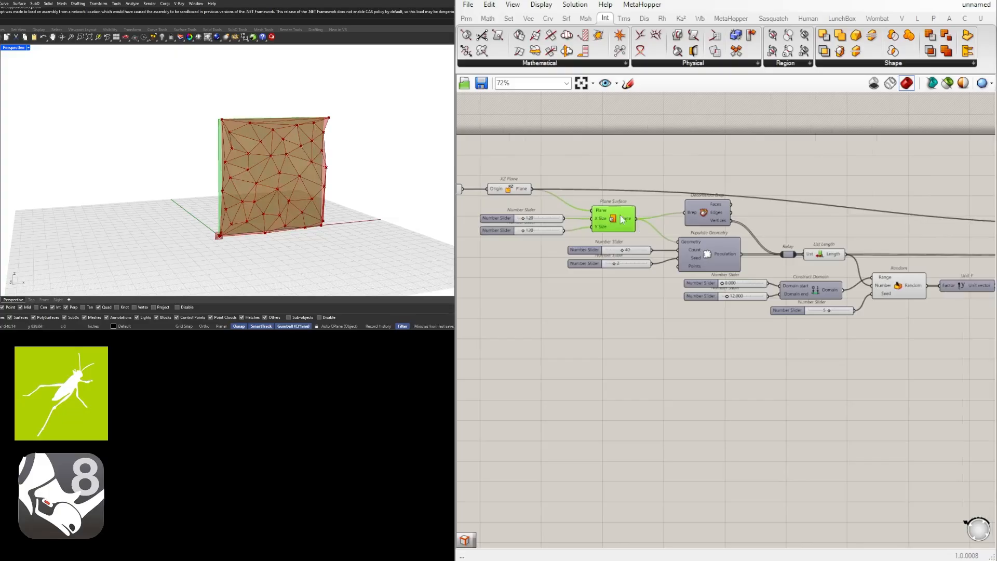
double_click(711, 167)
type("area")
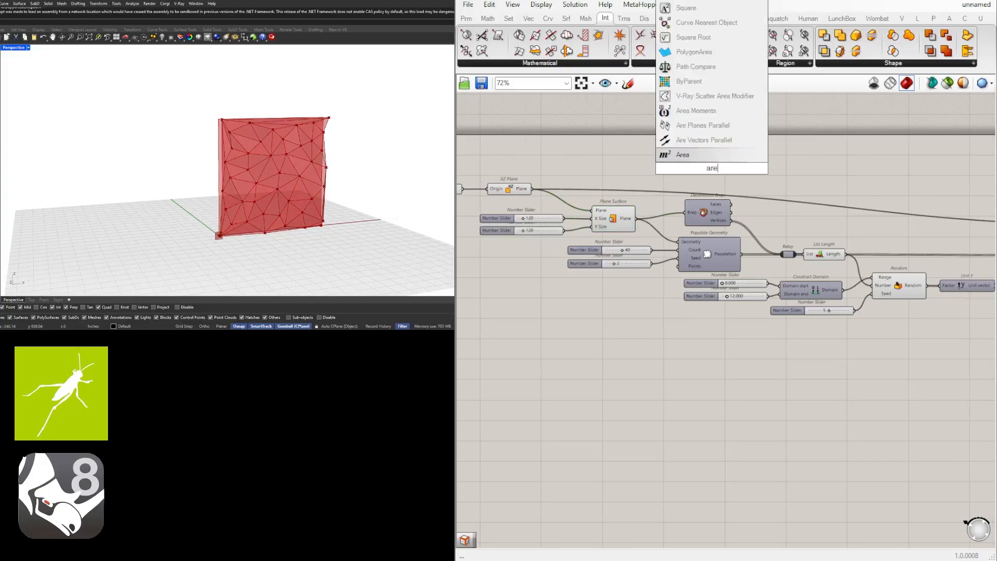
left_click(695, 159)
left_click_drag(636, 218, 691, 173)
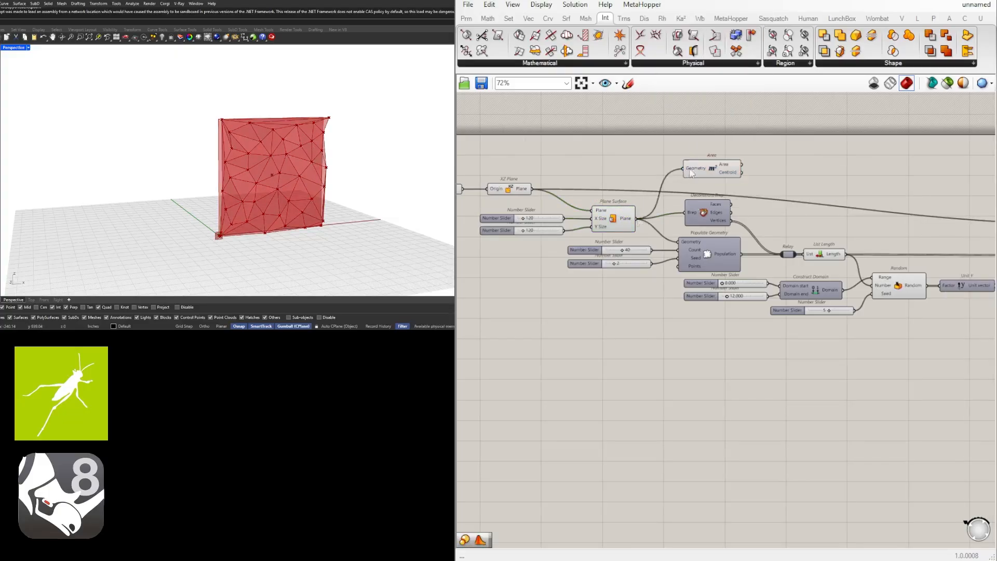
Move the Area component to the end of the definition, directly below Brep Join.
scroll(705, 171, "down", 2)
left_click(616, 174)
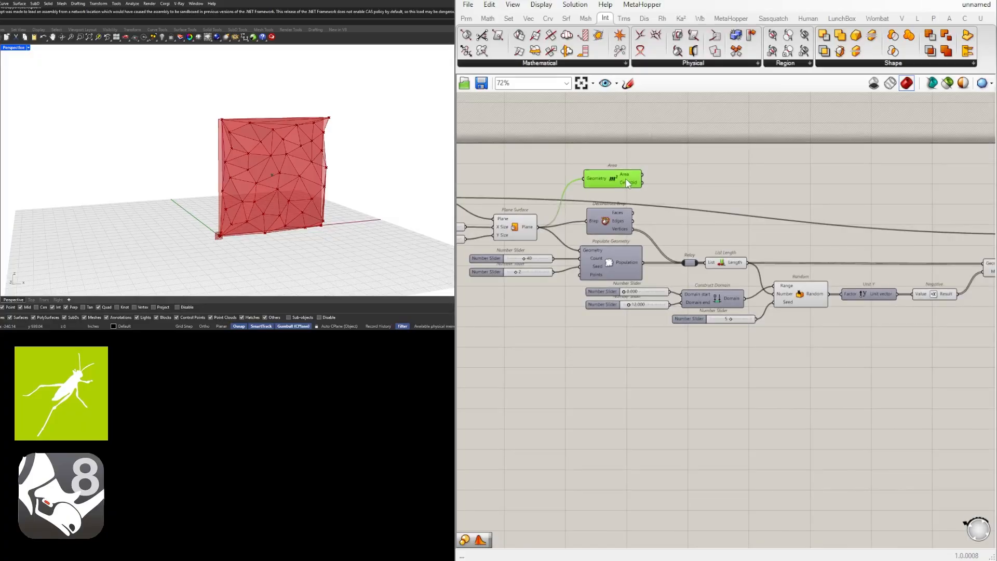
scroll(662, 185, "down", 3)
left_click_drag(519, 183, 880, 225)
scroll(733, 247, "up", 4)
left_click_drag(732, 247, 731, 247)
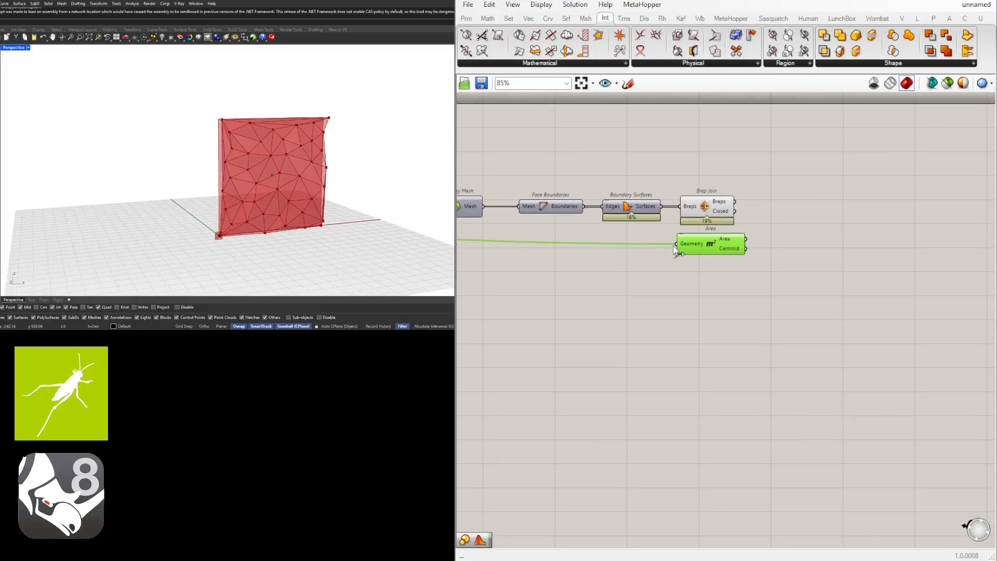
Set the wire display to Hidden for the Area component's Geometry input and the Delaunay Mesh's Plane input.
right_click(689, 245)
mouse_move(753, 279)
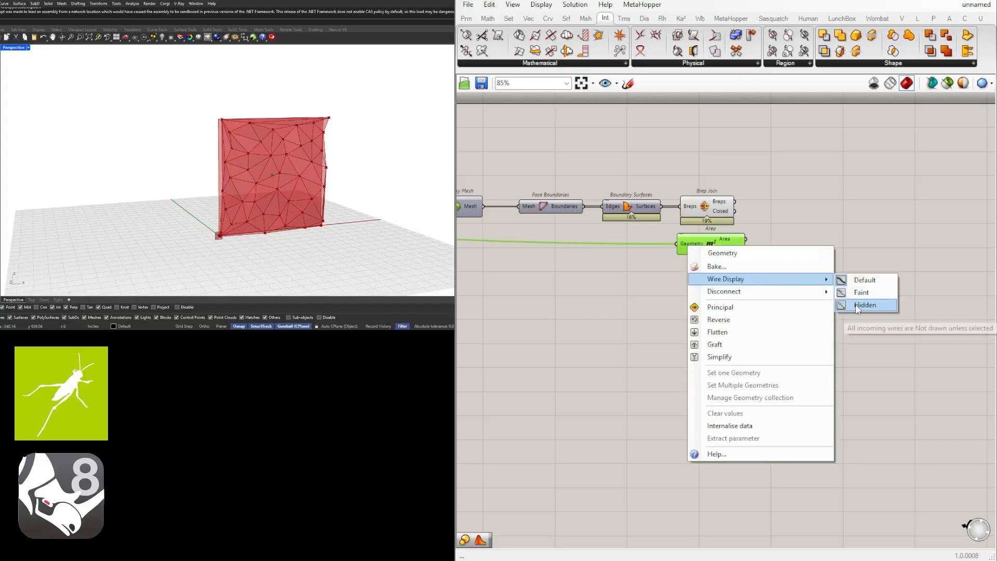
left_click(857, 305)
scroll(777, 220, "down", 4)
scroll(775, 216, "up", 4)
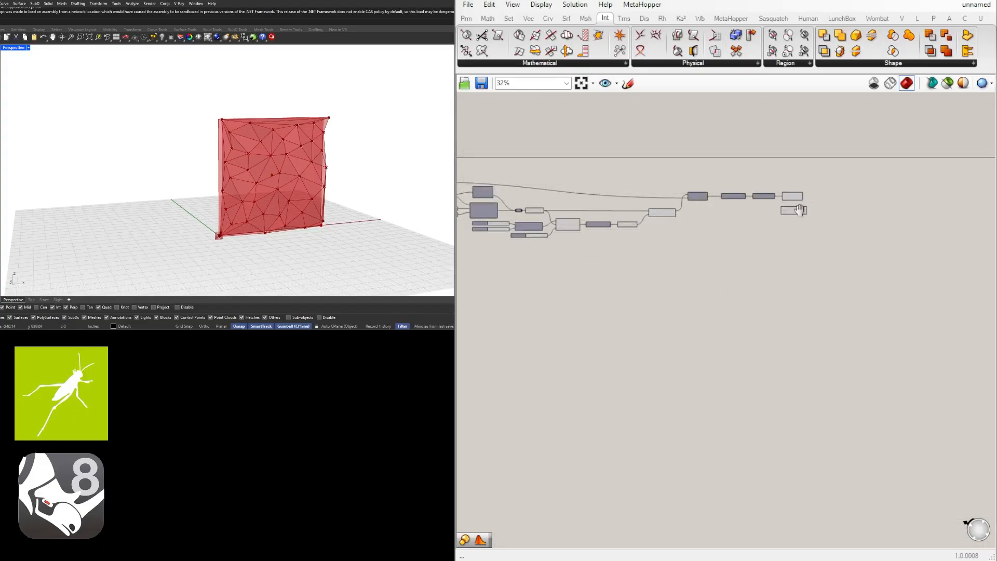
right_click(713, 213)
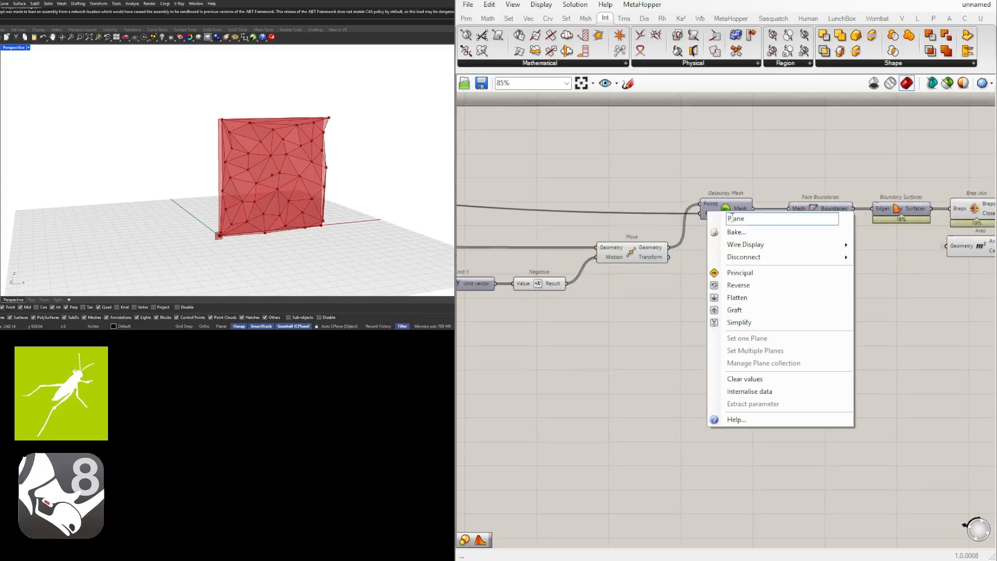
mouse_move(800, 244)
left_click(883, 270)
Move the components from Delaunay Mesh through Brep Join and Area together so they line up closely with Move.
right_click_drag(894, 303, 776, 265)
left_click_drag(933, 280, 583, 141)
left_click_drag(598, 175, 580, 222)
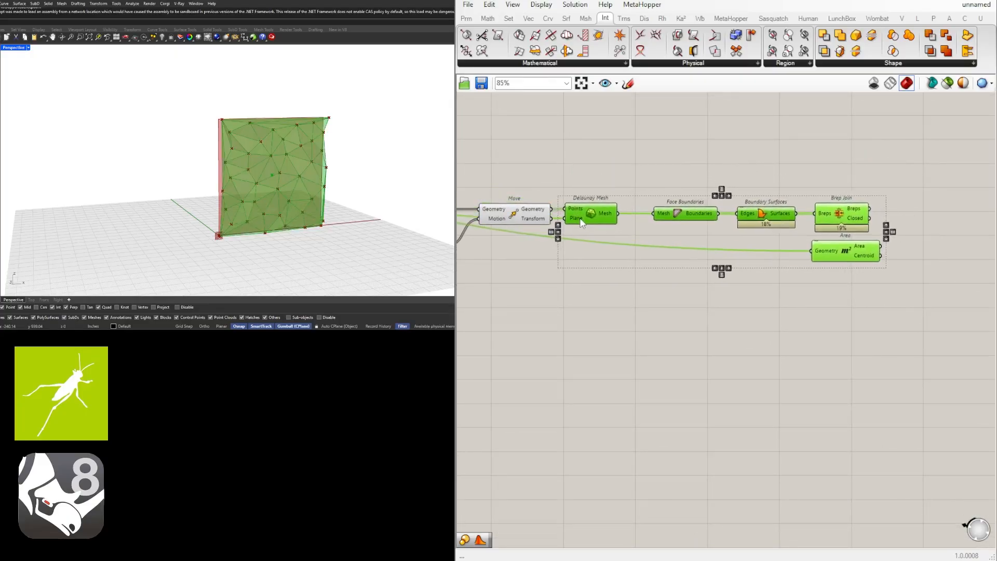
left_click(585, 247)
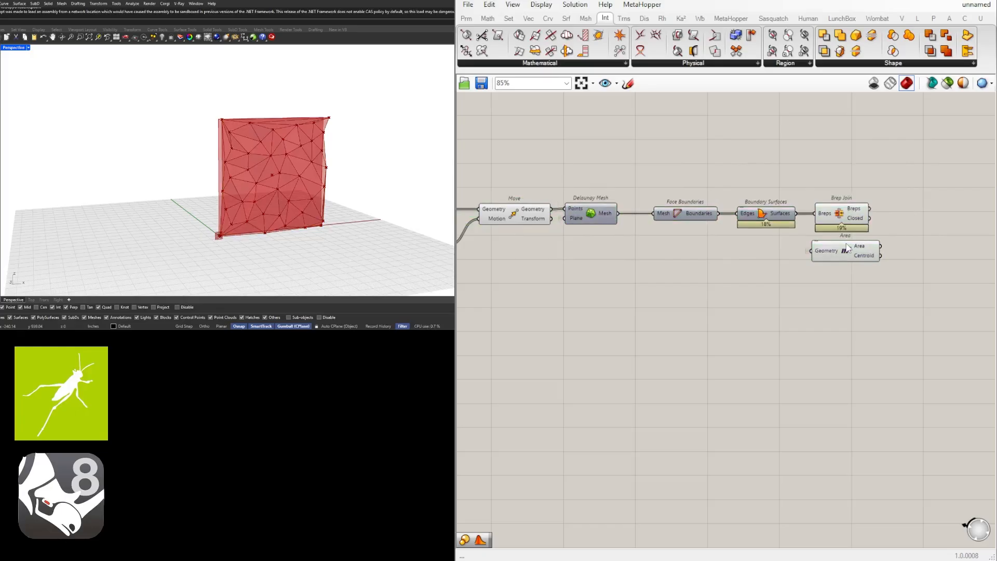
scroll(886, 238, "down", 4)
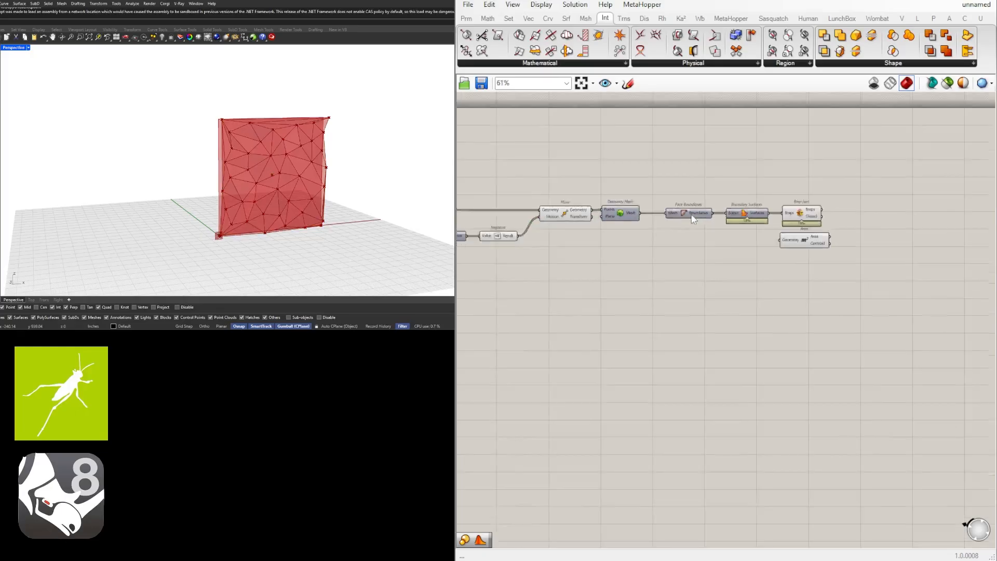
left_click(541, 6)
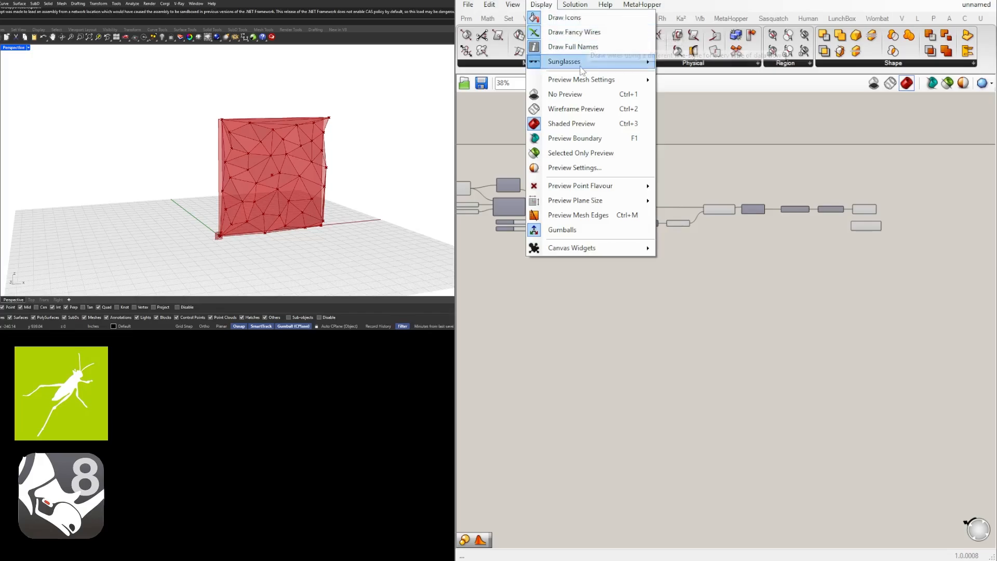
left_click(842, 247)
Add a Contour component beyond Brep Join and Area, and connect Area's Centroid output to its Point input.
scroll(843, 250, "up", 5)
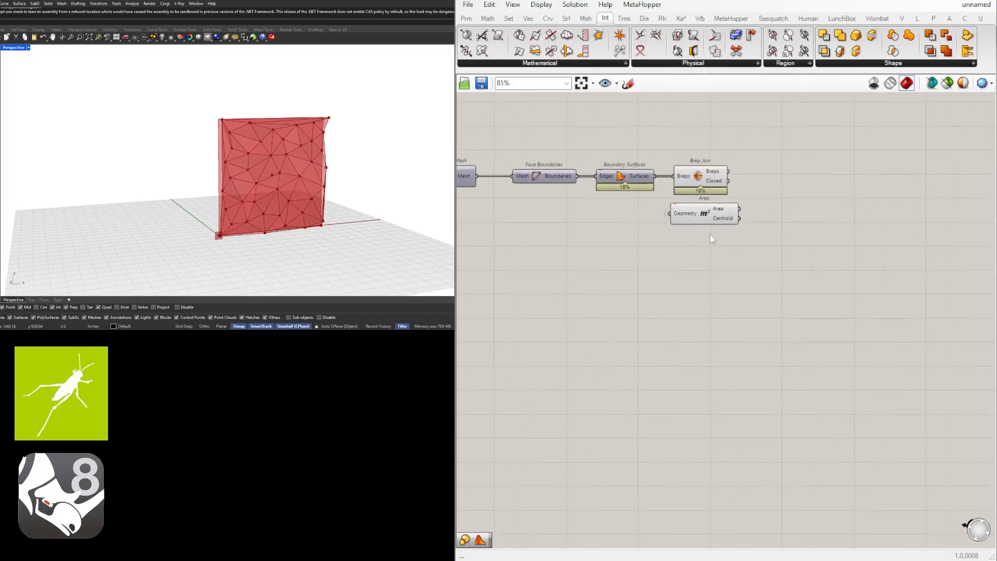
left_click(657, 182)
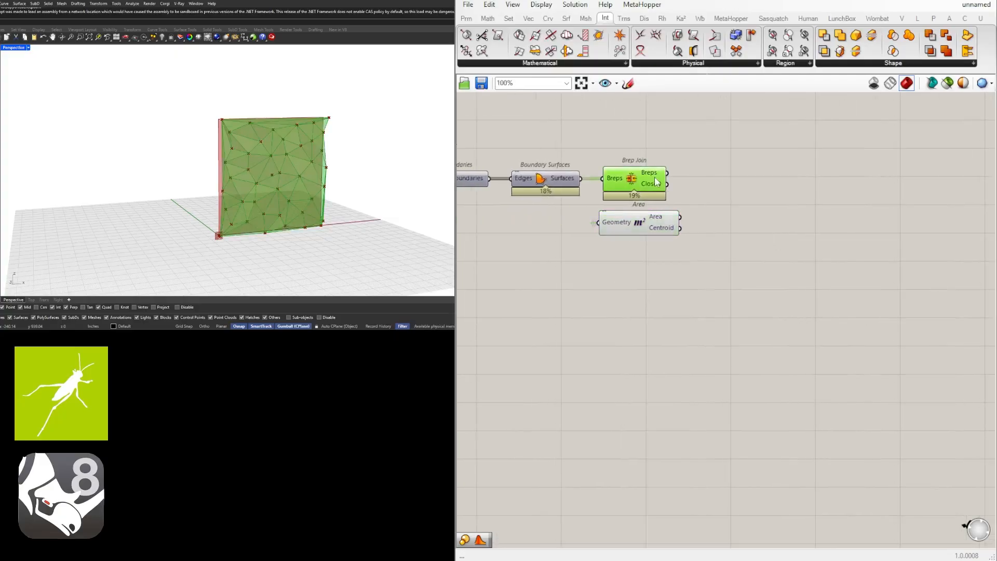
mouse_move(764, 237)
right_mouse_down()
mouse_move(866, 220)
mouse_move(818, 238)
mouse_move(762, 239)
right_mouse_up()
left_click(696, 231)
double_click(762, 239)
type("con")
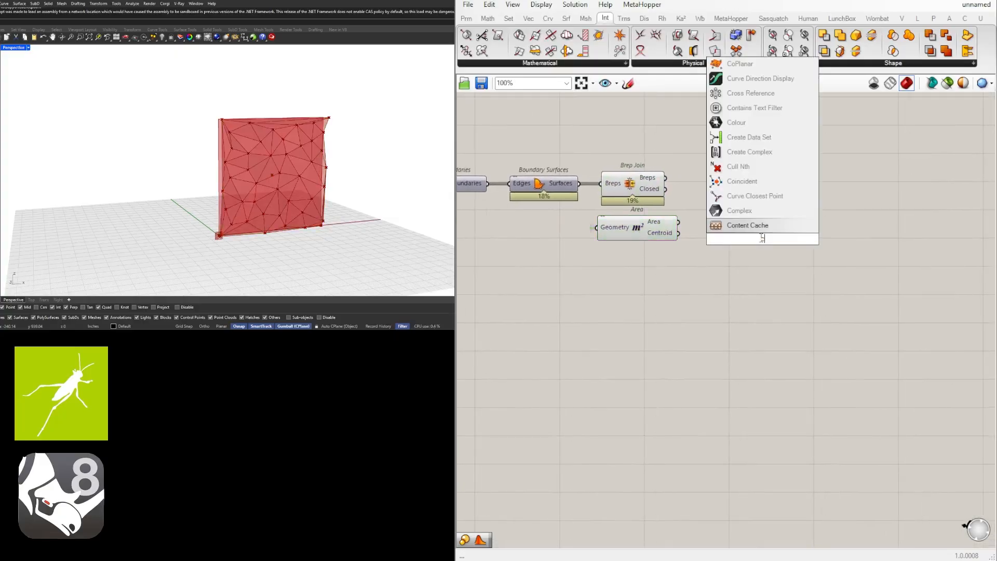
type("tour")
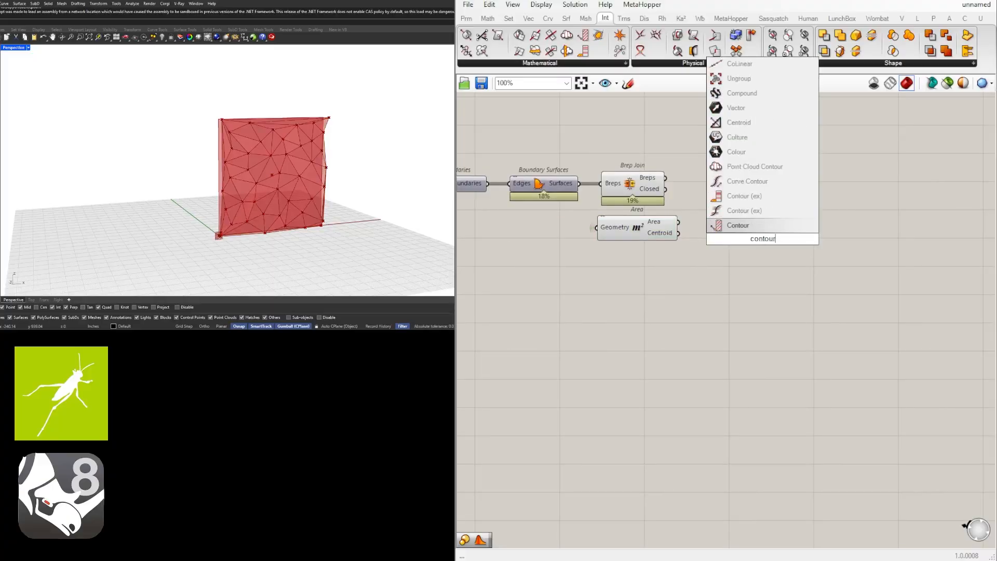
left_click(750, 224)
left_click_drag(761, 236, 836, 221)
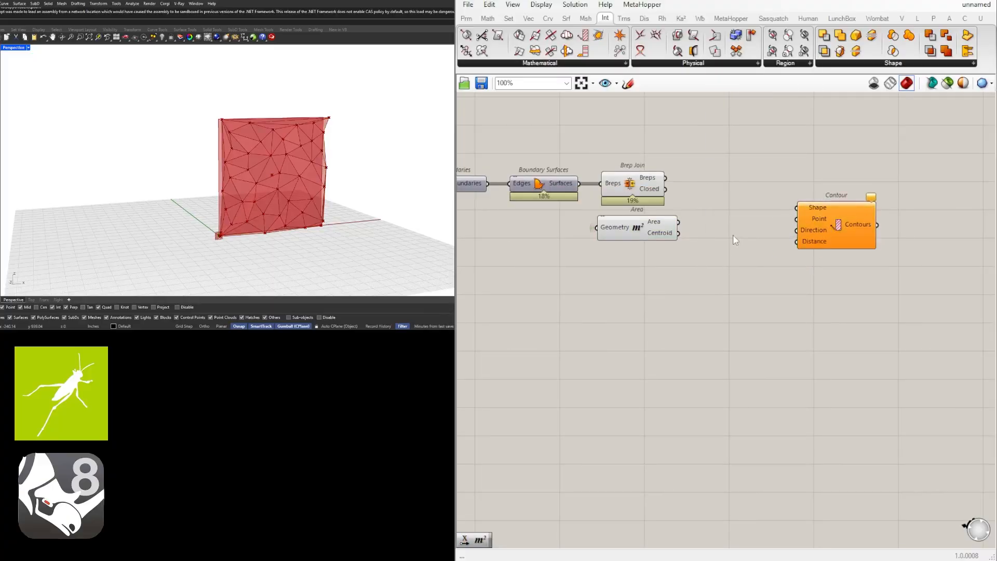
left_click(667, 237)
left_click_drag(680, 234, 793, 222)
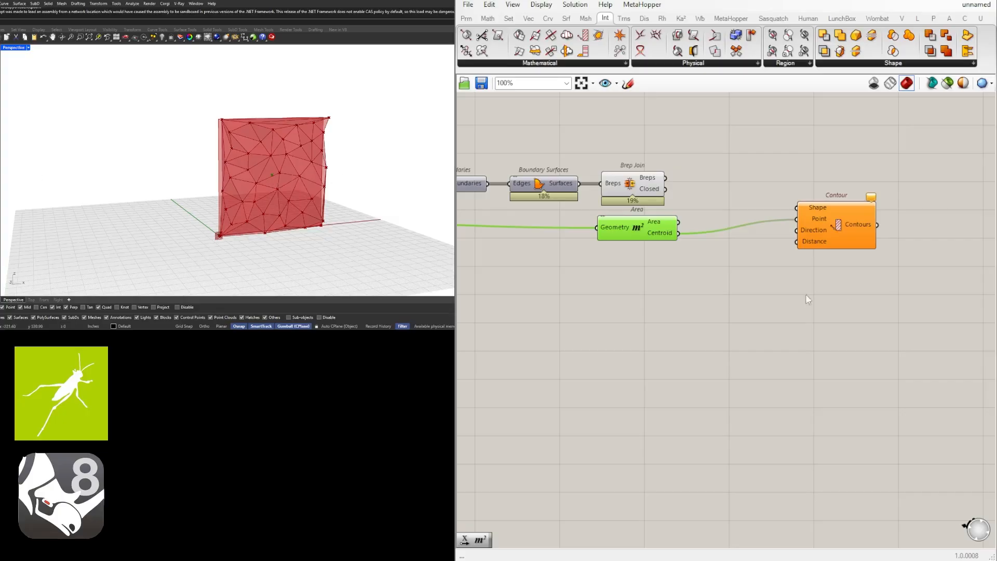
Line the Contour component up with Area's Centroid wire and connect Brep Join's Breps output to its Shape input.
left_click_drag(830, 235, 827, 245)
left_click(719, 198)
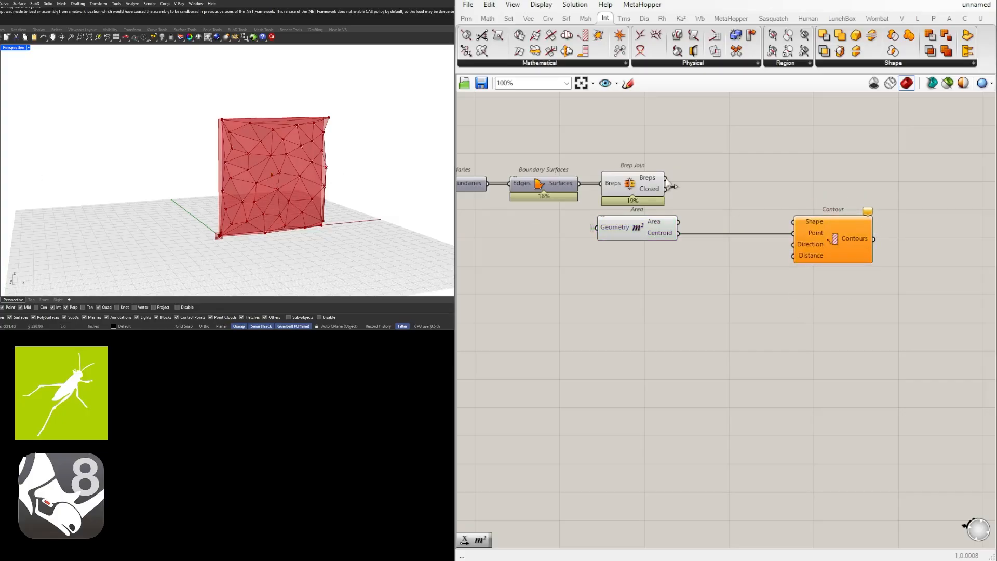
left_click_drag(670, 185, 811, 248)
left_click(756, 310)
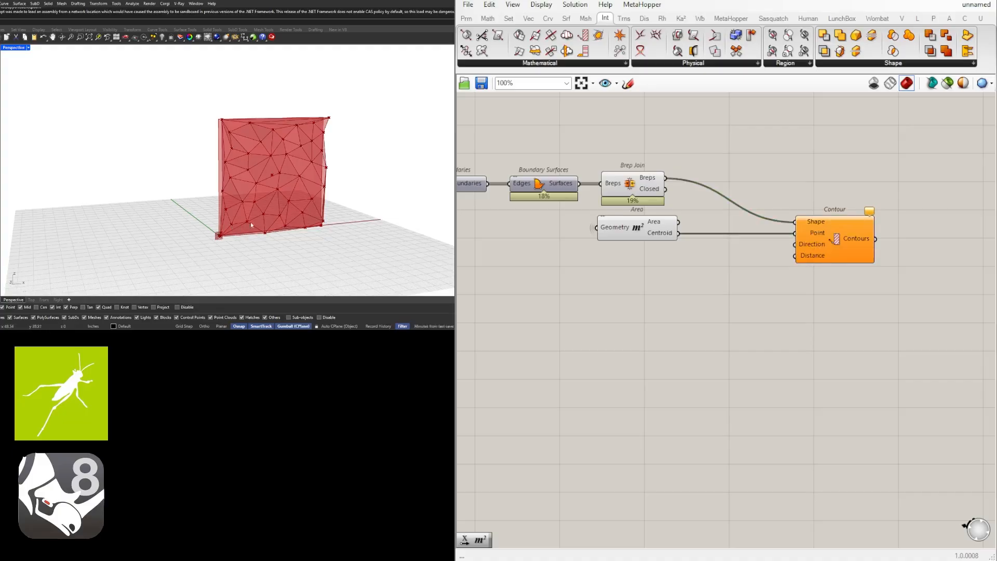
Add a Unit X component, connect its Unit vector output to Contour's Direction input, and place it directly below Area.
double_click(705, 288)
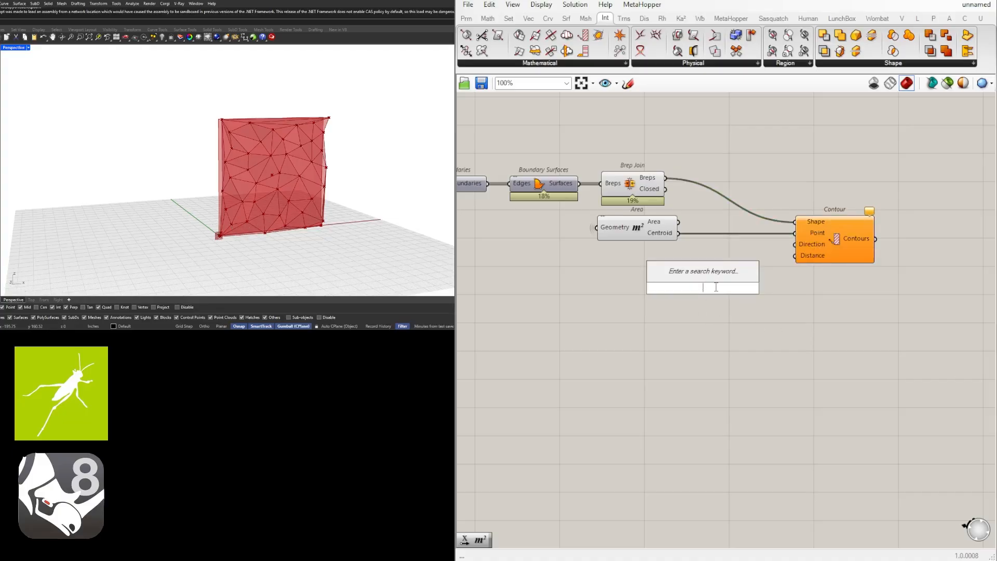
type("x")
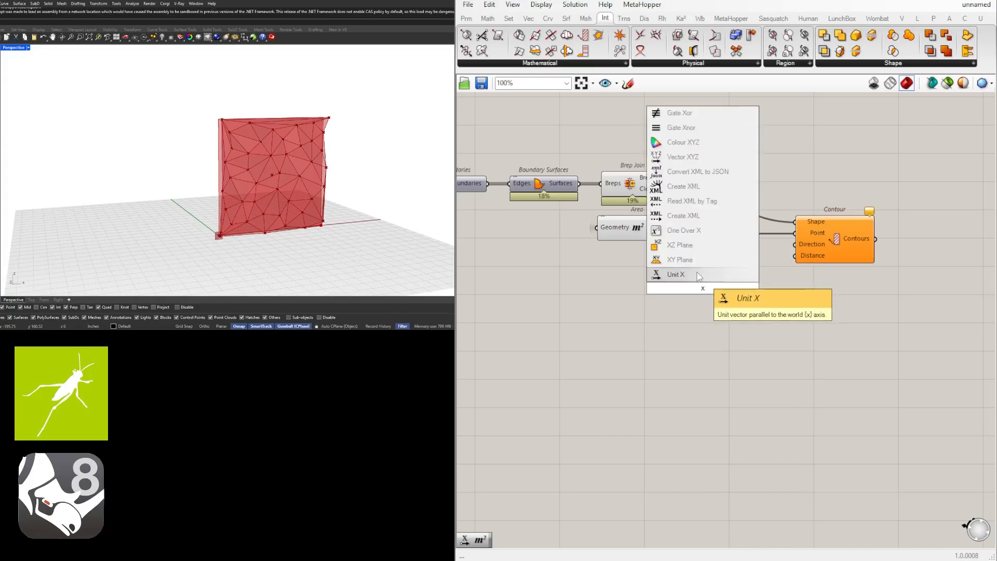
left_click(698, 272)
left_click_drag(720, 294, 790, 252)
left_click(679, 299)
Add a number slider ranging from 0.500 to 12.000 below Unit X, set it to 5.867, and connect it to Contour's Distance input.
double_click(649, 295)
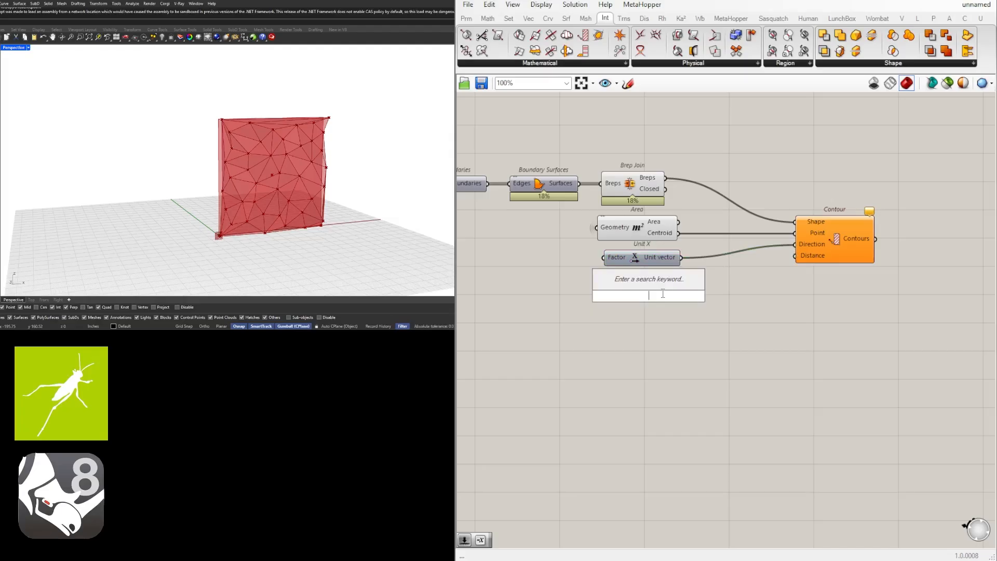
type(".5<3<12.000")
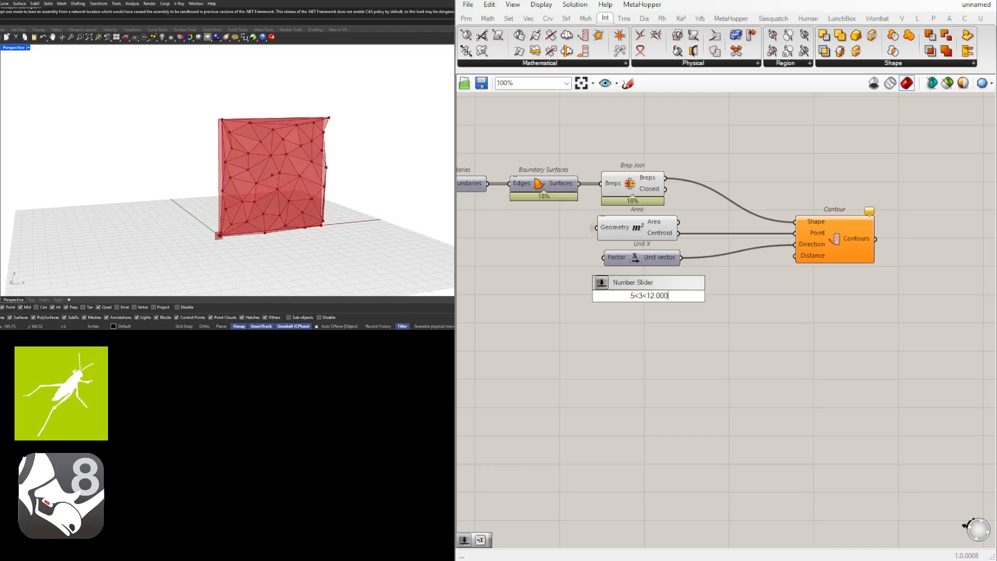
key("Return")
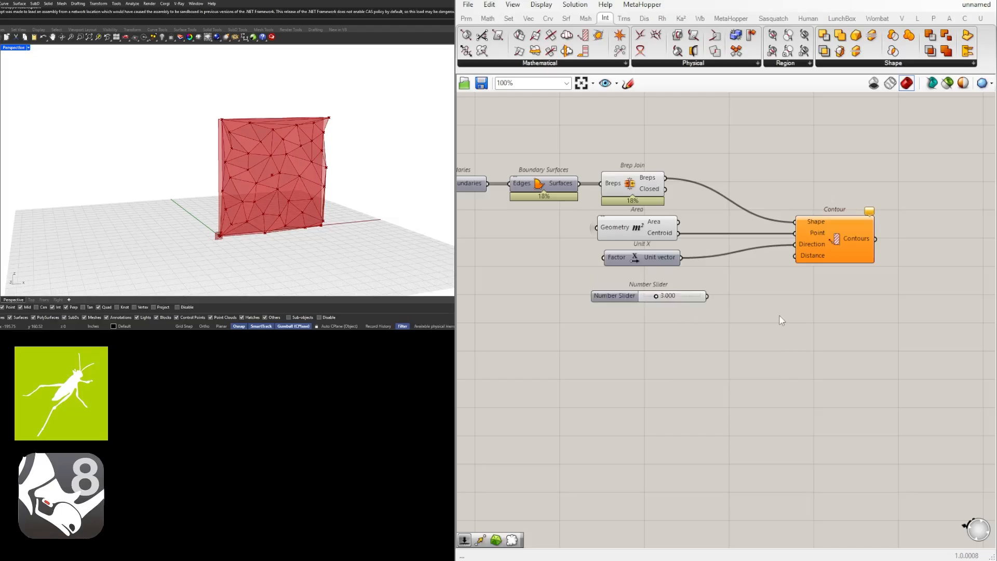
scroll(623, 289, "up", 3)
left_click_drag(572, 323, 563, 309)
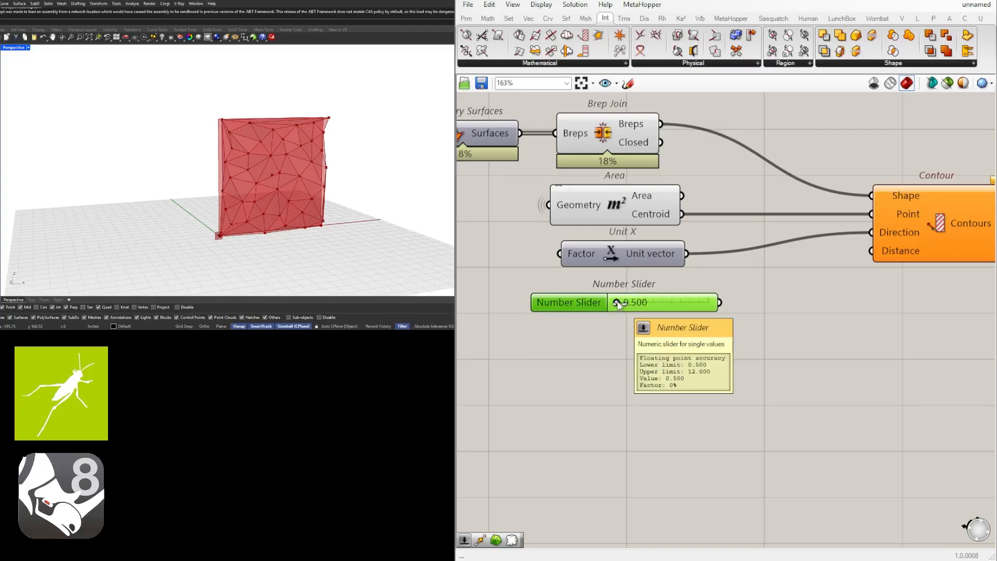
left_click_drag(617, 303, 630, 303)
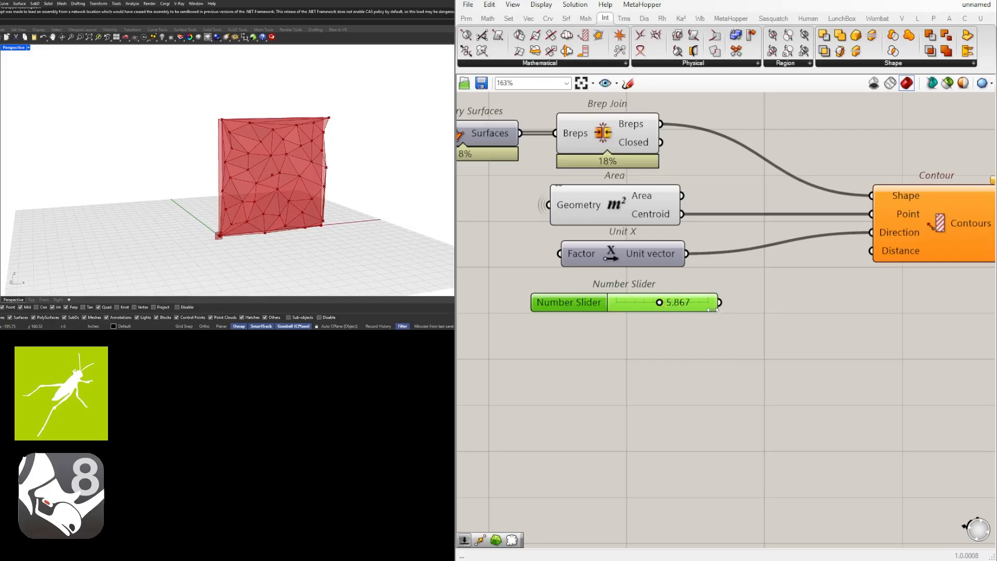
left_click_drag(747, 300, 869, 253)
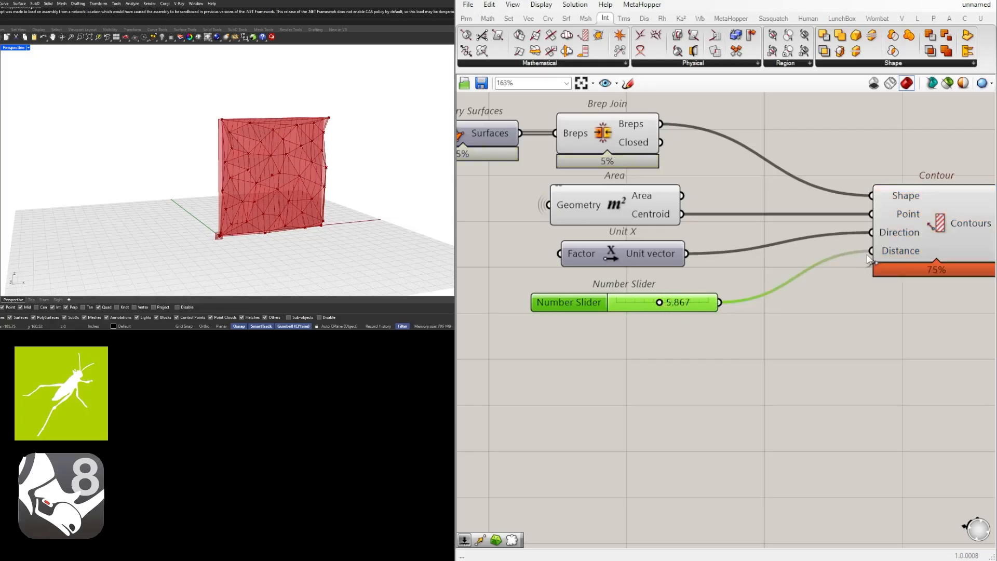
Set the contour distance slider to 2.844.
scroll(686, 300, "up", 4)
left_click_drag(634, 303, 588, 315)
right_click_drag(76, 195, 161, 198)
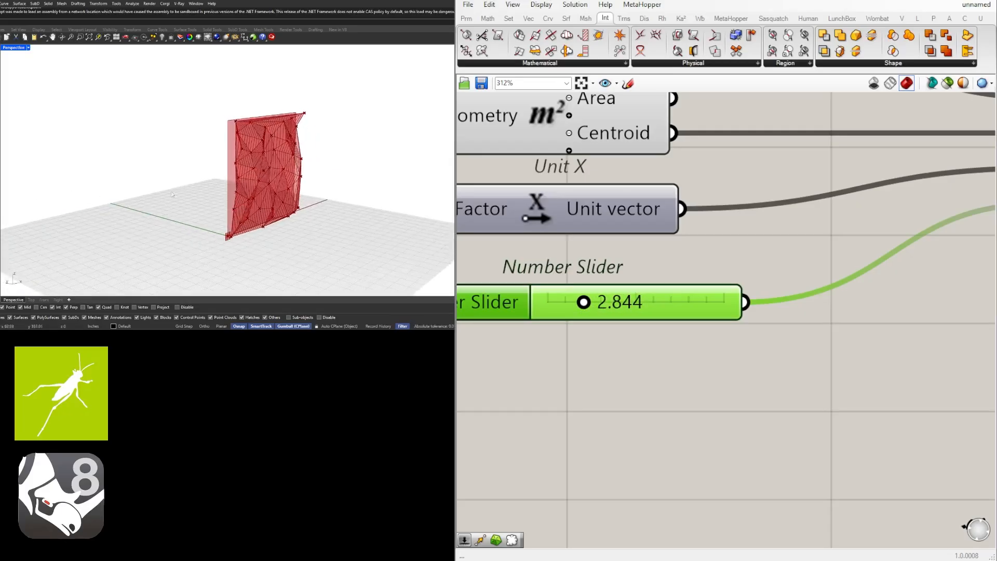
Turn off the preview of the Brep Join component so that the contour curves can be inspected in the viewport.
scroll(789, 251, "down", 4)
scroll(766, 406, "down", 3)
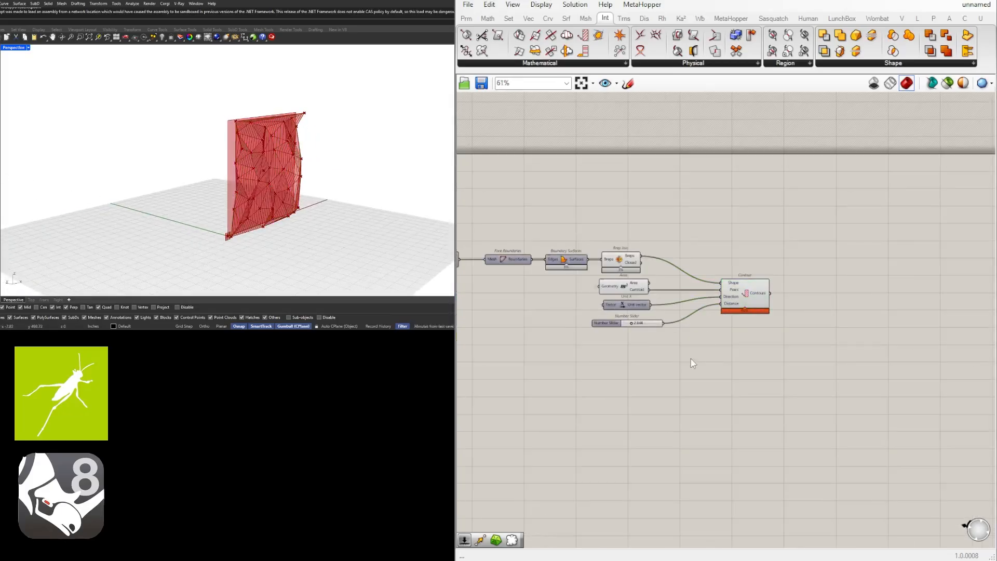
left_click(626, 262)
middle_click(605, 247)
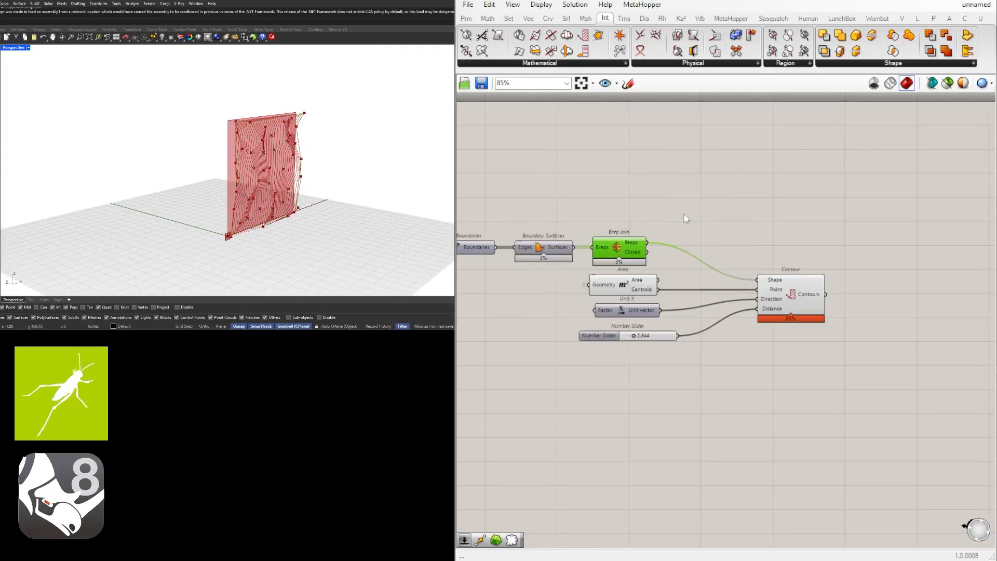
scroll(313, 155, "up", 4)
right_click_drag(313, 155, 239, 171)
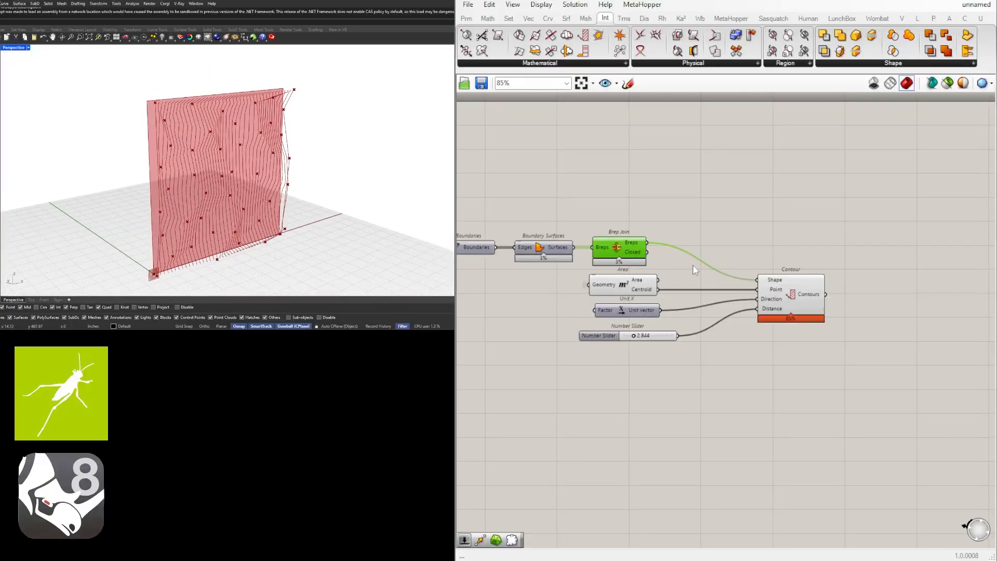
Turn off the previews of the Area component and the Move component.
right_click_drag(693, 265, 854, 259)
middle_click(780, 285)
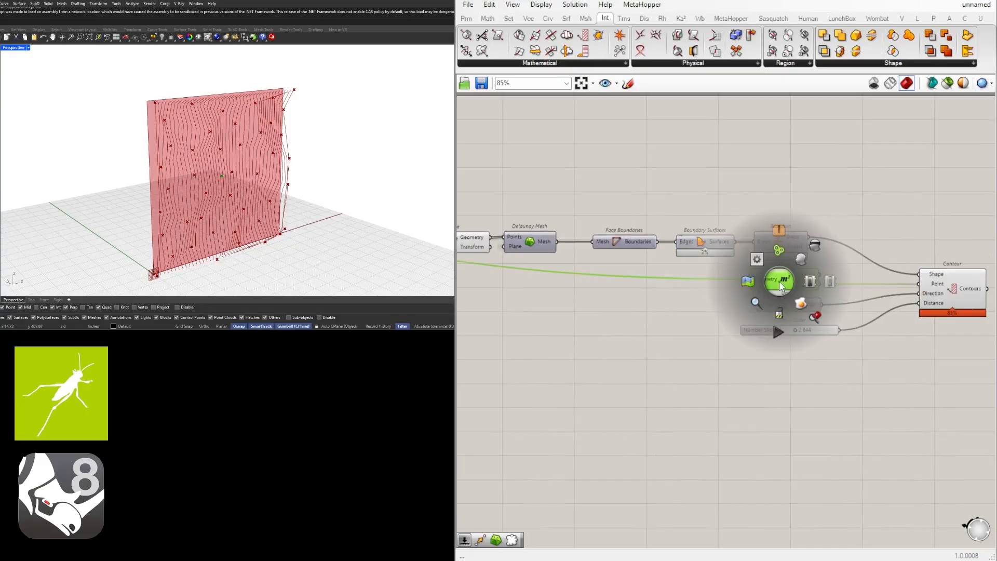
left_click(814, 247)
right_click_drag(608, 261, 863, 258)
left_click_drag(720, 296, 661, 214)
middle_click(681, 209)
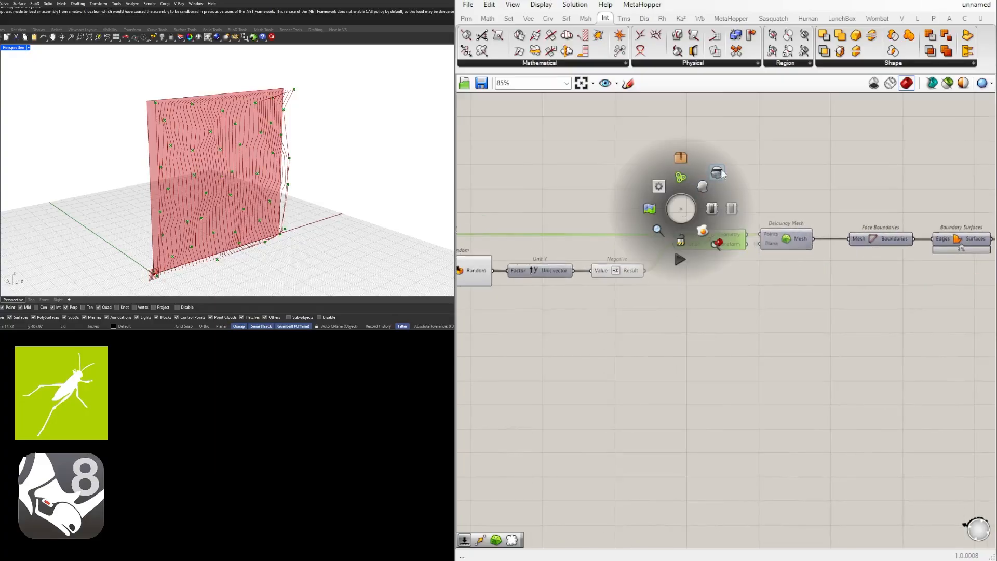
left_click(722, 170)
scroll(805, 220, "down", 1)
right_click_drag(207, 174, 246, 156)
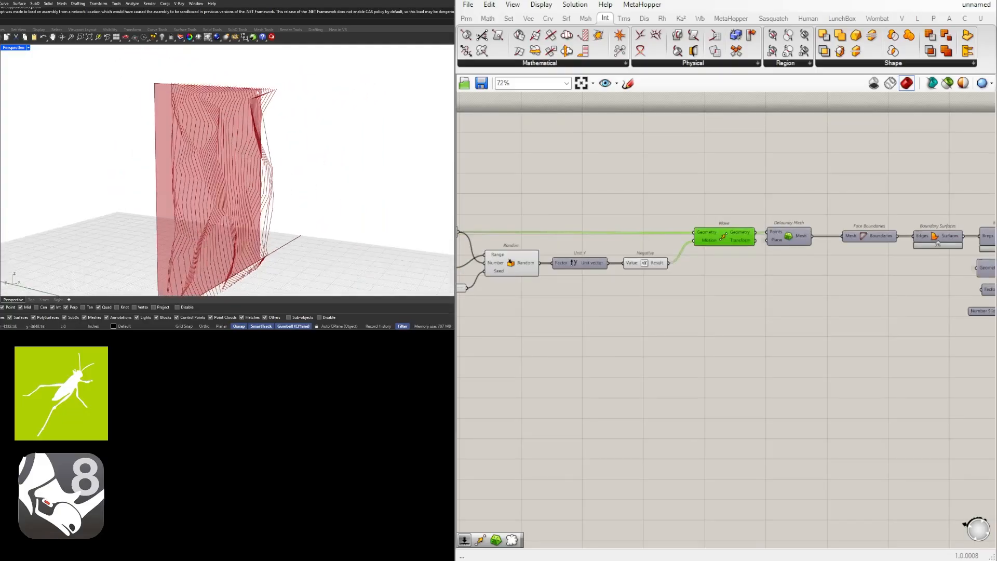
Add a Project Curve component above Deconstruct Brep and connect XZ Plane's Plane output to its Direction input.
scroll(893, 307, "down", 1)
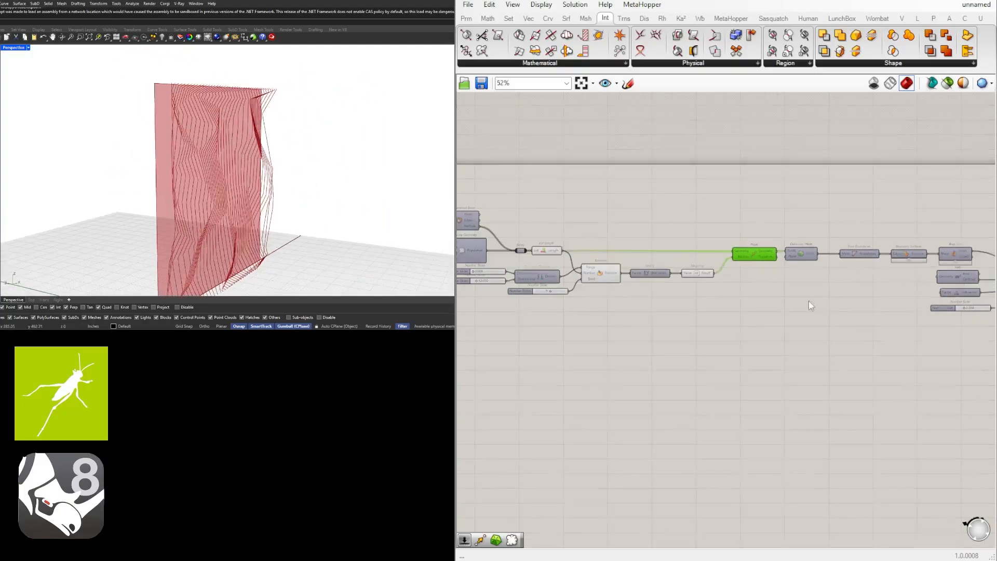
scroll(768, 304, "up", 3)
left_click(779, 236)
right_click_drag(779, 237, 599, 237)
double_click(741, 178)
type("project")
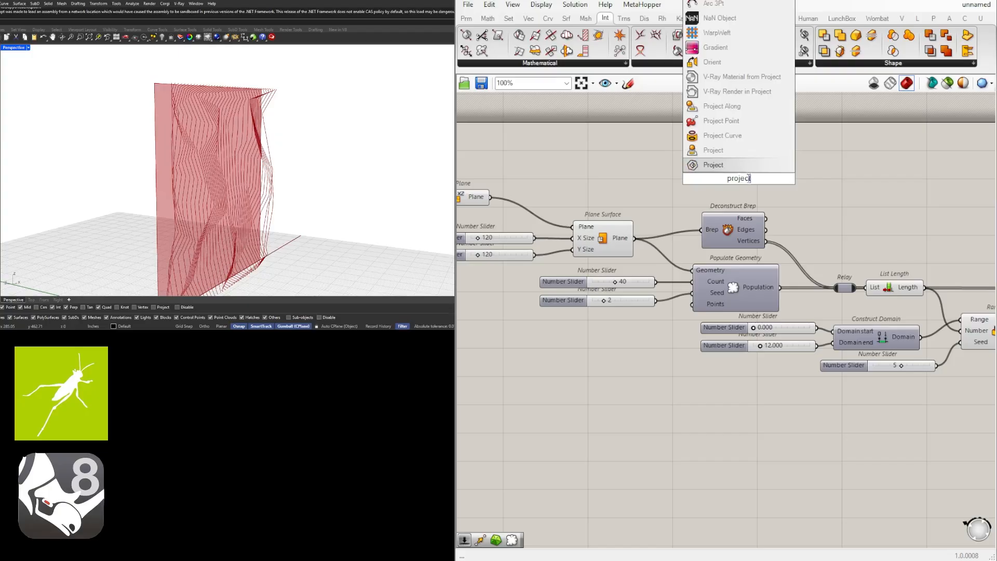
left_click(726, 135)
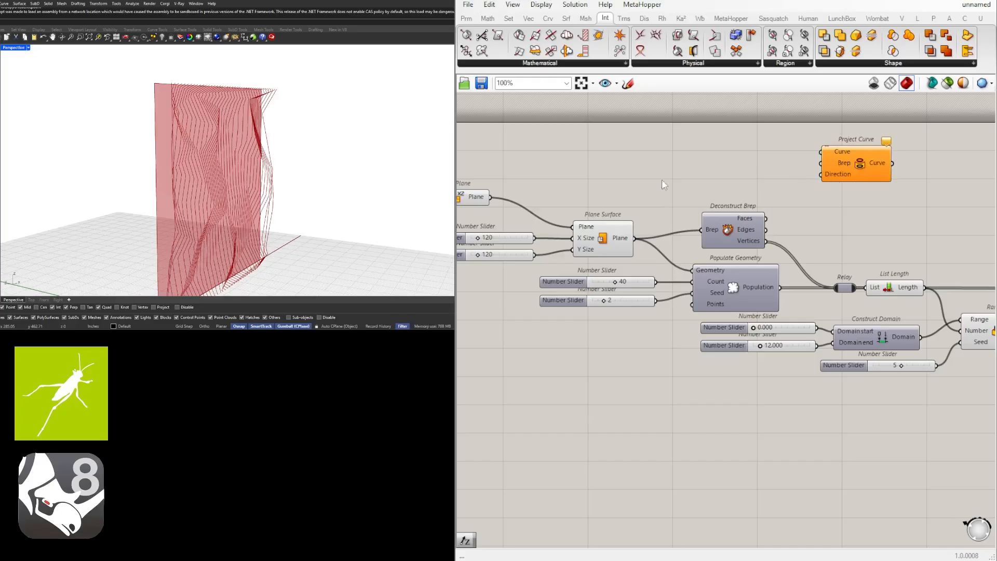
left_click(517, 187)
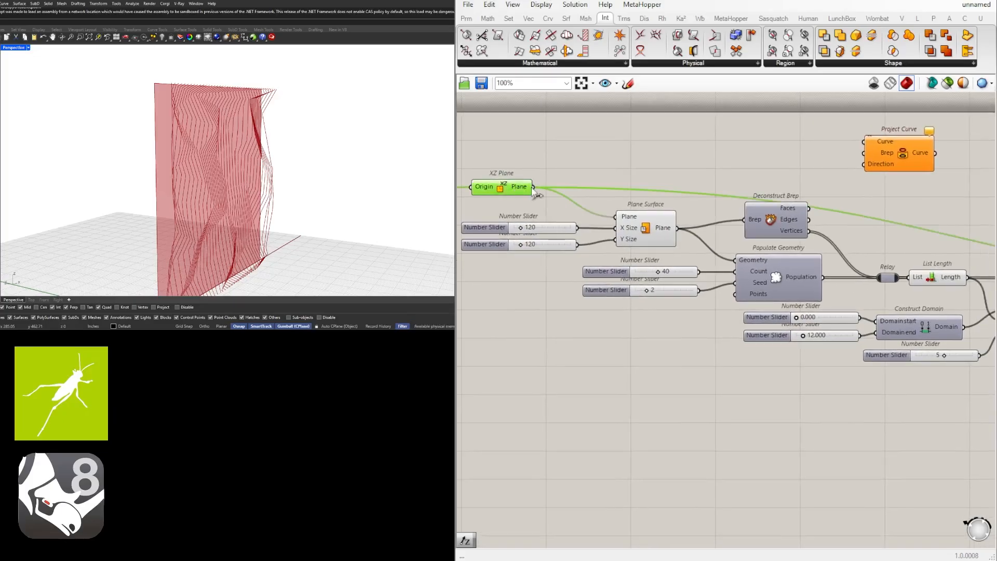
left_click_drag(533, 188, 864, 165)
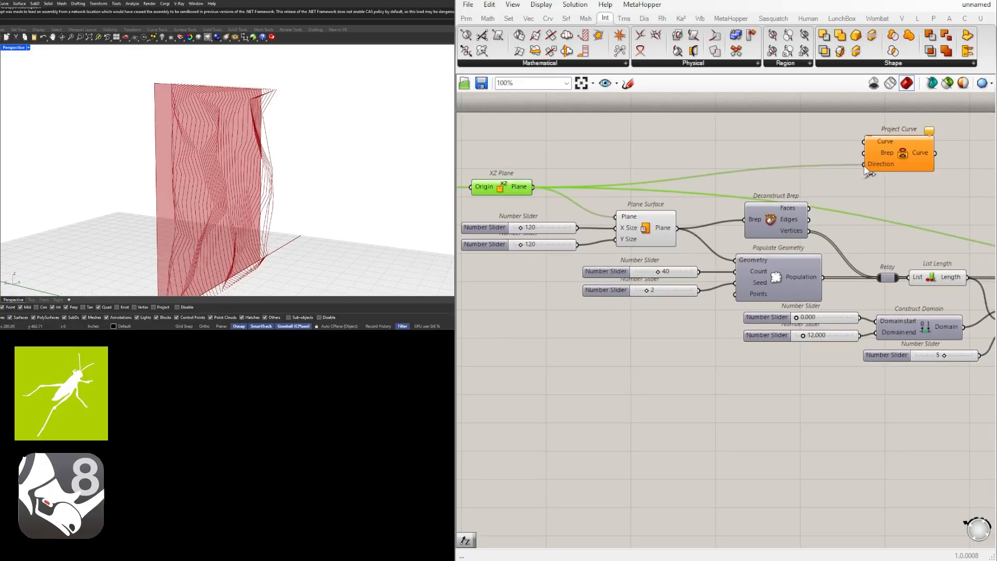
Set the wire display of Project Curve's Direction input to Hidden.
left_click_drag(880, 164, 891, 184)
right_click(893, 186)
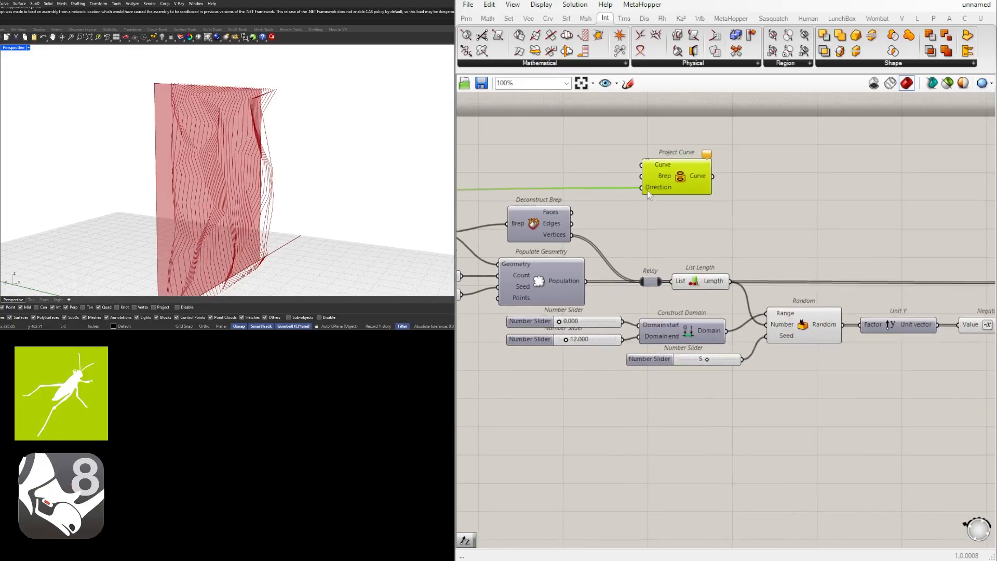
left_click(686, 204)
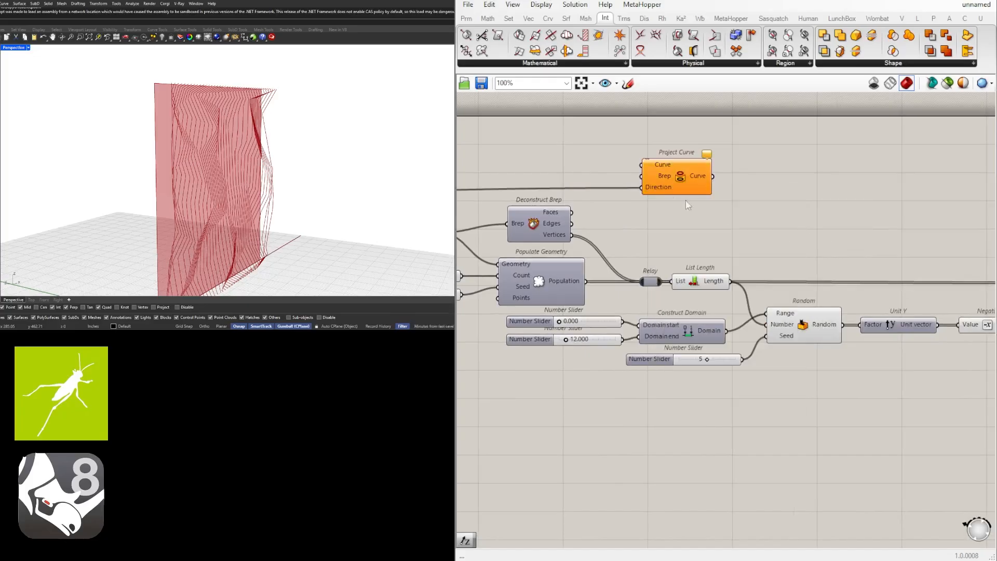
right_click(656, 184)
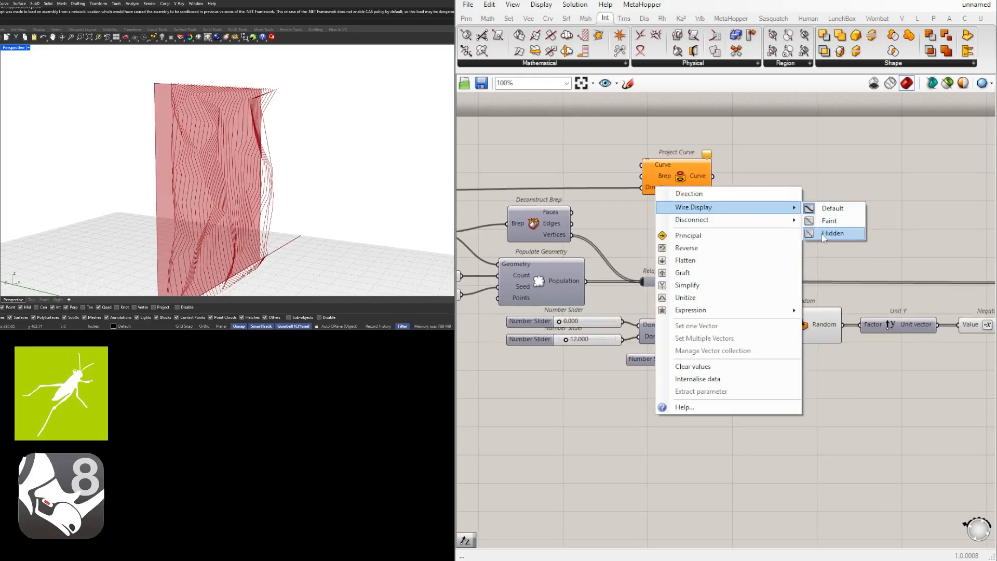
left_click(826, 233)
left_click(687, 178)
scroll(683, 176, "down", 3)
right_click_drag(702, 180, 551, 186)
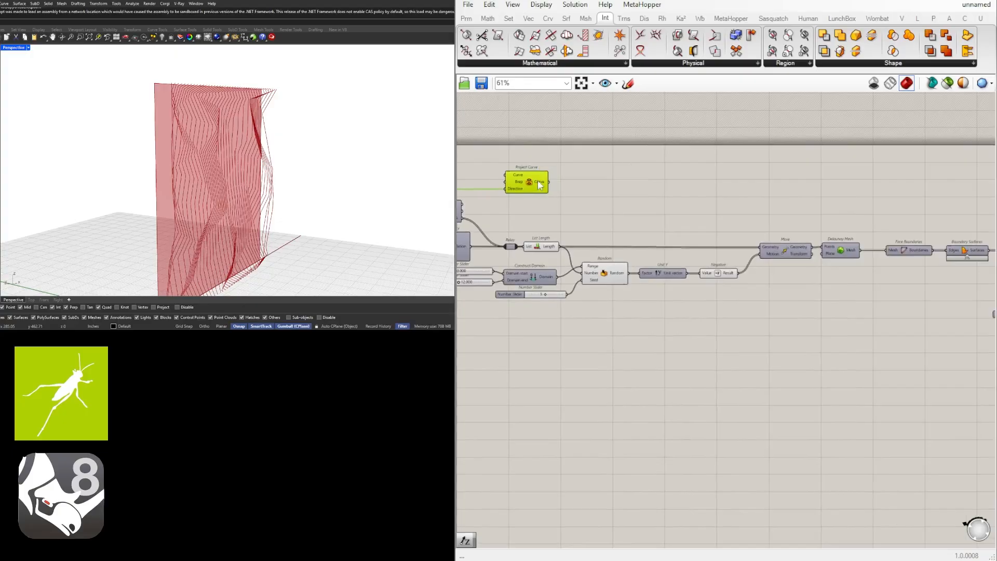
left_click_drag(539, 184, 752, 207)
scroll(759, 238, "up", 4)
scroll(752, 207, "down", 5)
left_click_drag(752, 207, 656, 191)
right_click_drag(604, 179, 781, 217)
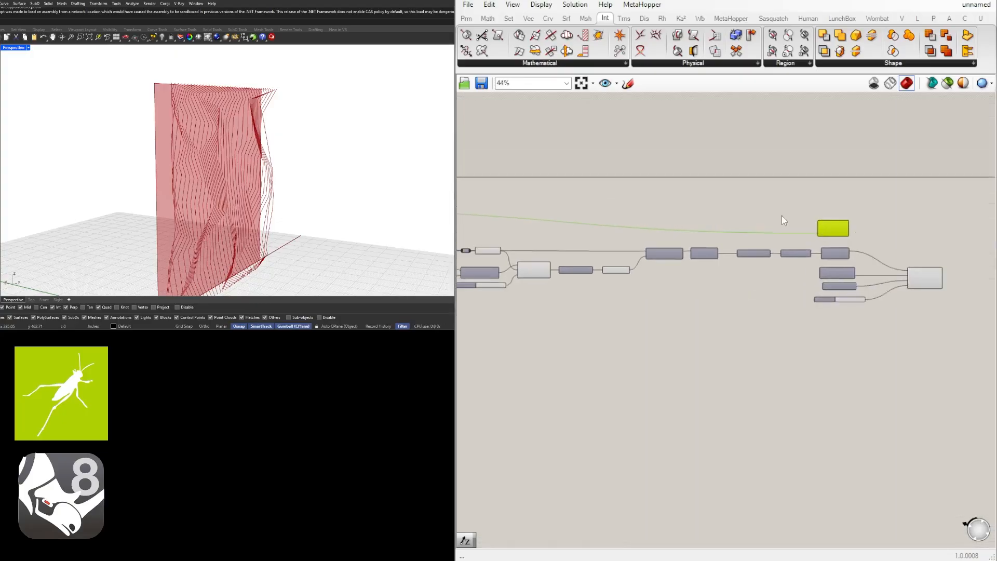
scroll(783, 220, "down", 3)
left_click_drag(581, 218, 576, 214)
Connect Plane Surface's Plane output to Project Curve's Brep input and set that input's wire display to Hidden.
scroll(510, 210, "up", 5)
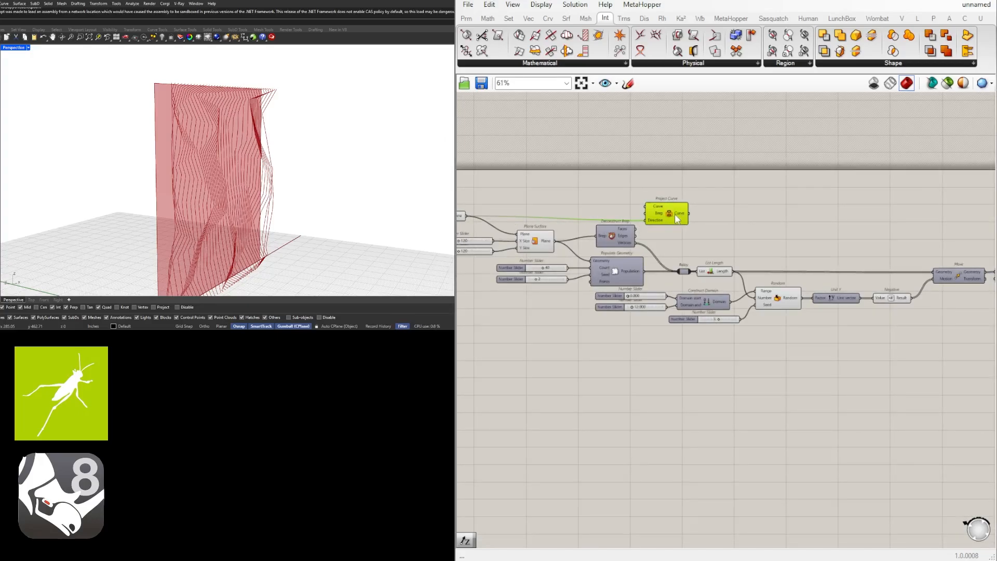
left_click_drag(670, 214, 636, 207)
scroll(537, 228, "up", 3)
left_click_drag(559, 245, 601, 231)
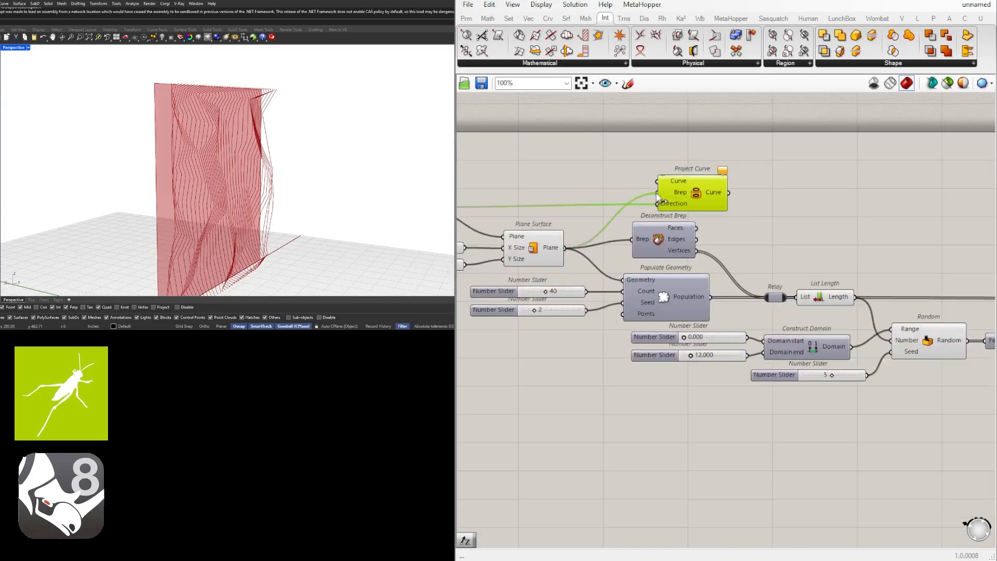
right_click(676, 195)
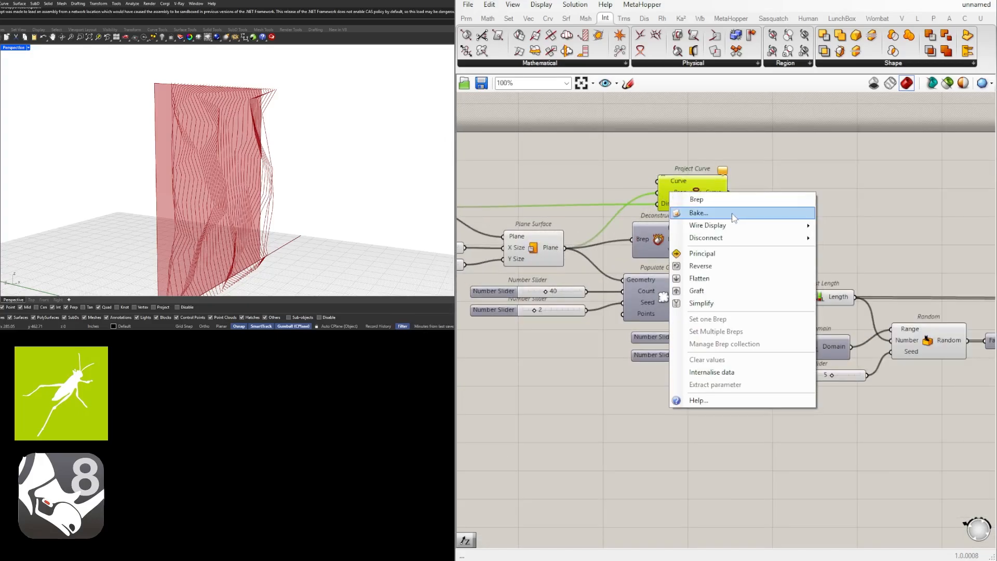
mouse_move(727, 222)
left_click(843, 250)
Move Project Curve to the end of the definition, just below and beyond Contour, and connect Contour's Contours output to its Curve input.
scroll(703, 190, "down", 9)
left_click_drag(703, 190, 803, 299)
scroll(820, 224, "up", 9)
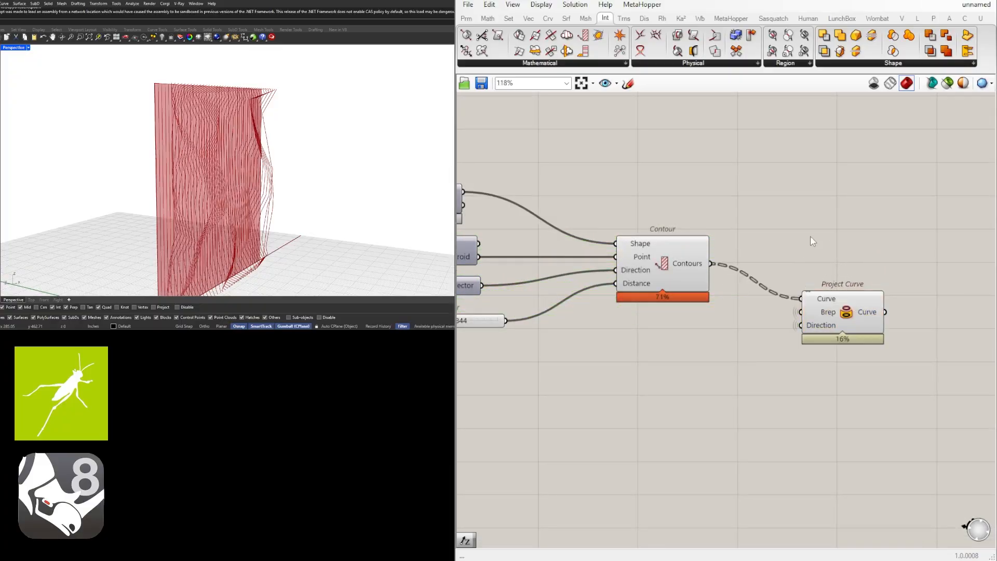
left_click(829, 305)
mouse_move(278, 143)
right_mouse_down()
mouse_move(208, 169)
mouse_move(270, 127)
mouse_move(309, 135)
mouse_move(273, 140)
right_mouse_up()
left_click(880, 255)
scroll(880, 255, "down", 1)
left_click_drag(862, 301, 845, 322)
left_click(820, 276)
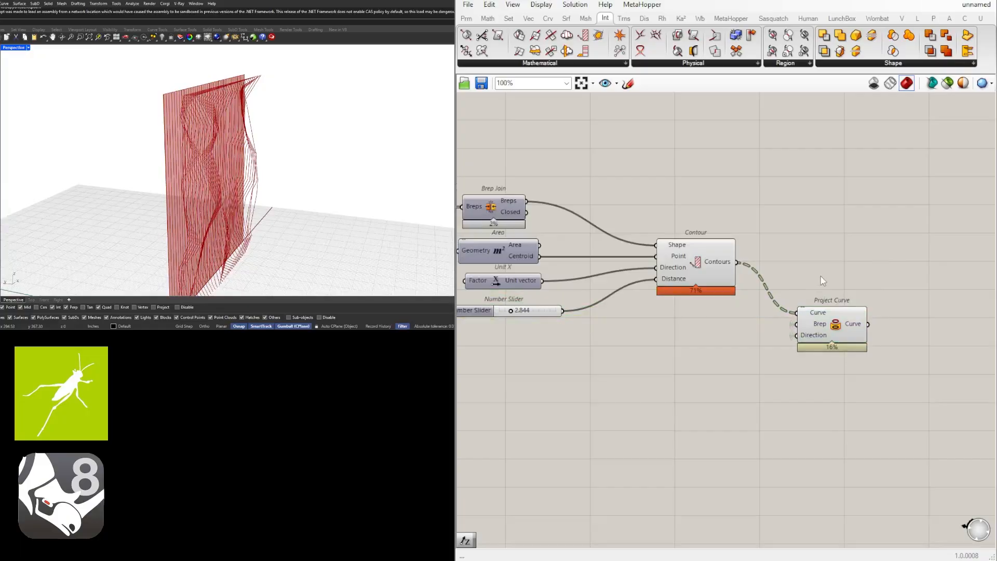
Highlight the contour curves and then the curves projected onto the base surface to compare them in the viewport.
left_click(733, 263)
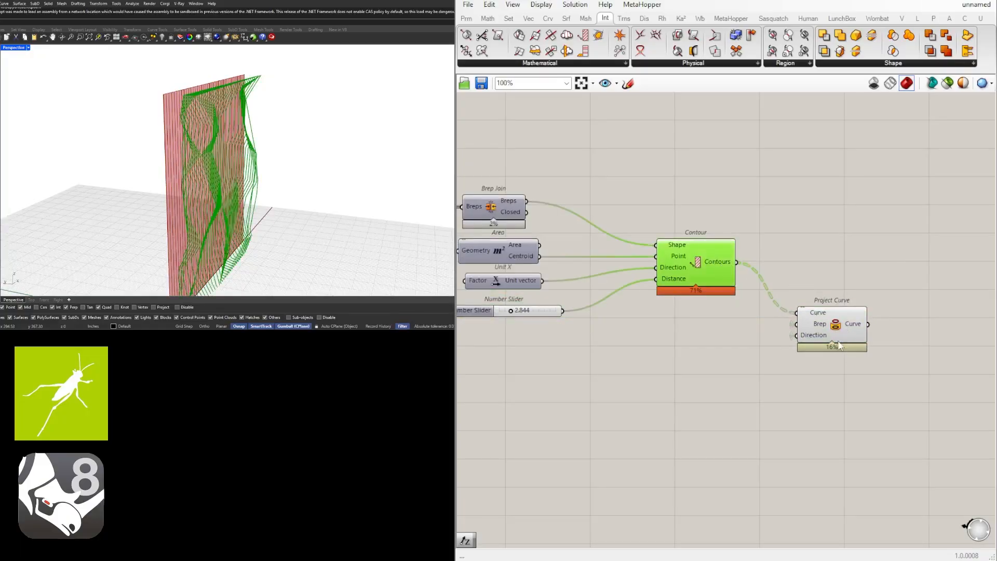
left_click(833, 333)
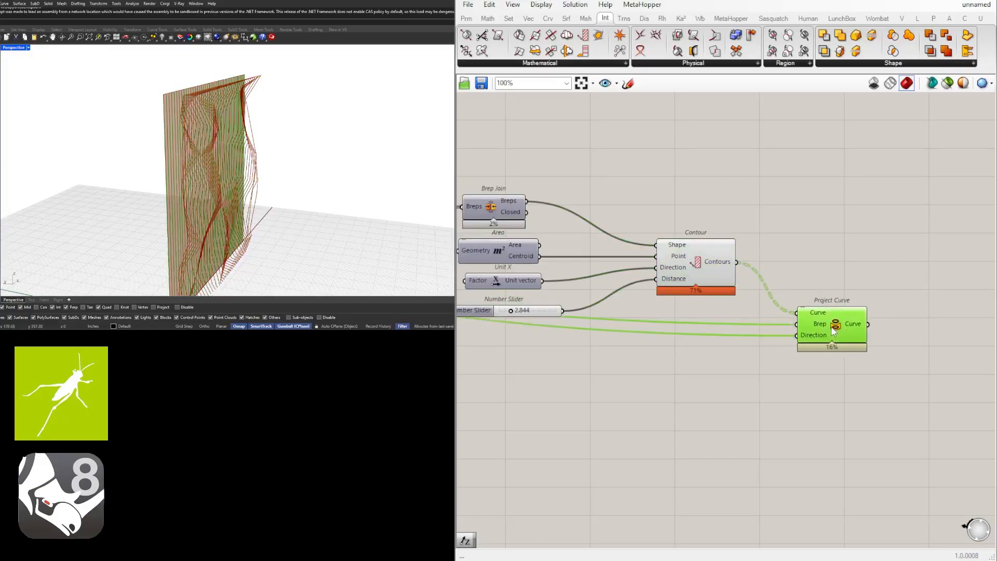
right_click_drag(816, 231, 758, 214)
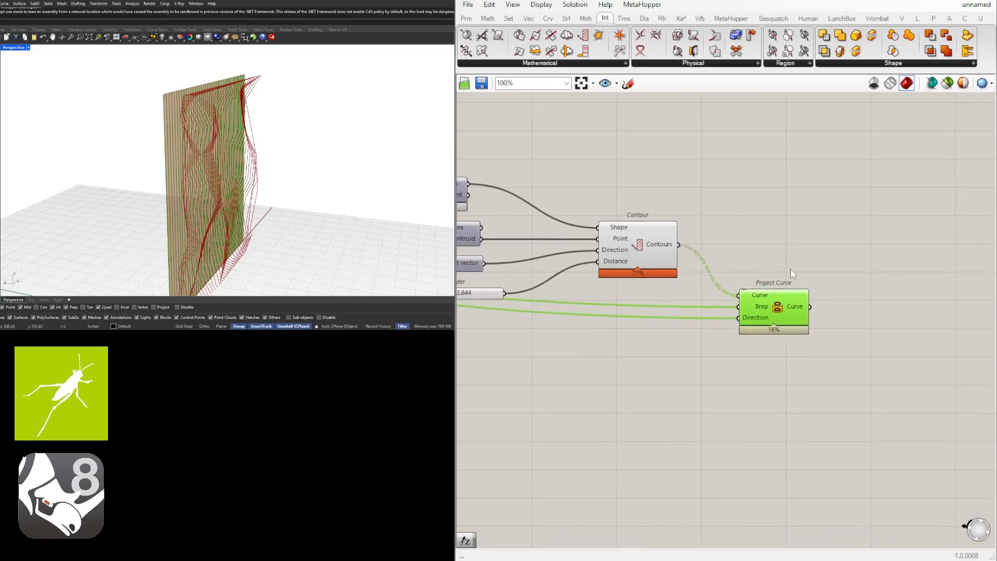
Add two End Points components, one fed by Contour's Contours output and one by Project Curve's Curve output.
left_click(801, 281)
double_click(823, 240)
type("end")
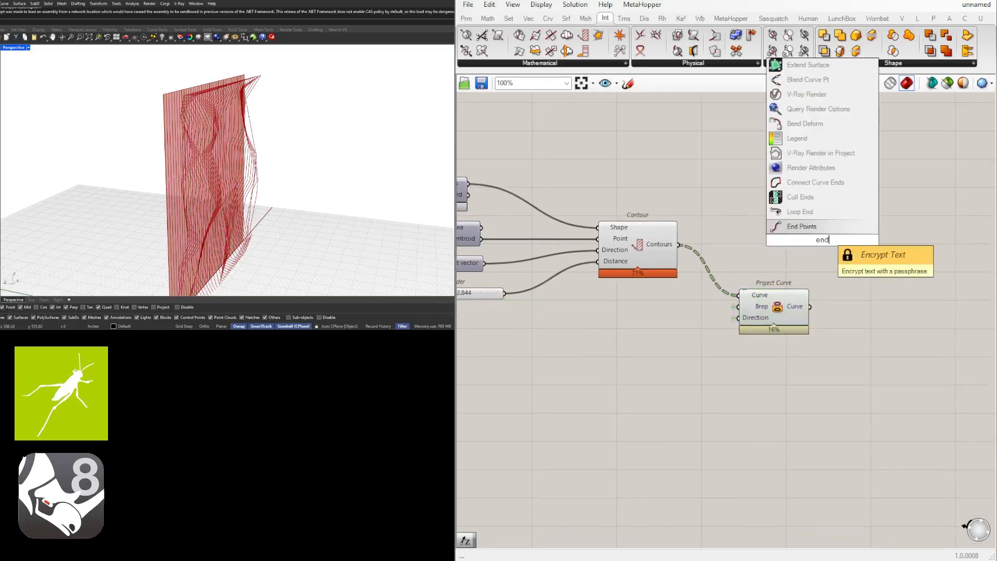
key("Return")
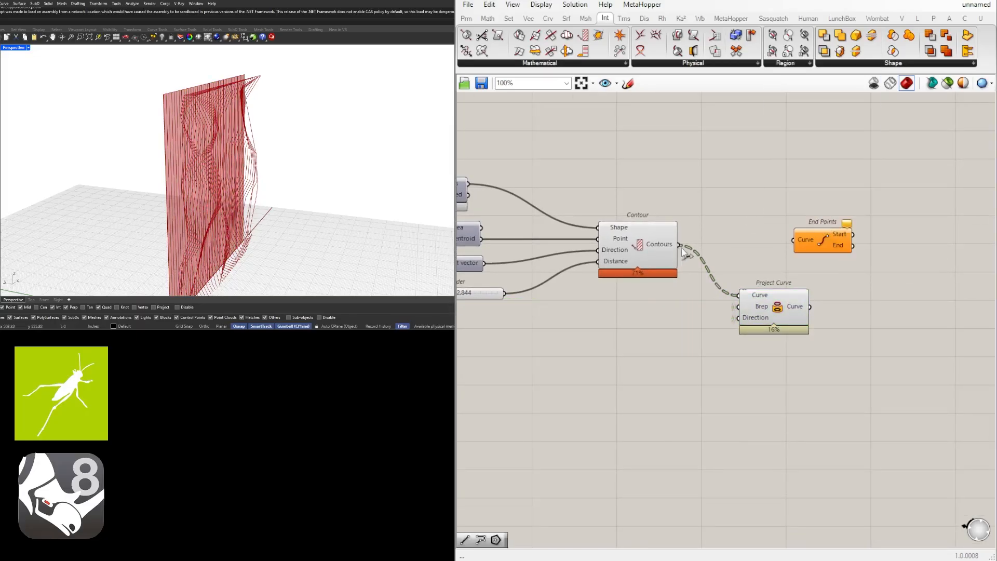
left_click_drag(680, 245, 821, 307)
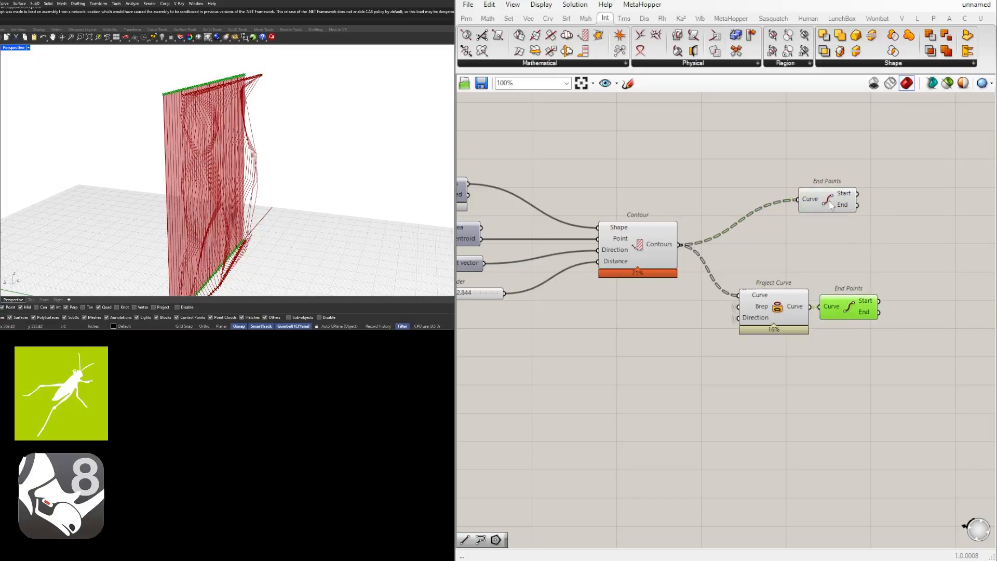
left_click_drag(829, 205, 846, 253)
Add two Line components, one joining the Start outputs of both End Points and the other joining their End outputs.
right_click_drag(882, 273, 781, 265)
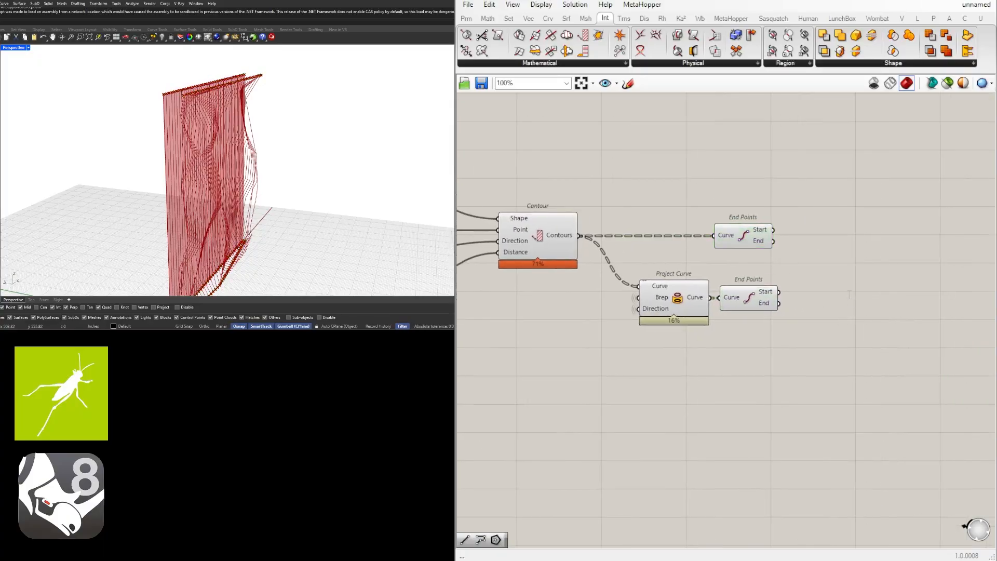
double_click(849, 280)
type("line")
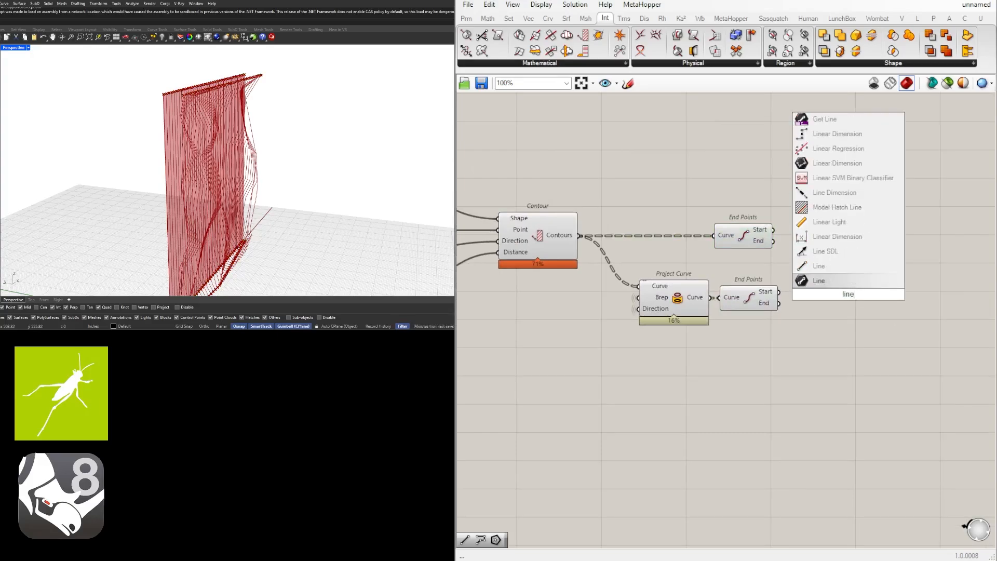
left_click(819, 281)
left_click_drag(834, 300, 868, 279)
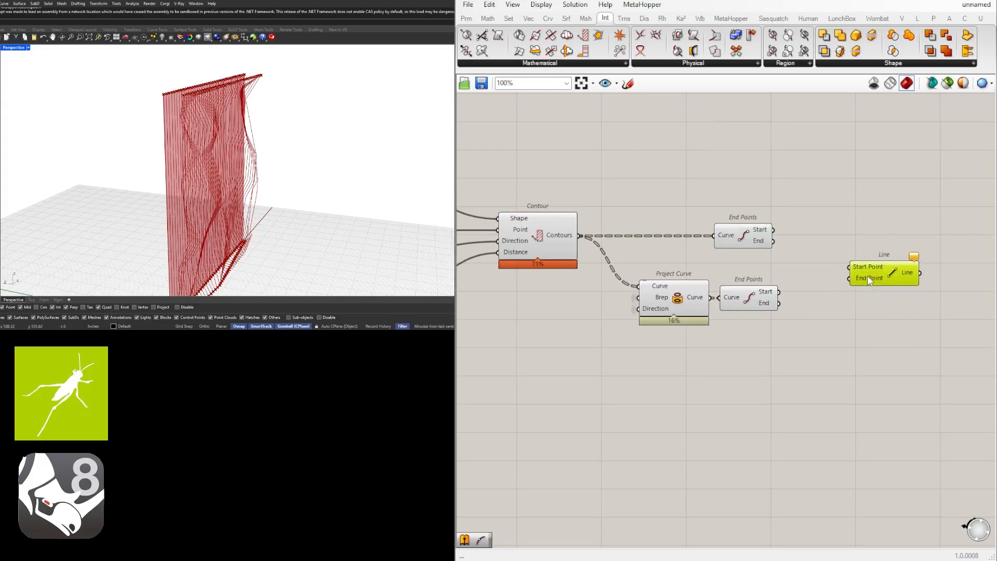
left_click(746, 239)
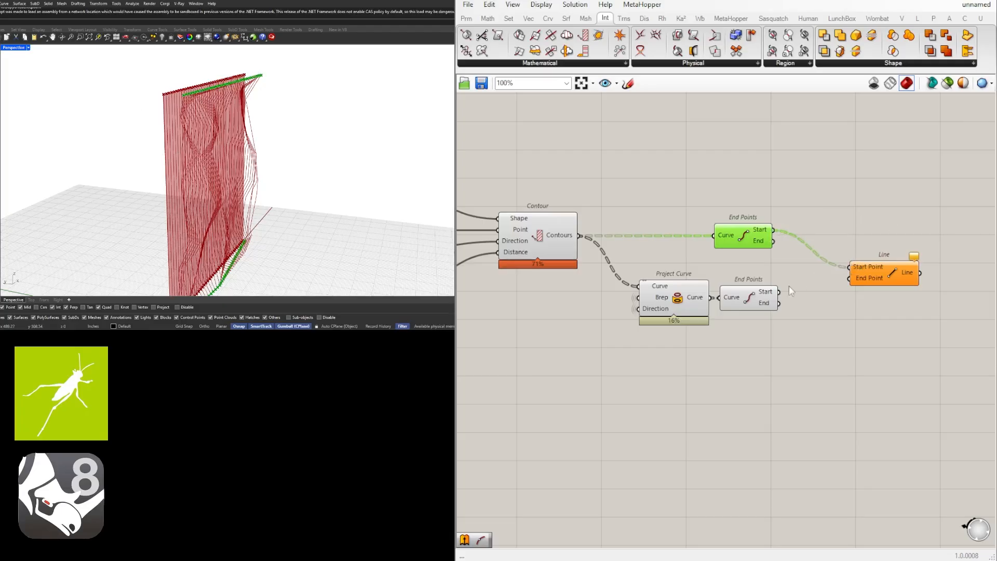
left_click_drag(788, 295, 856, 310)
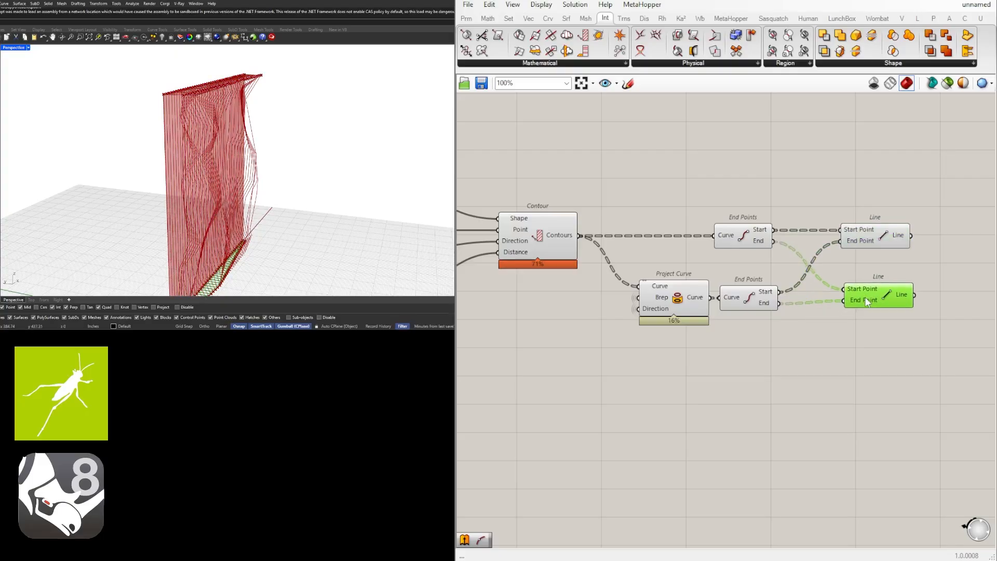
Highlight both Line components and examine the connecting lines between contours and projections in the viewport.
left_click(873, 242)
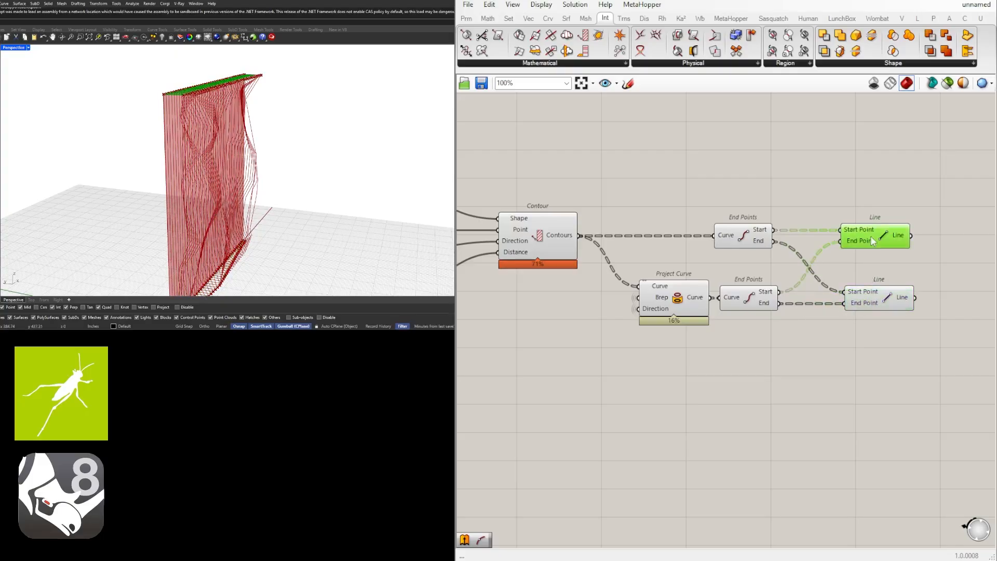
left_click(886, 307, "shift")
right_click_drag(144, 174, 123, 173)
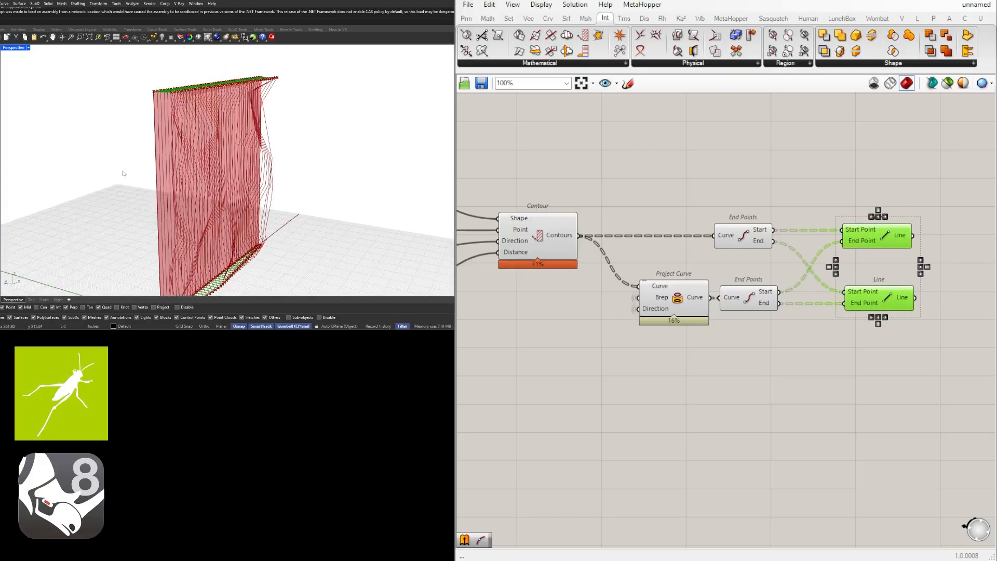
Move the Project Curve, End Points and Line components together closer to Contour.
scroll(804, 297, "down", 2)
left_click(831, 335)
scroll(842, 332, "up", 1)
left_click_drag(912, 338, 697, 219)
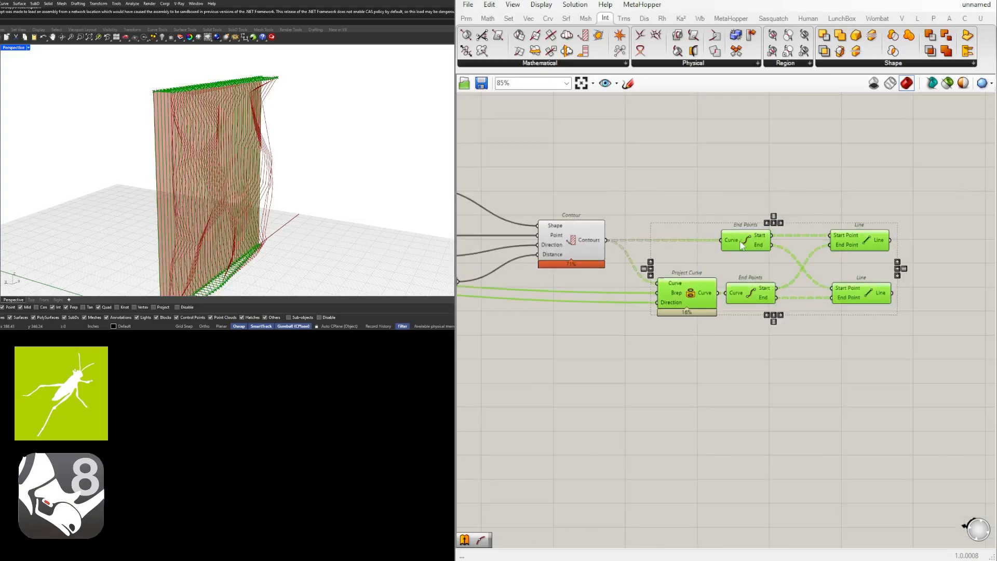
left_click_drag(742, 245, 710, 245)
Add a Join Curves component above the End Points and Line components.
left_click(786, 205)
double_click(786, 205)
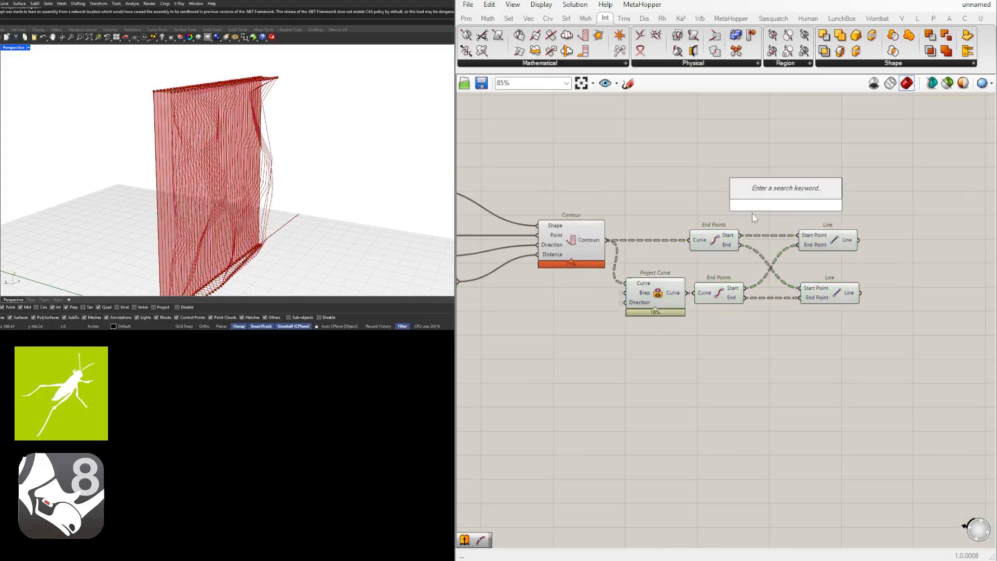
type("join")
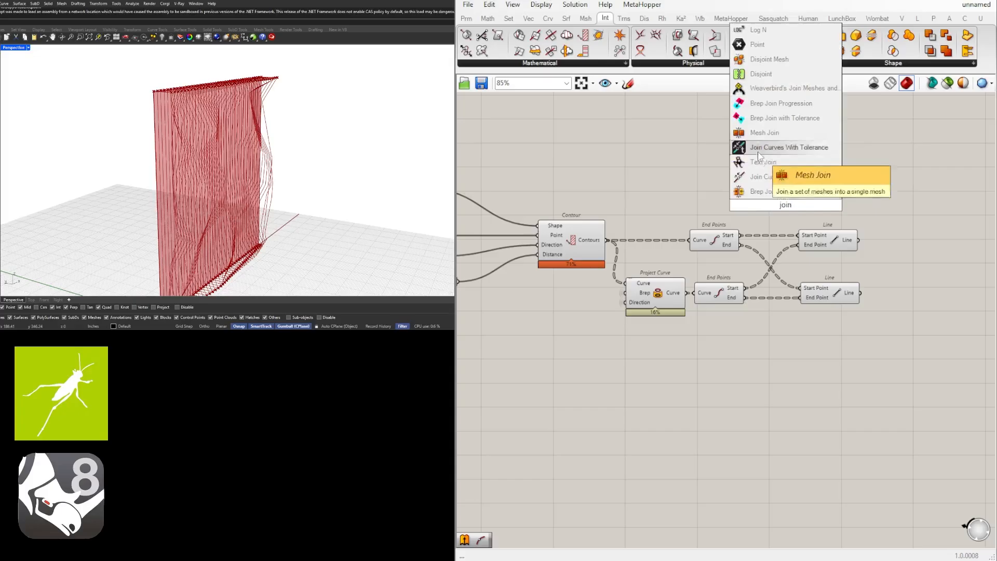
left_click(767, 176)
scroll(826, 313, "down", 1)
left_click_drag(885, 371, 751, 286)
left_click(750, 252)
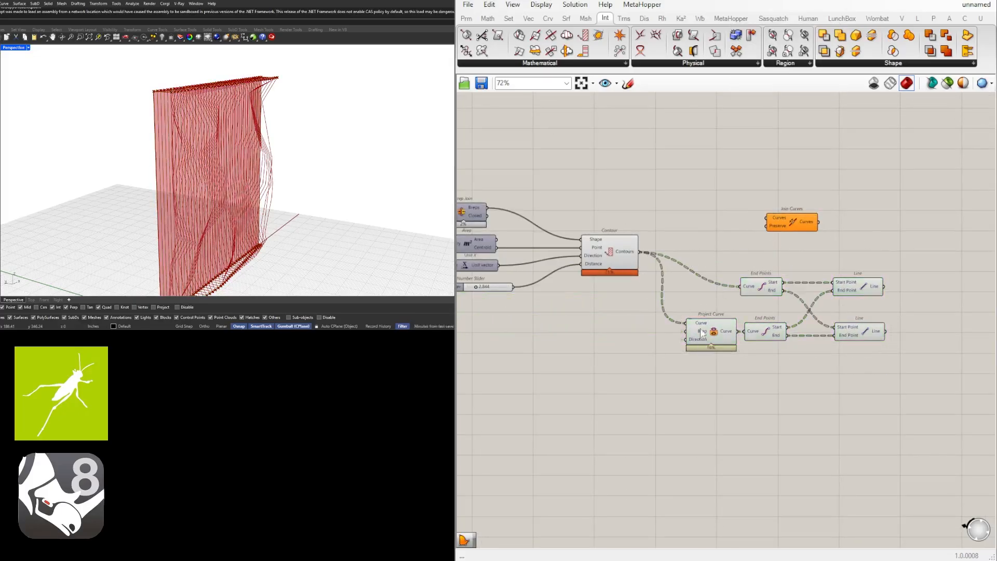
key("ctrl+z")
Move the two End Points and two Line components further beyond Project Curve, leaving a gap after it.
left_click_drag(886, 357, 743, 254)
left_click_drag(744, 254, 857, 254)
left_click(854, 228)
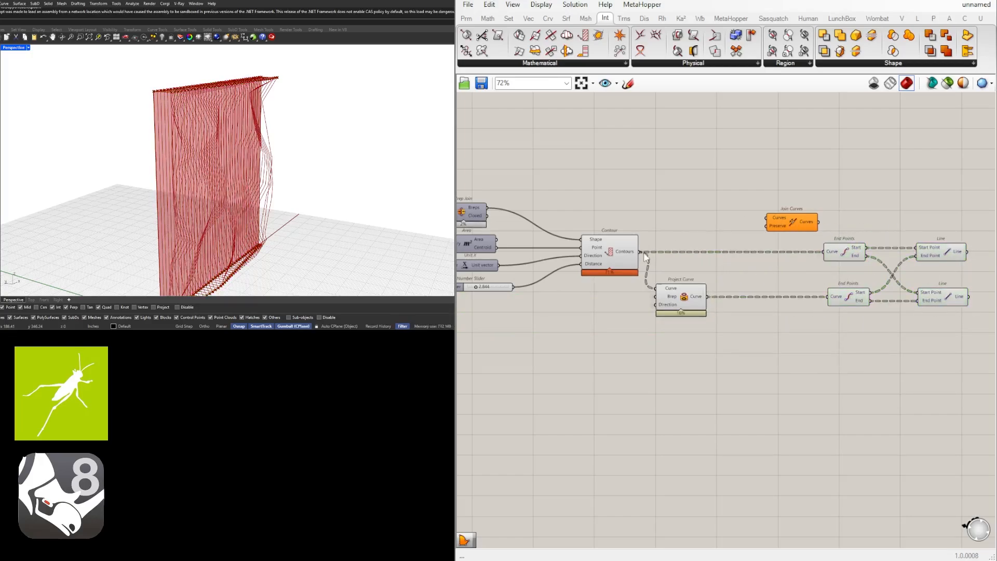
Connect Contours, Project Curve's Curve and both Line outputs to Join Curves' Curves input, and place Join Curves after the Line components.
left_click(774, 223)
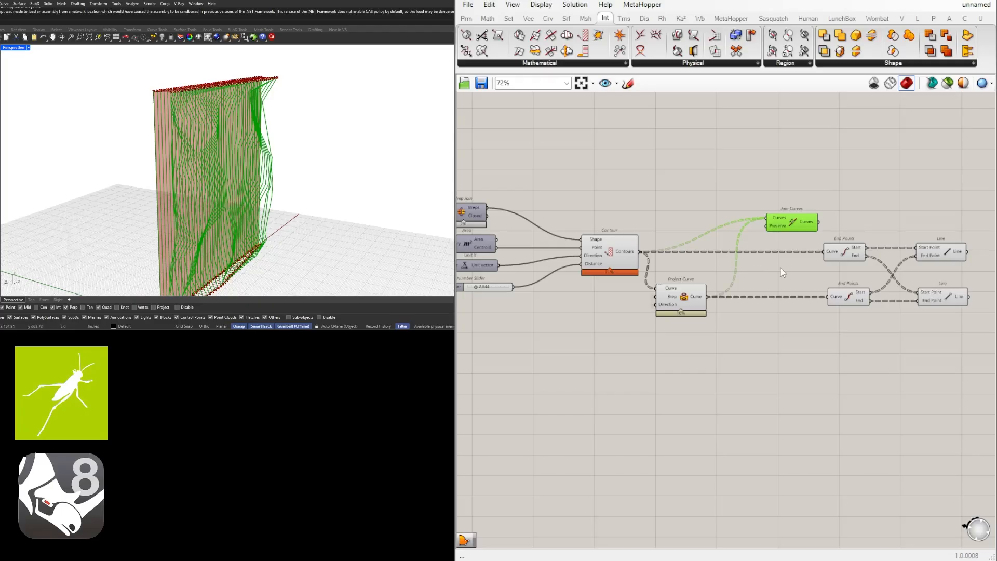
right_click_drag(780, 267, 550, 265)
left_click_drag(571, 229, 794, 280)
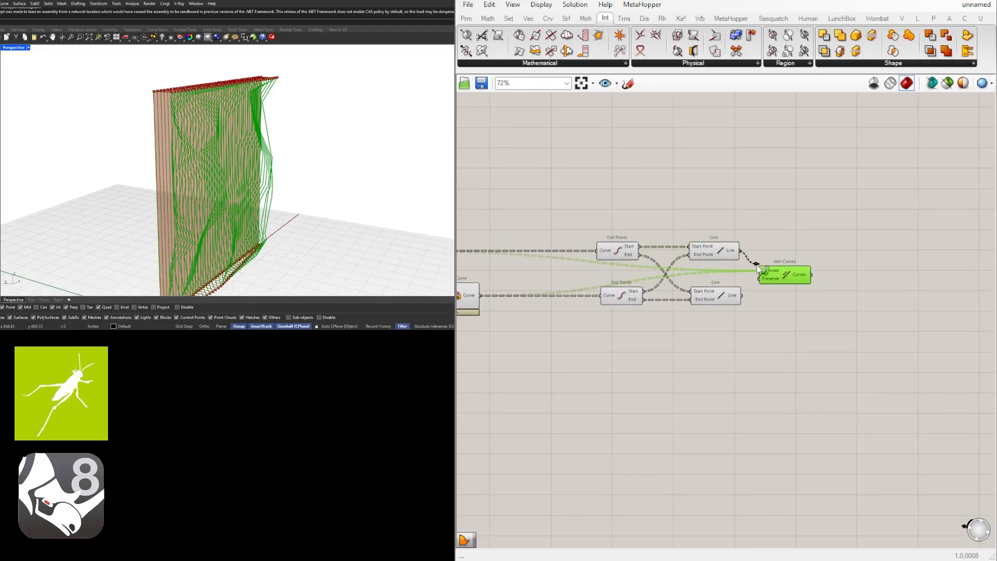
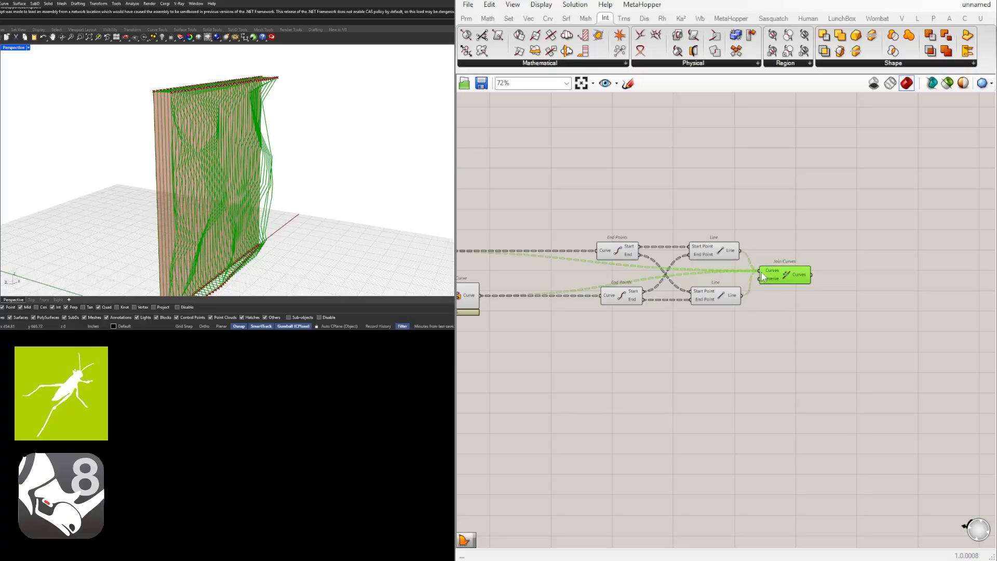
left_click_drag(762, 277, 762, 283)
Flatten the Curves input of Join Curves and inspect the joined profile curves in the viewport.
mouse_move(803, 282)
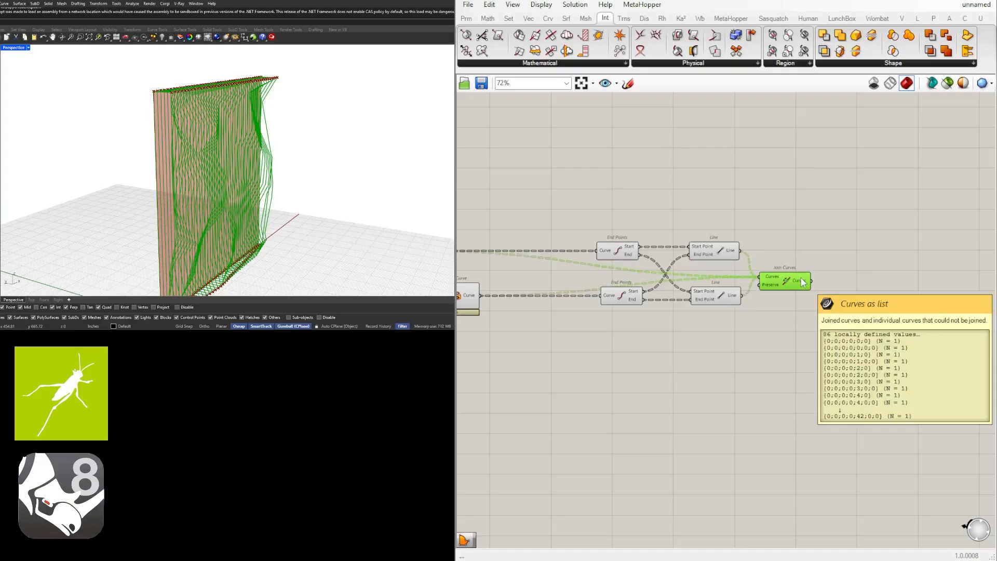
scroll(762, 276, "up", 2)
right_click(765, 274)
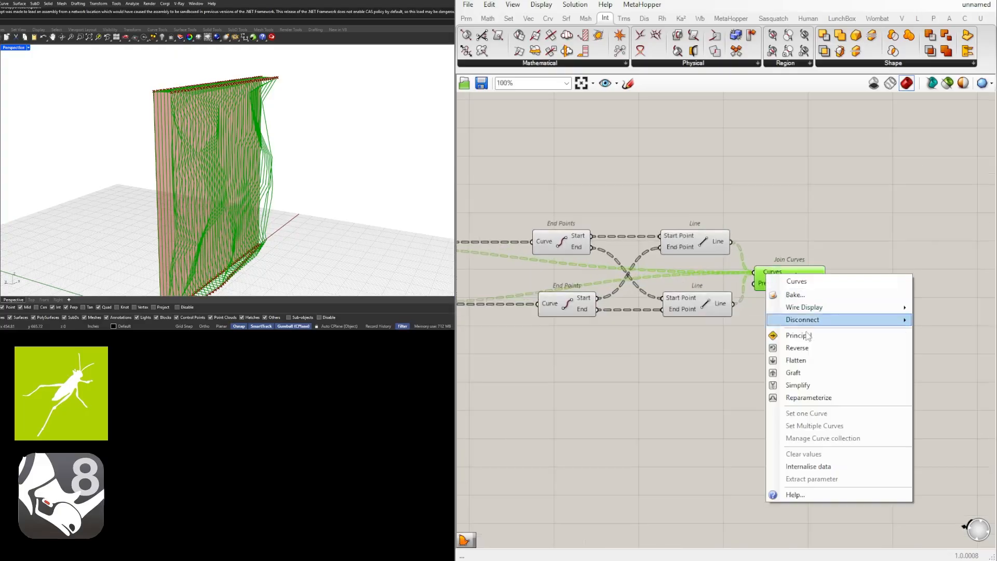
left_click(797, 360)
left_click_drag(812, 288, 835, 287)
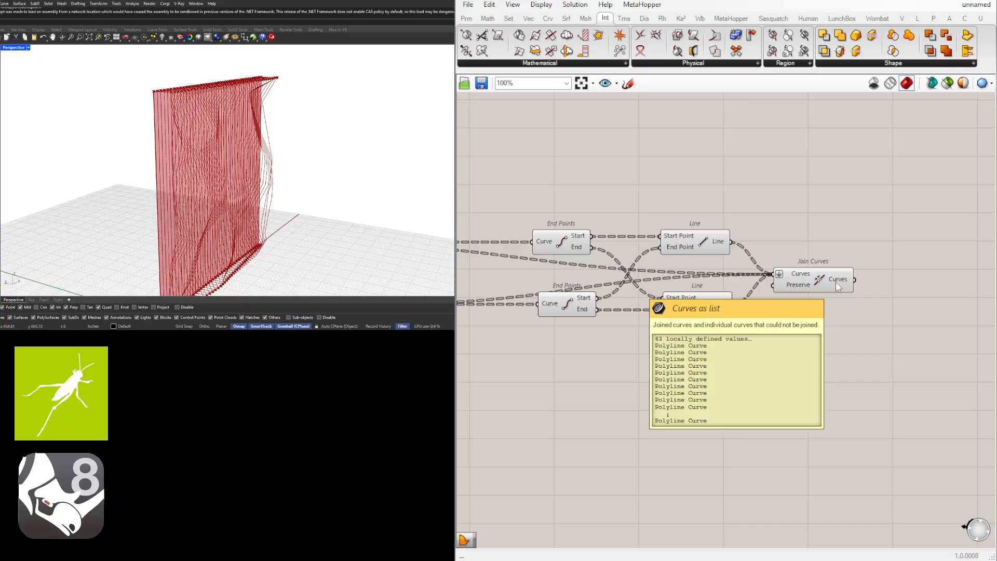
left_click(836, 283)
right_click_drag(308, 159, 259, 158)
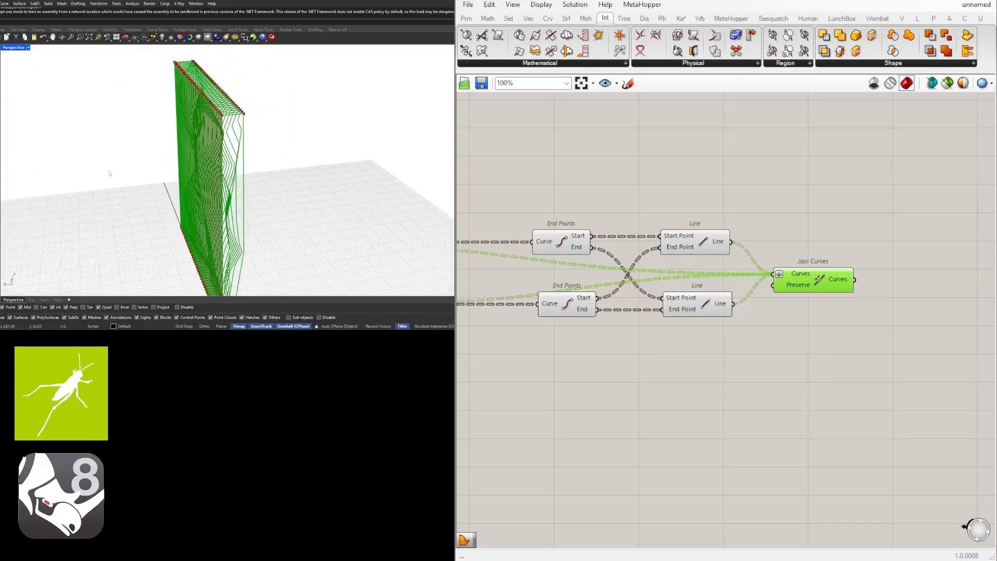
Set the Number Slider driving Contour's Distance to 3.985.
scroll(794, 280, "down", 3)
right_click_drag(509, 330, 873, 316)
scroll(710, 277, "up", 5)
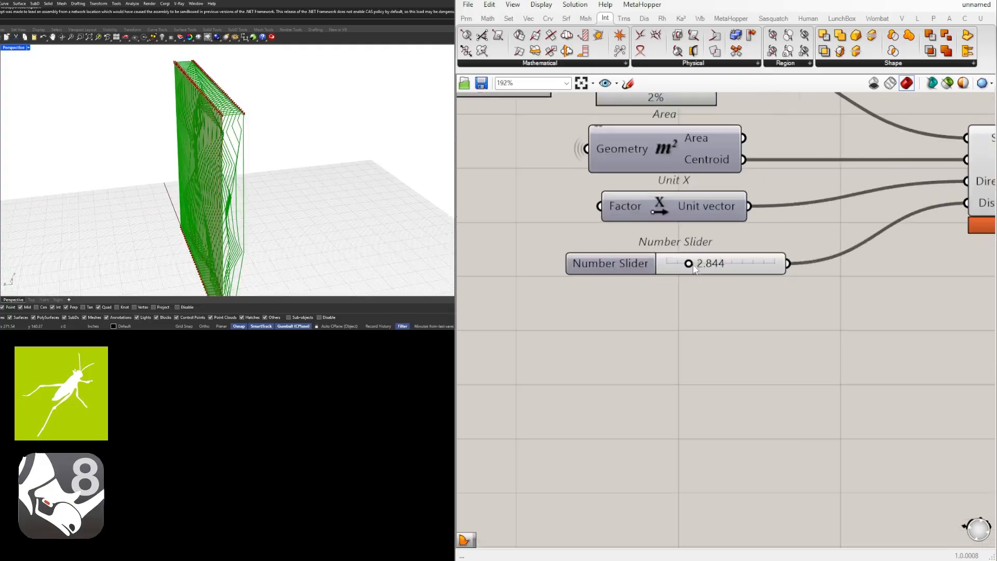
mouse_move(692, 268)
left_mouse_down()
mouse_move(724, 266)
mouse_move(699, 276)
left_mouse_up()
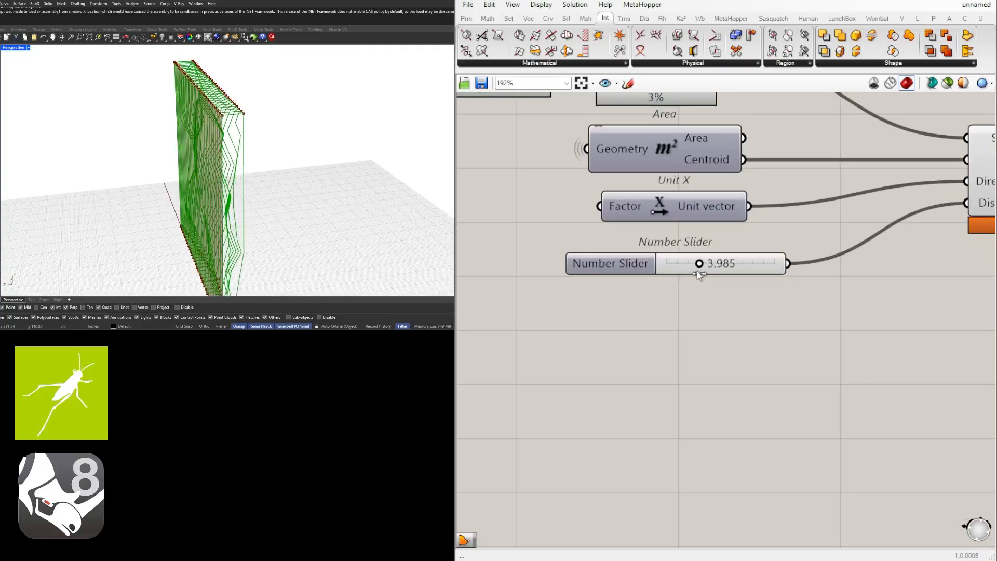
Move Project Curve slightly up and further beyond Contour.
scroll(701, 281, "down", 6)
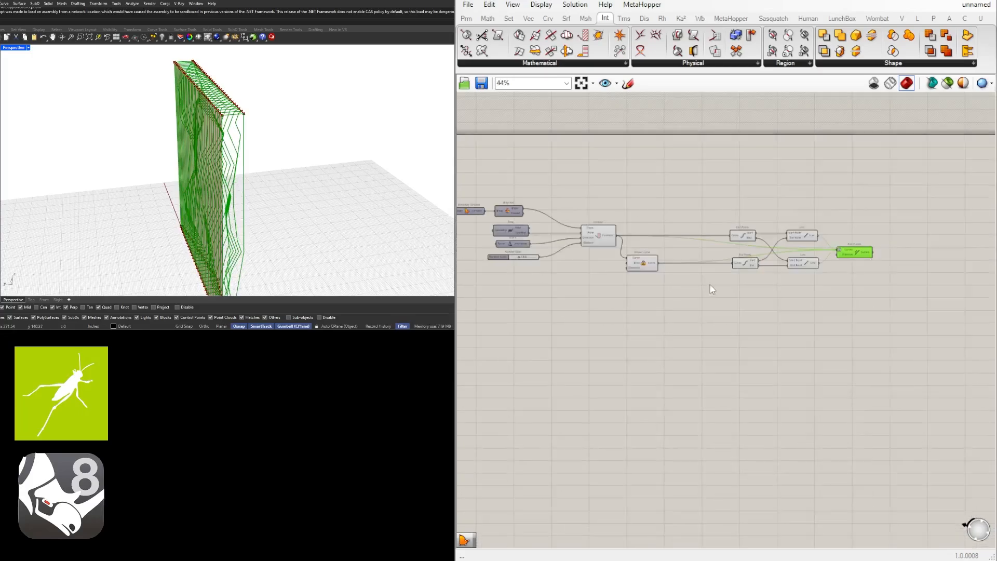
scroll(665, 269, "up", 2)
left_click_drag(635, 264, 665, 248)
left_click(722, 230)
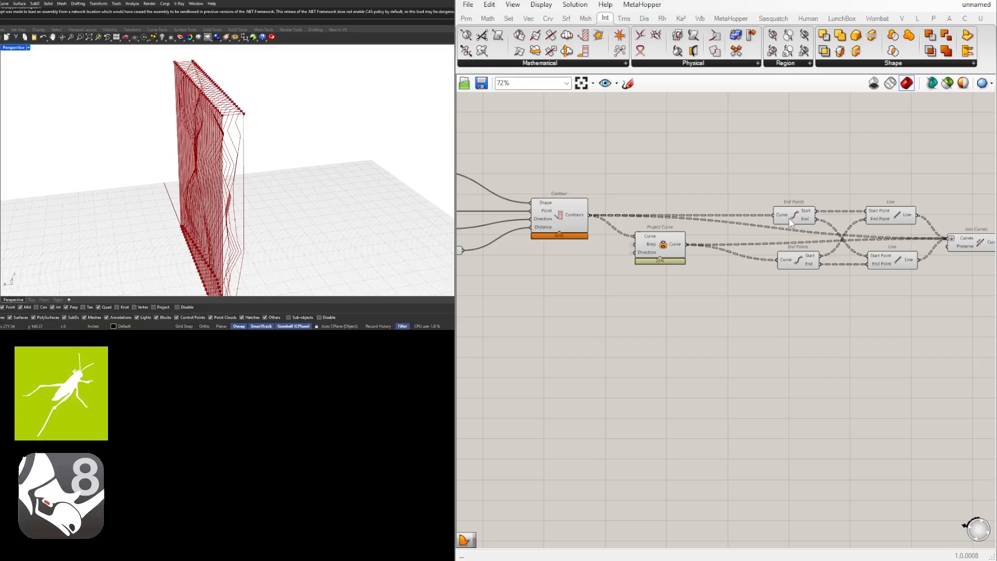
right_click_drag(868, 222, 781, 231)
left_click_drag(822, 247, 722, 217)
left_click(727, 221)
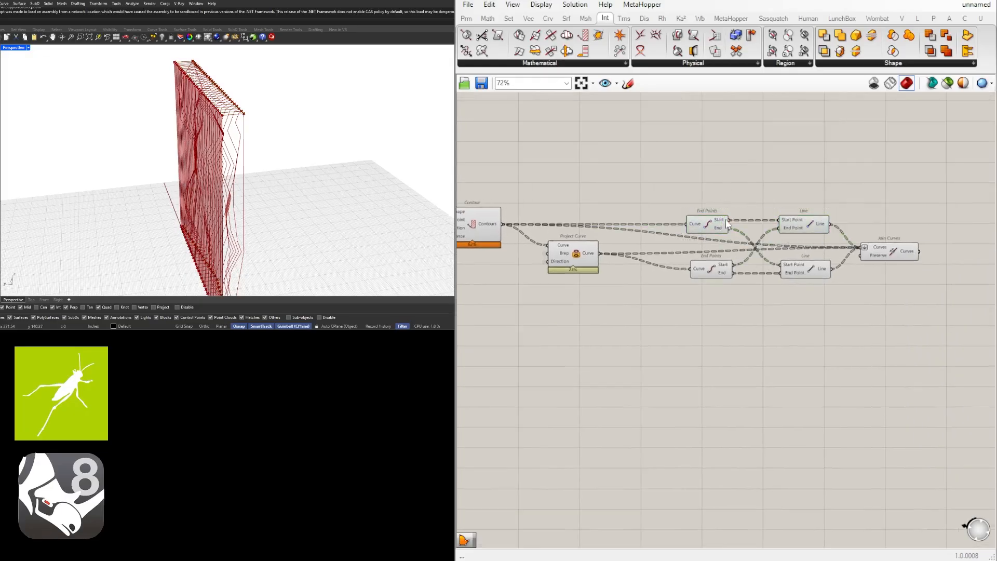
left_click_drag(824, 170, 717, 221)
left_click_drag(715, 225, 715, 211)
left_click(801, 295)
left_click_drag(813, 309, 709, 265)
left_click(721, 237)
key("ctrl+z")
Set the wire display of Join Curves' Curves input to Hidden.
scroll(880, 250, "up", 2)
right_click(811, 253)
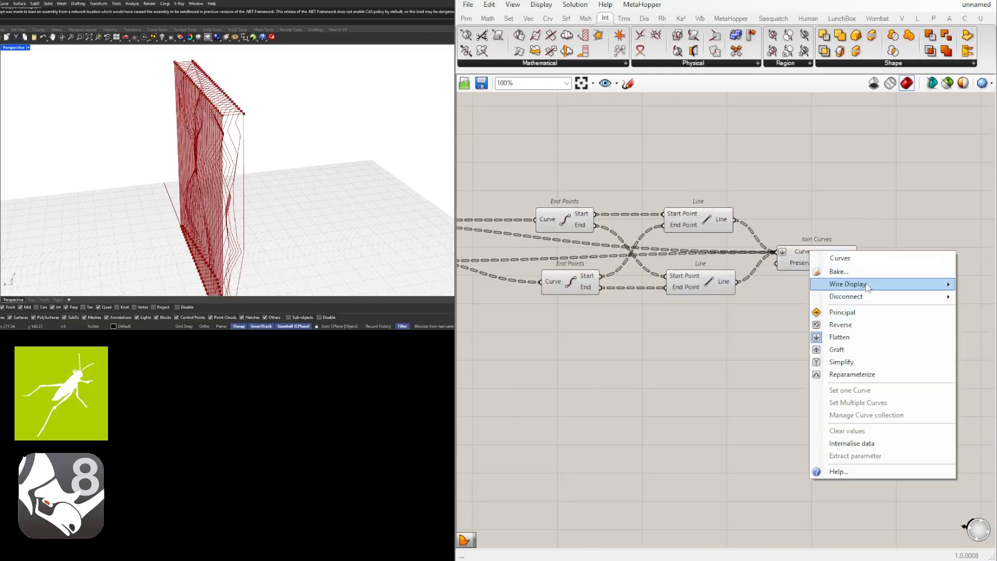
mouse_move(852, 284)
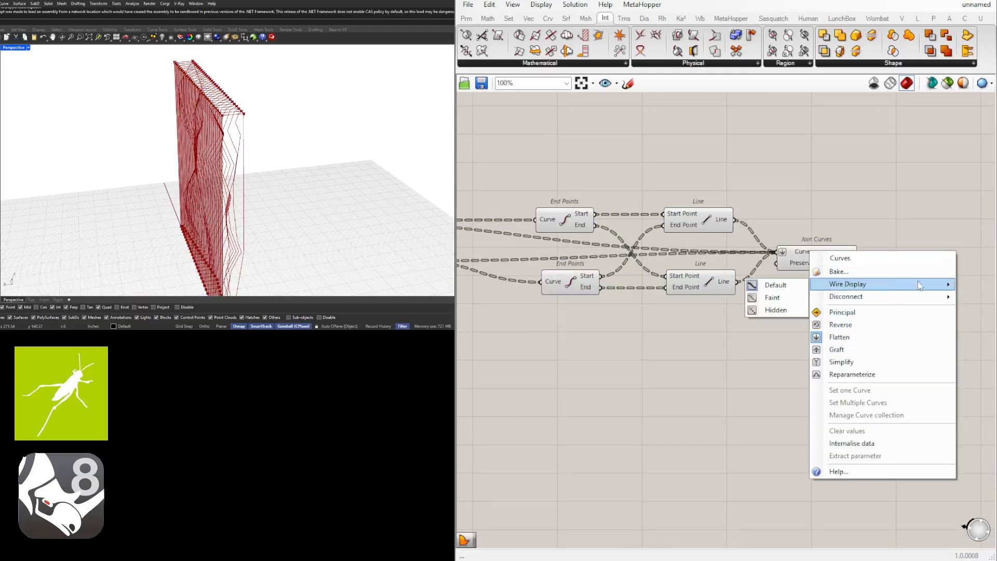
left_click(780, 310)
left_click(814, 267)
Move the lower End Points and Line pair up close beneath the upper pair and raise Join Curves level with the upper Line.
right_click_drag(748, 307, 871, 303)
left_click_drag(868, 330, 690, 266)
left_click_drag(688, 278, 688, 266)
left_click_drag(690, 264, 690, 261)
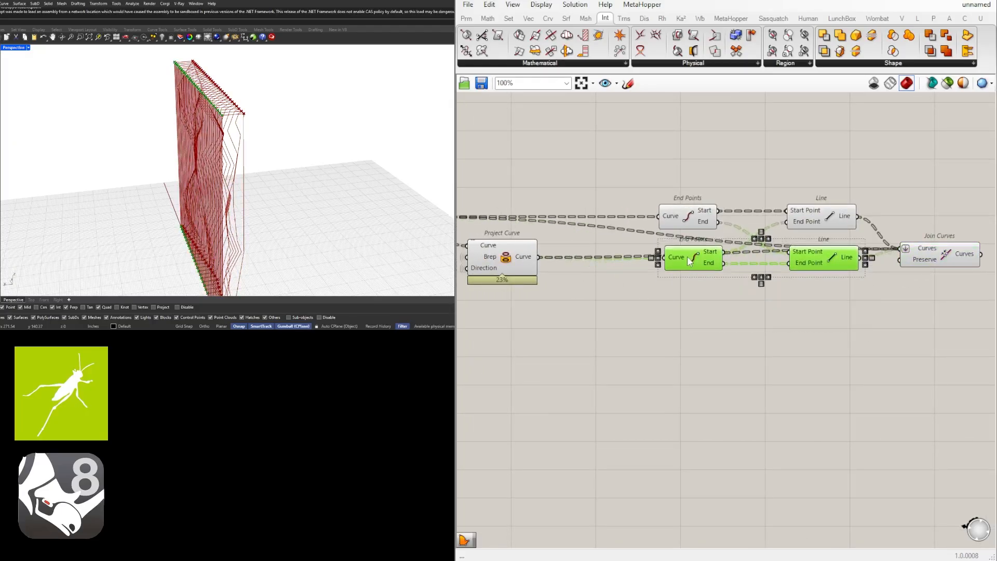
left_click(855, 272)
left_click_drag(938, 260, 931, 229)
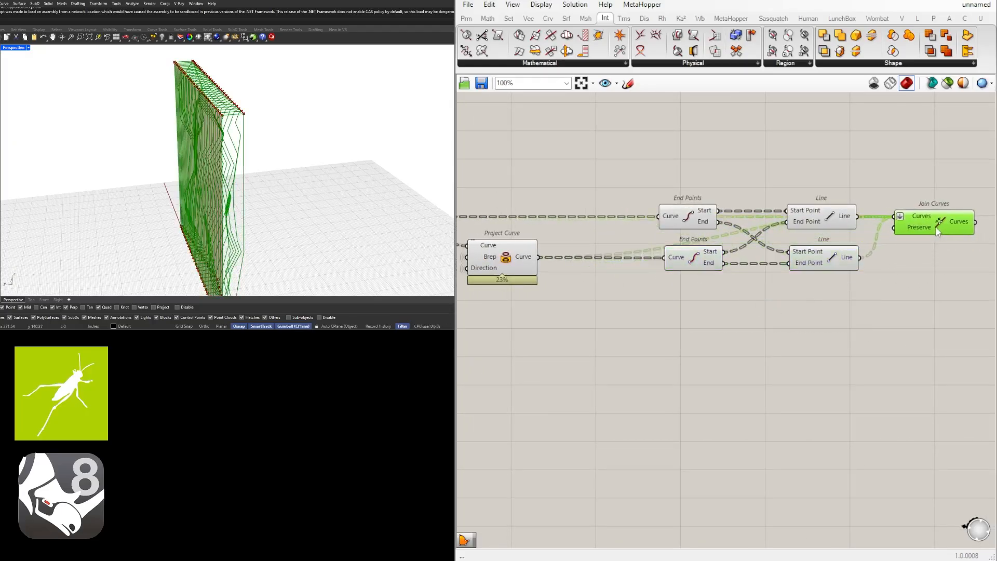
left_click(930, 274)
Move the End Points, Line and Join Curves components together closer to Project Curve.
scroll(930, 275, "down", 3)
left_click_drag(962, 294, 787, 206)
left_click(786, 206)
scroll(787, 206, "up", 3)
left_click(780, 256)
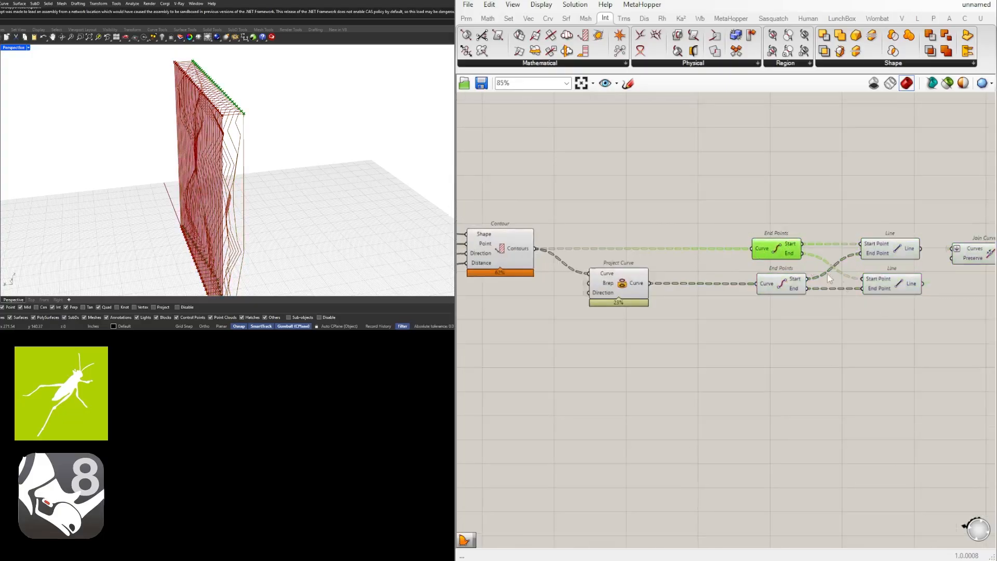
right_click_drag(841, 296, 735, 284)
left_click(878, 321)
left_click_drag(915, 331, 666, 202)
left_click_drag(669, 238, 607, 237)
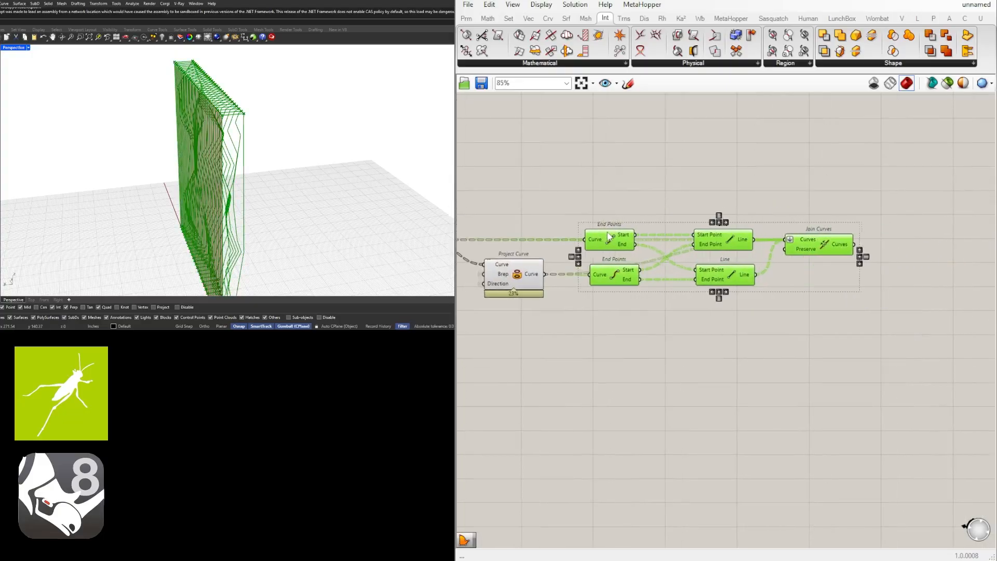
Align the lower End Points and lower Line components vertically with the matching components above them.
left_click(615, 226)
left_click_drag(611, 310, 583, 249)
left_click(604, 292)
left_click(743, 310)
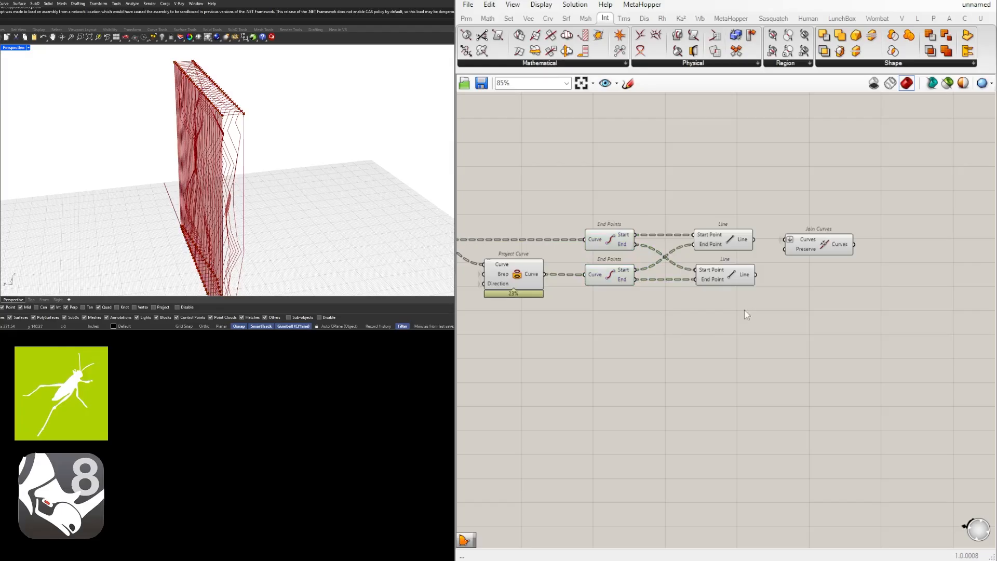
left_click_drag(742, 314, 711, 289)
left_click(717, 292)
left_click(768, 307)
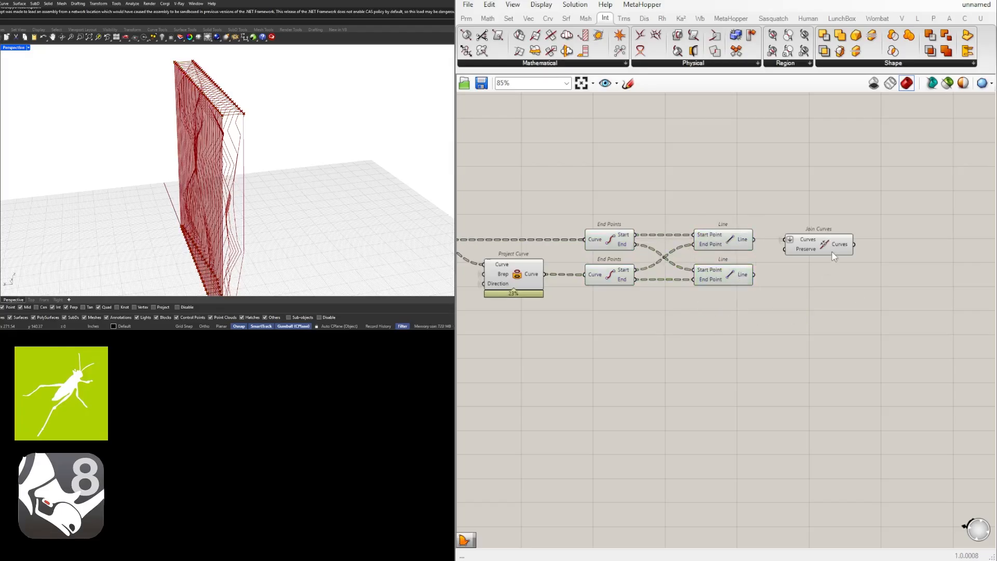
Add a Boundary Surfaces component after Join Curves and feed the joined curves into its Edges input.
left_click_drag(822, 244, 811, 244)
left_click(847, 272)
right_click_drag(907, 262, 749, 256)
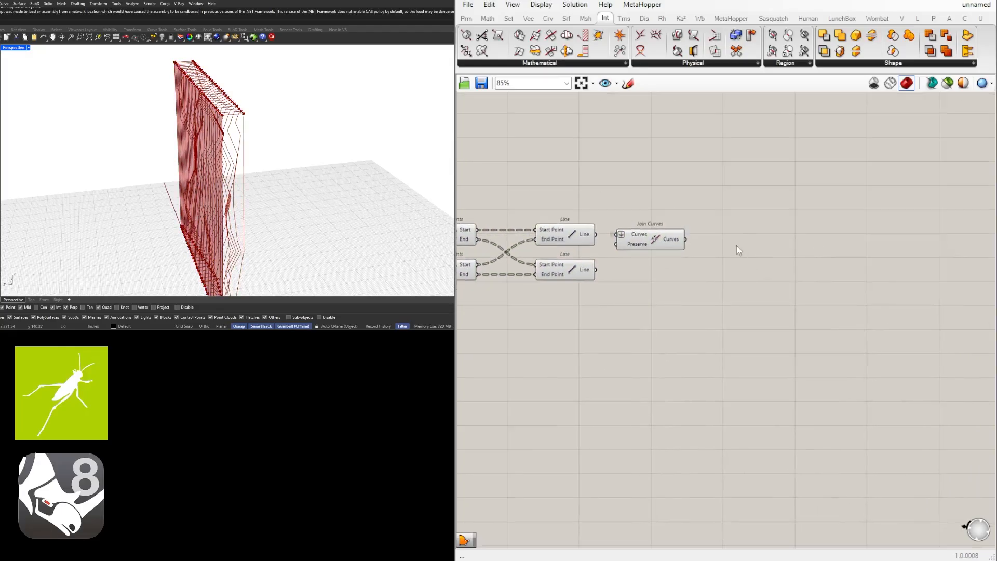
double_click(738, 249)
type("boun")
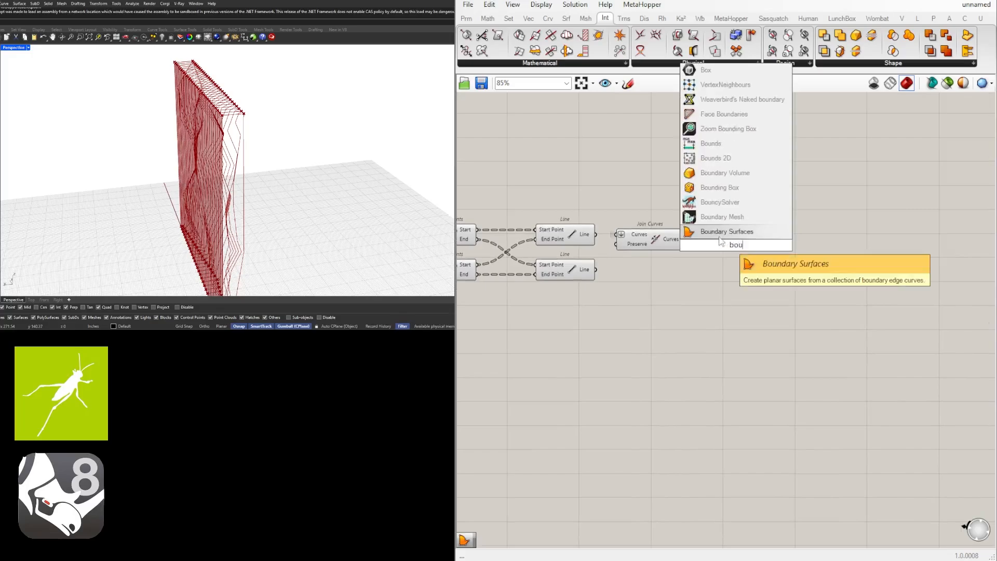
left_click(707, 232)
left_click_drag(686, 240, 707, 246)
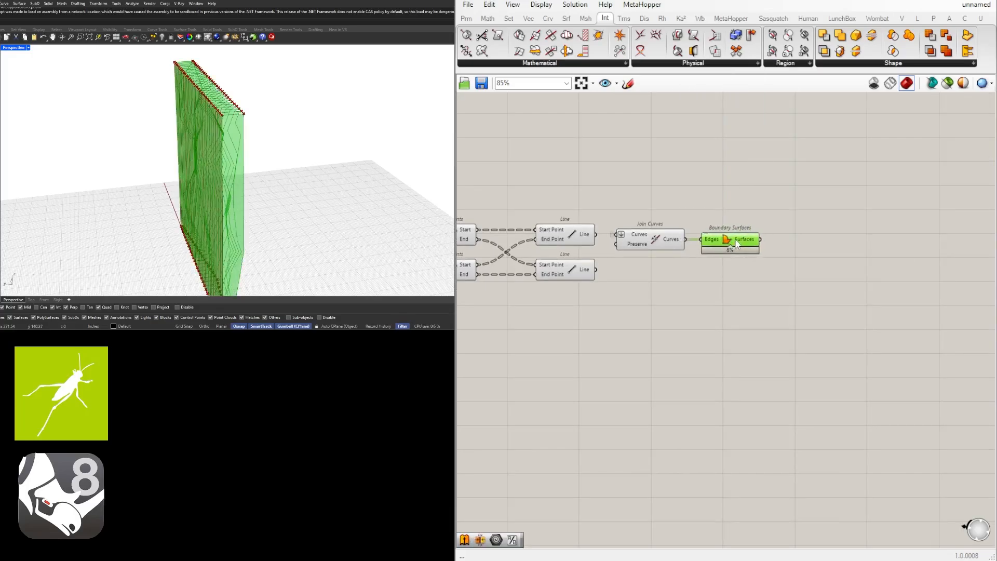
Turn off the preview of the contour, Project Curve, End Points, Line and Join Curves components.
scroll(680, 280, "down", 3)
right_click_drag(675, 284, 846, 276)
left_click_drag(852, 272, 618, 171)
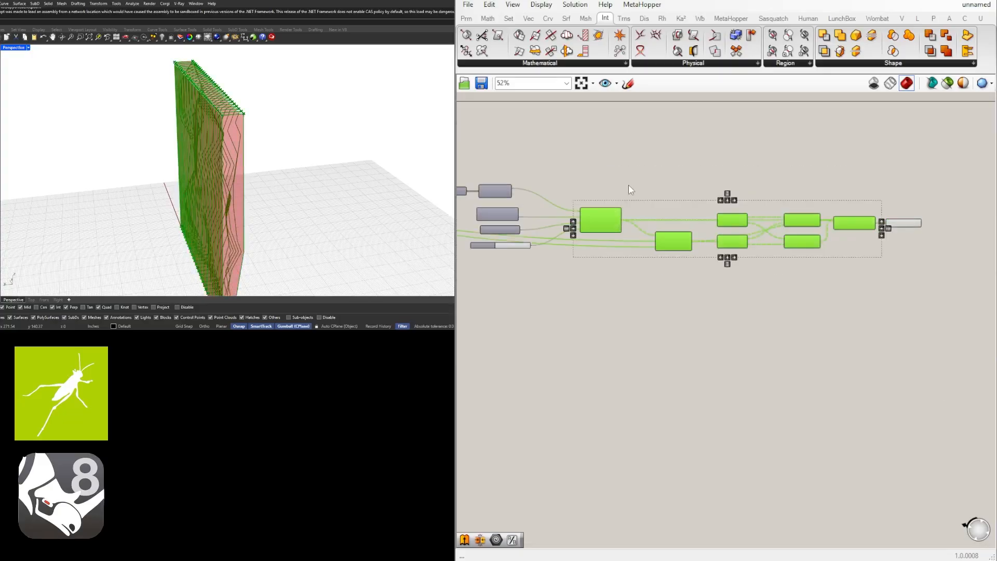
middle_click(643, 173)
left_click(693, 137)
Examine the Boundary Surfaces ribs in the perspective viewport from a higher angle and close up.
right_click_drag(218, 156, 270, 117)
scroll(797, 255, "up", 3)
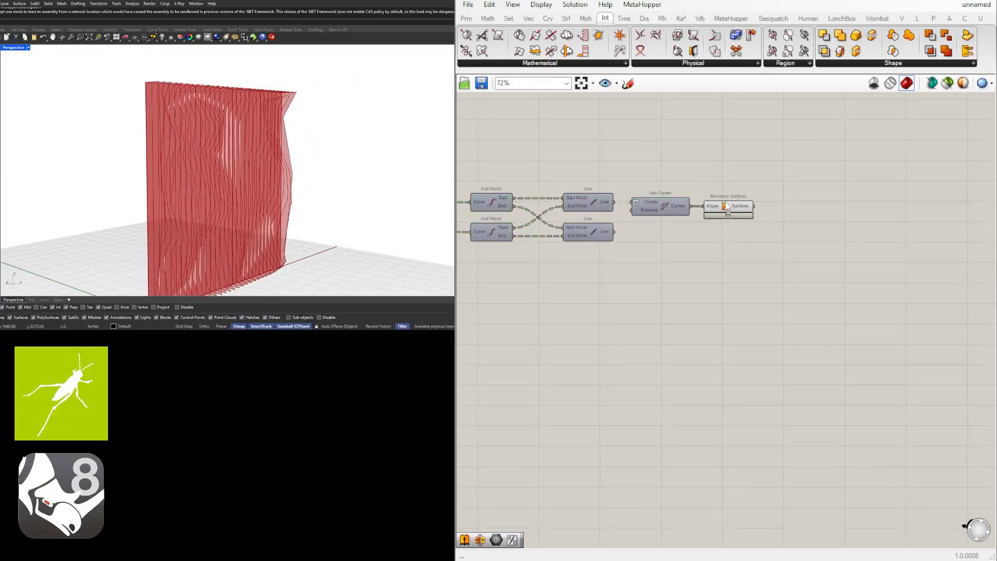
left_click(727, 206)
right_click_drag(188, 136, 313, 91)
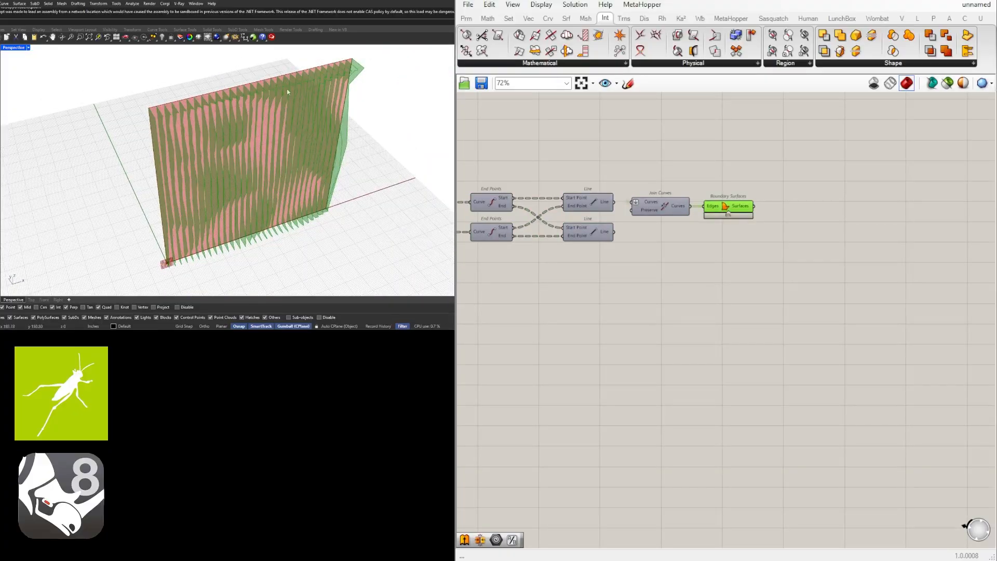
scroll(138, 110, "up", 5)
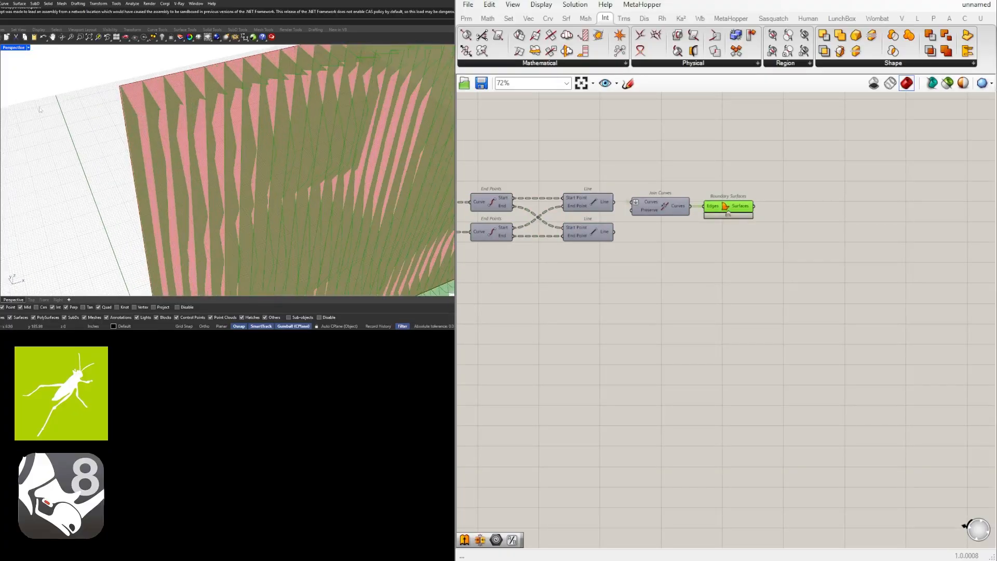
scroll(772, 214, "up", 3)
left_click(773, 214)
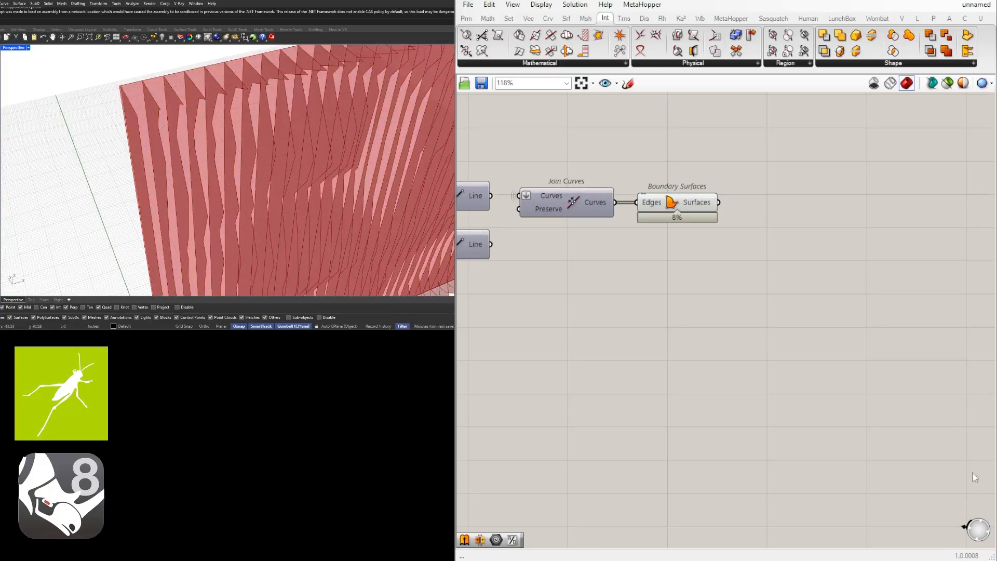
Add a Move component to the right of Boundary Surfaces and connect the surfaces to its Geometry input.
double_click(700, 301)
type("move")
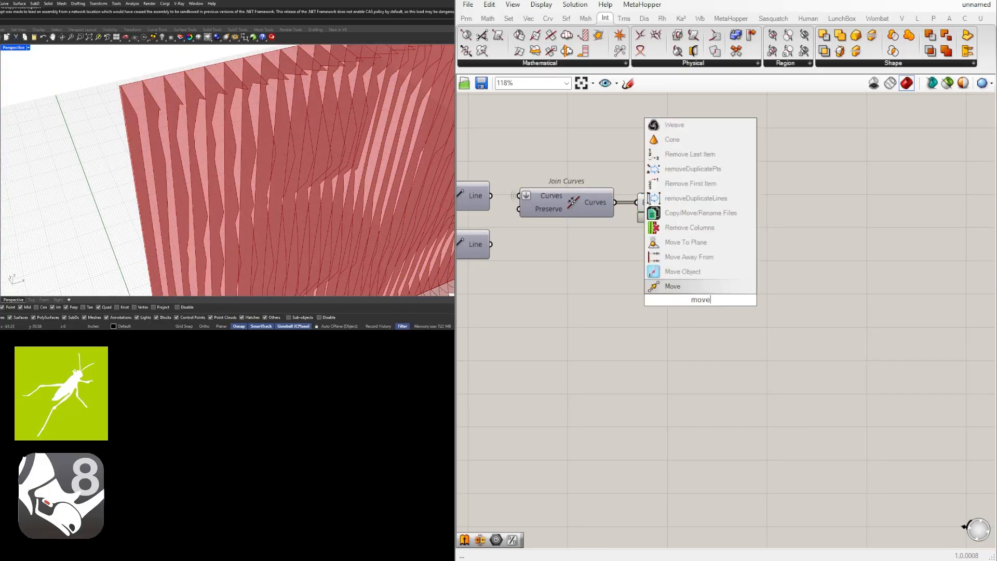
left_click(676, 287)
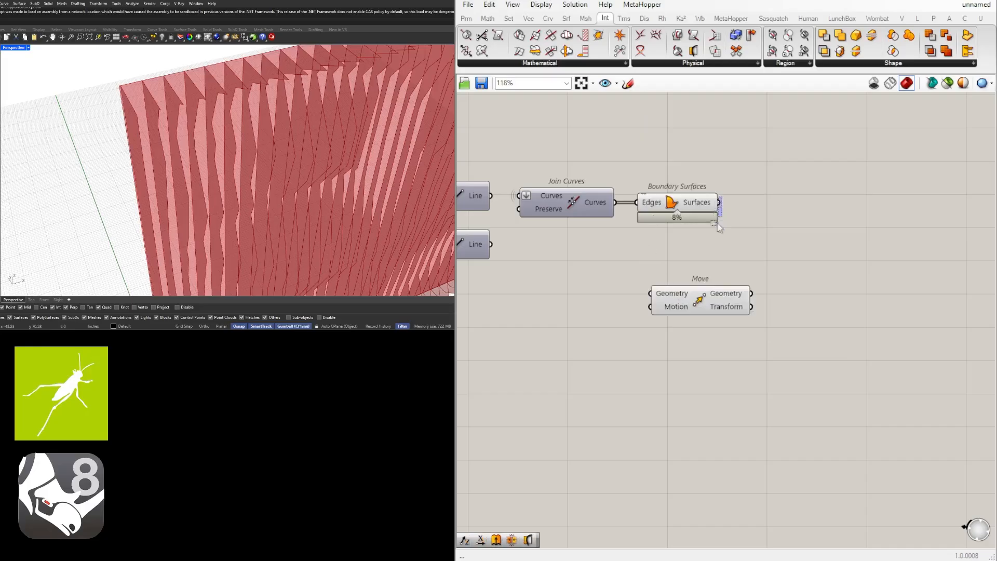
left_click_drag(719, 202, 929, 234)
Add a Unit X vector and connect it to the Move component's Motion input.
right_click_drag(929, 234, 797, 244)
double_click(797, 248)
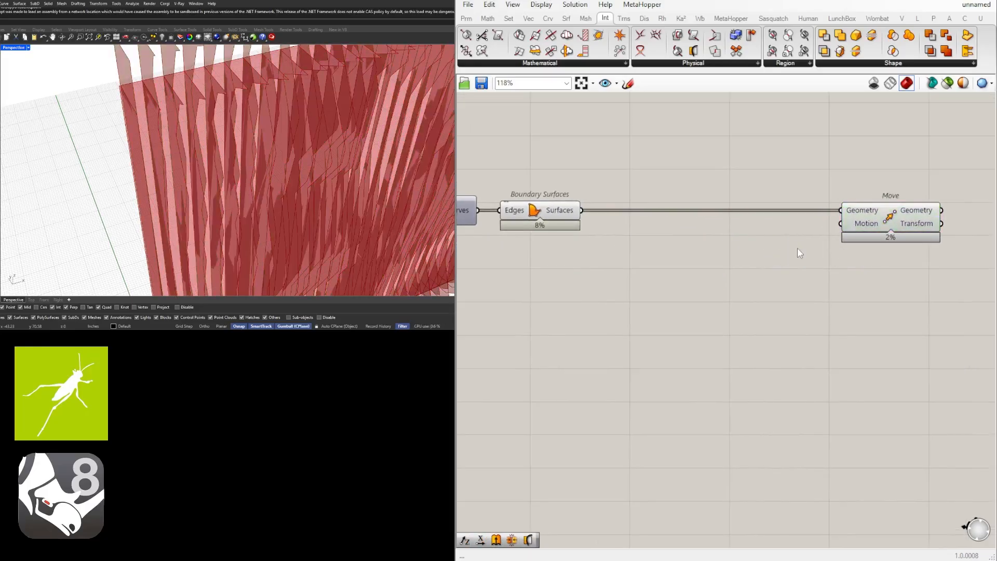
type("x")
left_click(792, 256)
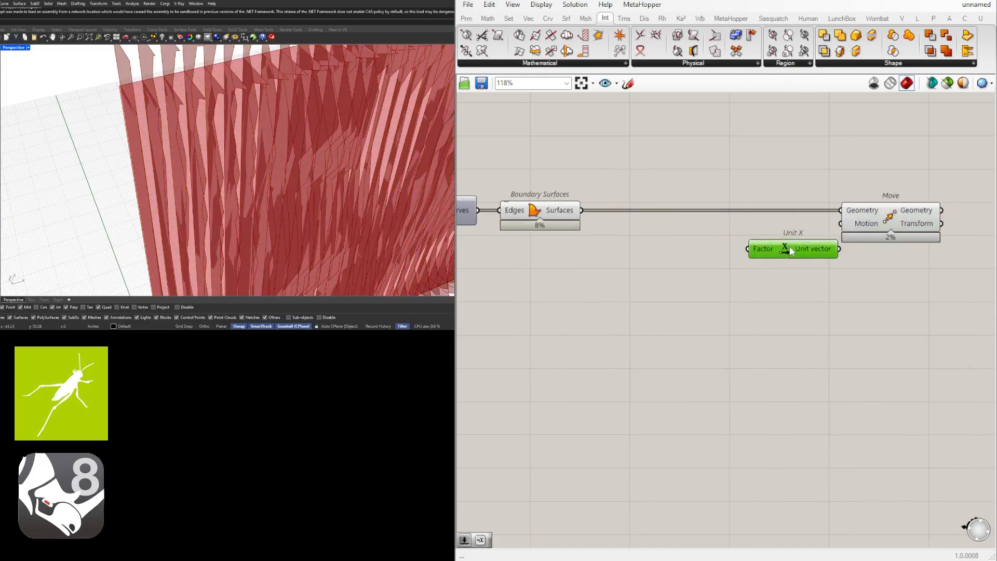
left_click_drag(806, 244, 841, 223)
Create a number slider set to 1.000, connect it to Unit X's Factor and check the moved surfaces.
double_click(675, 276)
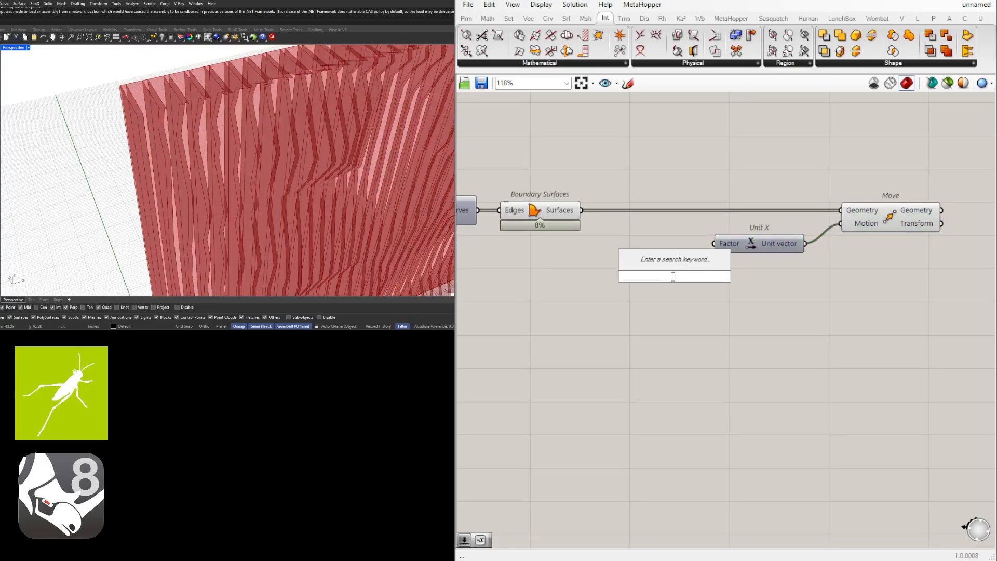
type("1")
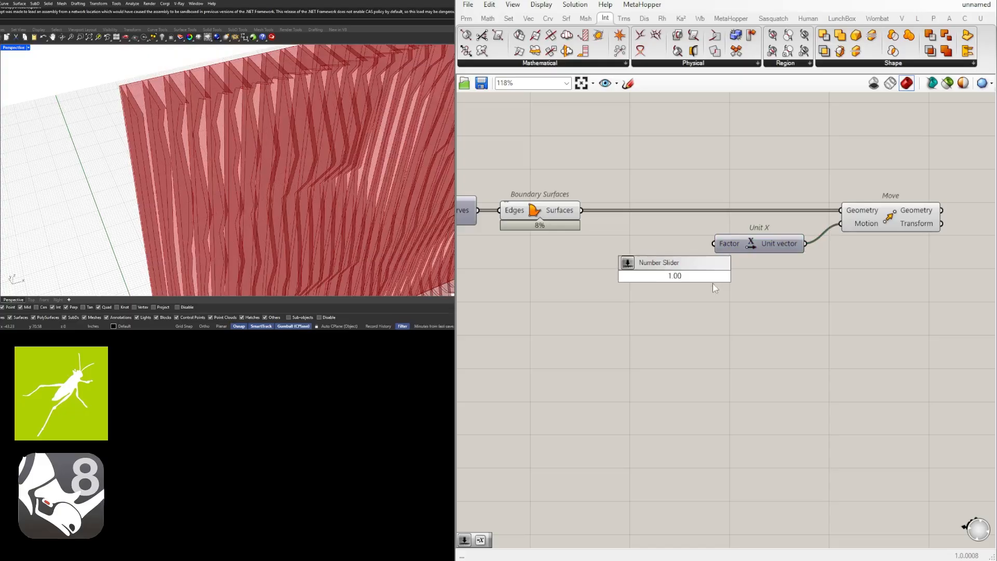
key("Return")
left_click_drag(653, 274, 614, 248)
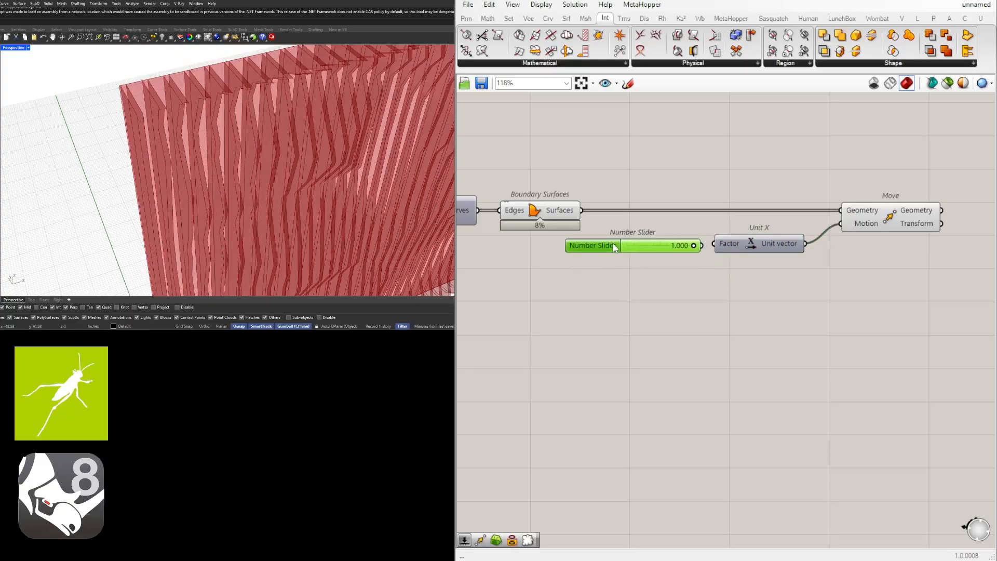
left_click_drag(702, 245, 759, 247)
left_click(880, 214)
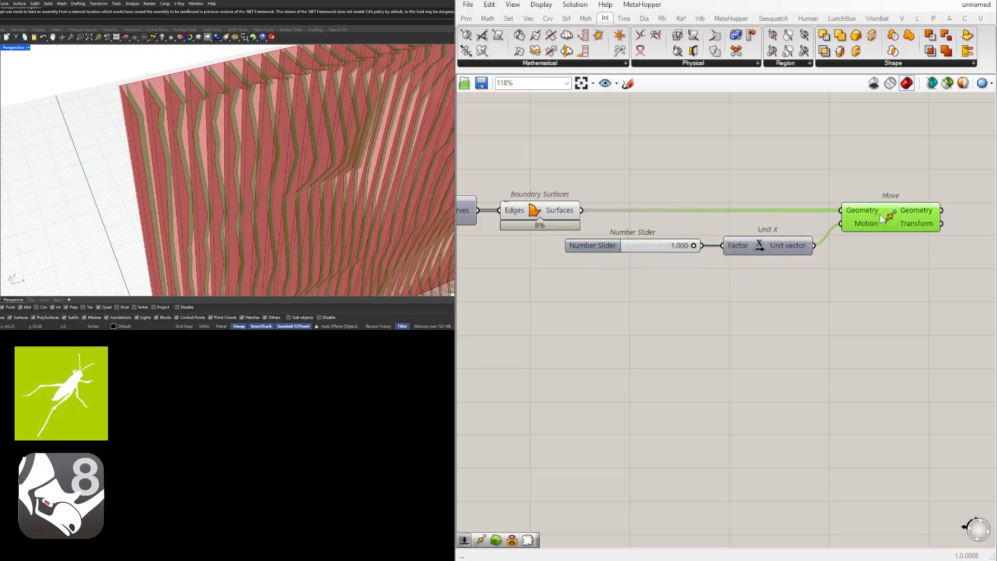
scroll(835, 285, "down", 2)
left_click(840, 282)
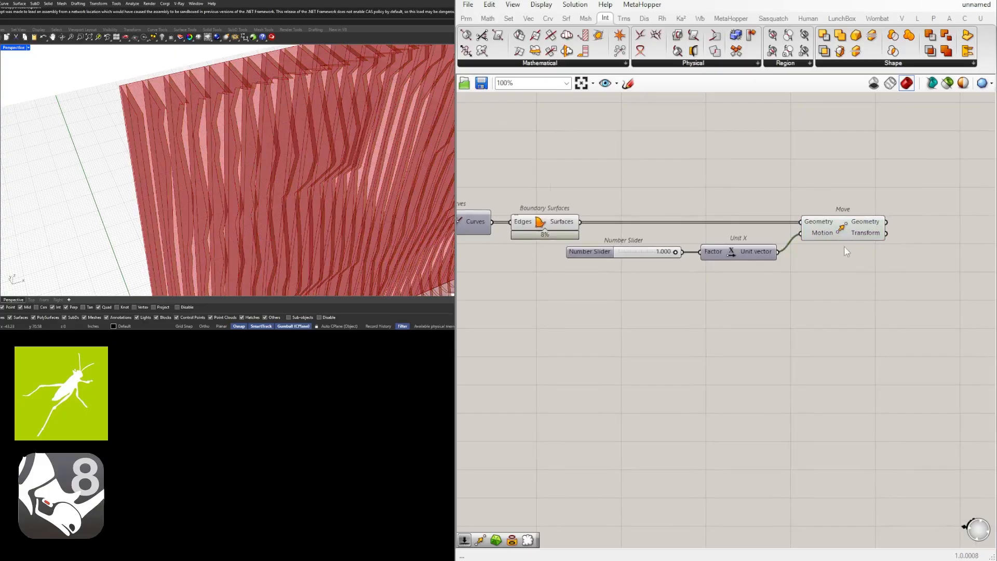
Add an Extrude component and connect Move's Geometry output to its Base input.
right_click_drag(878, 284, 785, 282)
double_click(789, 282)
type("extru")
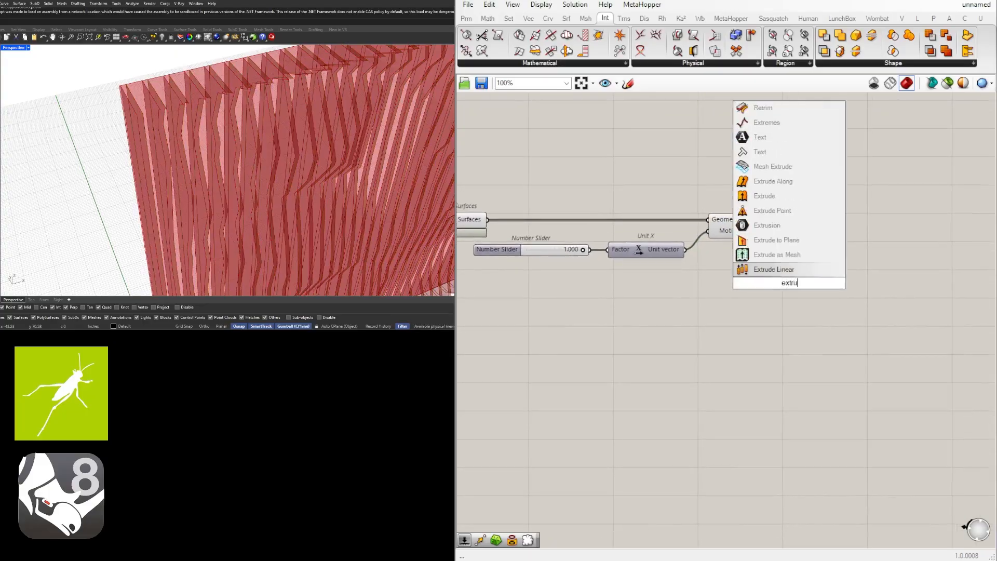
type("de")
key("Return")
left_click_drag(774, 283, 871, 256)
left_click(771, 227)
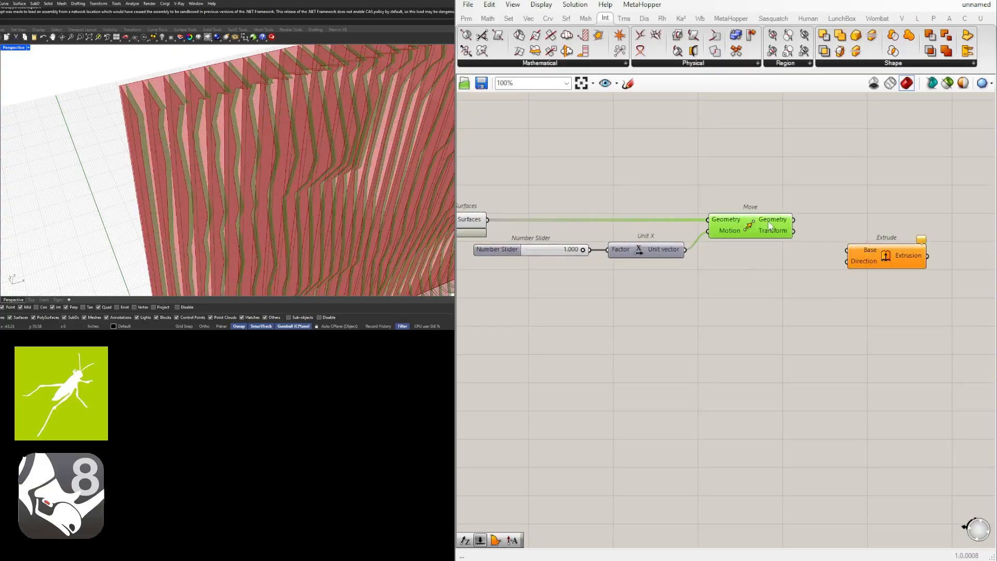
left_click_drag(794, 221, 847, 250)
Add a Negative component before Extrude and shift Unit X and its slider left to make room.
left_click(633, 254)
double_click(741, 264)
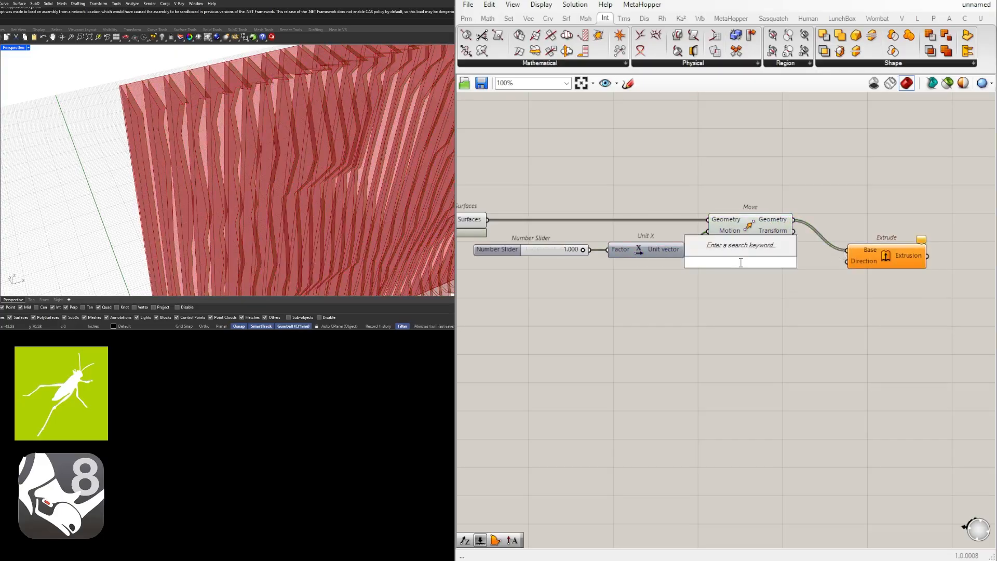
type("neg")
key("Return")
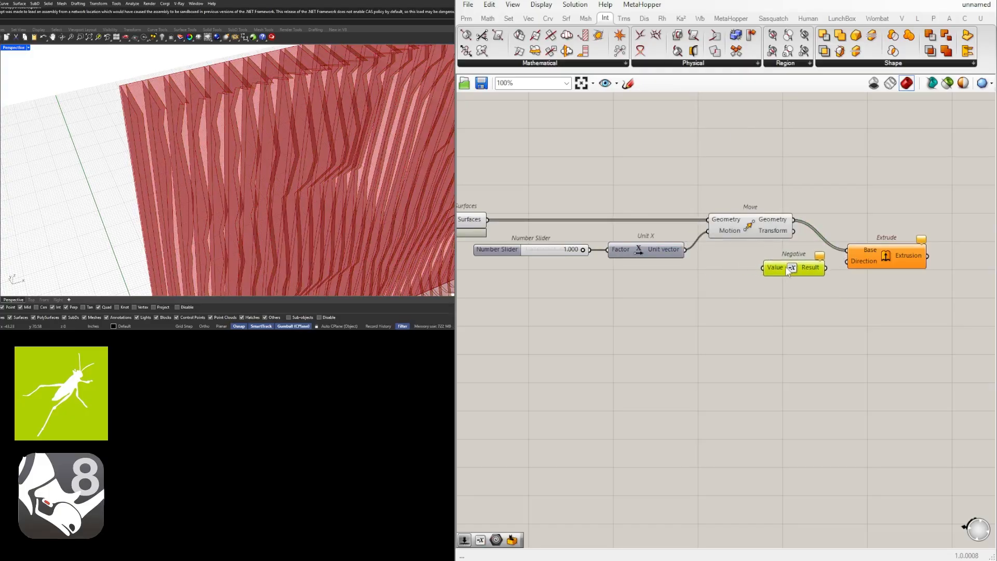
left_click_drag(647, 264, 618, 252)
left_click(717, 278)
Add a Multiplication by 2 and wire Unit X through it and Negative into Extrude's Direction input.
double_click(717, 274)
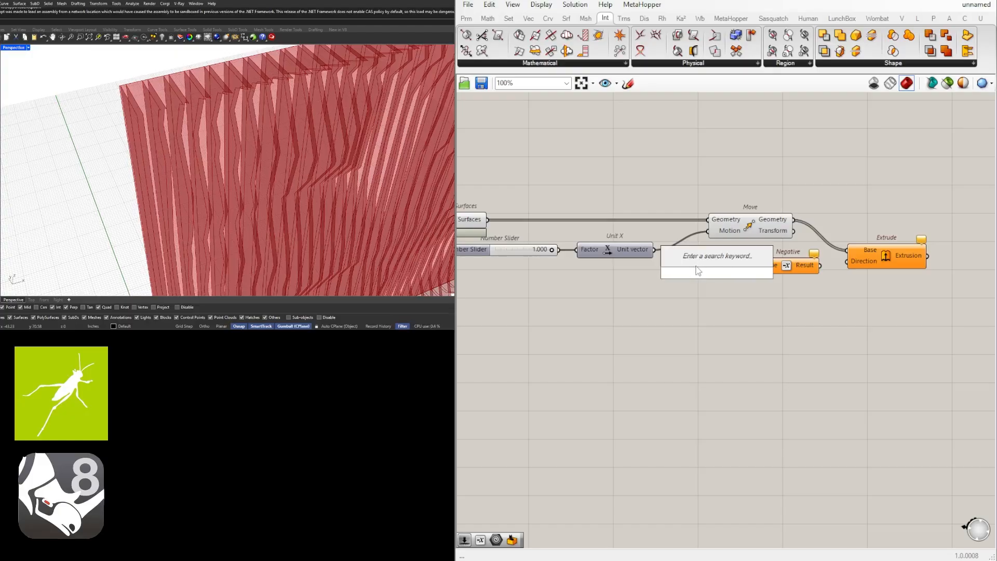
type("*2")
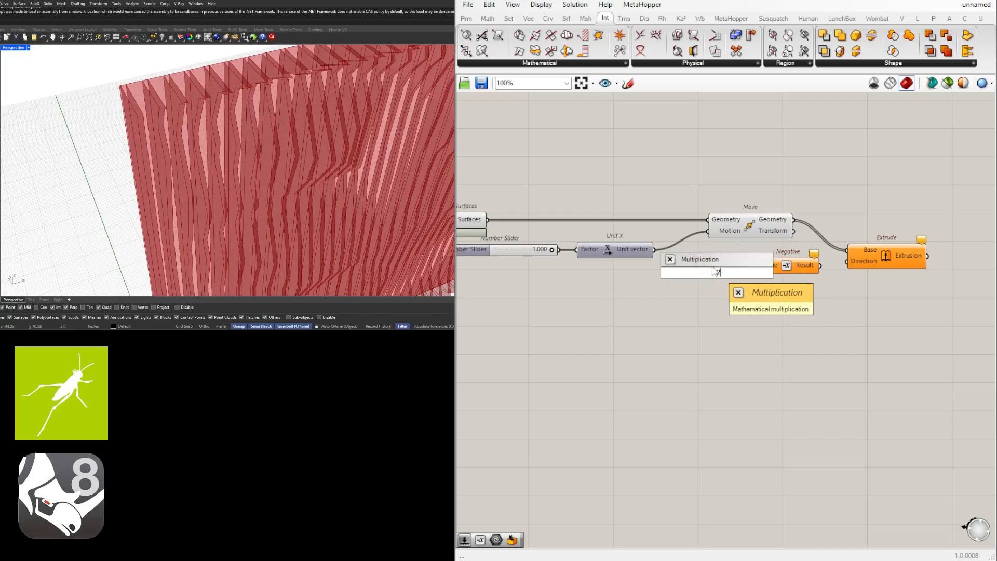
key("Return")
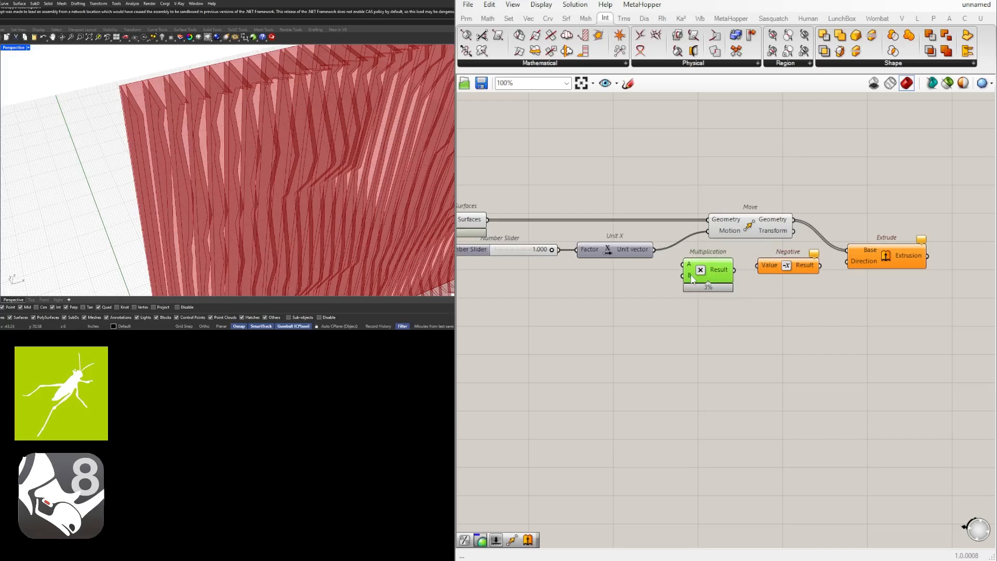
left_click_drag(655, 250, 863, 262)
left_click(793, 267)
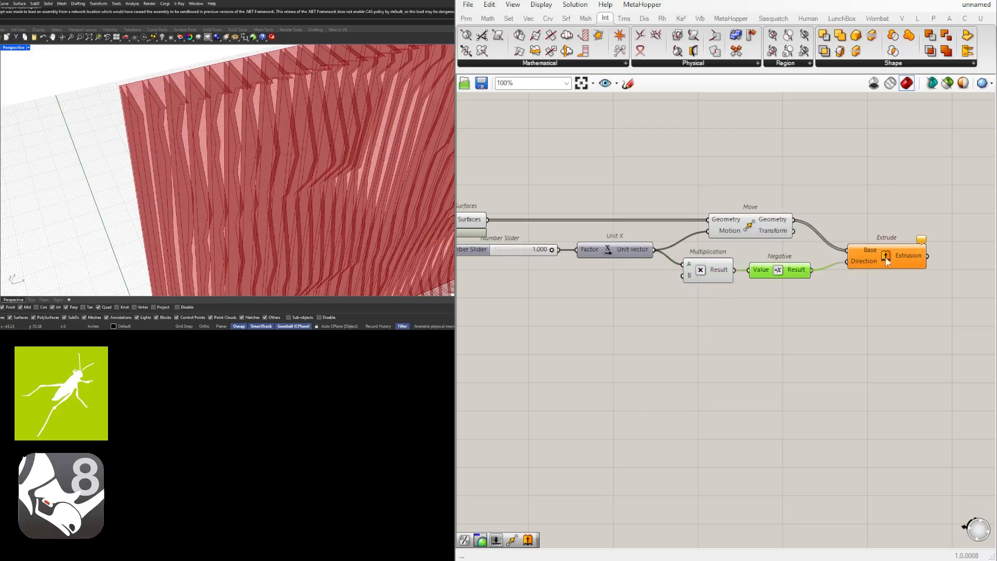
Raise the maximum of the Unit X number slider to 3 and set its value to 0.852.
scroll(553, 251, "up", 5)
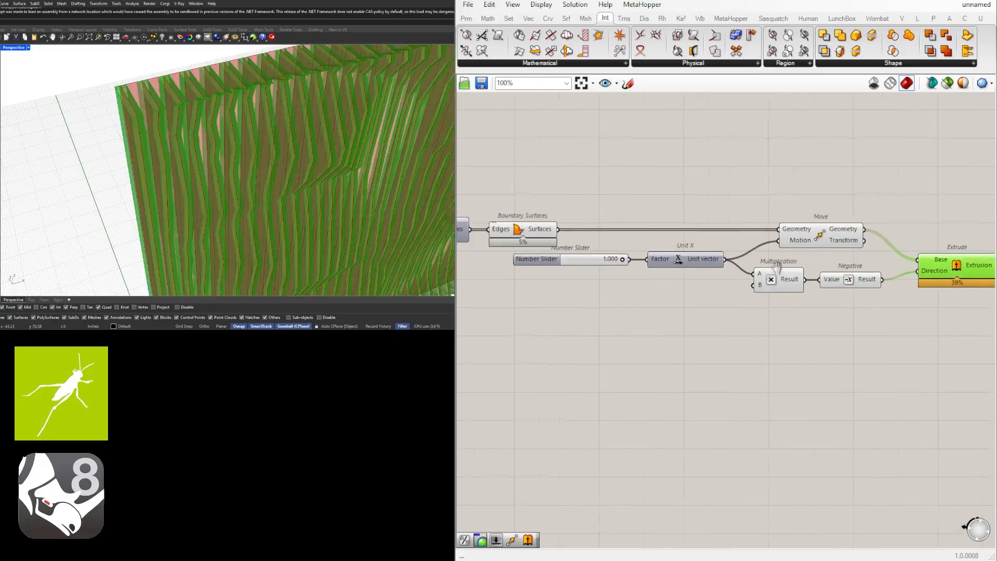
left_click_drag(747, 260, 692, 261)
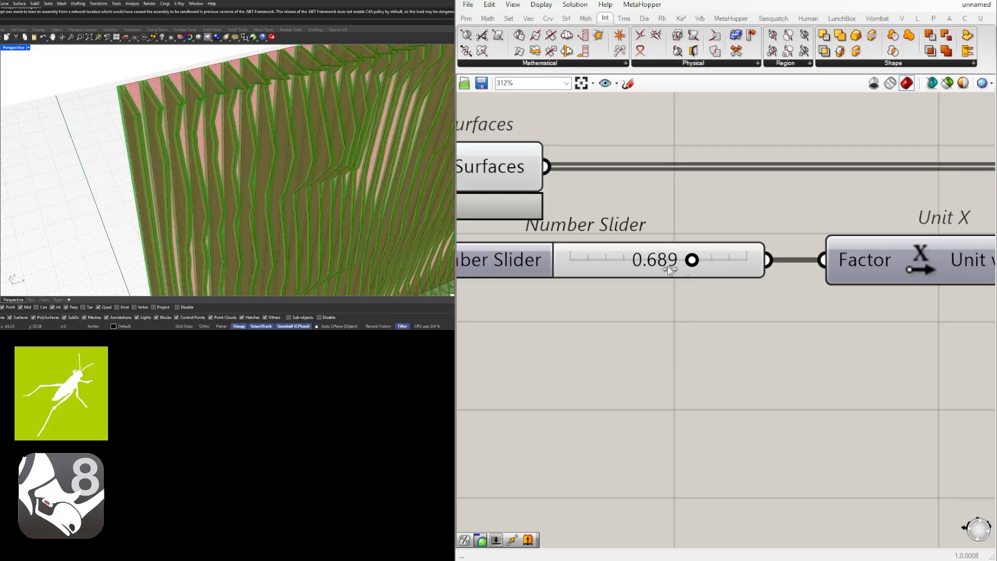
double_click(519, 260)
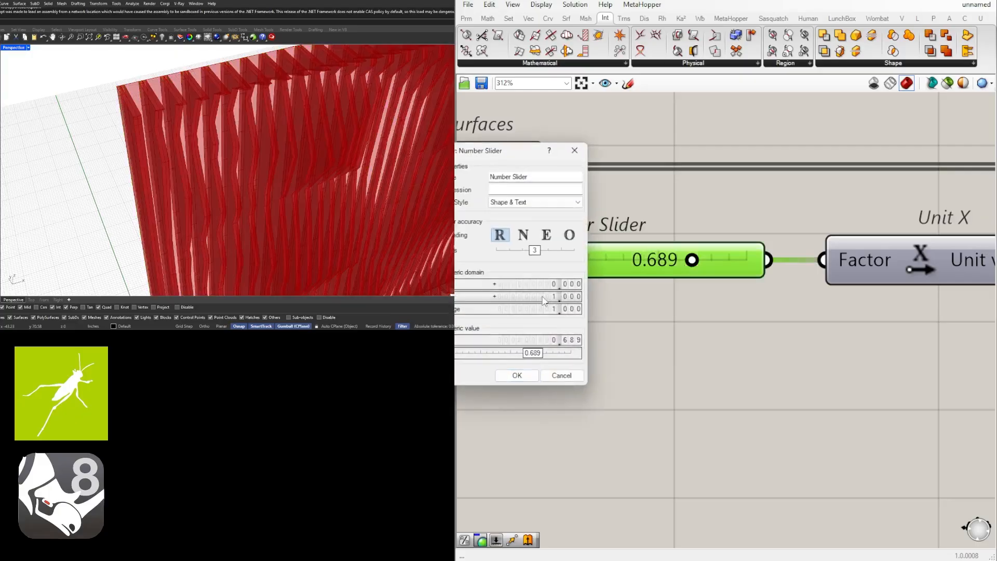
double_click(543, 296)
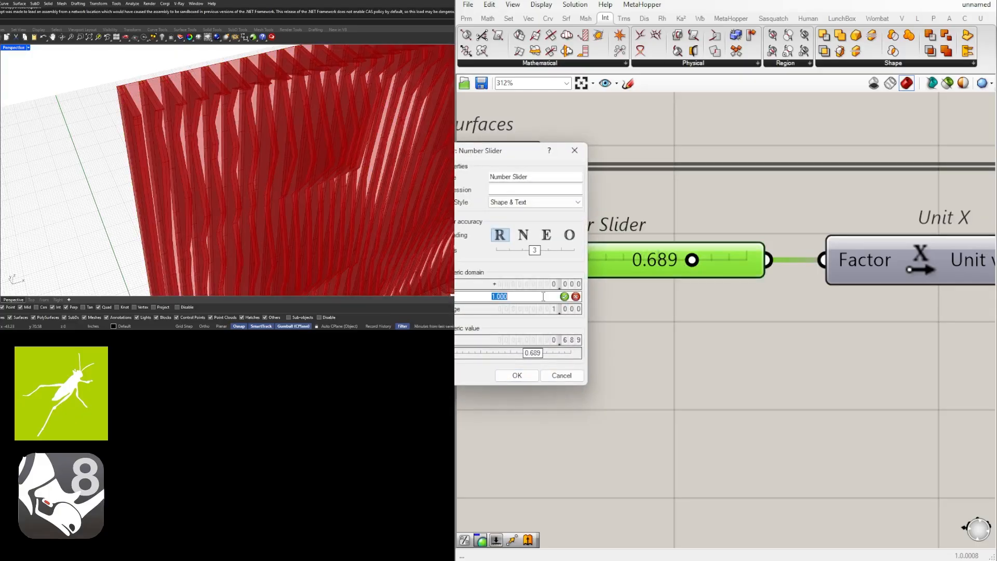
key("Return")
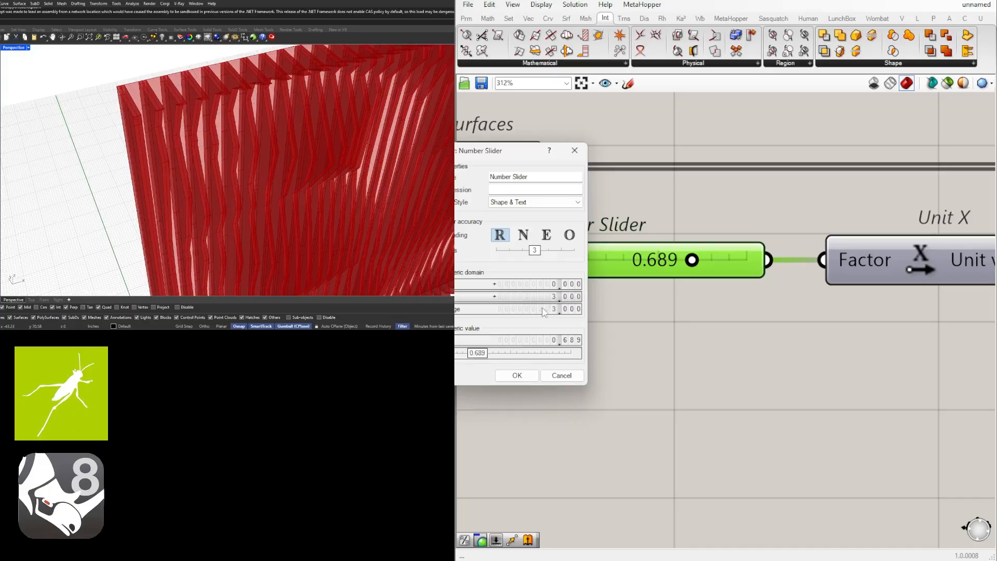
left_click(516, 375)
left_click_drag(610, 272, 638, 265)
scroll(758, 316, "down", 6)
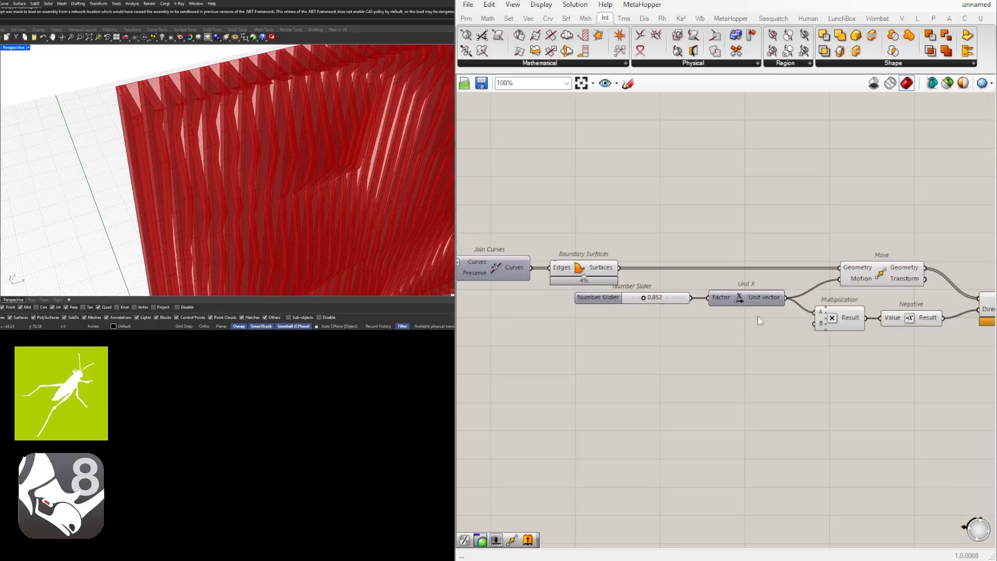
Turn off the preview of Boundary Surfaces, Unit X, Move, Multiplication and Negative so only Extrude is displayed.
left_click(759, 267)
right_click_drag(700, 285, 883, 291)
left_click_drag(867, 302, 651, 195)
middle_click(670, 202)
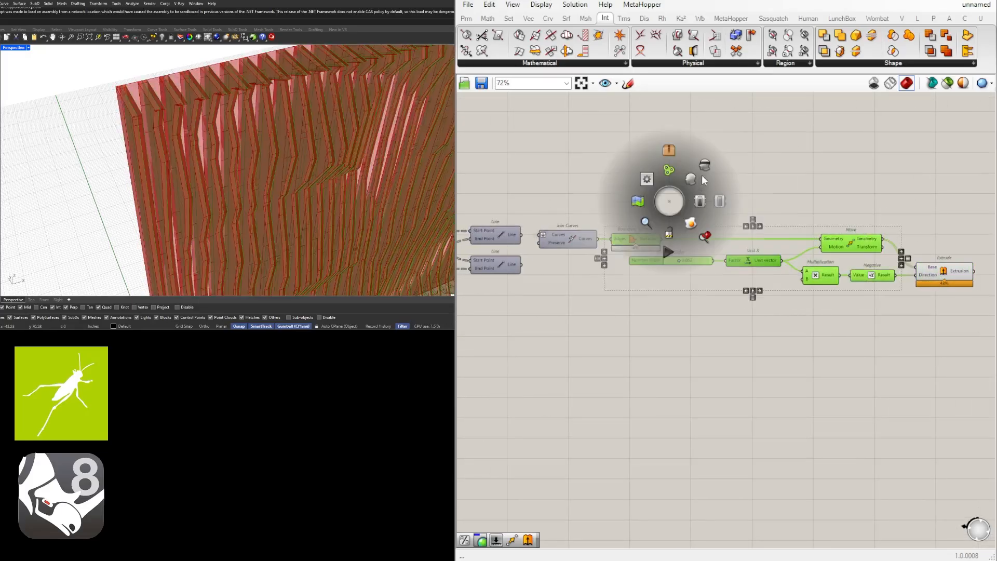
left_click(708, 165)
left_click(873, 255)
Add a Division by 2 and wire it between the thickness number slider and the Unit X Factor input.
right_click_drag(873, 262, 805, 238)
scroll(686, 229, "up", 2)
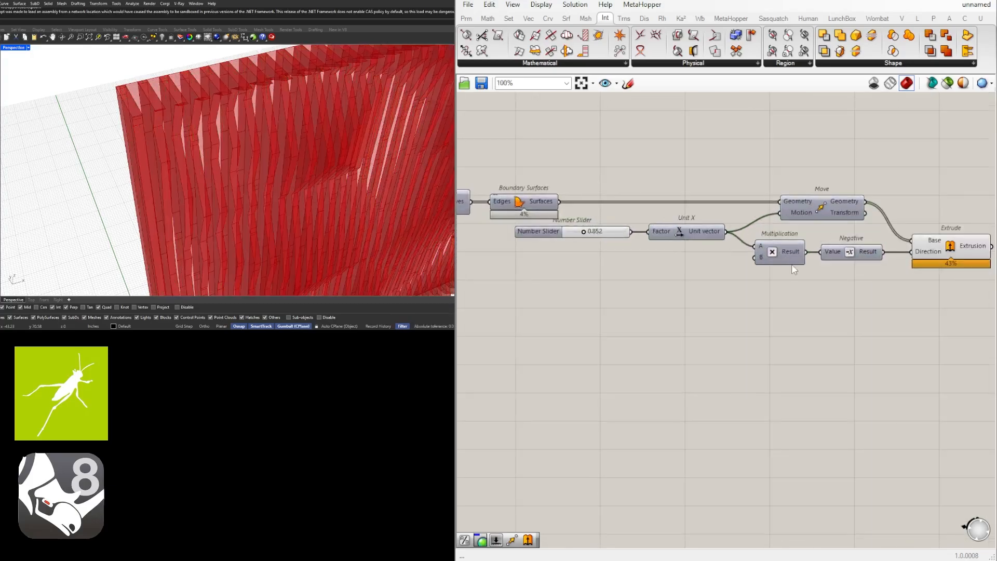
right_click_drag(612, 262, 720, 278)
left_click_drag(648, 249, 560, 248)
double_click(690, 267)
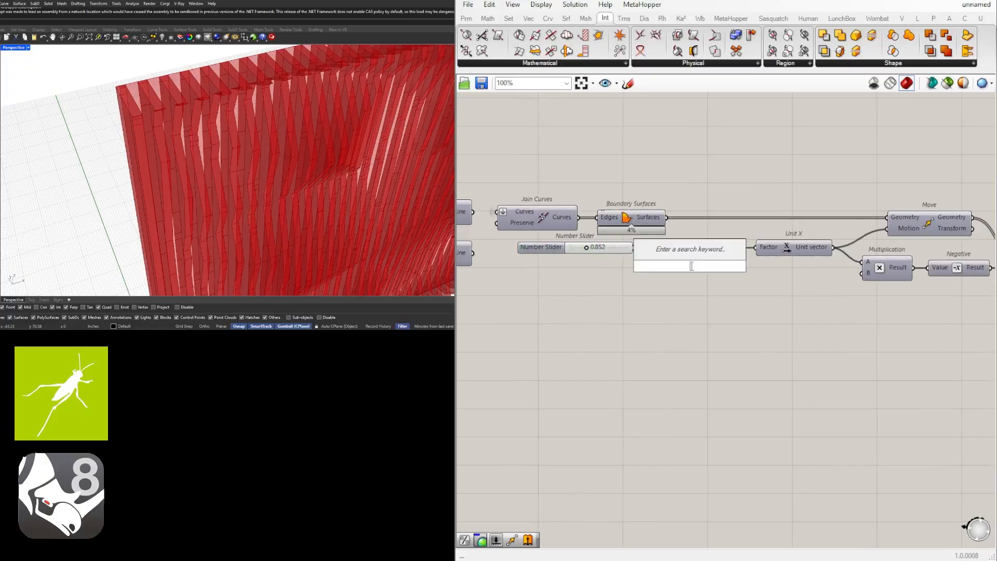
type("/2")
key("Return")
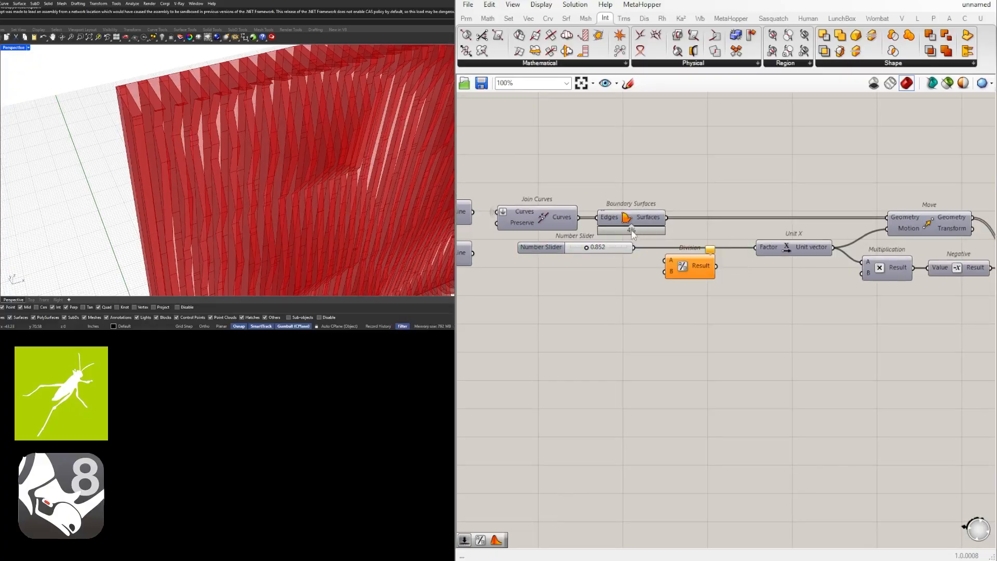
left_click_drag(638, 253, 760, 252)
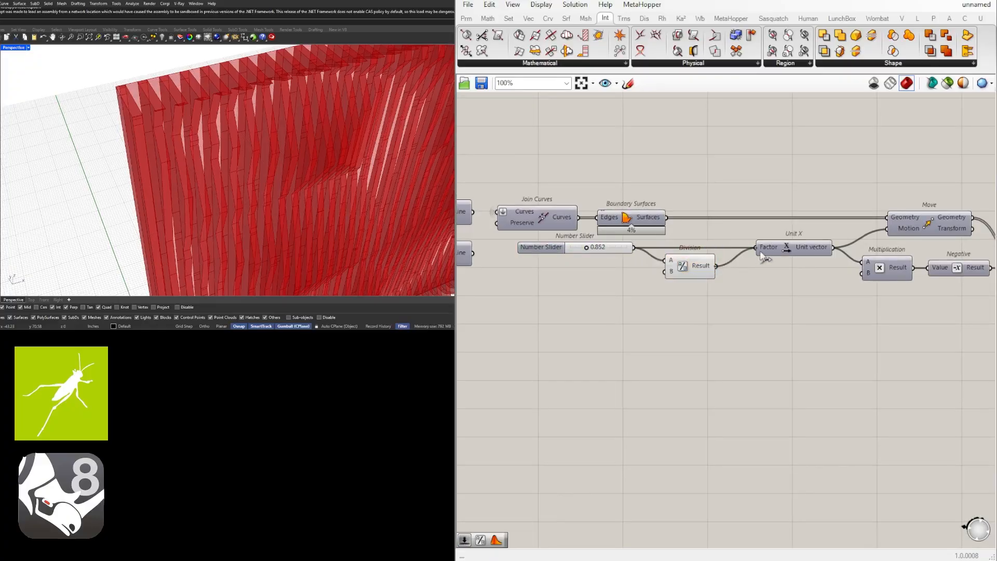
left_click_drag(691, 266, 712, 247)
Set the rib thickness slider to 0.5 and move it closer to the Division component.
scroll(596, 249, "up", 3)
double_click(596, 249)
key("BackSpace")
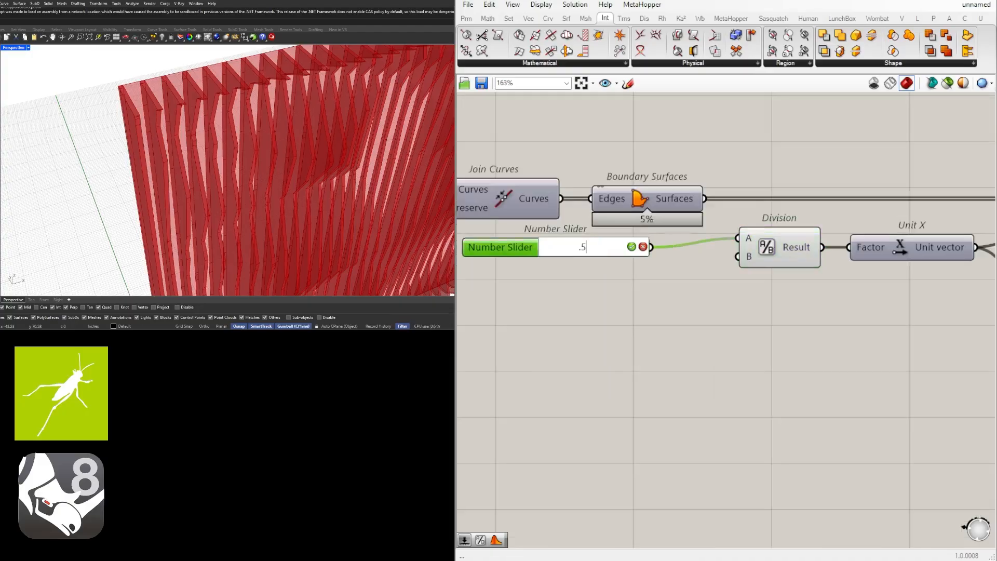
type(".5")
key("Return")
left_click_drag(500, 247, 530, 238)
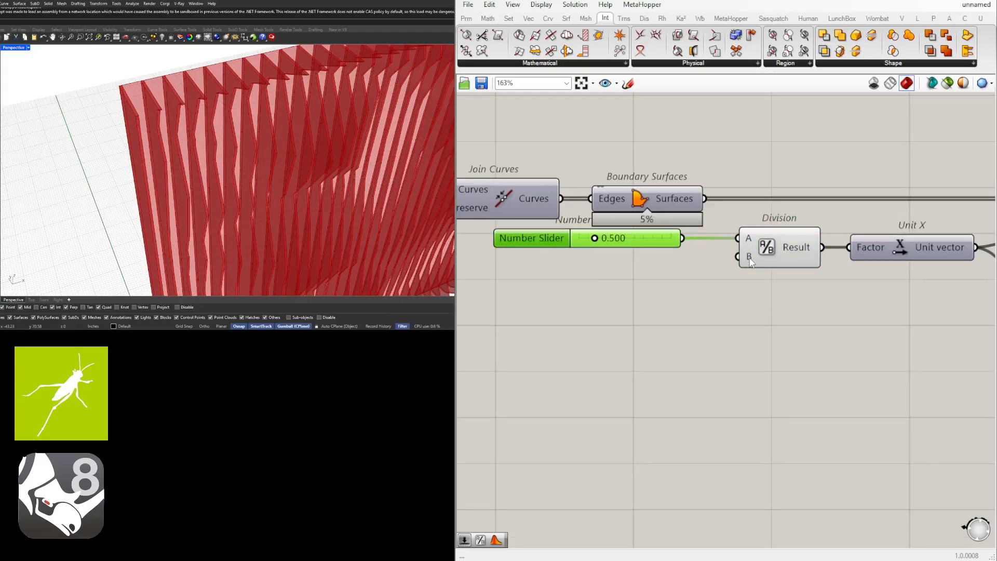
Set the rib thickness slider feeding Division to 1.
right_click_drag(841, 289, 678, 299)
right_click_drag(874, 282, 822, 258)
scroll(774, 251, "down", 2)
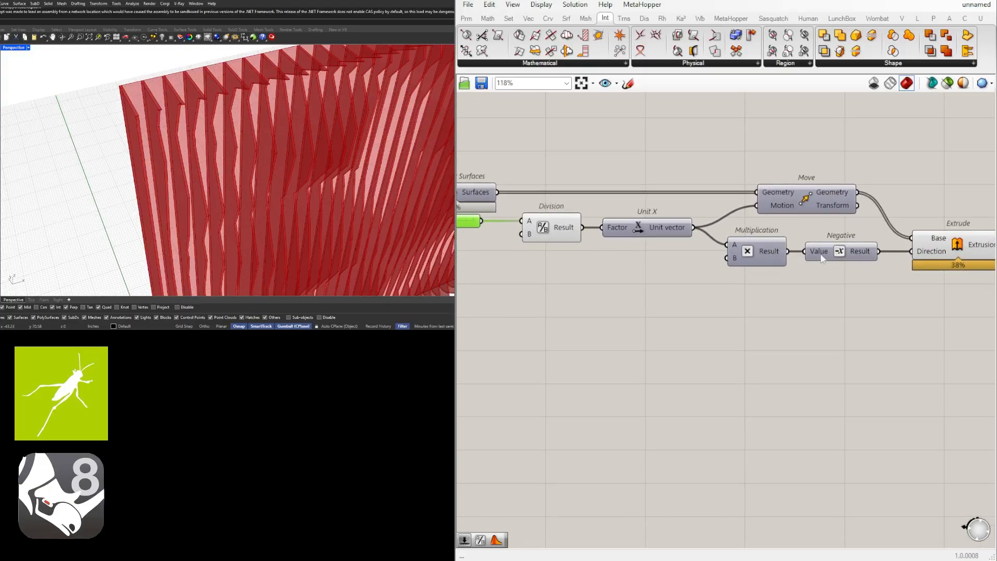
right_click_drag(632, 258, 722, 258)
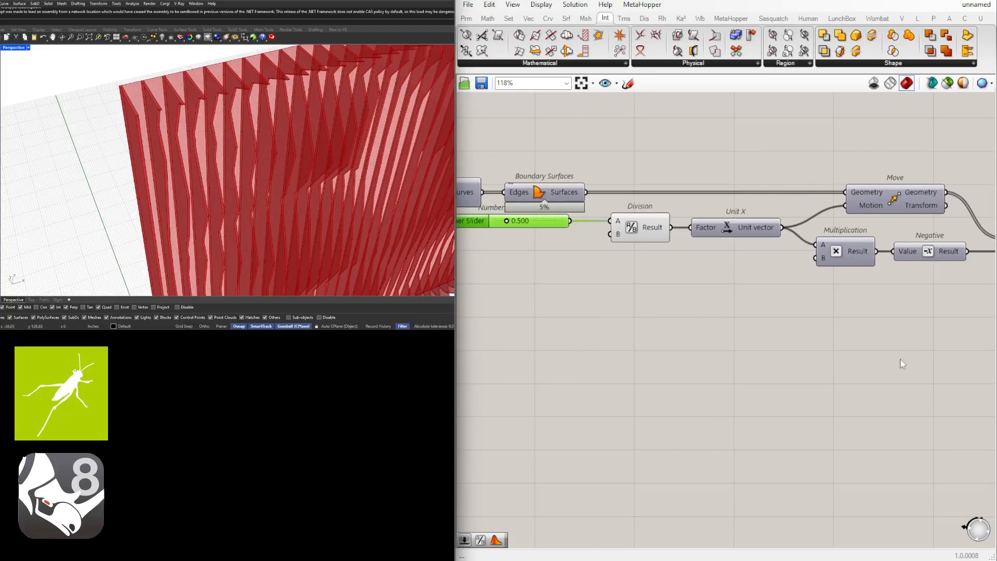
double_click(525, 223)
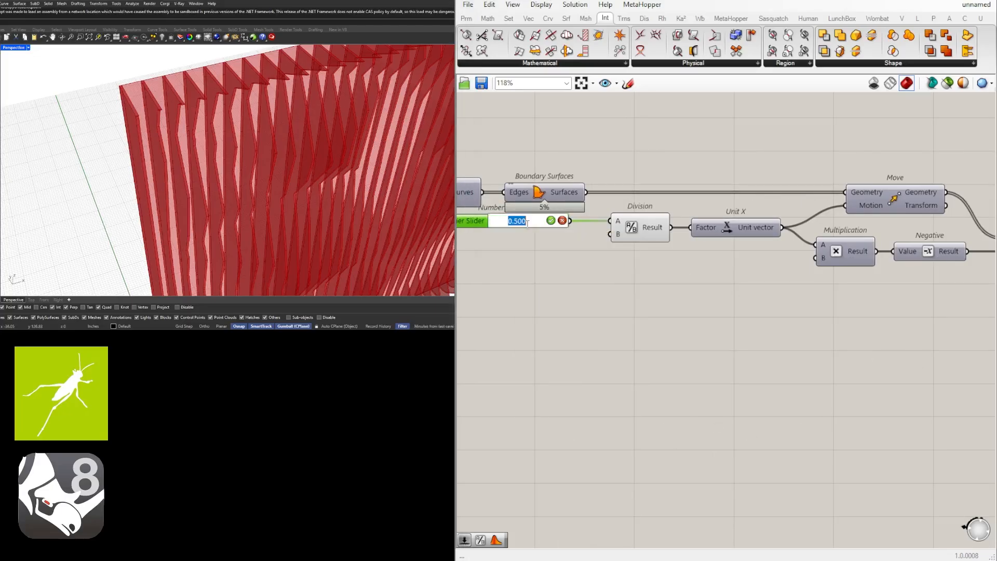
key("Return")
left_click(631, 356)
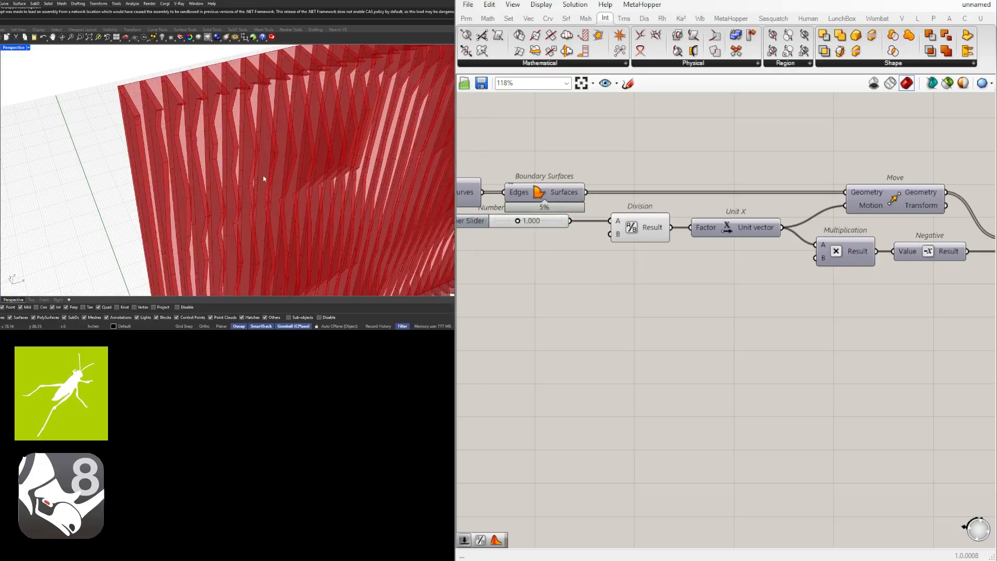
Set the Contour Distance slider to 1 and inspect the rib spacing at the panel's upper corner.
right_click_drag(262, 178, 238, 133)
scroll(214, 145, "down", 3)
scroll(901, 311, "down", 4)
right_click_drag(901, 332, 986, 329)
right_click_drag(593, 307, 801, 303)
scroll(508, 256, "up", 4)
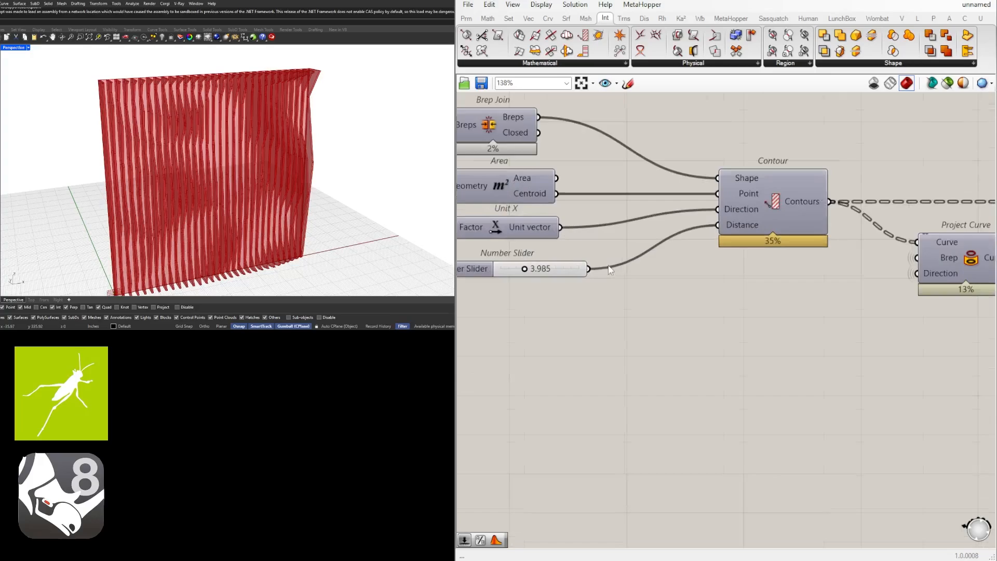
double_click(540, 269)
type("1")
key("Return")
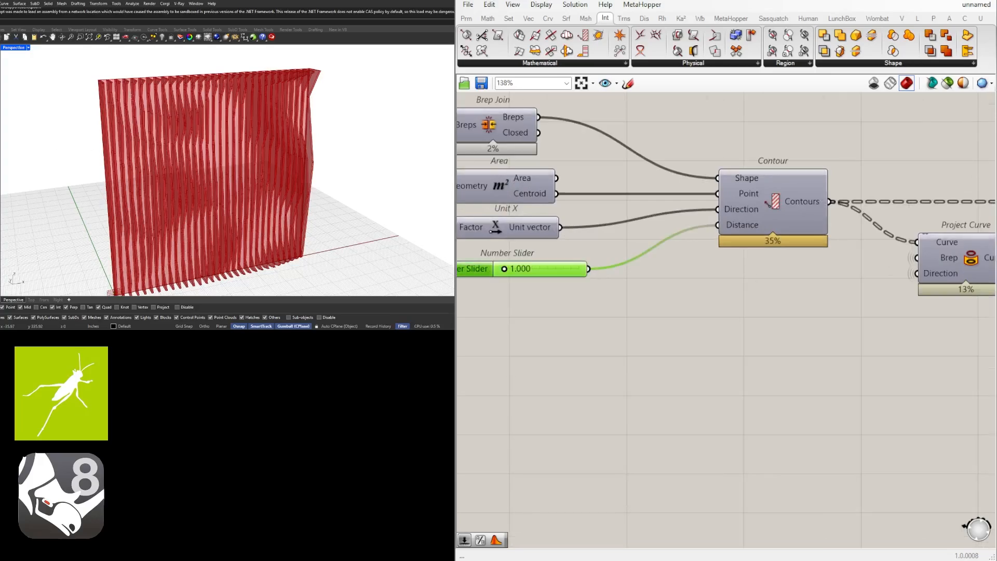
scroll(114, 101, "up", 5)
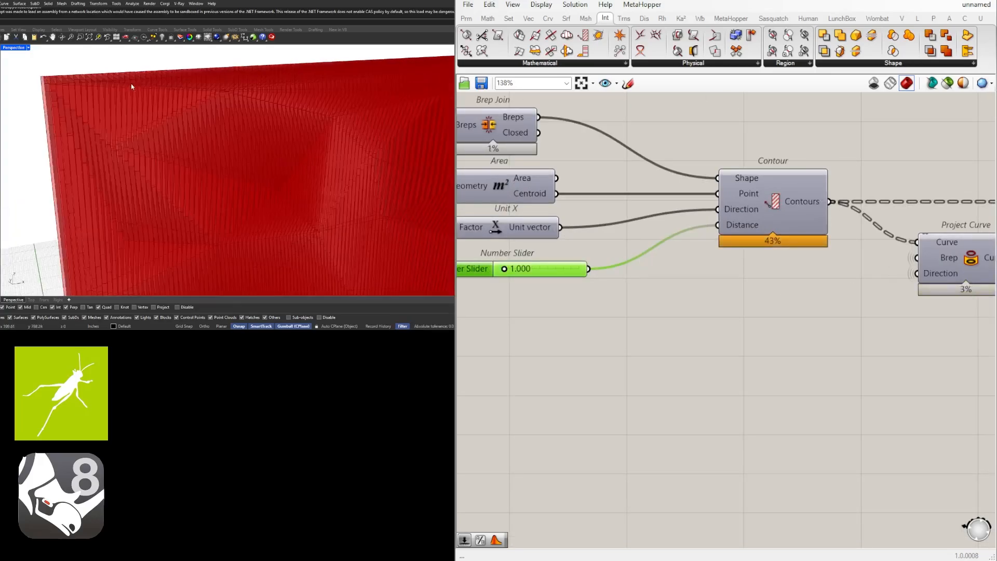
scroll(78, 151, "up", 2)
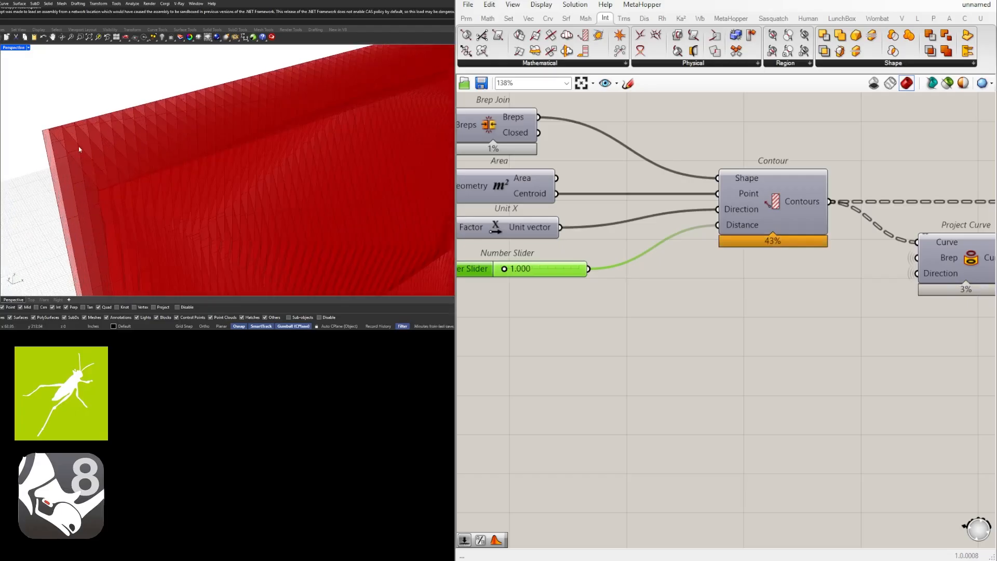
Set the Contour Distance slider to 1.5 and inspect the whole ribbed panel.
double_click(535, 271)
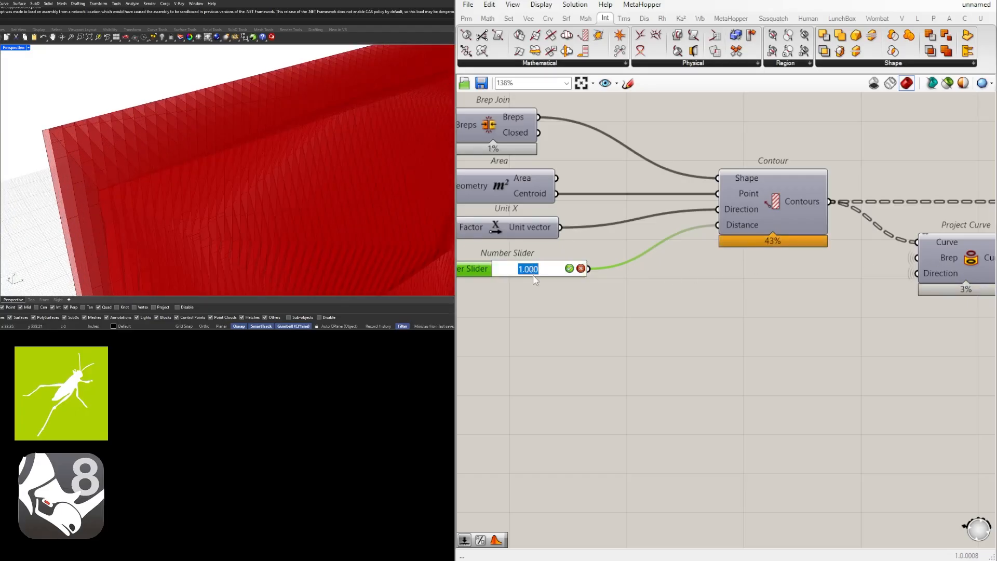
type("1.5")
key("Return")
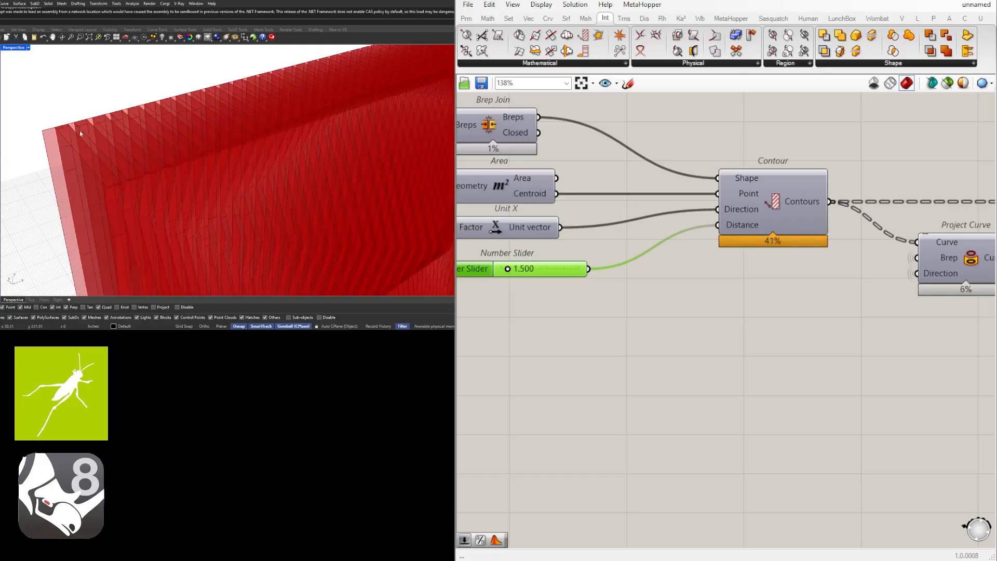
scroll(167, 151, "down", 10)
right_click_drag(187, 163, 252, 208)
Add a Geometry parameter after Extrude, wire the Extrusion output into it, and put it in a group.
right_click_drag(764, 272, 471, 300)
scroll(675, 277, "down", 5)
scroll(924, 269, "up", 3)
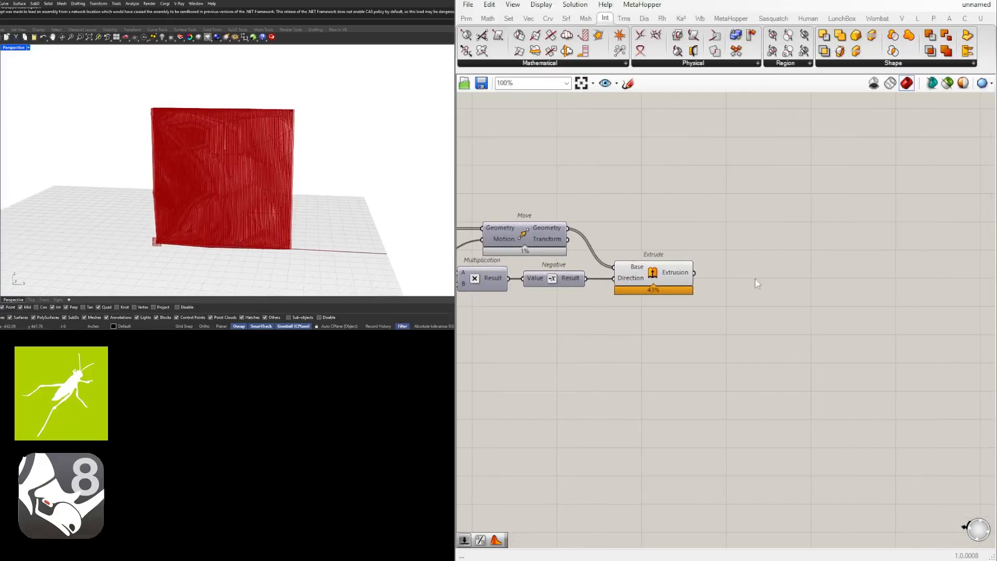
double_click(779, 278)
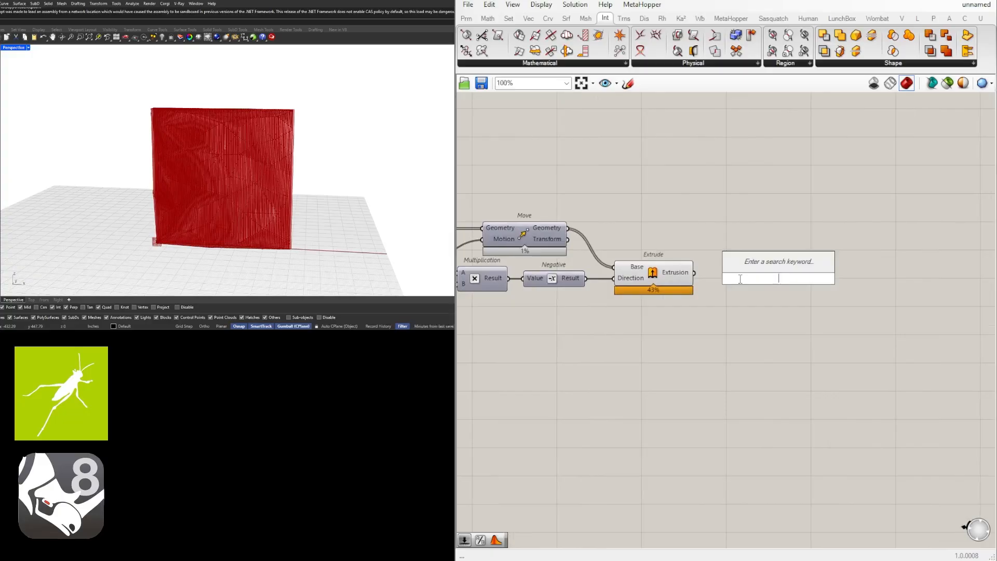
type("geom")
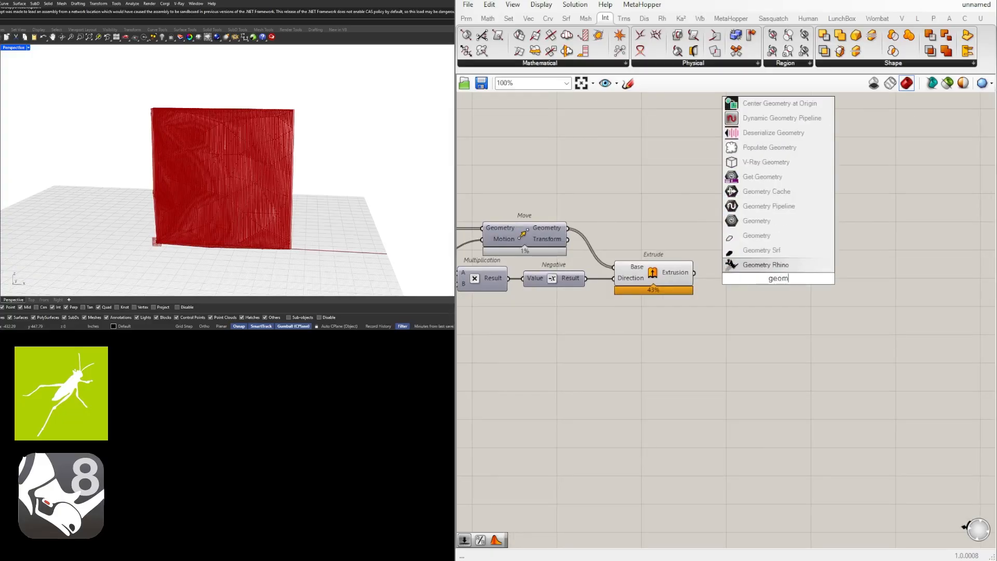
left_click(733, 222)
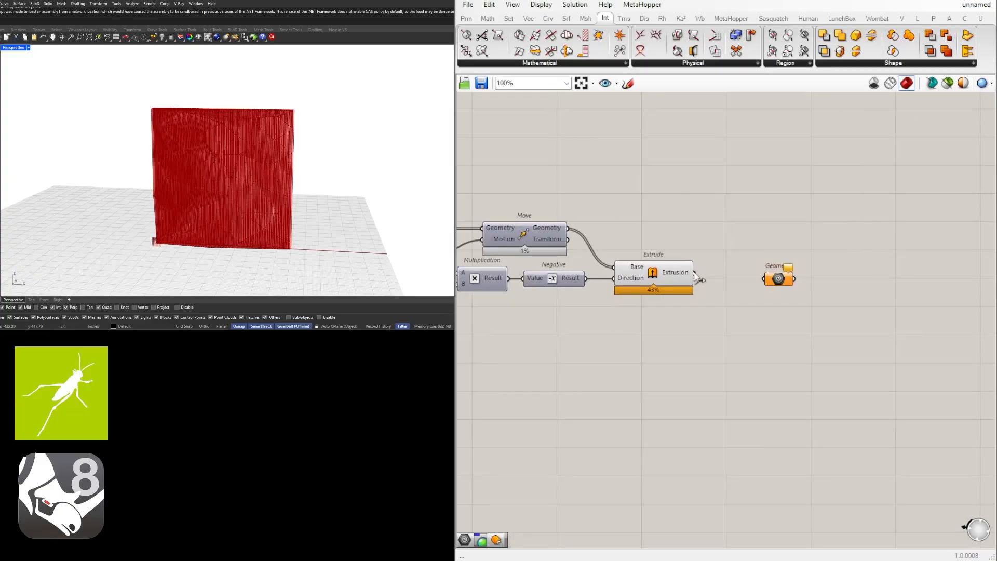
left_click_drag(694, 272, 748, 274)
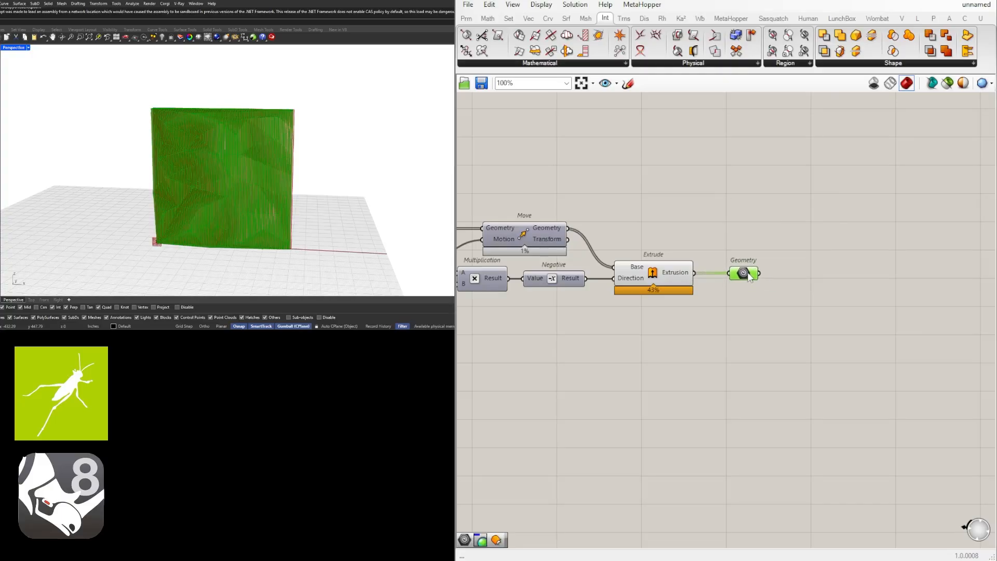
key("ctrl+g")
Turn off the preview of the Extrude component.
left_click_drag(681, 343, 636, 242)
middle_click(639, 219)
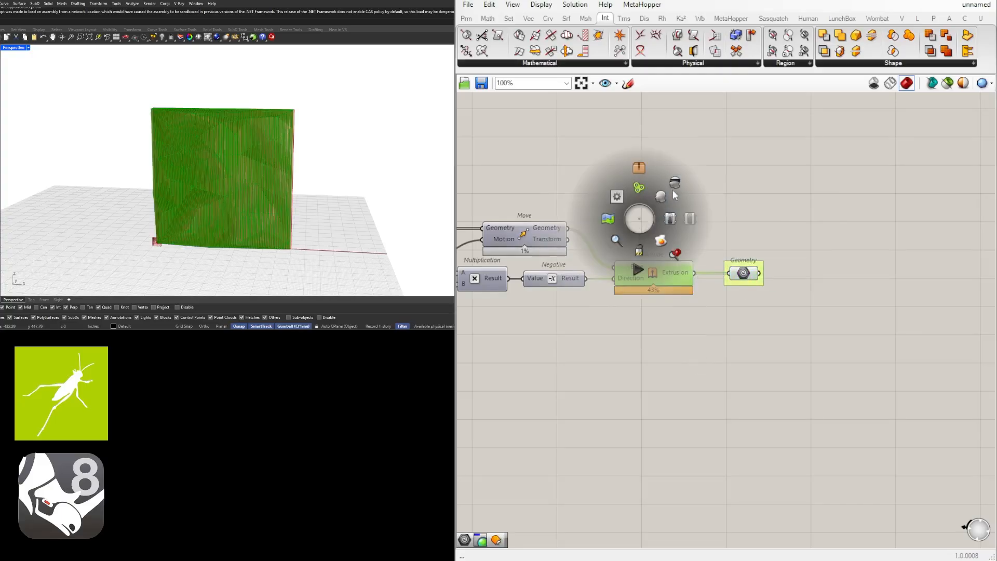
left_click(674, 190)
left_click(722, 213)
left_click(737, 265)
Add a Custom Preview component and wire the Geometry parameter into its Geometry input.
double_click(802, 282)
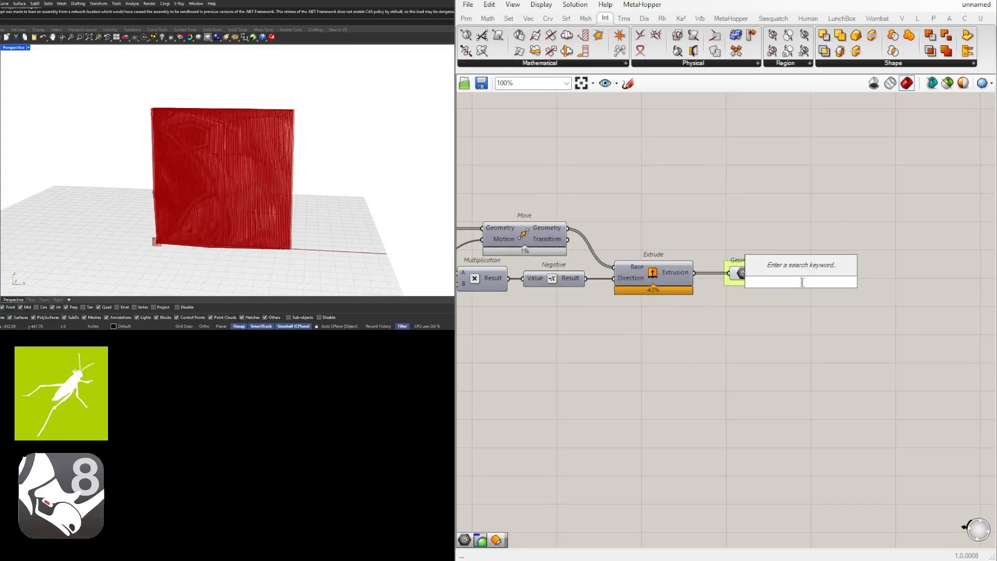
type("cus")
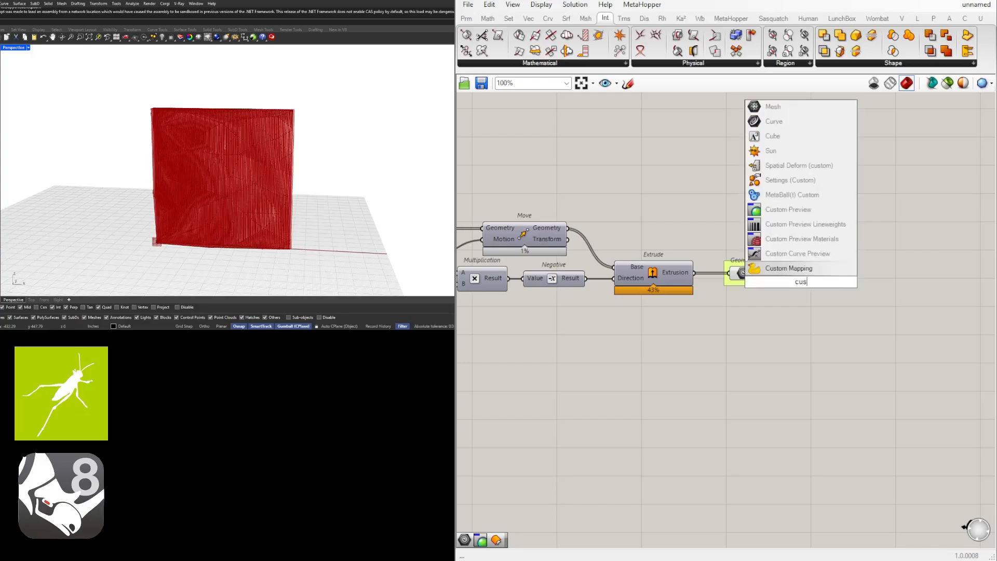
left_click(807, 209)
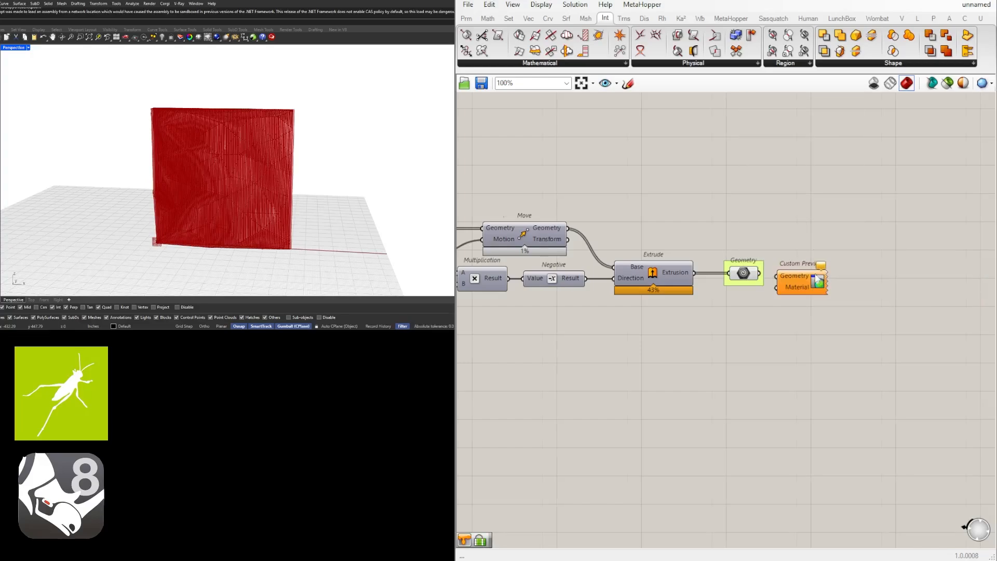
right_click_drag(805, 279, 729, 280)
left_click_drag(730, 279, 796, 278)
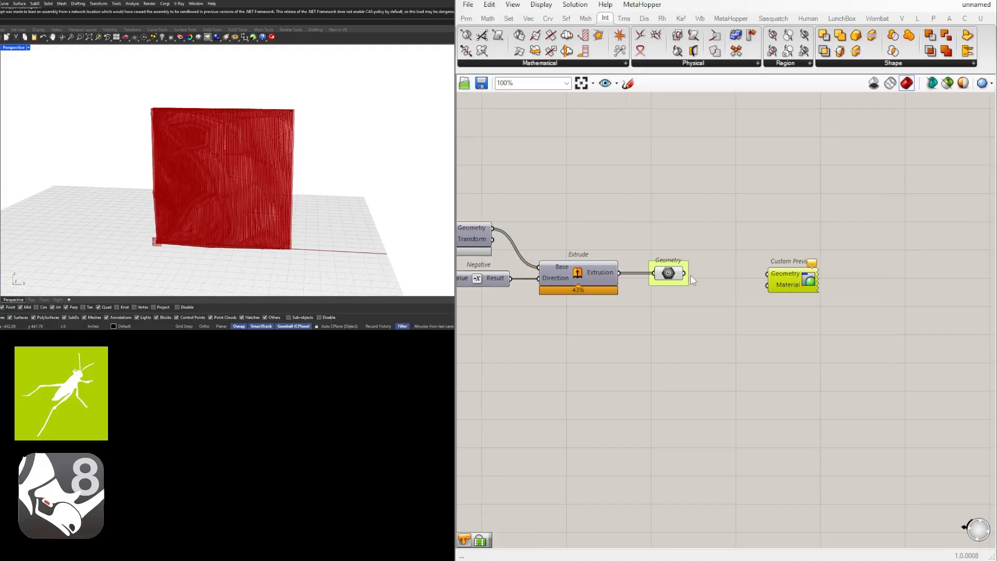
left_click_drag(684, 272, 768, 273)
Add a Colour Swatch and wire it into the Custom Preview's Material input.
double_click(743, 299)
type("swa")
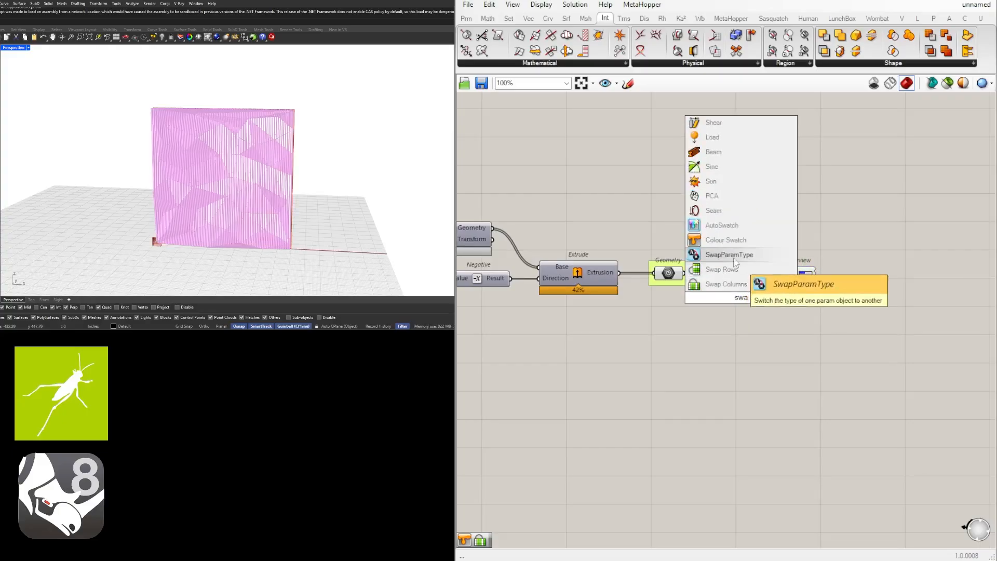
left_click(723, 240)
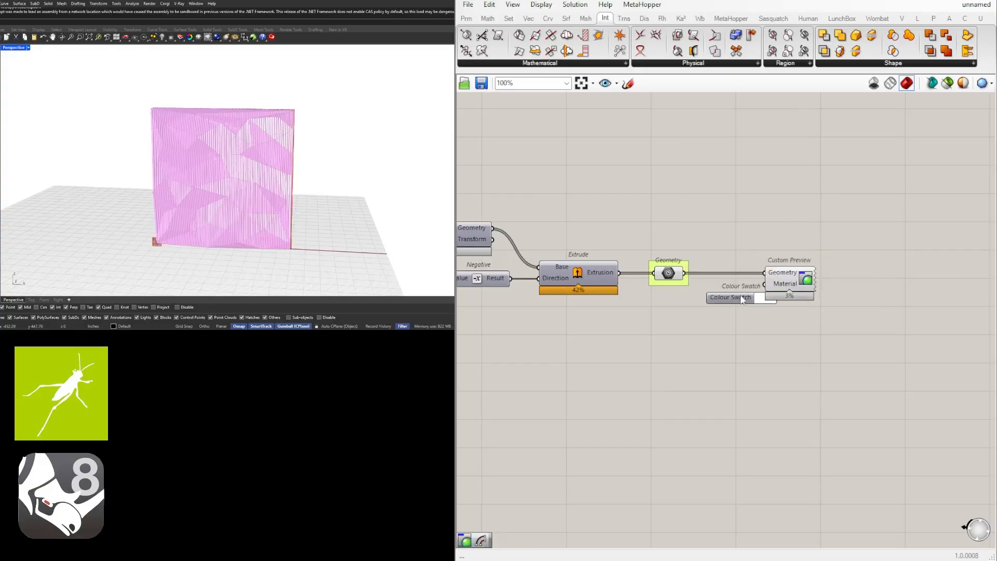
left_click_drag(740, 294, 764, 284)
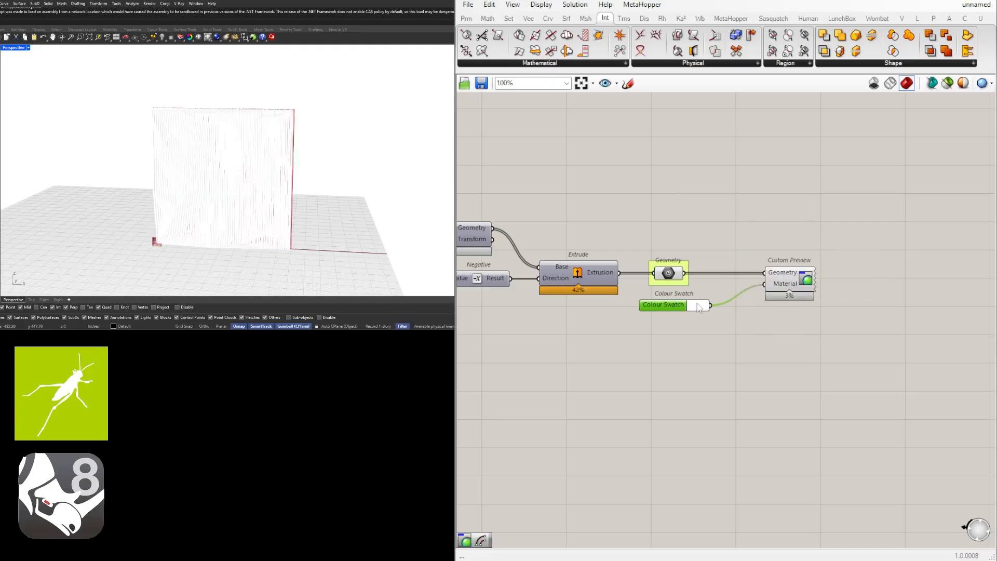
Set the Colour Swatch to a fully saturated orange with a hue of 30.
left_click(700, 307)
double_click(725, 421)
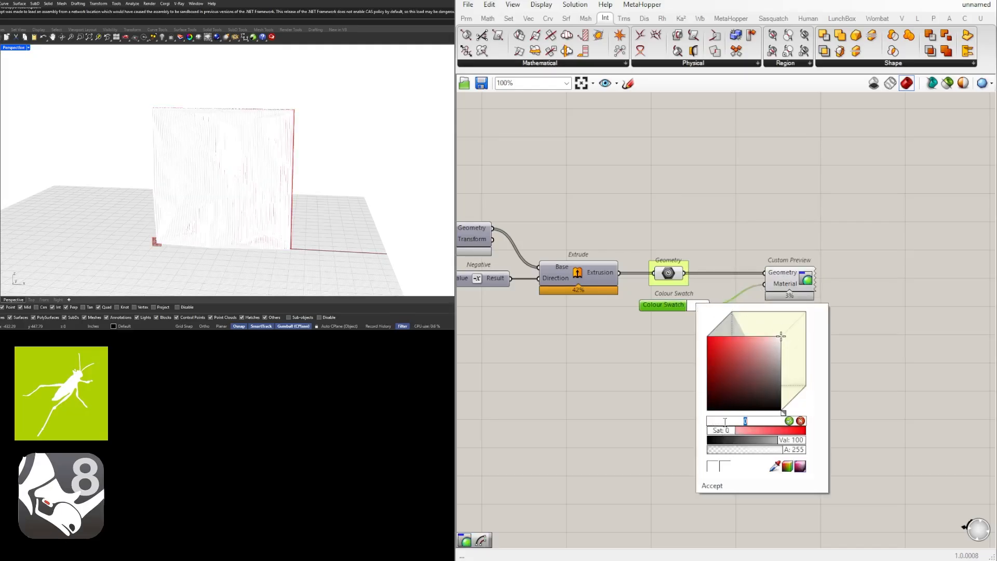
type("30")
key("Return")
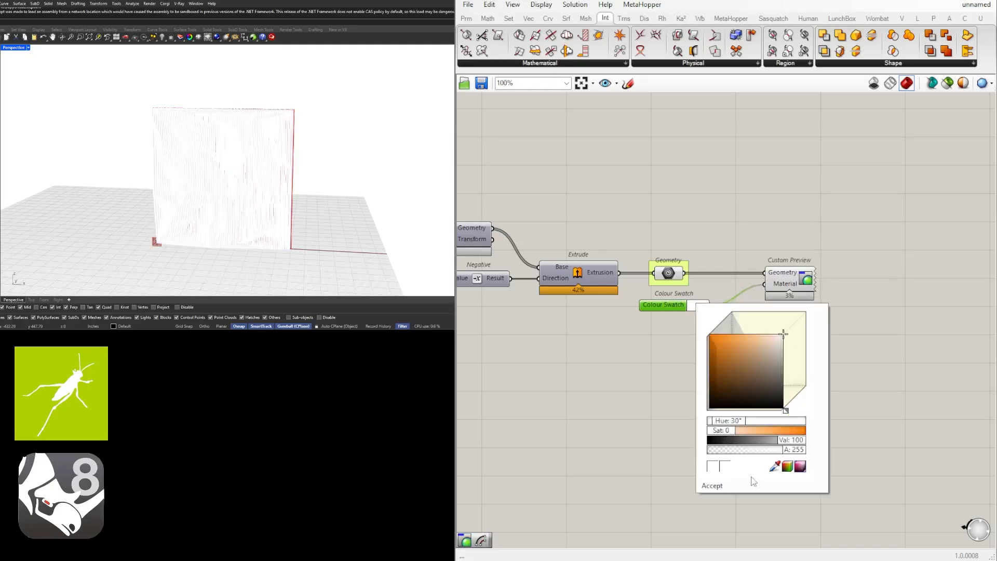
left_click_drag(712, 434, 846, 423)
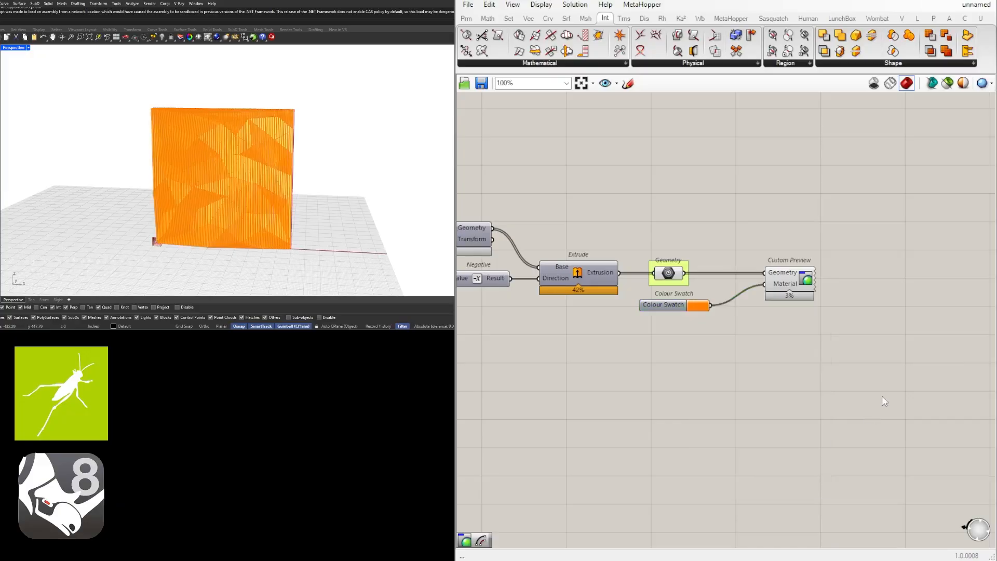
Turn off the preview of the Geometry parameter so only the orange Custom Preview is displayed.
mouse_move(342, 173)
right_mouse_down()
mouse_move(363, 176)
mouse_move(253, 201)
mouse_move(328, 182)
right_mouse_up()
scroll(249, 203, "up", 3)
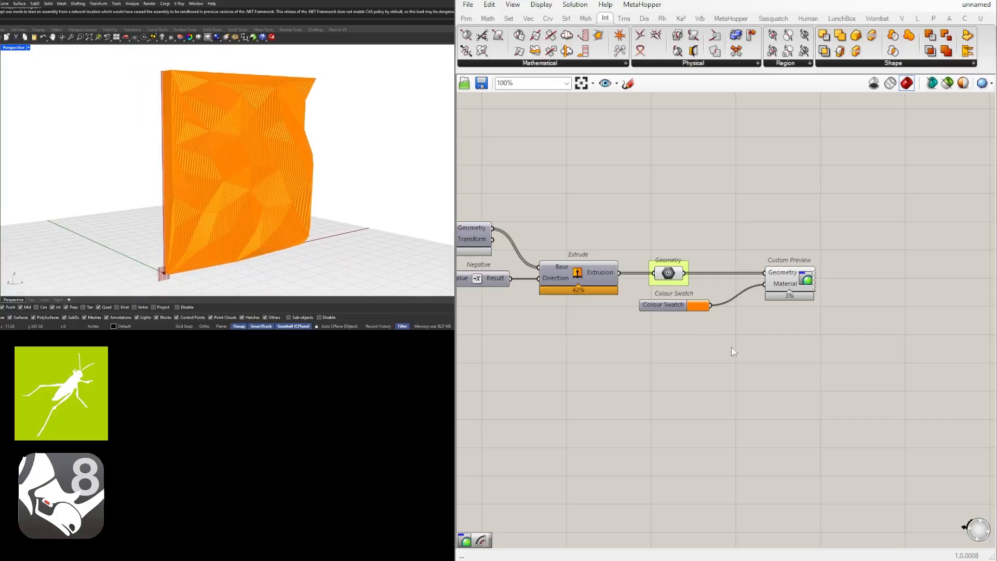
middle_click(669, 272)
scroll(669, 272, "up", 1)
left_click(708, 231)
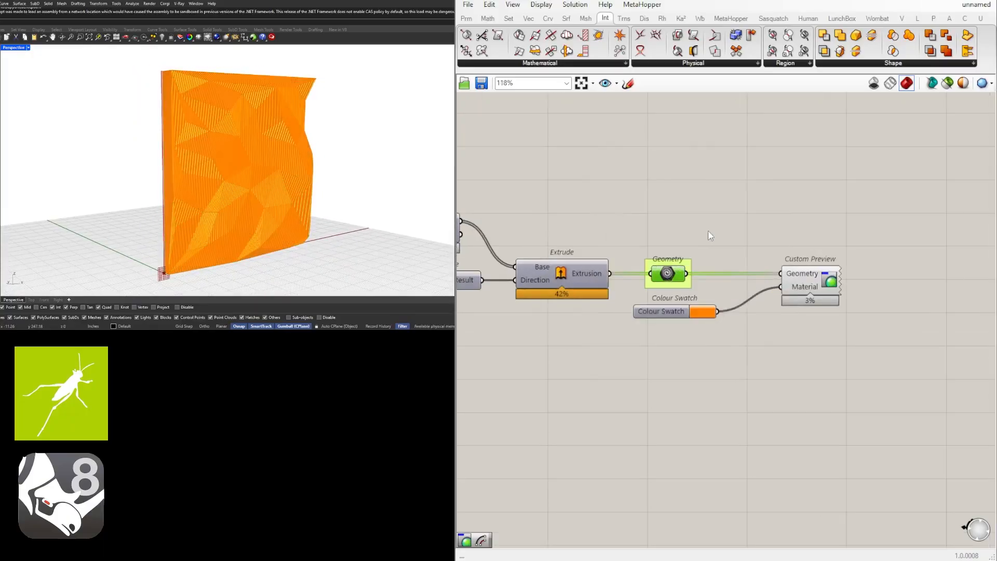
mouse_move(214, 157)
right_mouse_down()
mouse_move(228, 155)
mouse_move(190, 152)
mouse_move(205, 154)
right_mouse_up()
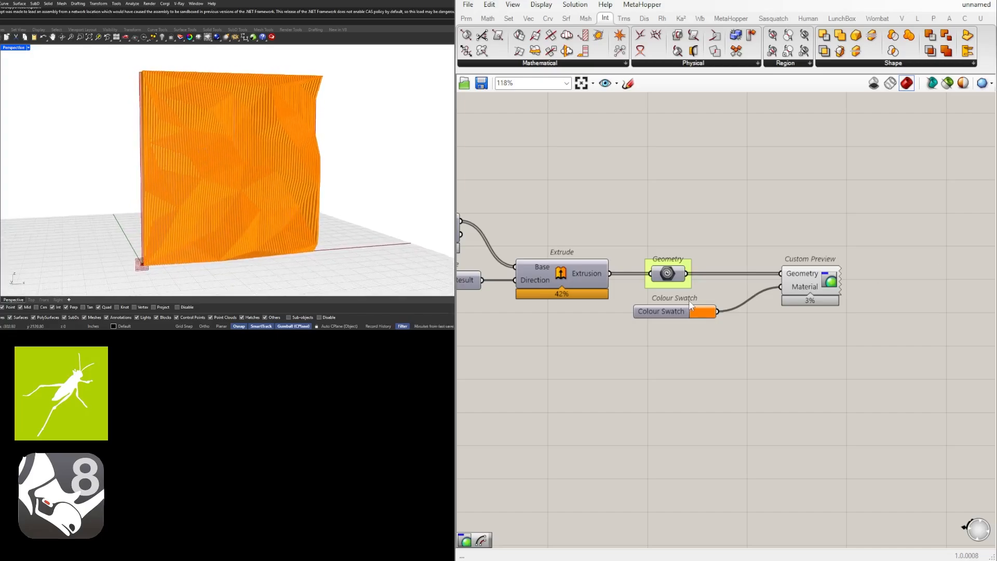
Examine the orange ribbed panel and the part of the definition around the Contour component and its distance slider.
scroll(691, 305, "down", 5)
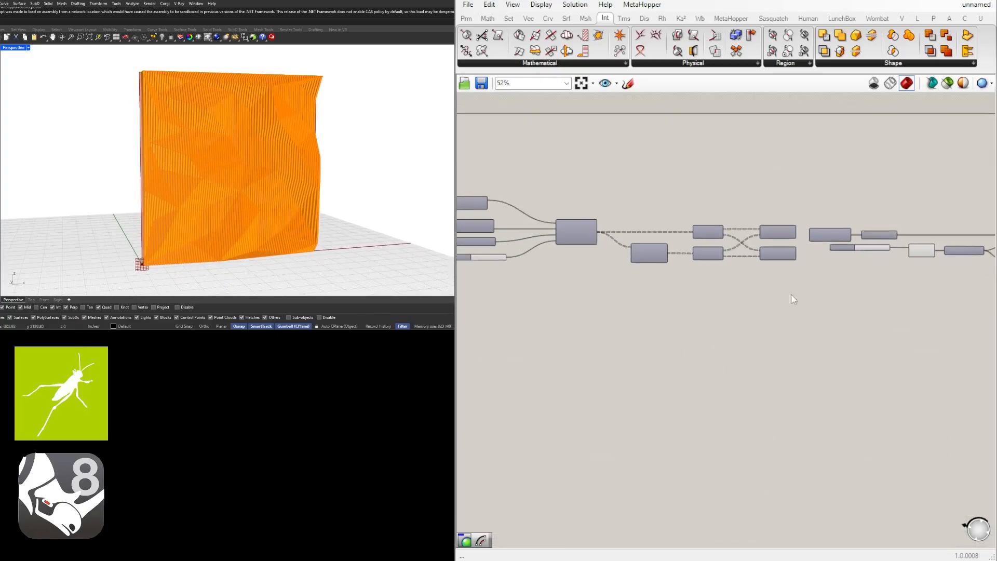
scroll(866, 236, "up", 8)
right_click_drag(914, 280, 670, 277)
scroll(674, 277, "down", 5)
right_click_drag(610, 314, 882, 280)
scroll(583, 285, "down", 2)
scroll(584, 285, "up", 3)
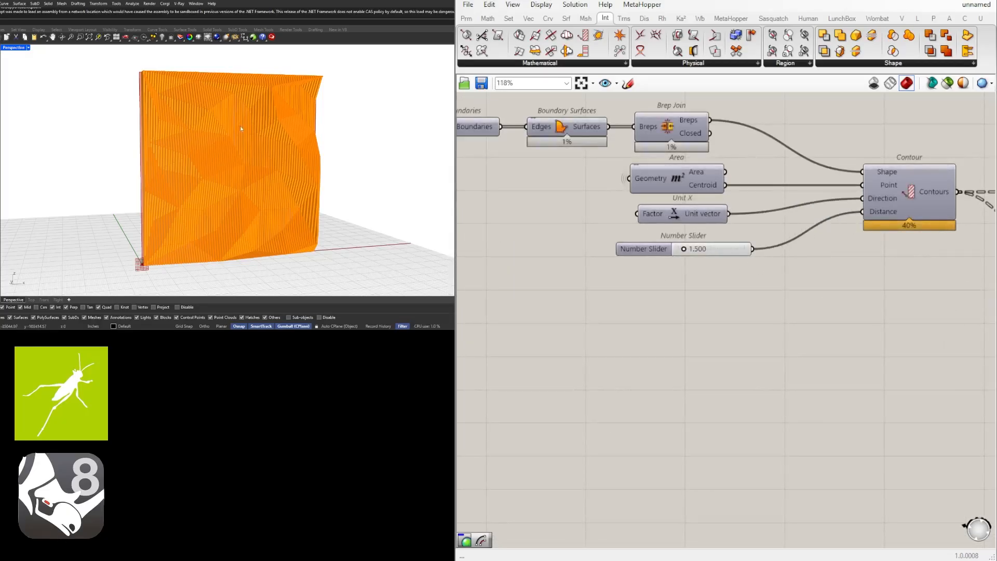
right_click_drag(199, 172, 263, 172)
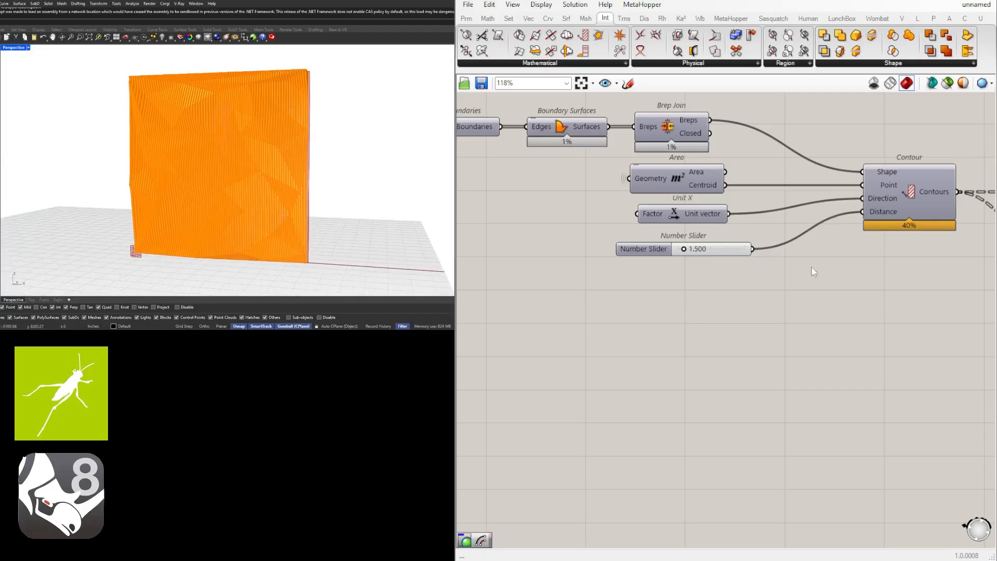
Set the seed slider of the Random component to 3 and view the panel from both sides.
scroll(713, 282, "down", 2)
right_click_drag(589, 264, 875, 254)
right_click_drag(616, 260, 857, 249)
right_click_drag(613, 255, 856, 244)
scroll(794, 228, "up", 5)
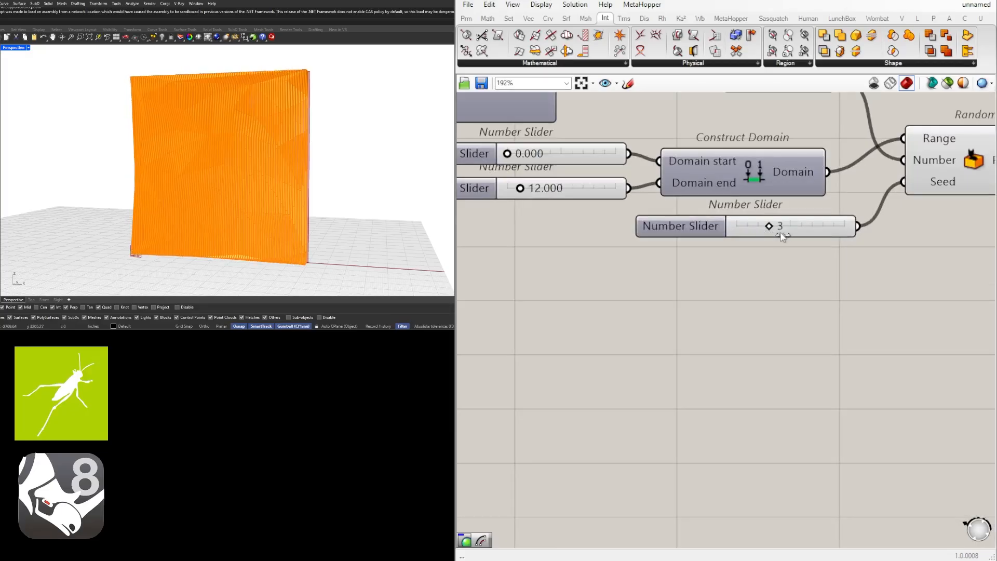
right_click_drag(221, 175, 289, 177)
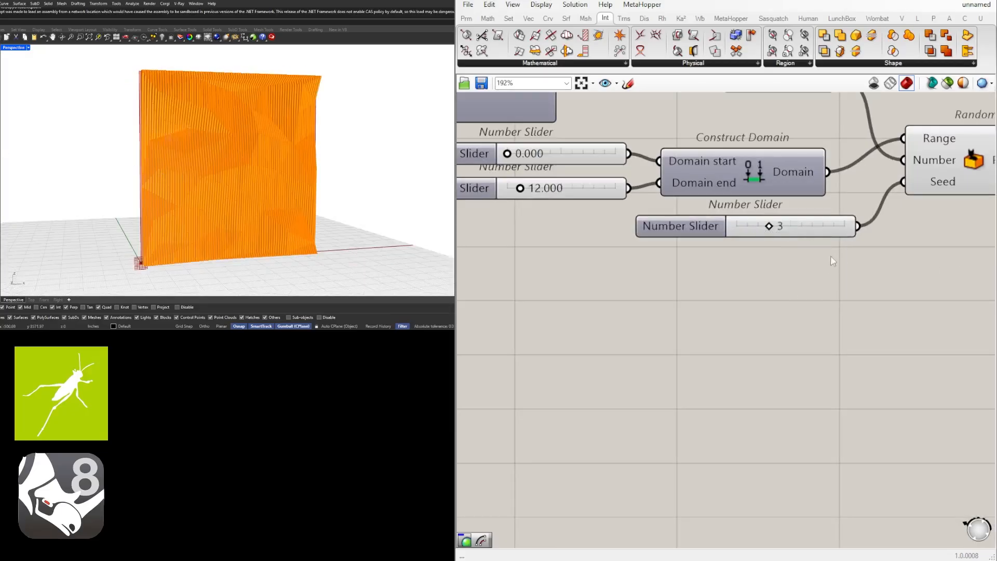
right_click_drag(783, 289, 808, 288)
mouse_move(182, 176)
right_mouse_down()
mouse_move(249, 177)
mouse_move(124, 175)
mouse_move(182, 182)
right_mouse_up()
Review the definition from the Random component through to the Extrude component and back to the domain sliders.
scroll(711, 279, "down", 5)
right_click_drag(886, 302, 668, 306)
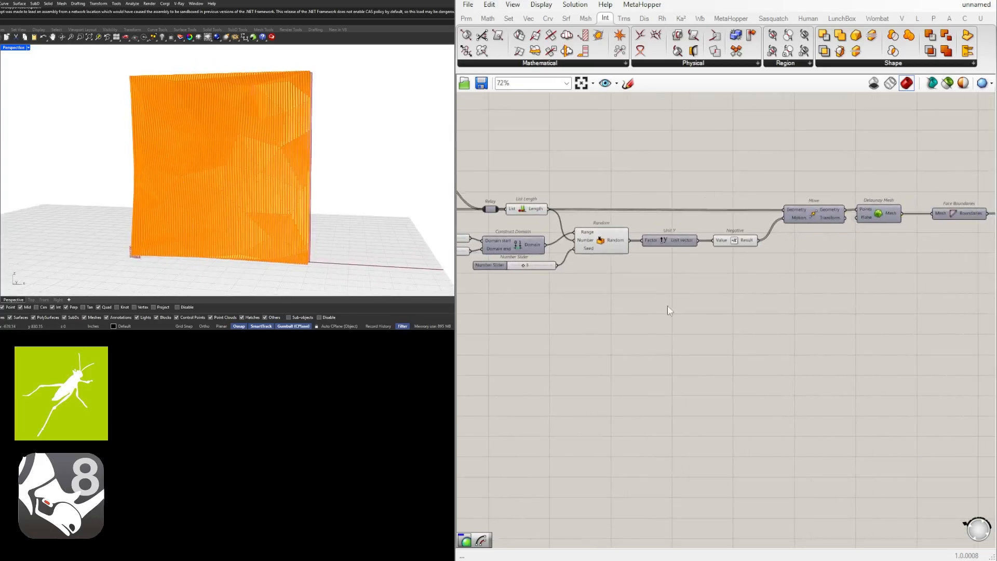
right_click_drag(946, 296, 612, 285)
right_click_drag(893, 297, 662, 280)
scroll(913, 274, "down", 2)
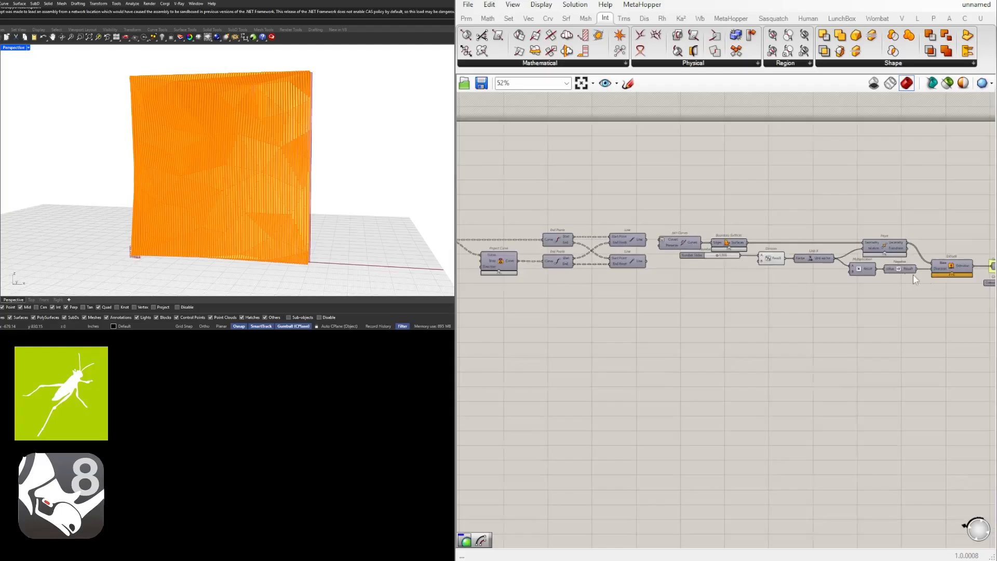
right_click_drag(913, 276, 708, 275)
scroll(880, 271, "up", 3)
scroll(784, 289, "down", 4)
right_click_drag(610, 348, 914, 343)
right_click_drag(571, 341, 889, 333)
scroll(696, 264, "up", 2)
right_click_drag(831, 249, 674, 281)
scroll(714, 286, "up", 4)
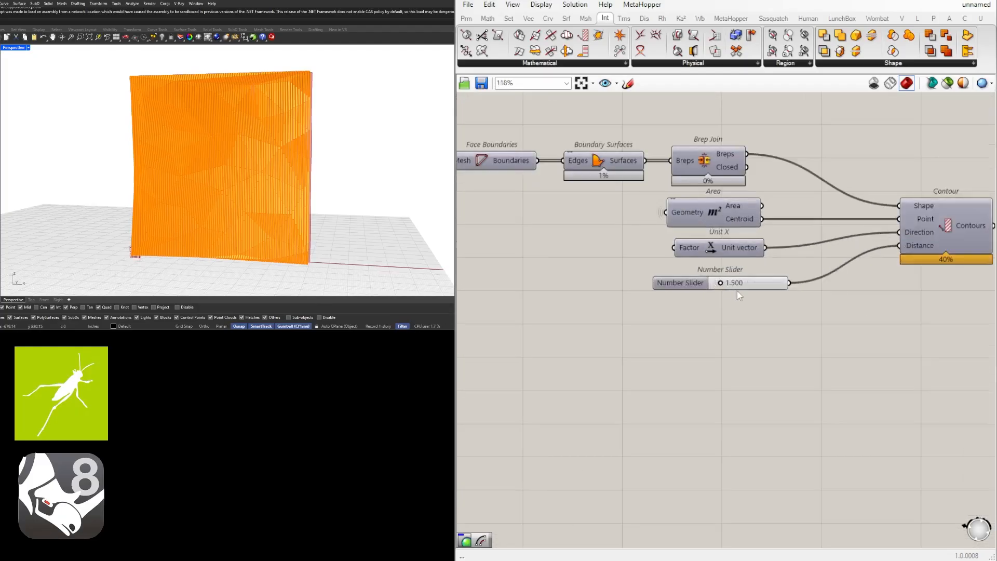
scroll(669, 309, "down", 4)
right_click_drag(577, 339, 807, 332)
right_click_drag(569, 324, 786, 310)
scroll(689, 264, "up", 1)
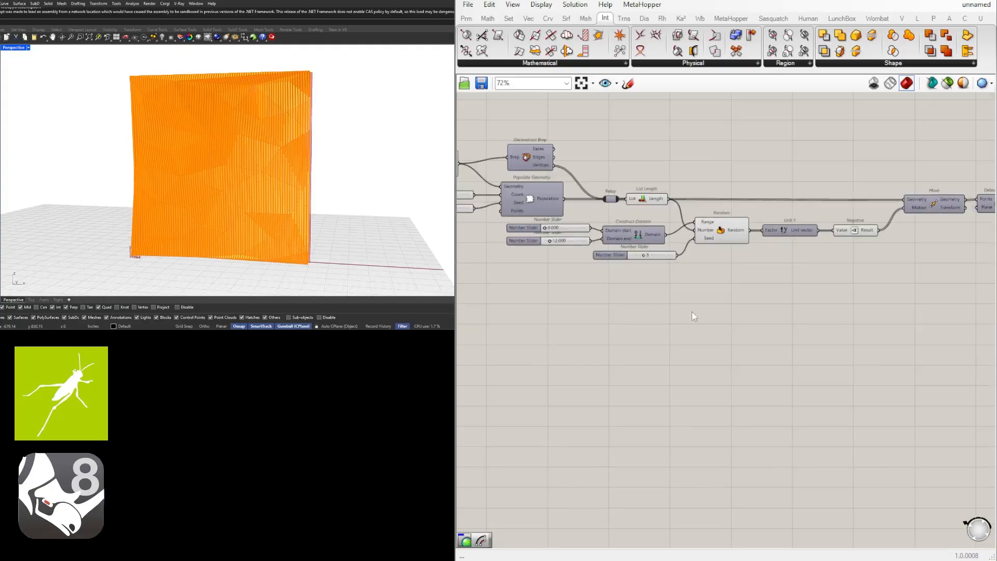
Set the Construct Domain end slider to 3 and view the panel's relief from the side.
right_click_drag(240, 196, 322, 195)
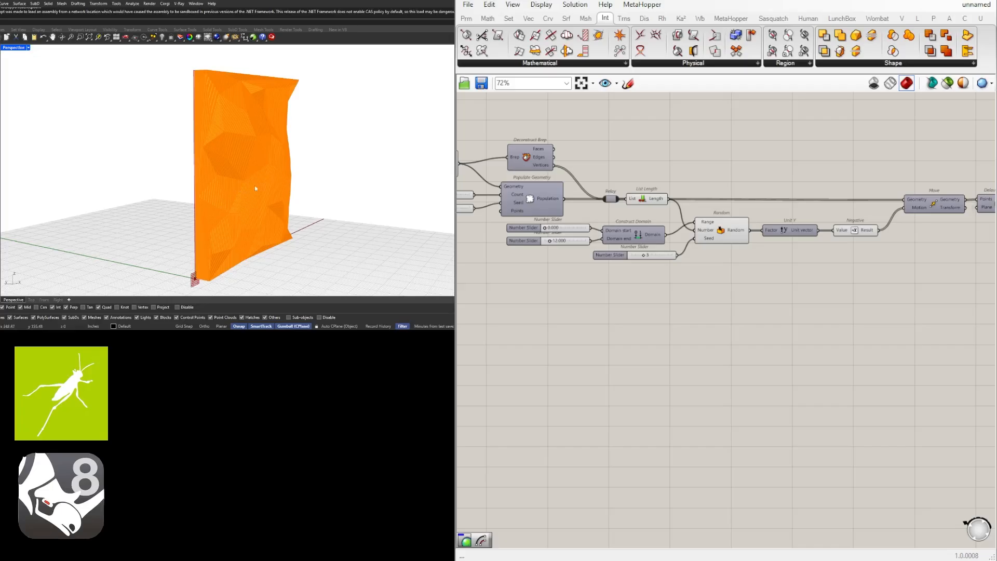
scroll(616, 259, "up", 6)
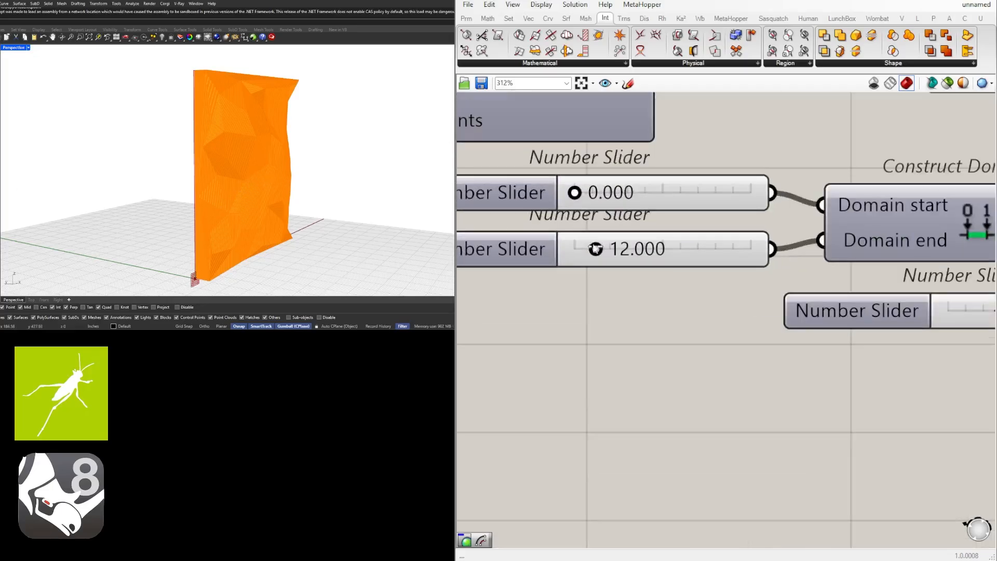
scroll(597, 252, "up", 3)
double_click(629, 239)
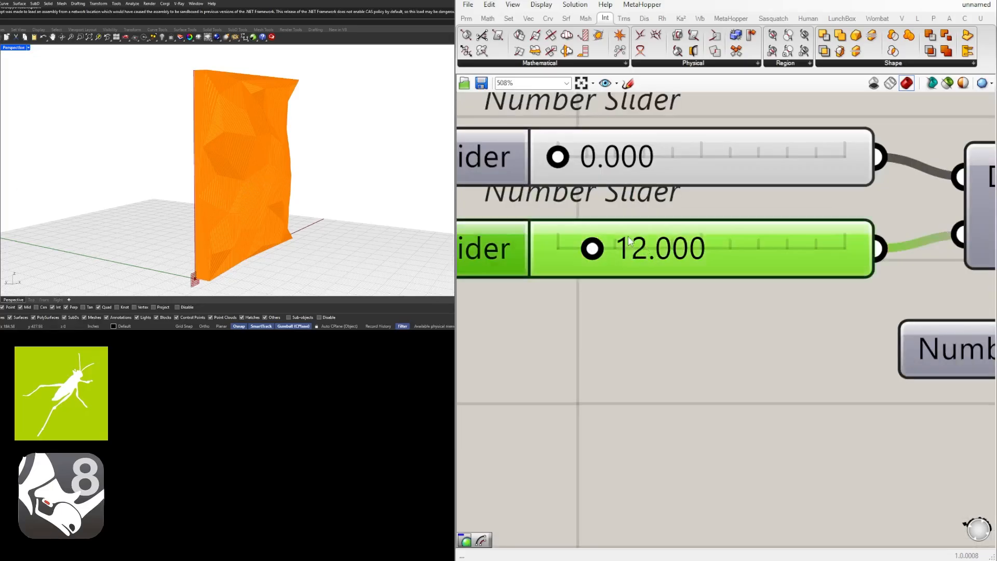
key("Return")
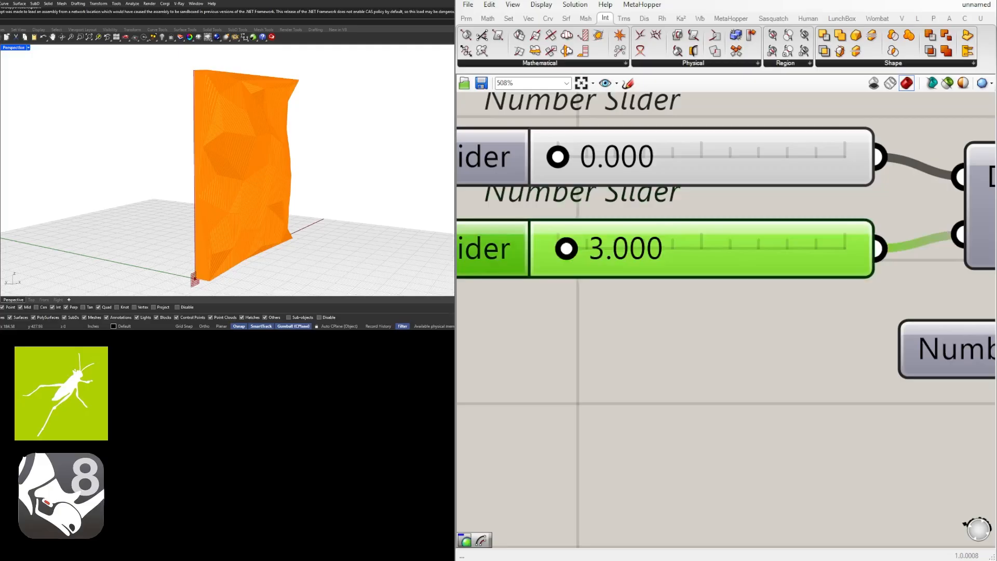
mouse_move(333, 174)
right_mouse_down()
mouse_move(194, 177)
mouse_move(326, 169)
right_mouse_up()
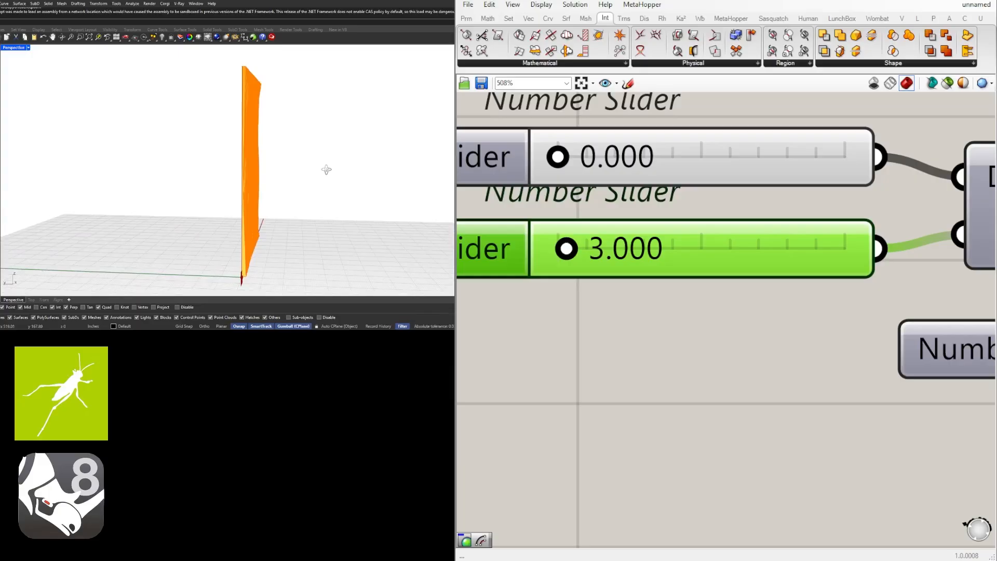
Set the Construct Domain end slider to 24 and view the deeper relief of the panel.
double_click(631, 256)
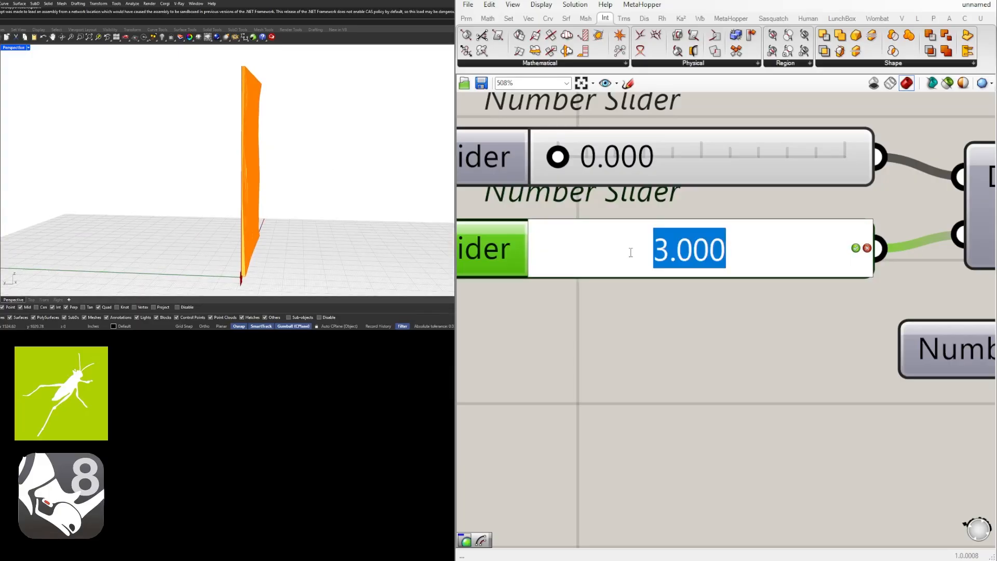
key("Return")
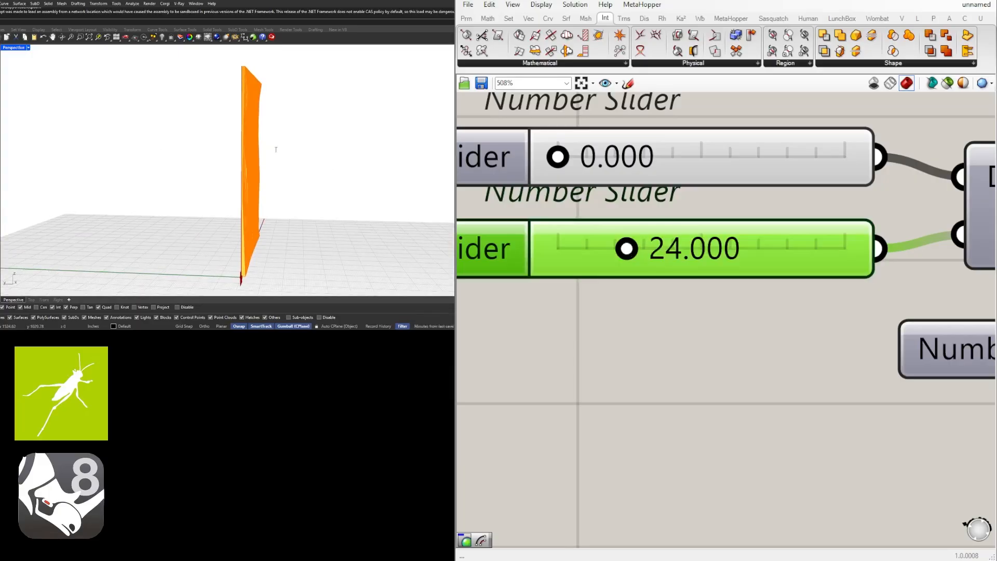
right_click_drag(314, 161, 264, 159)
scroll(831, 337, "down", 10)
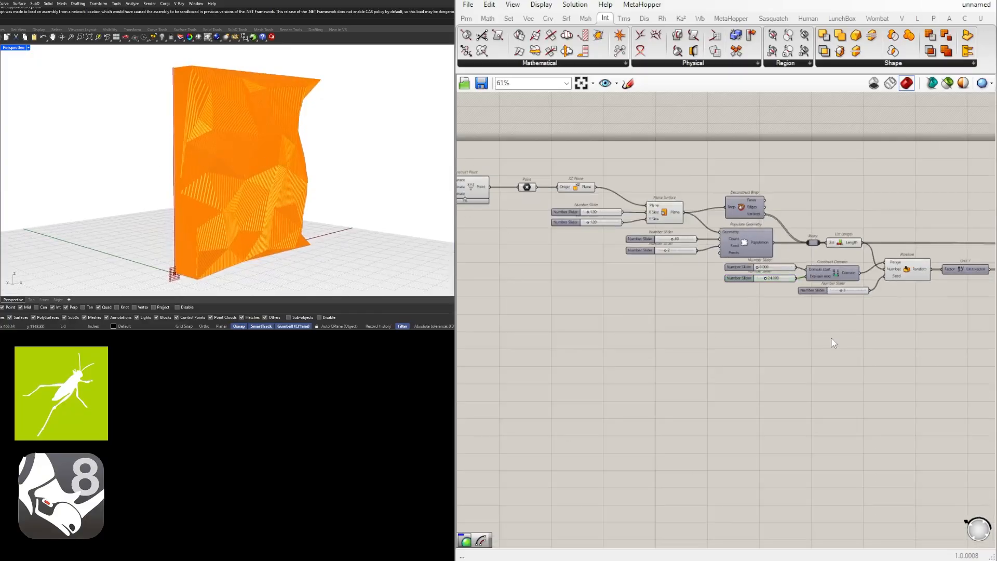
Review the complete definition from the starting point to the Custom Preview alongside the panel.
scroll(680, 259, "down", 4)
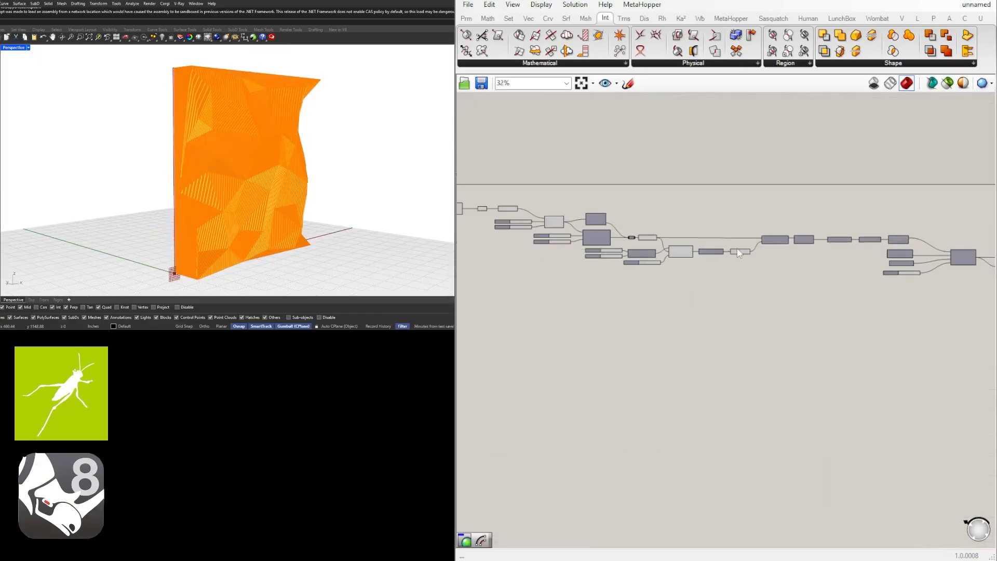
right_click_drag(894, 278, 723, 282)
right_click_drag(919, 287, 875, 266)
scroll(915, 301, "down", 2)
scroll(820, 263, "down", 1)
scroll(724, 271, "down", 1)
left_click_drag(977, 294, 724, 224)
scroll(738, 240, "up", 3)
left_click(775, 226)
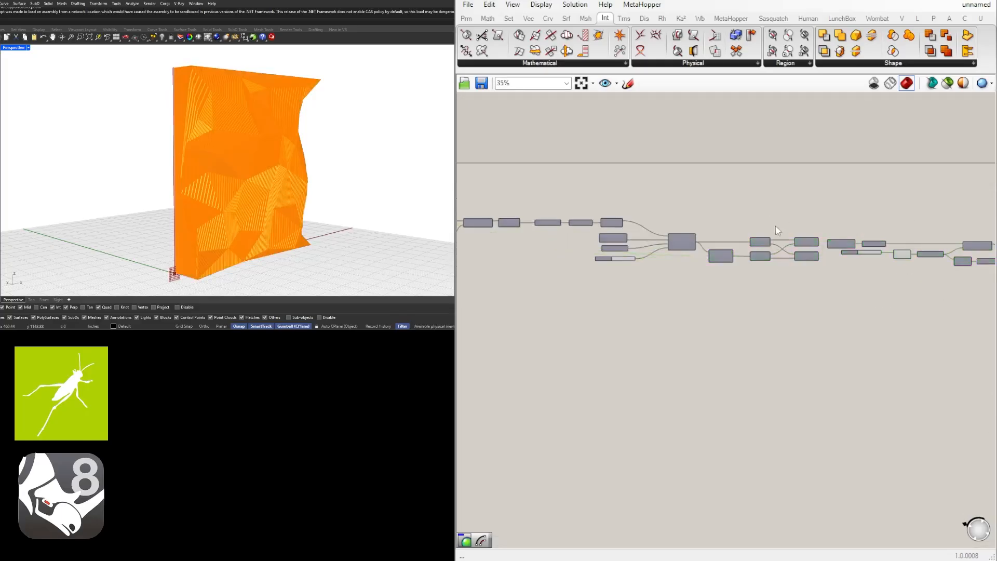
right_click_drag(936, 274, 833, 253)
right_click_drag(354, 178, 161, 162)
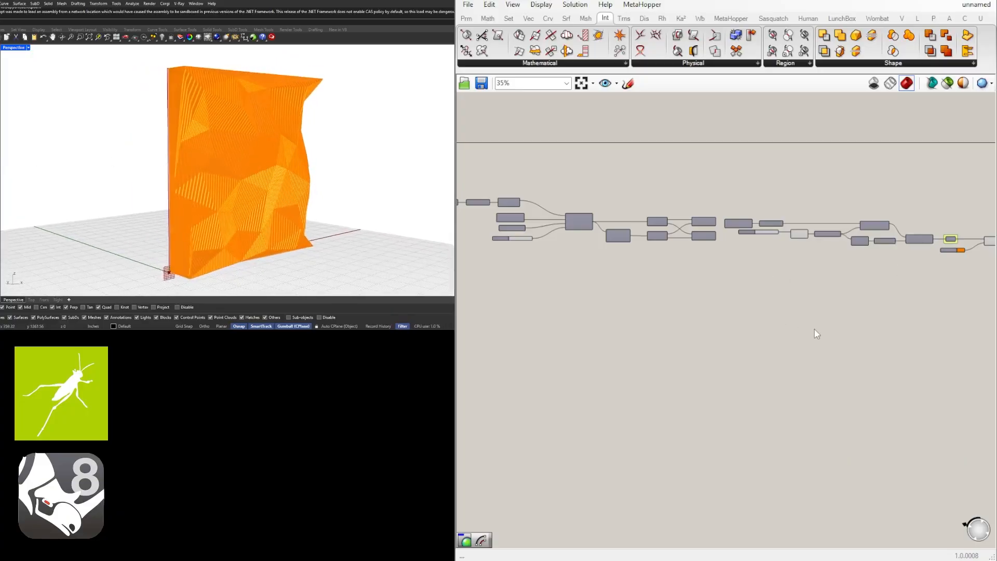
scroll(792, 264, "down", 1)
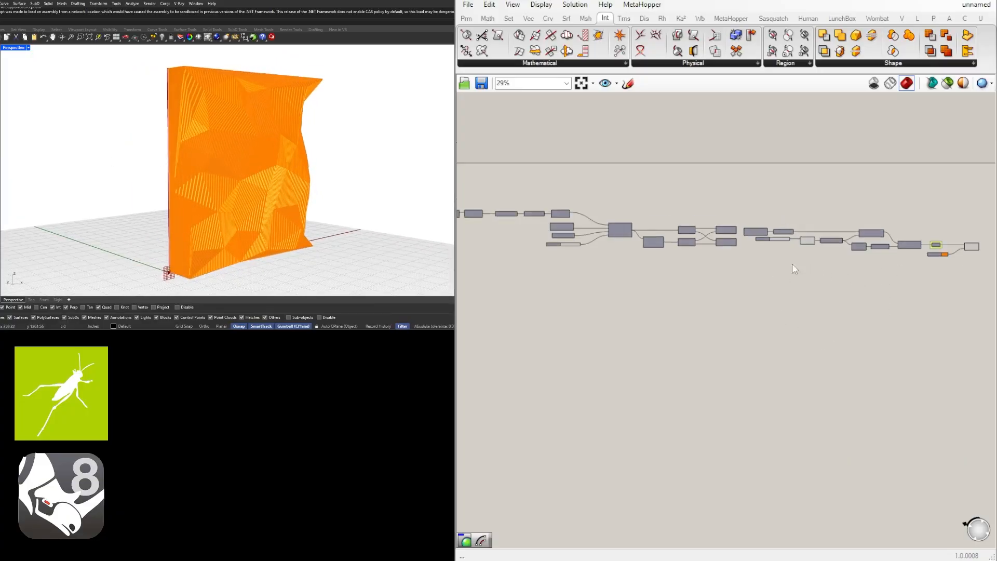
scroll(744, 254, "down", 2)
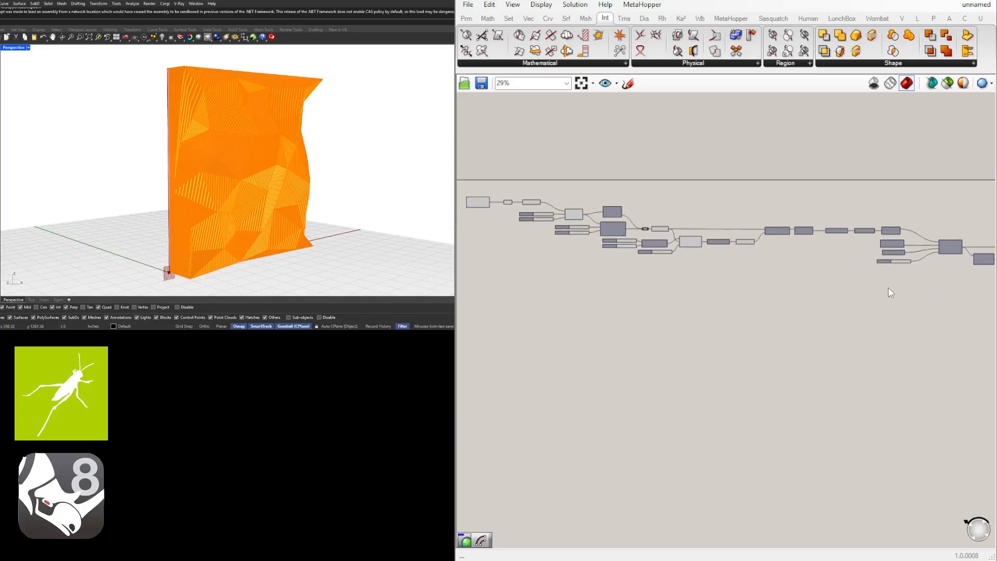
scroll(772, 296, "down", 1)
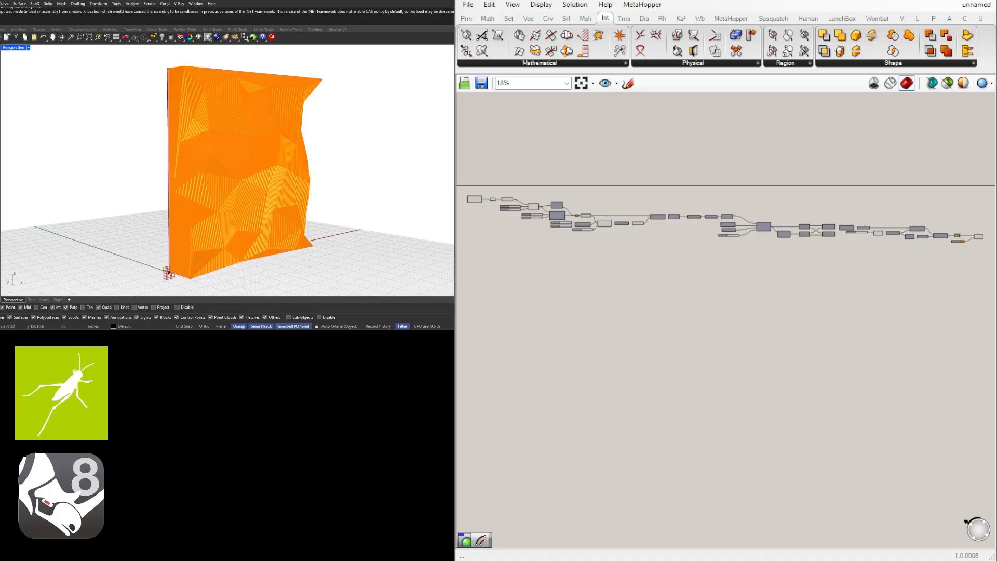
Rename the two Plane Surface size sliders X and Y and put the X slider in a group.
scroll(516, 209, "up", 9)
right_click_drag(516, 209, 717, 269)
scroll(717, 269, "up", 3)
right_click(634, 239)
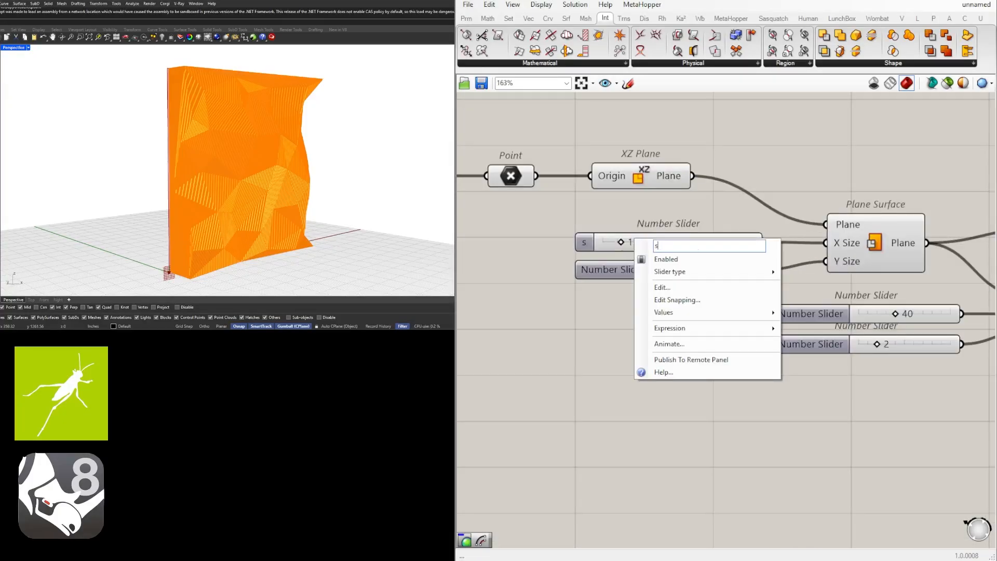
type("X")
key("Return")
right_click(602, 268)
type("Y")
key("Return")
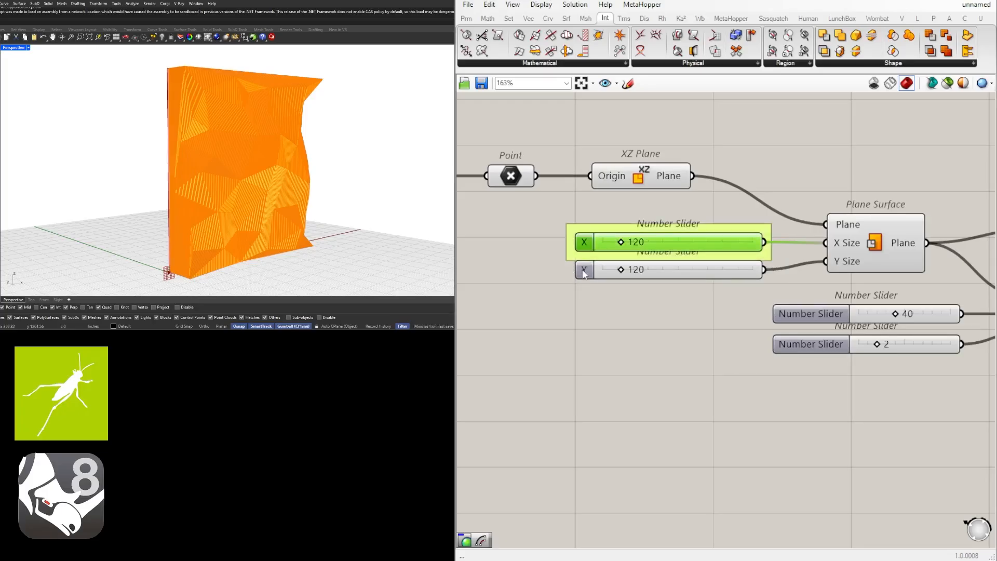
Put the Y slider in its own group.
left_click(585, 273)
key("ctrl+g")
left_click(605, 358)
scroll(749, 292, "down", 4)
scroll(835, 290, "up", 2)
right_click_drag(834, 290, 808, 229)
scroll(744, 201, "down", 2)
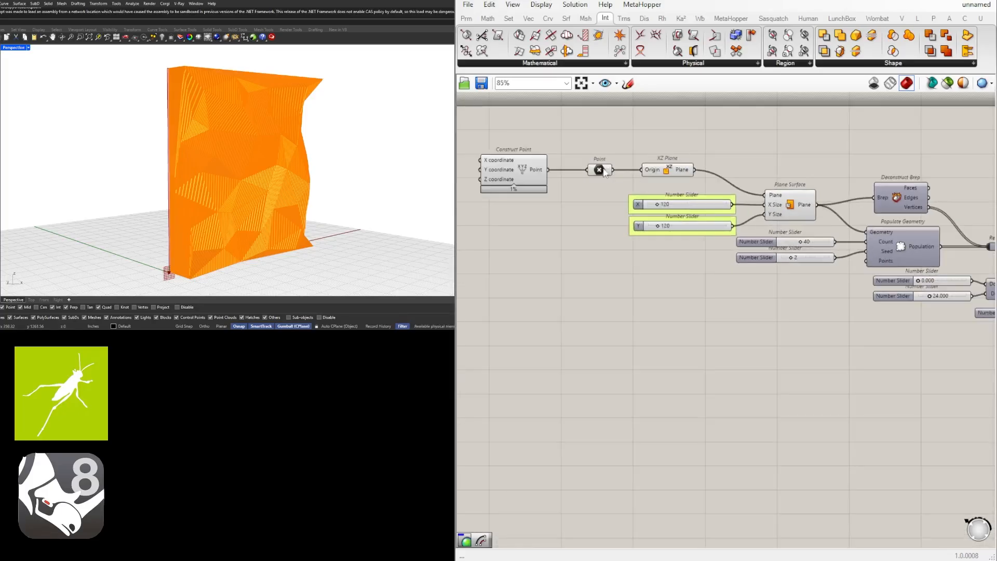
Internalise the data of the Point parameter and delete the Construct Point component.
right_click(603, 169)
left_click(674, 375)
left_click_drag(479, 145, 554, 249)
key("Delete")
right_click_drag(690, 152, 643, 145)
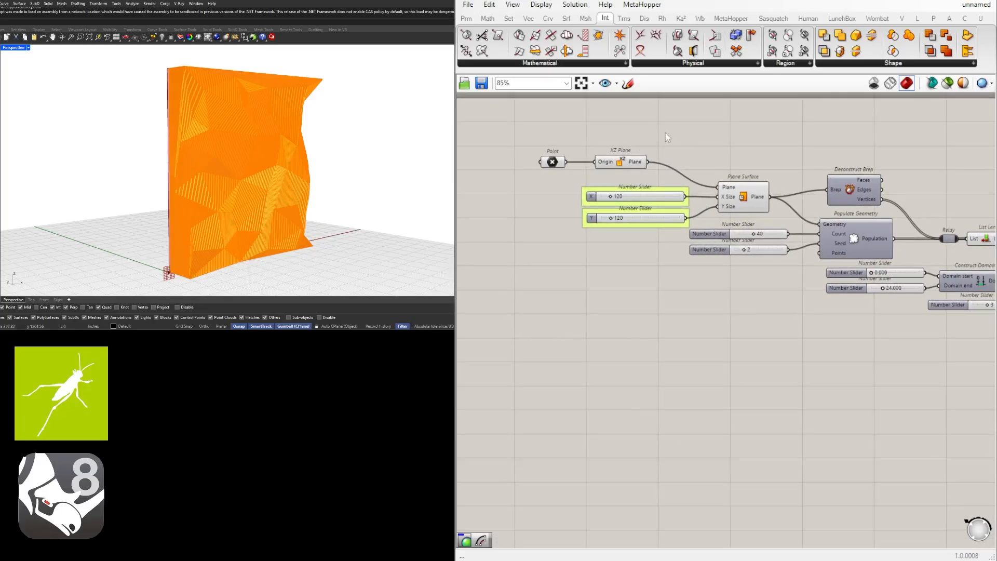
Move the Point, XZ Plane, Plane Surface and X and Y sliders slightly upward together.
scroll(553, 139, "up", 2)
right_click_drag(553, 139, 550, 151)
left_click_drag(555, 133, 848, 265)
left_click_drag(814, 223, 807, 213)
left_click(803, 182)
Add a panel reading SET ONE POINT above the Point parameter.
scroll(578, 145, "up", 2)
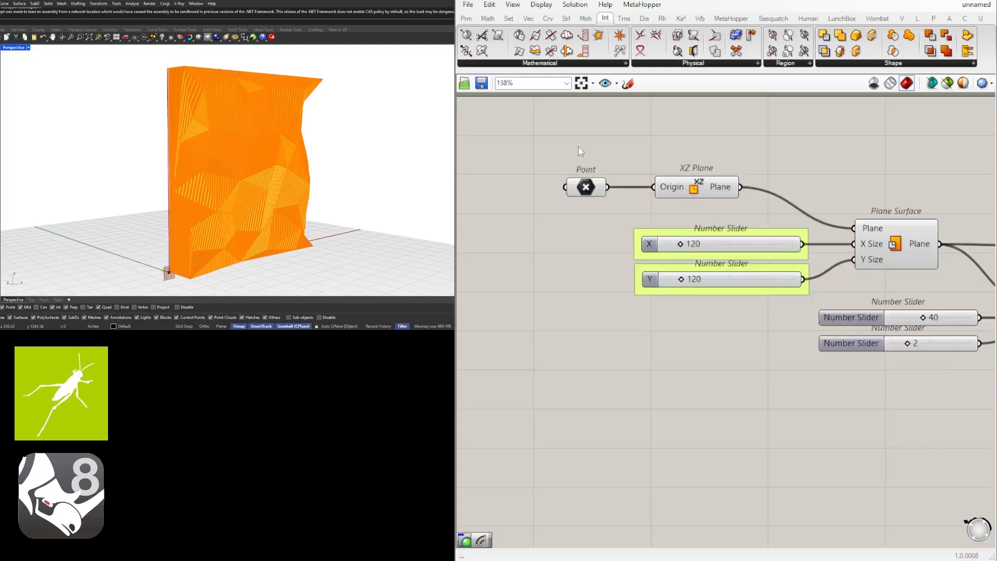
double_click(580, 151)
type("\"SET ONE POINT")
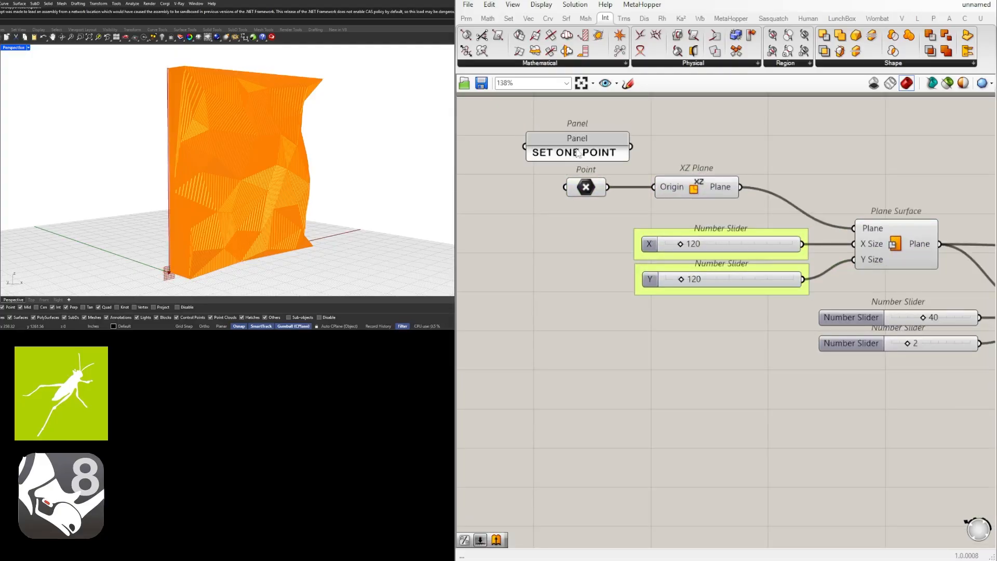
Turn off the preview of the XZ Plane and Plane Surface components.
scroll(813, 170, "down", 2)
right_click_drag(963, 253, 662, 220)
left_click(656, 200)
middle_click(532, 151)
left_click(509, 128)
left_click(597, 156)
Rename the Populate Geometry count and seed sliders POINT COUNT and POINT SEED and put each in its own group.
scroll(538, 241, "up", 2)
right_click(550, 252)
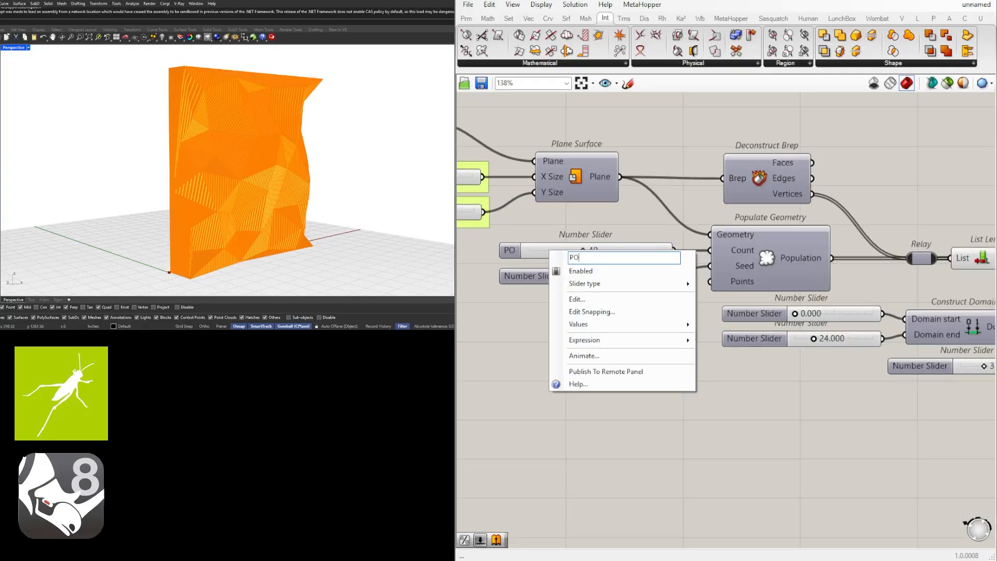
type("POINT COUNT")
key("Return")
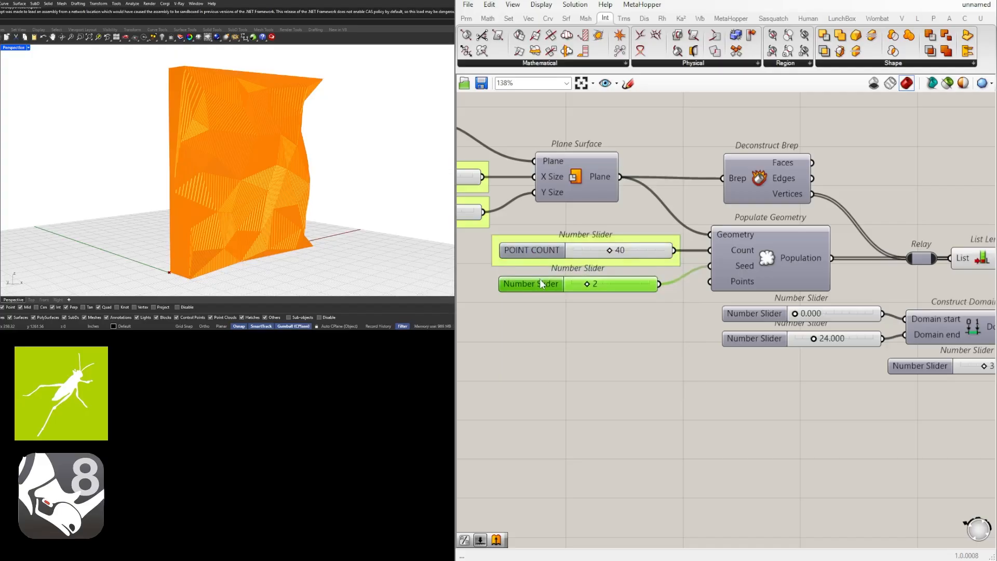
right_click(541, 286)
type("POINT SEED")
key("Return")
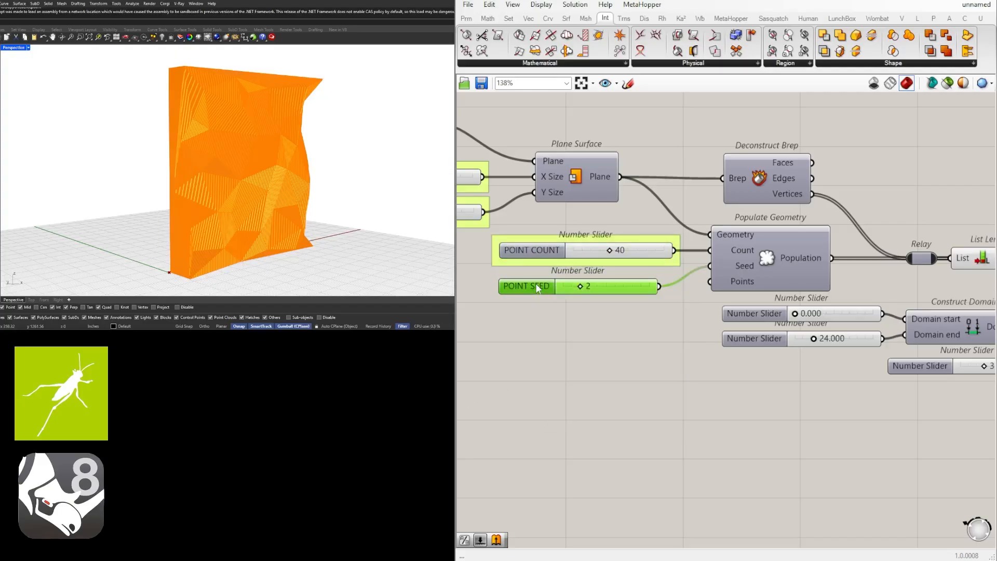
Rename the Construct Domain start and end sliders MIN and MAX and put each in its own group.
right_click_drag(743, 317, 653, 311)
right_click(653, 311)
type("MIN")
key("Return")
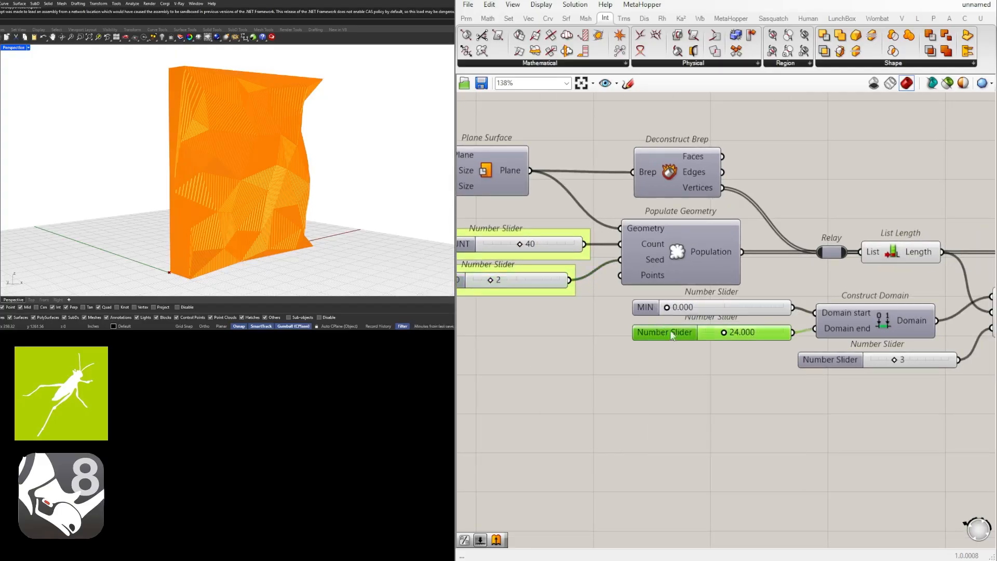
right_click(638, 333)
type("MAX")
key("Return")
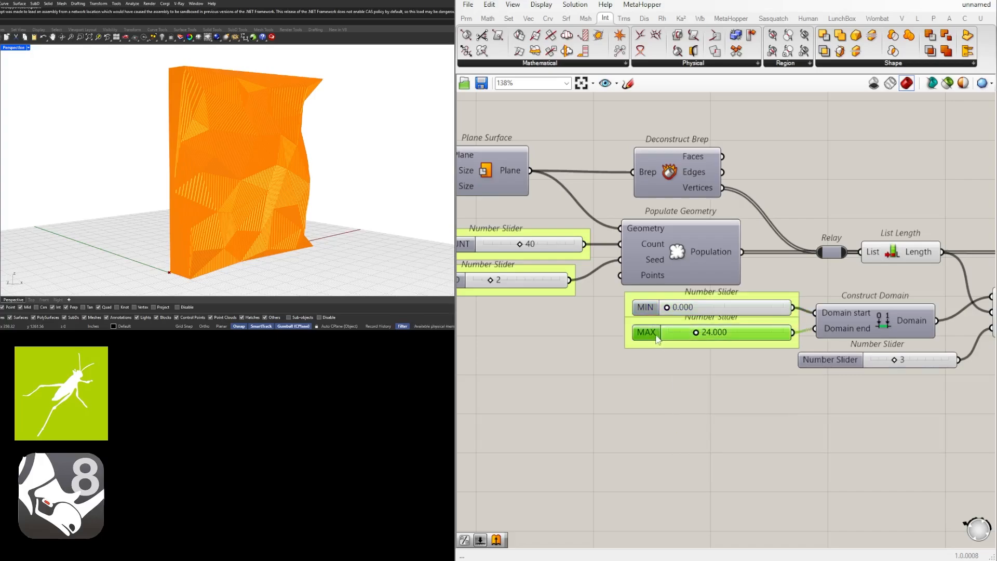
Move the MAX slider and the Random seed slider slightly down to space them out.
left_click_drag(655, 334, 655, 342)
left_click(856, 423)
right_click_drag(857, 424, 635, 393)
left_click_drag(629, 330, 628, 338)
left_click(733, 380)
Rename the number slider feeding the Random component's seed OFFSET SEED.
scroll(733, 379, "down", 1)
right_click(638, 341)
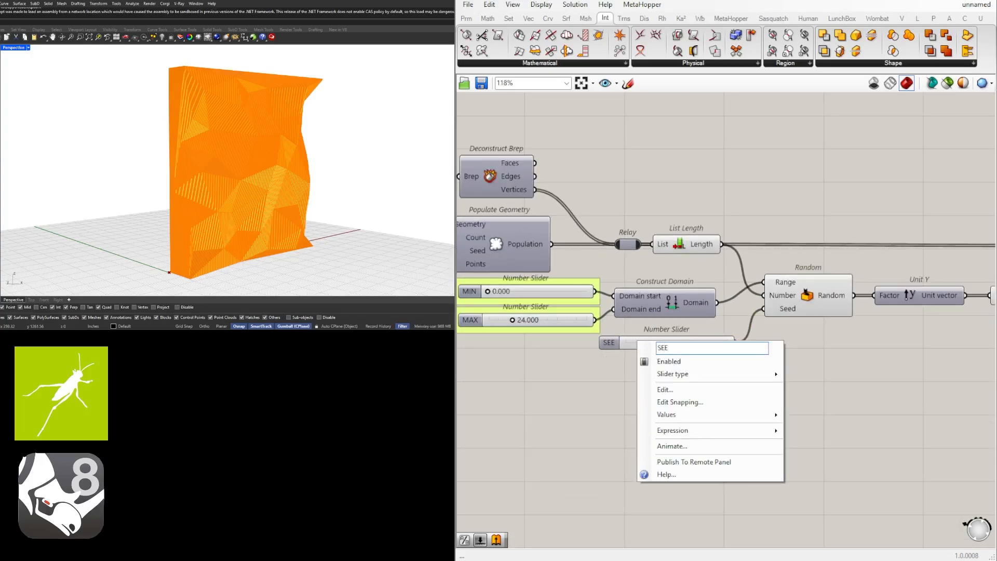
type("OFFSET SEED")
key("Return")
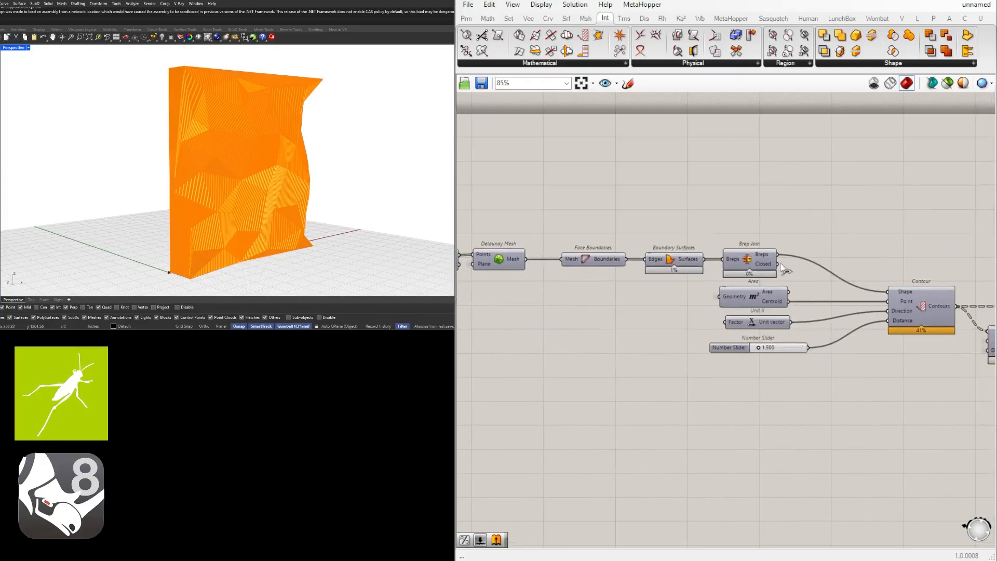
Rename the number slider feeding the Contour component's distance CONTOUR SPACING.
right_click(605, 345)
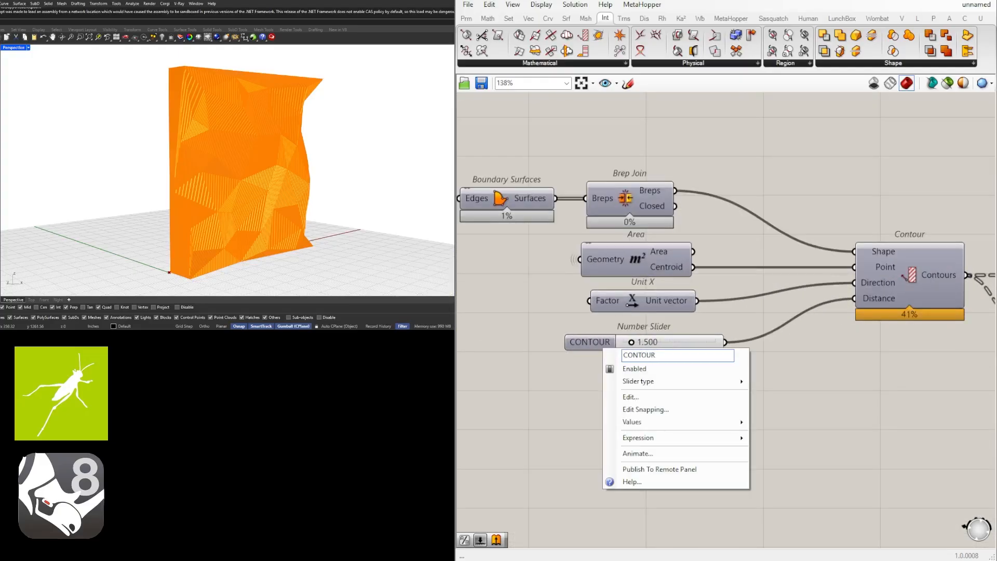
type("CONTOUR SPA")
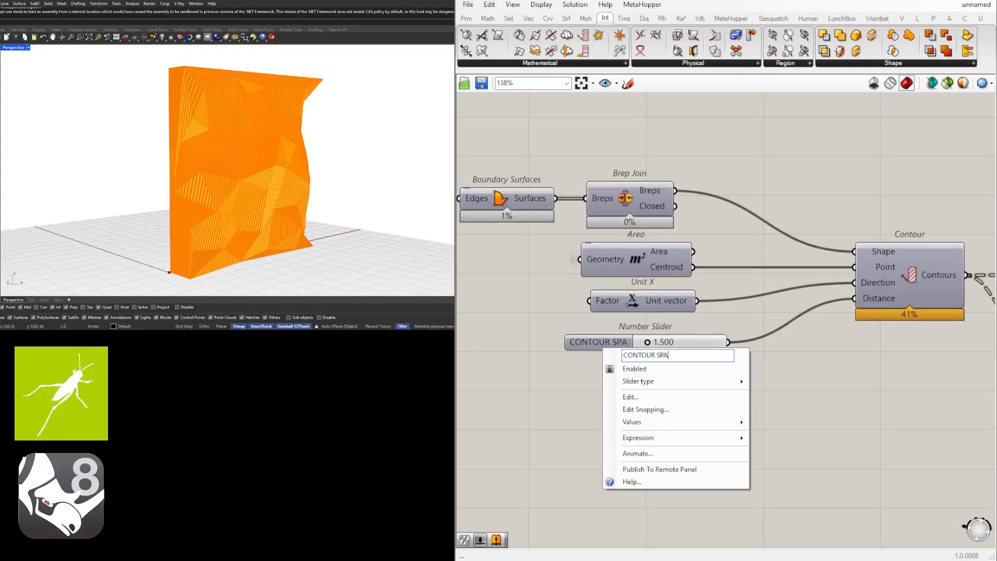
type("CING")
key("Return")
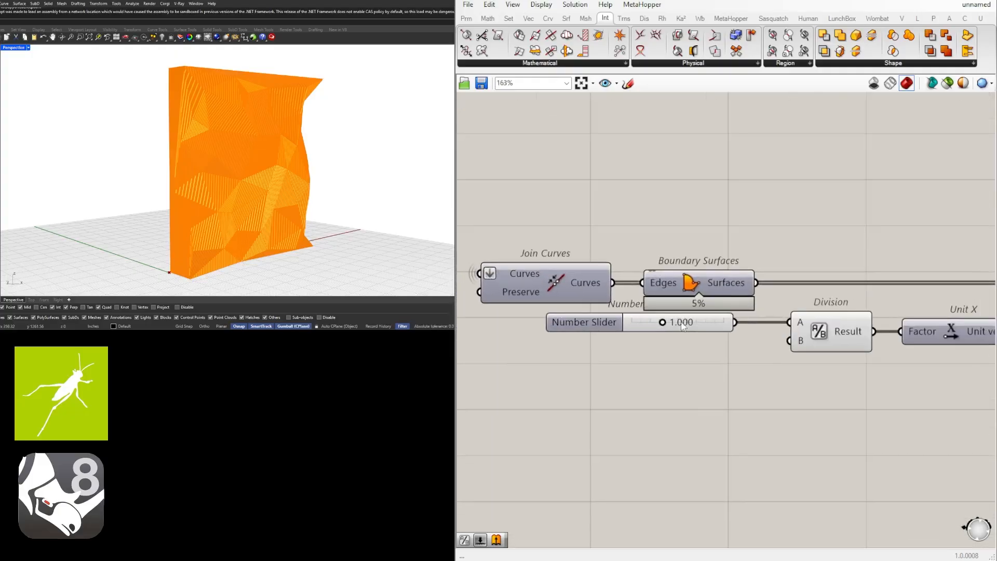
Rename the number slider feeding the Division component CONTOUR DEPTH.
right_click(571, 331)
type("CONTOUR ")
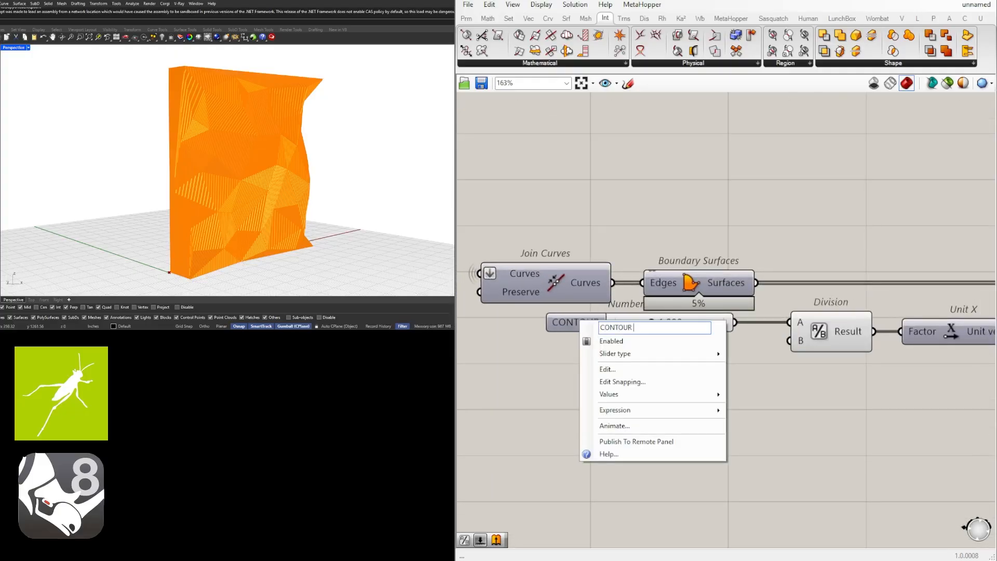
type("DEPTH")
key("Return")
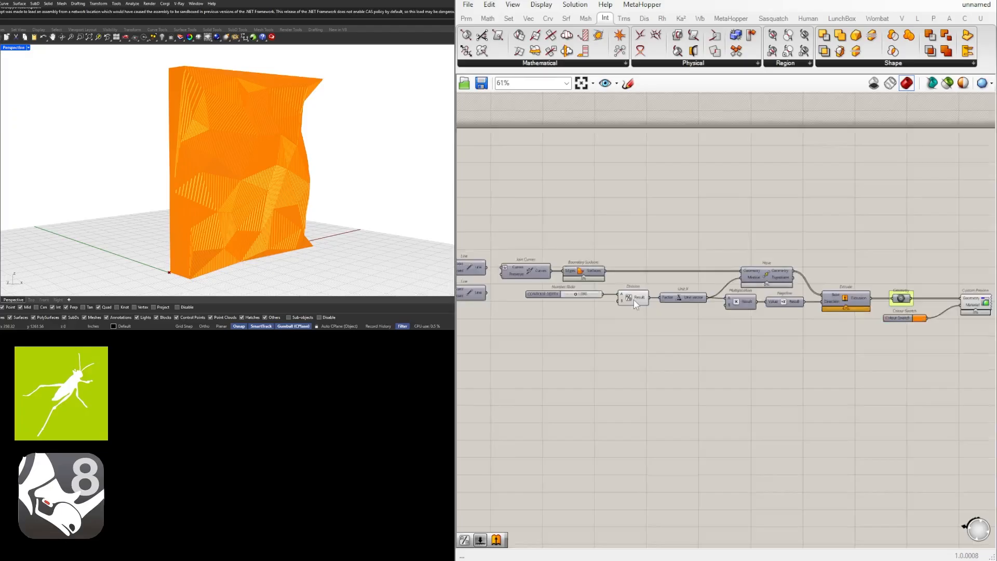
Open the options of the group around the Geometry parameter between Extrude and Custom Preview.
right_click_drag(871, 324, 787, 337)
scroll(845, 350, "up", 2)
scroll(720, 294, "down", 3)
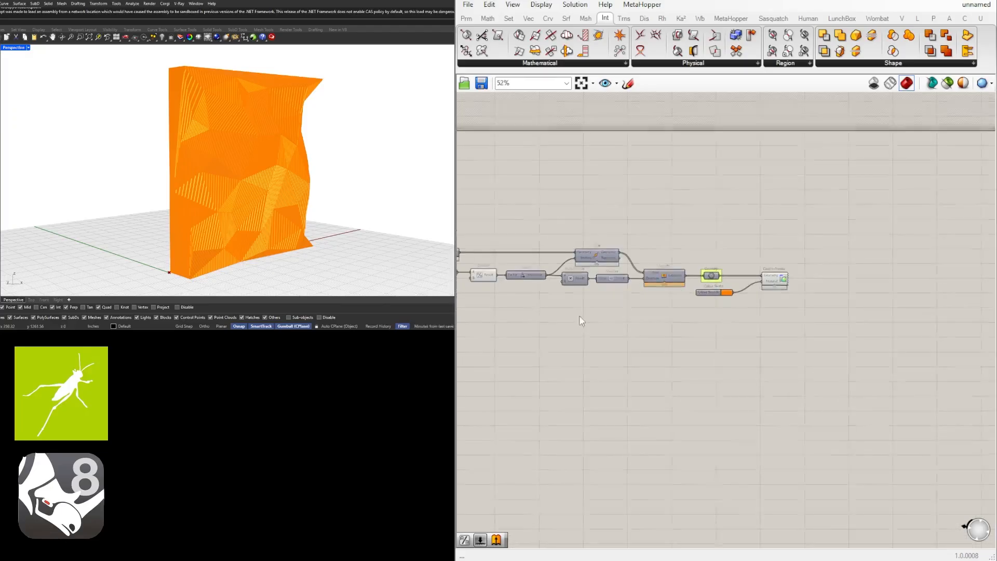
scroll(578, 315, "down", 2)
right_click_drag(578, 316, 847, 302)
scroll(733, 270, "up", 5)
right_click(736, 254)
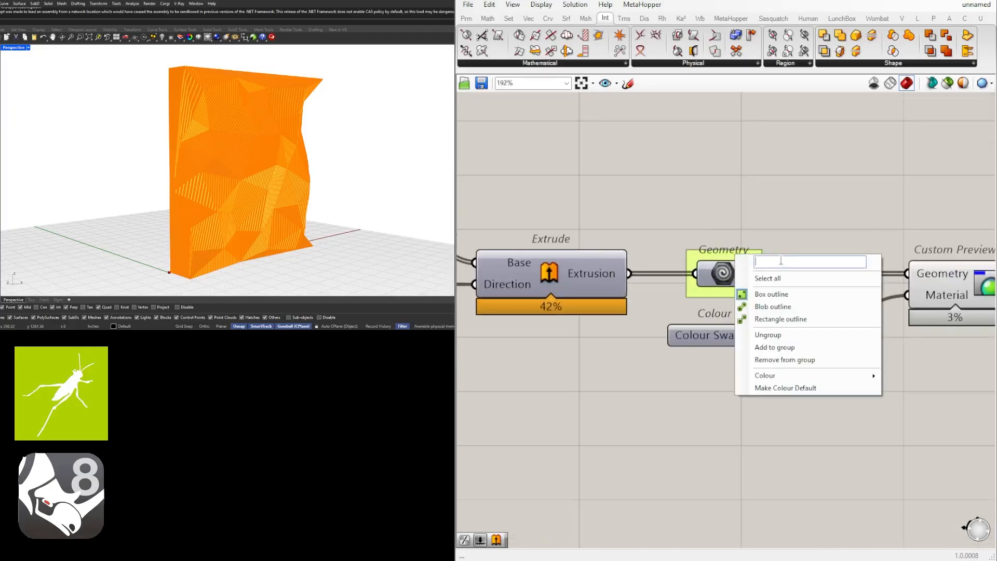
key("Return")
Put the CONTOUR DEPTH slider in its own group.
scroll(733, 234, "down", 6)
right_click_drag(650, 236, 830, 253)
scroll(781, 223, "up", 1)
middle_click(788, 192)
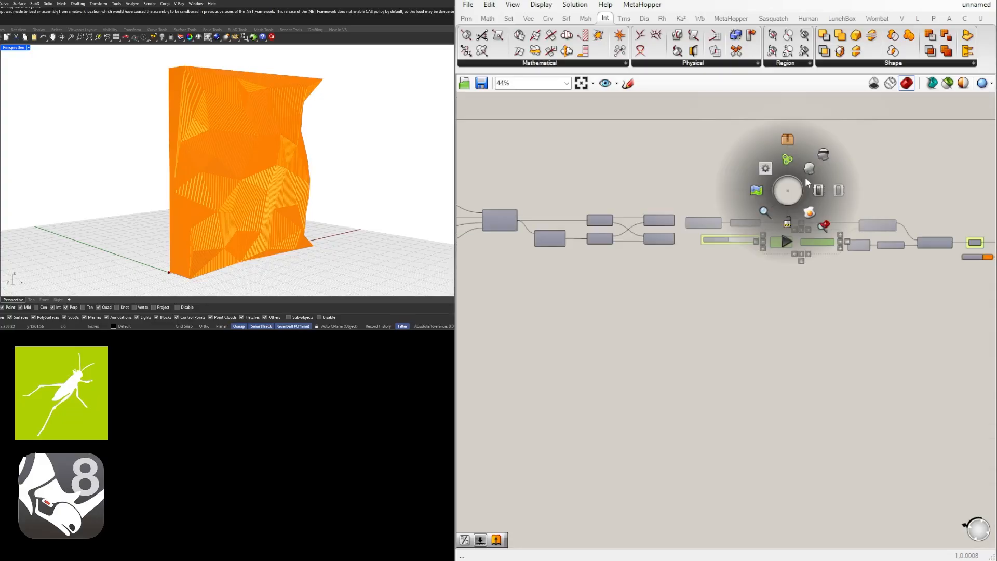
Select all components, move the whole definition slightly left and down on the canvas, and clear the selection.
scroll(788, 200, "down", 2)
scroll(758, 210, "down", 1)
right_click_drag(736, 213, 813, 213)
left_click_drag(955, 260, 492, 173)
left_click_drag(566, 191, 552, 198)
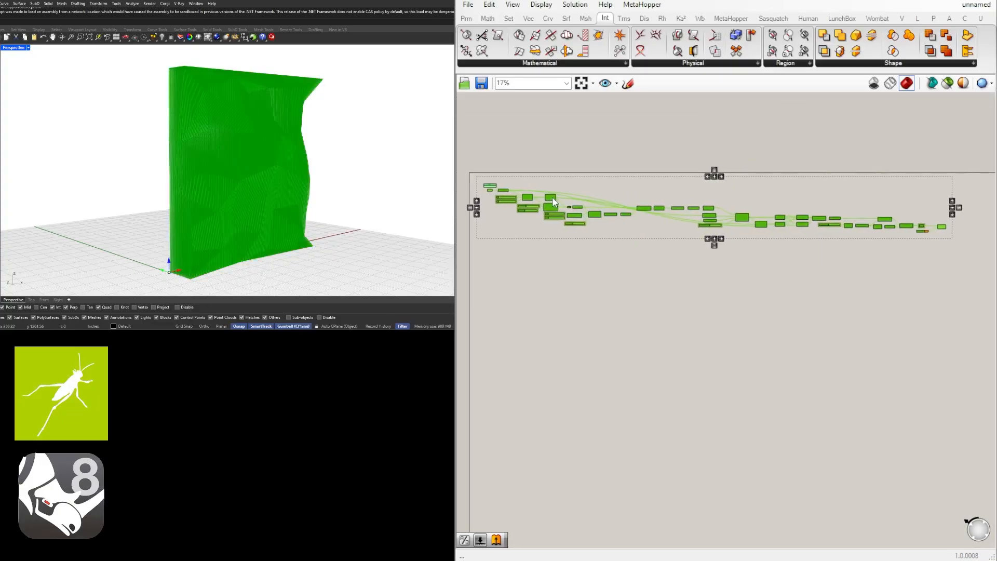
left_click(524, 210)
scroll(493, 192, "up", 6)
right_click_drag(494, 192, 540, 211)
scroll(540, 211, "up", 3)
left_click(556, 219)
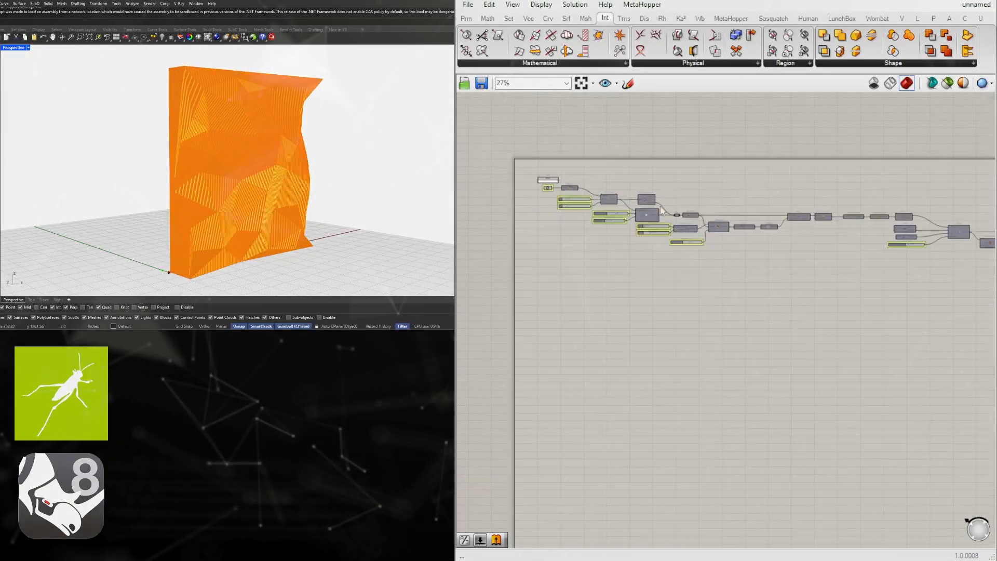